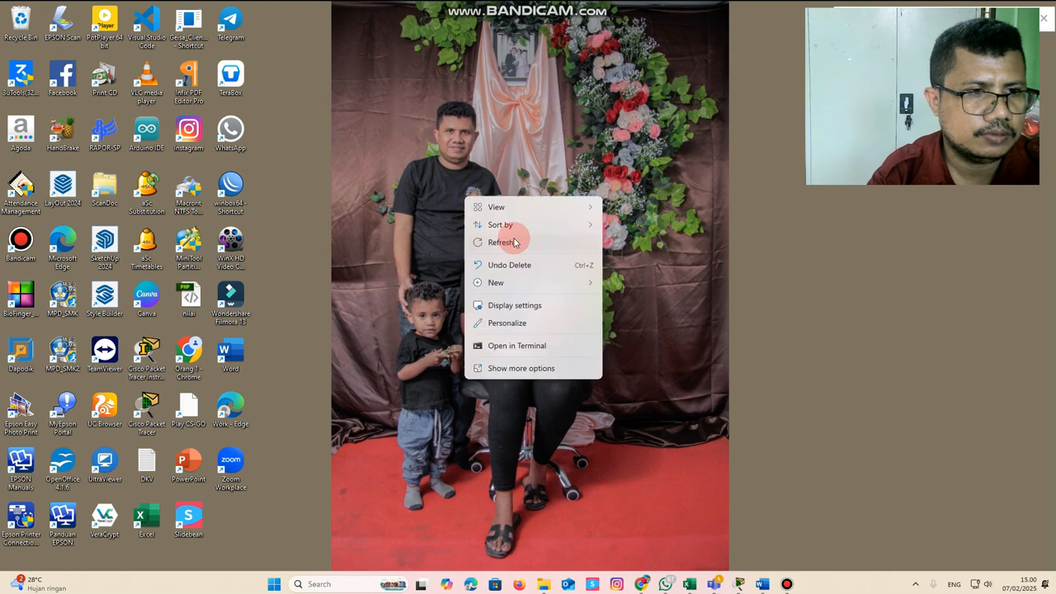
left_click(514, 242)
right_click(481, 207)
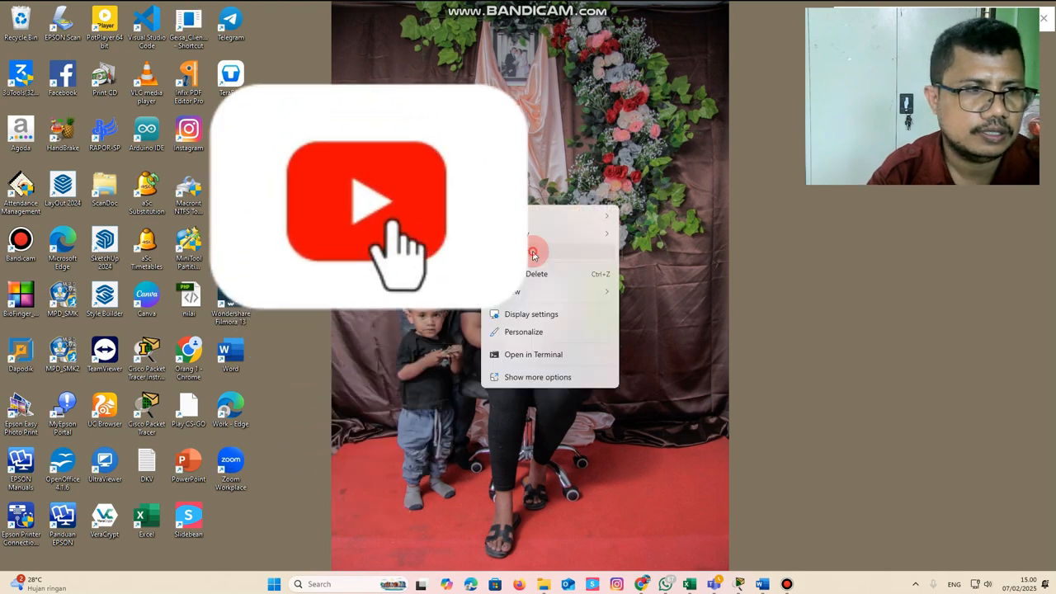
left_click(533, 251)
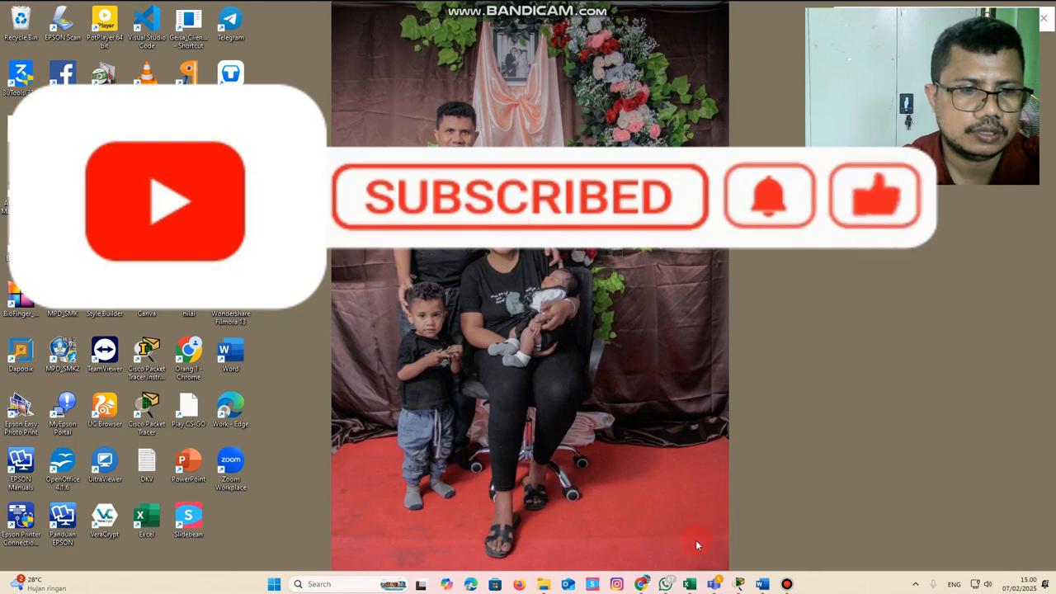
Switch to Cisco Packet Tracer and place a Router-PT in the upper left of the empty logical workspace
left_click(737, 584)
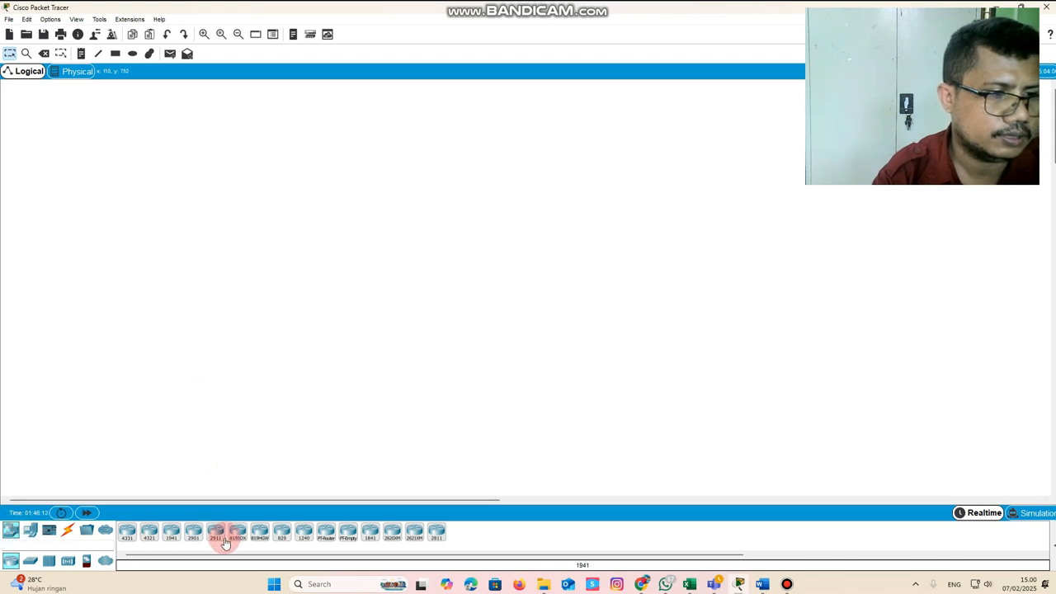
left_click(325, 533)
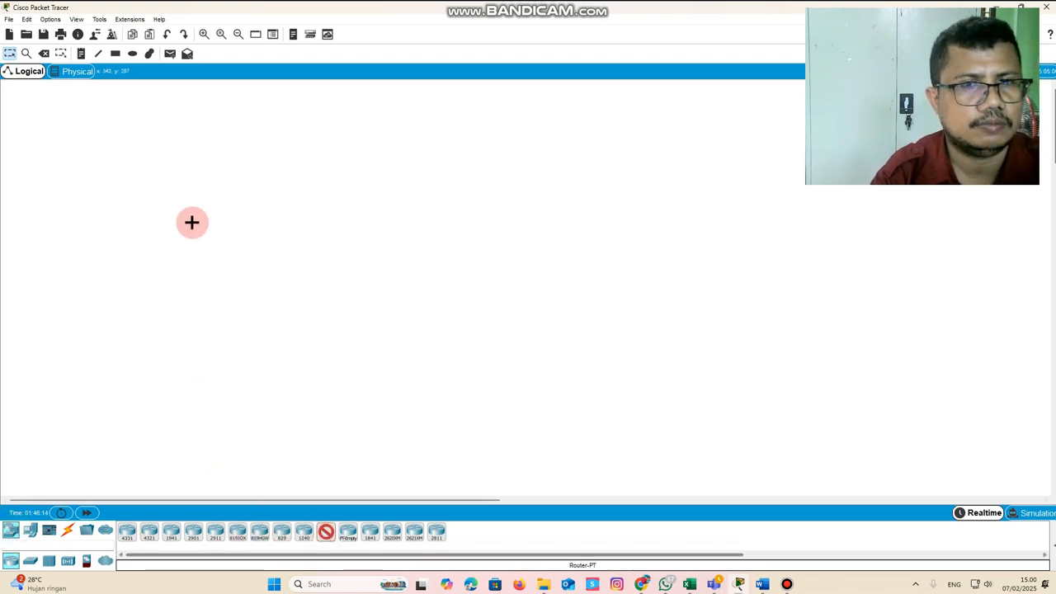
left_click(200, 179)
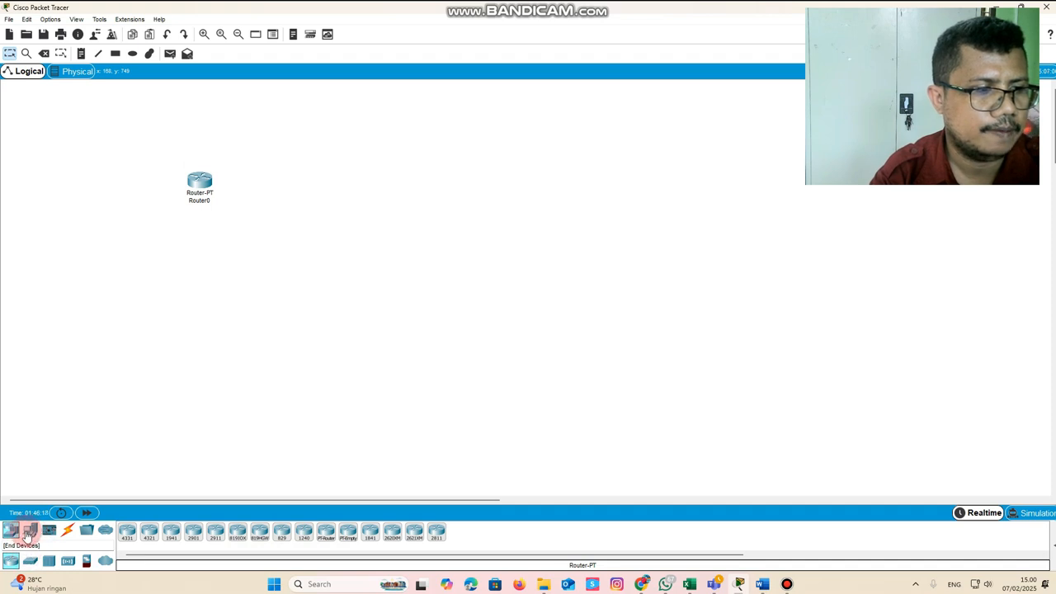
Add a Switch-PT beneath the router and shift both devices so they line up vertically
left_click(31, 560)
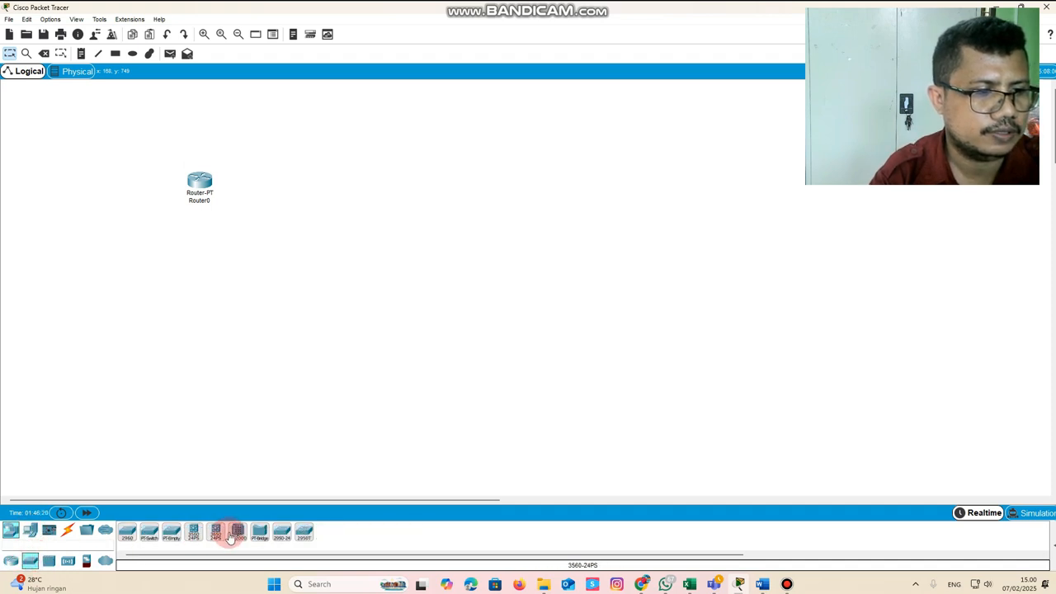
left_click(150, 541)
left_click(202, 256)
left_click_drag(200, 184, 213, 157)
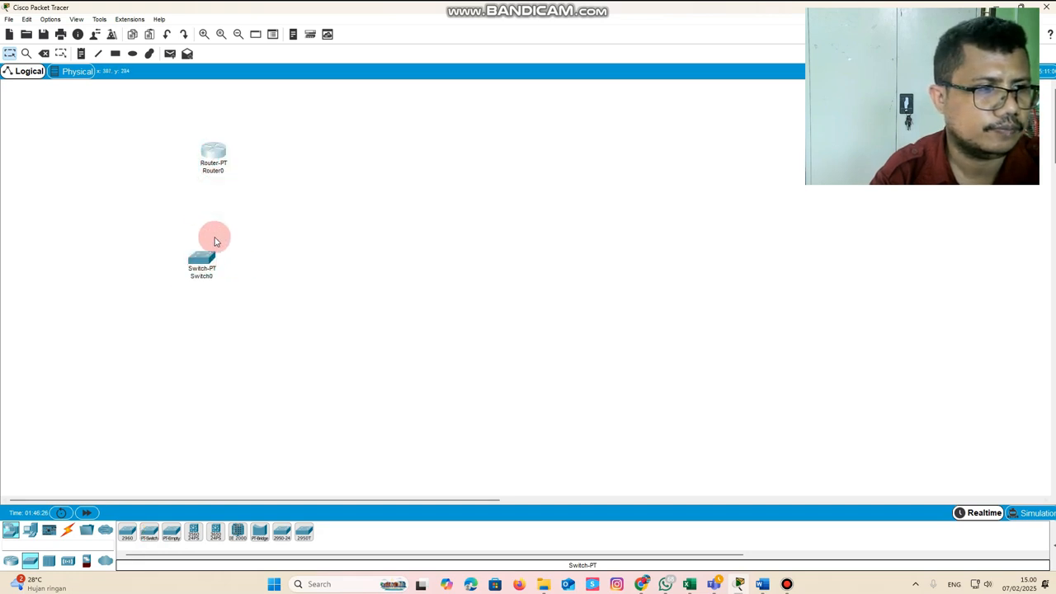
left_click_drag(207, 256, 214, 227)
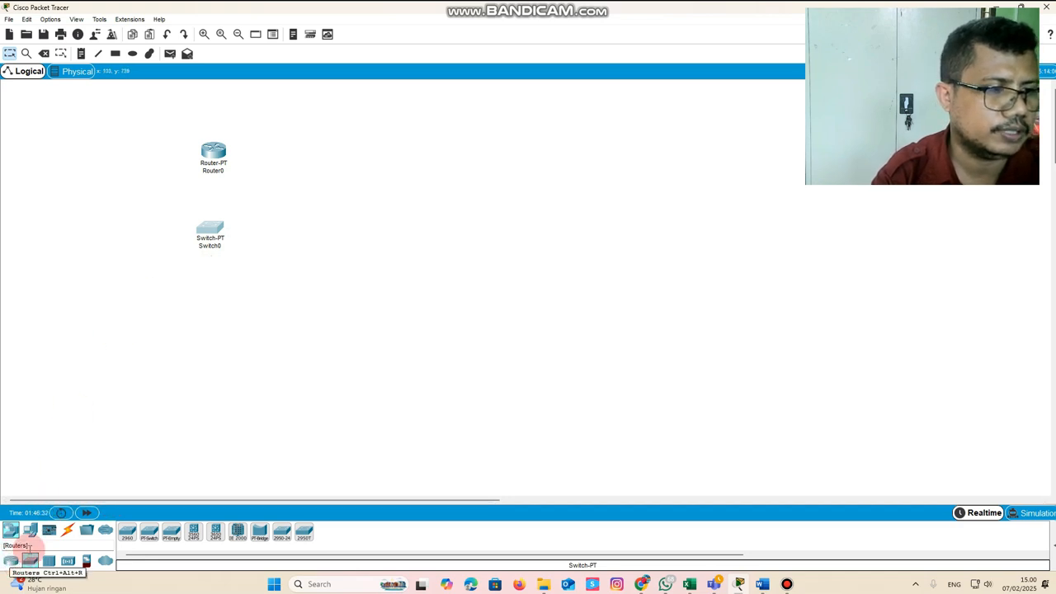
Add a laptop and a PC as end devices below the switch, with the laptop on its right and the PC on its left
left_click(30, 531)
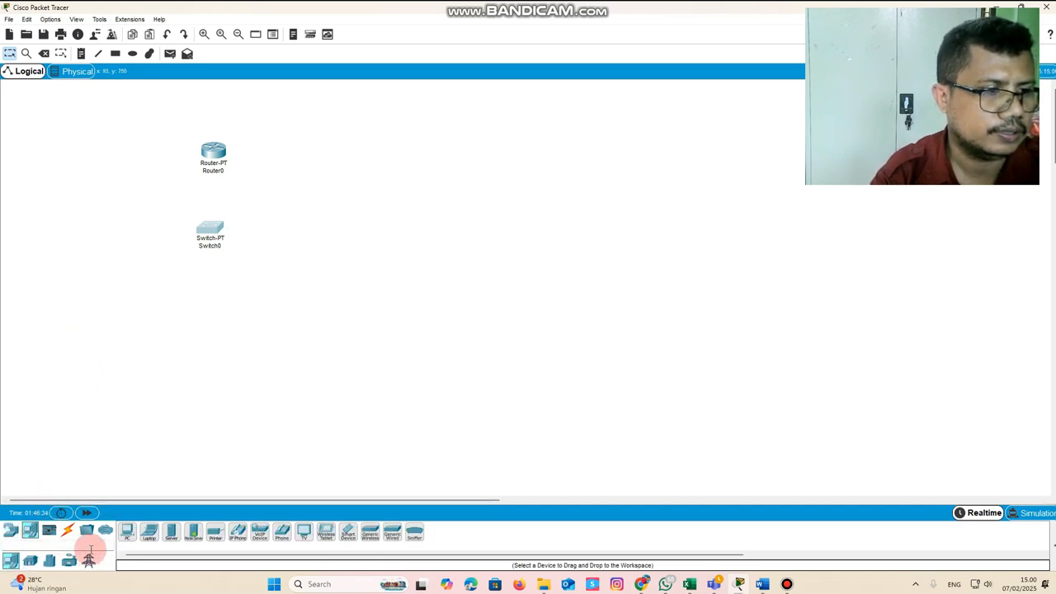
left_click(129, 531)
left_click(261, 319)
left_click(126, 532)
left_click(153, 337)
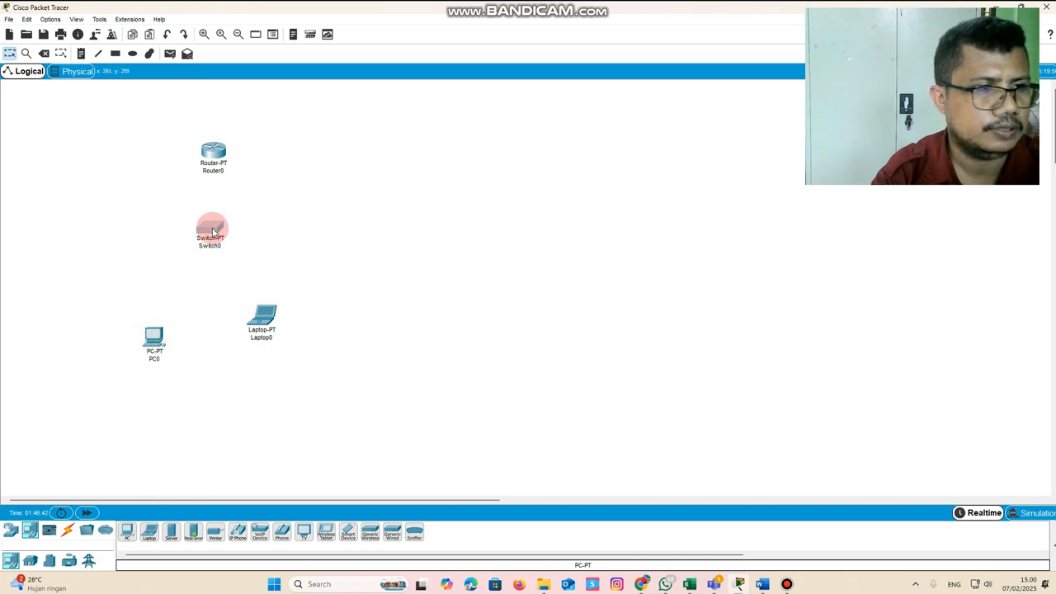
Rearrange the router, switch, PC and laptop into an evenly spaced tree layout
left_click_drag(213, 237, 213, 245)
left_click_drag(263, 318, 276, 330)
left_click(140, 341)
left_click_drag(151, 341, 147, 342)
left_click_drag(216, 157, 224, 154)
left_click_drag(210, 234, 217, 235)
left_click_drag(147, 338, 148, 333)
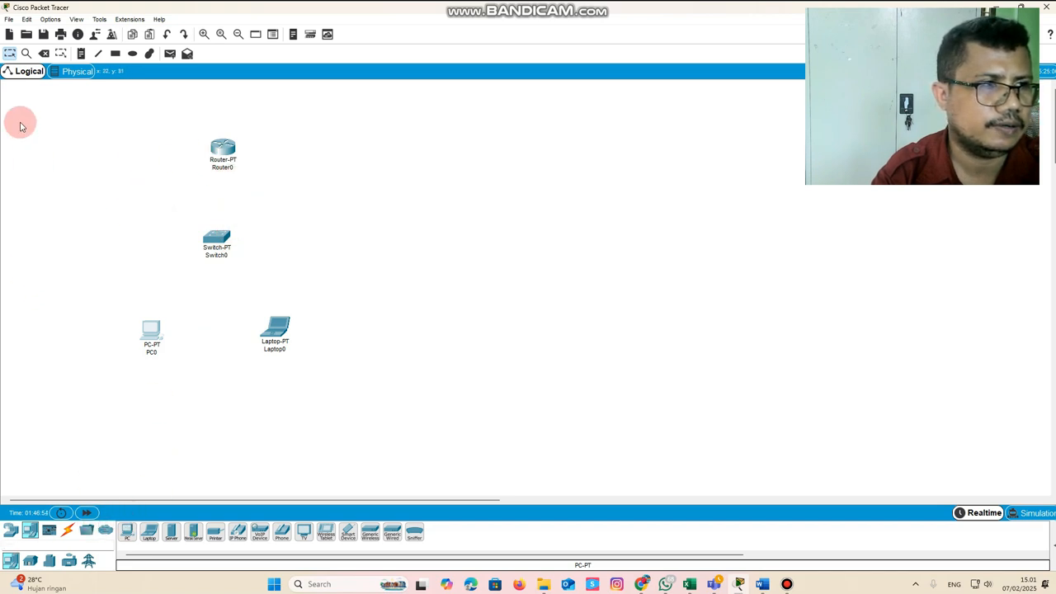
Add notes reading "VLAN 10 : 192.168.10.1" and "VLAN 20 : 192.168.20.1" beside the router, "IP DHCP VLAN 10" above the PC and "Ip Static" beside the laptop
left_click(81, 53)
left_click(248, 146)
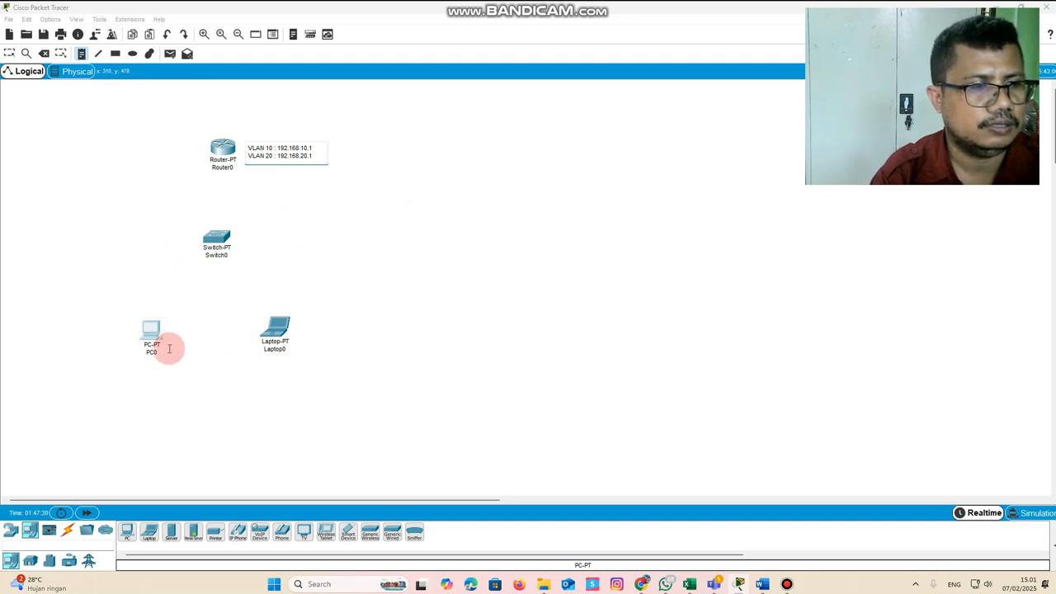
left_click(103, 301)
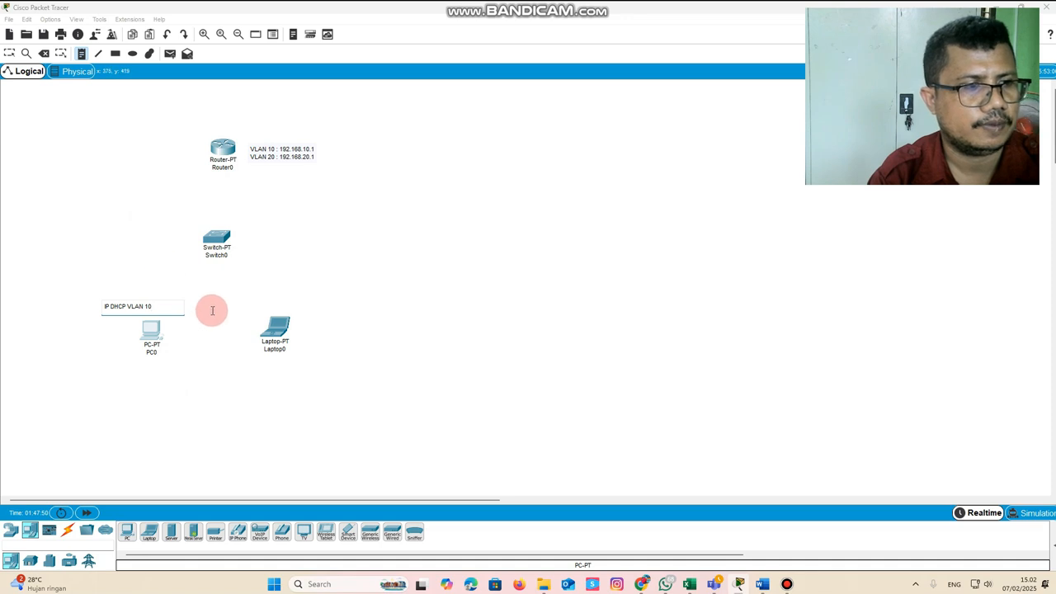
left_click(315, 317)
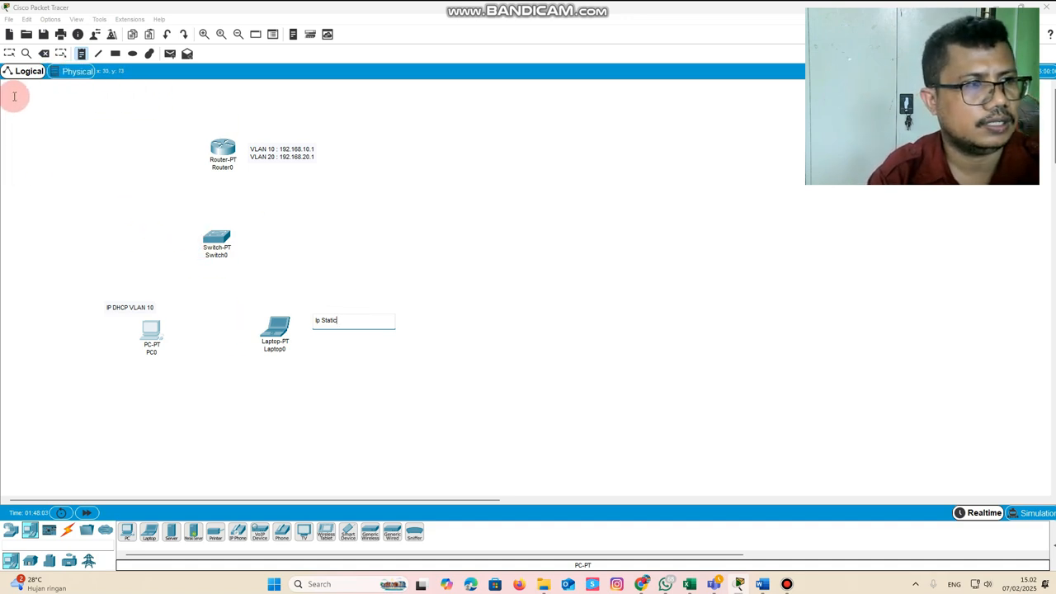
left_click(9, 53)
Spread the PC and laptop further apart and move the "IP DHCP VLAN 10" note to the PC's upper left
left_click_drag(274, 332, 286, 327)
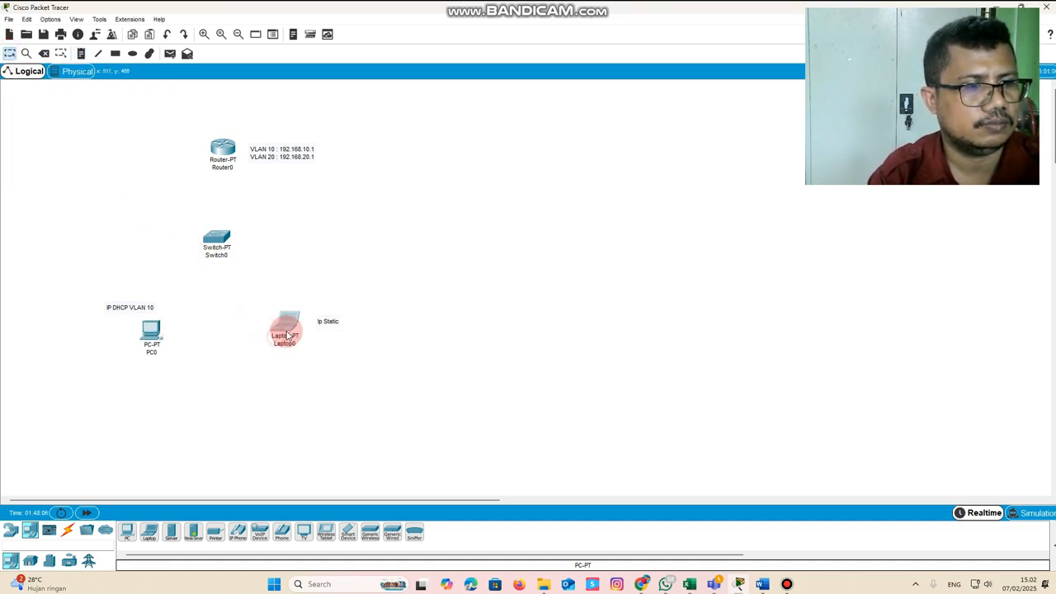
left_click_drag(151, 349, 141, 347)
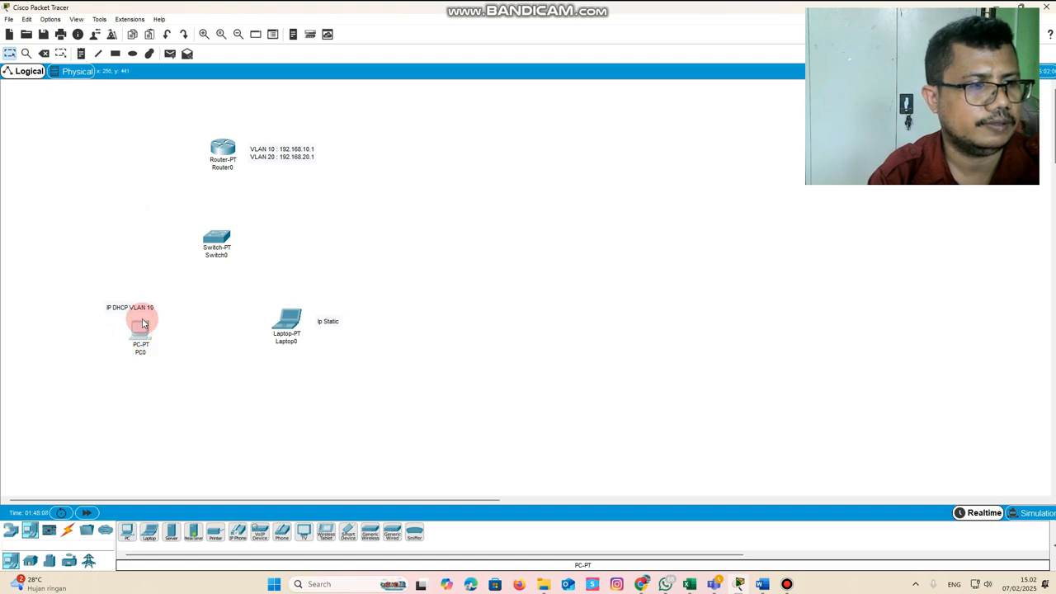
left_click_drag(132, 307, 98, 308)
Connect the router's FastEthernet0/0 to the switch's FastEthernet0/1 with a copper straight-through cable
left_click(68, 530)
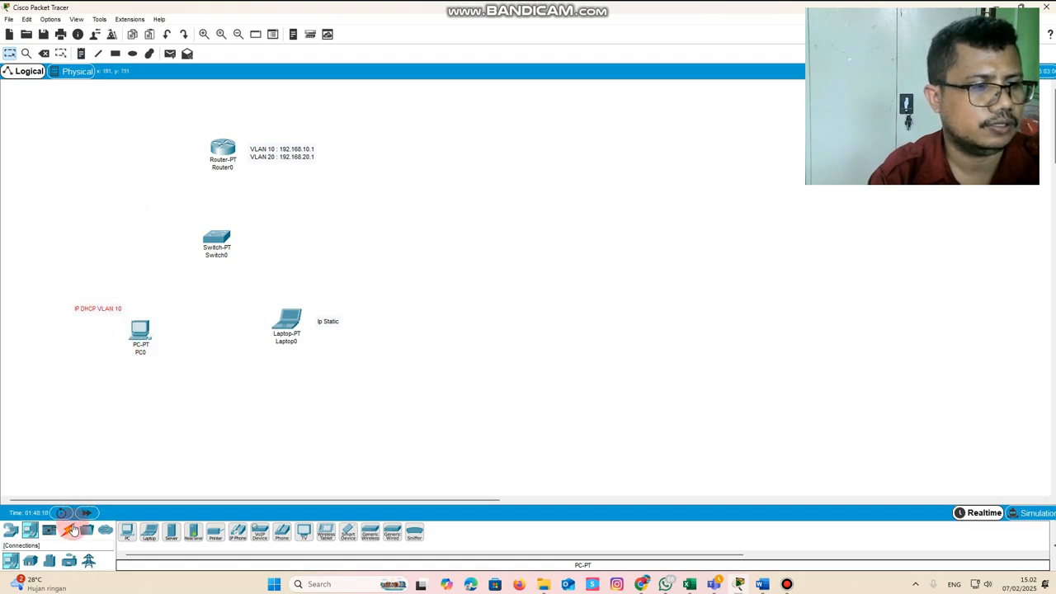
left_click(299, 532)
left_click(170, 533)
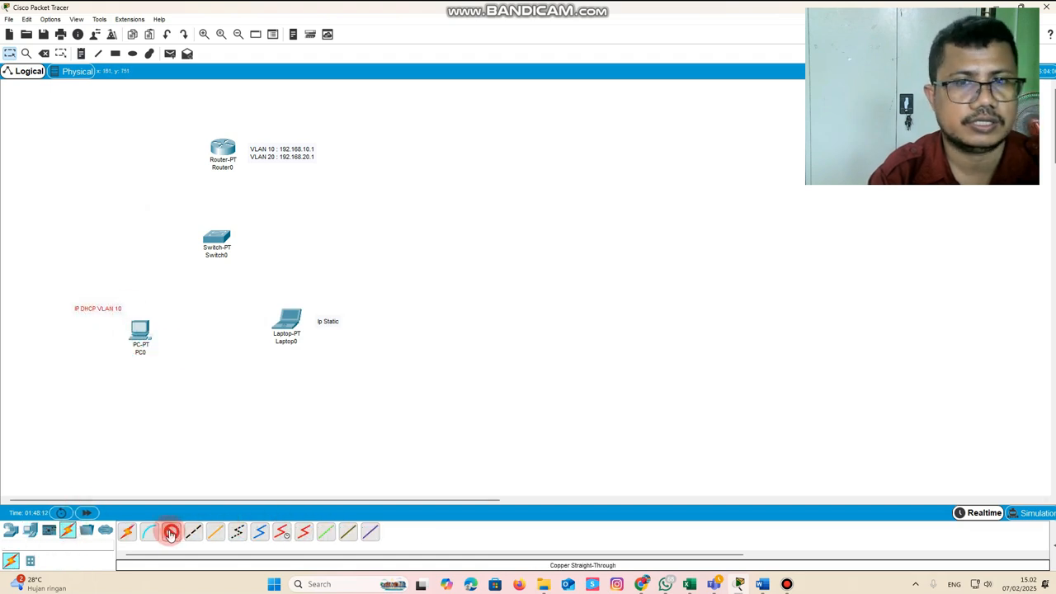
left_click(221, 149)
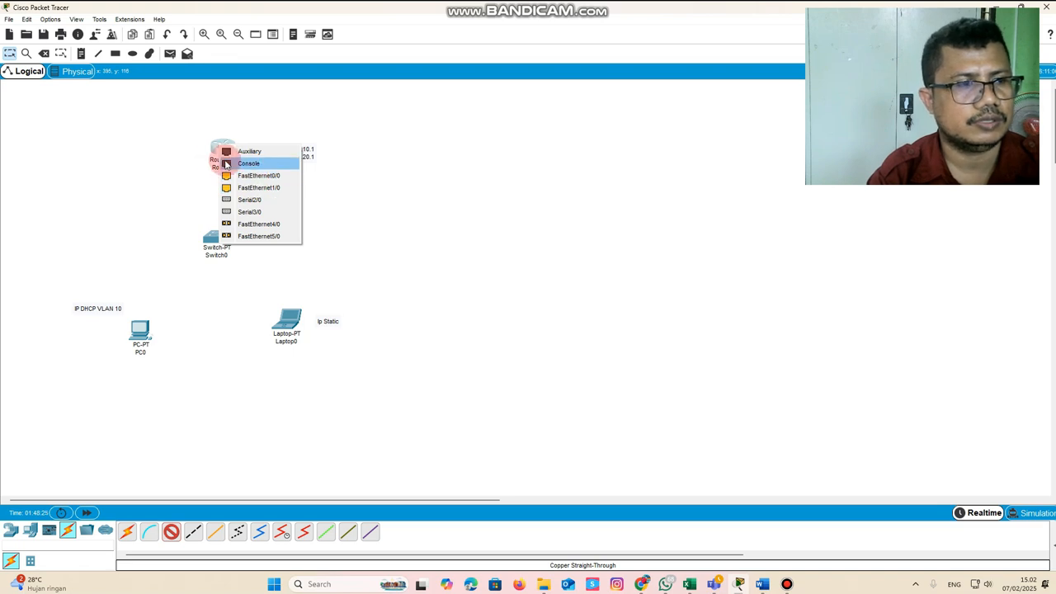
left_click(270, 176)
left_click(214, 236)
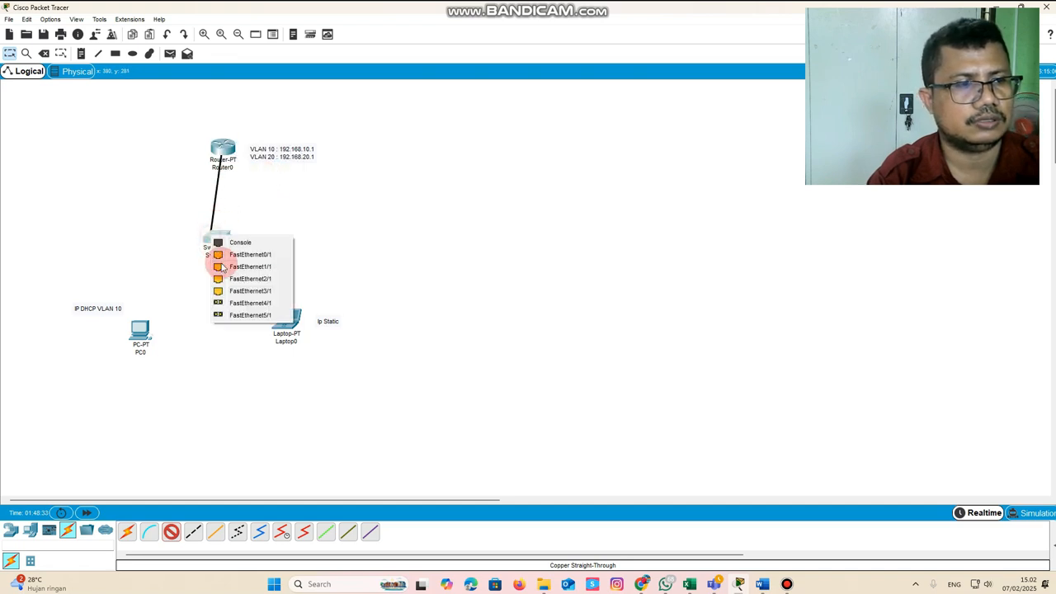
left_click(247, 255)
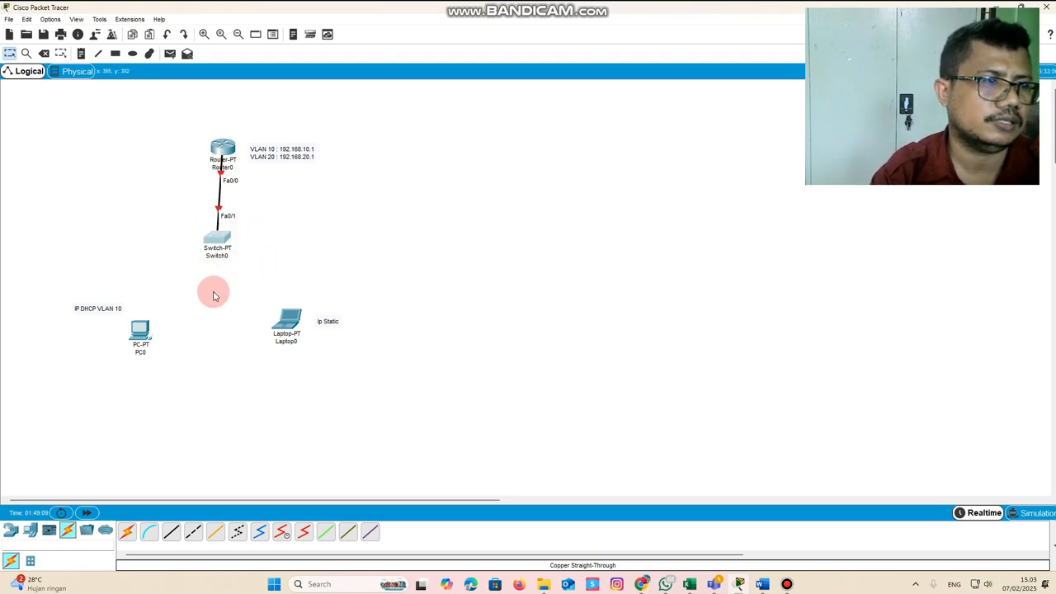
Connect the PC's FastEthernet0 to the switch's FastEthernet1/1 with a copper straight-through cable
left_click(170, 532)
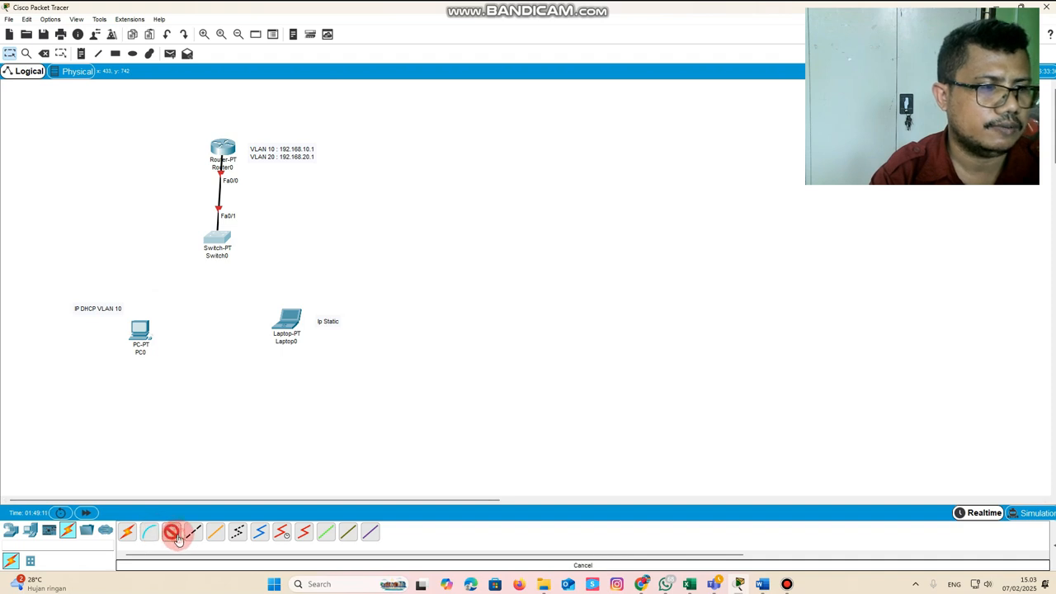
left_click(139, 333)
left_click(189, 382)
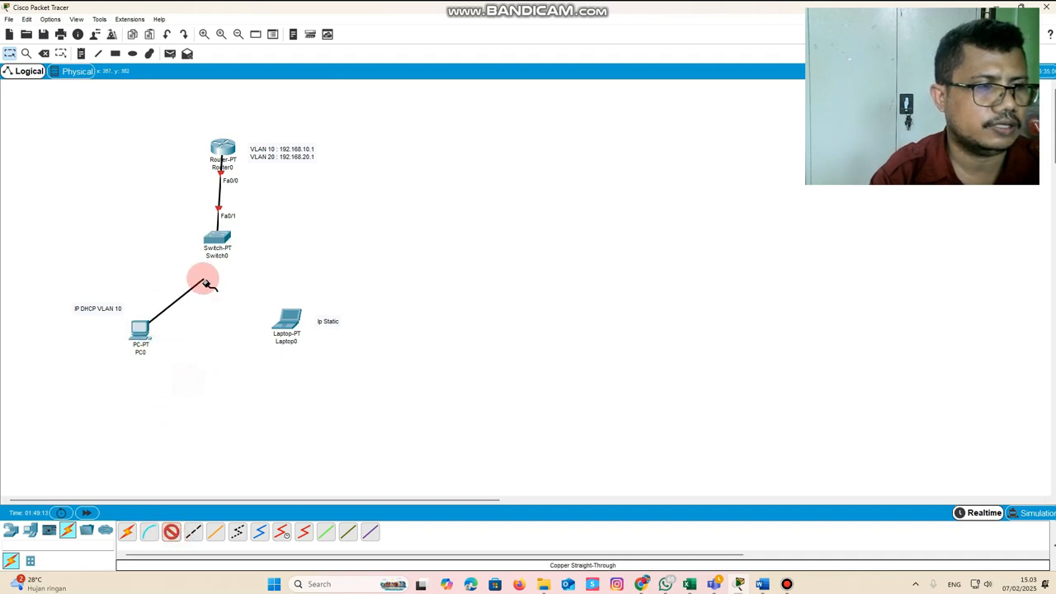
left_click(211, 243)
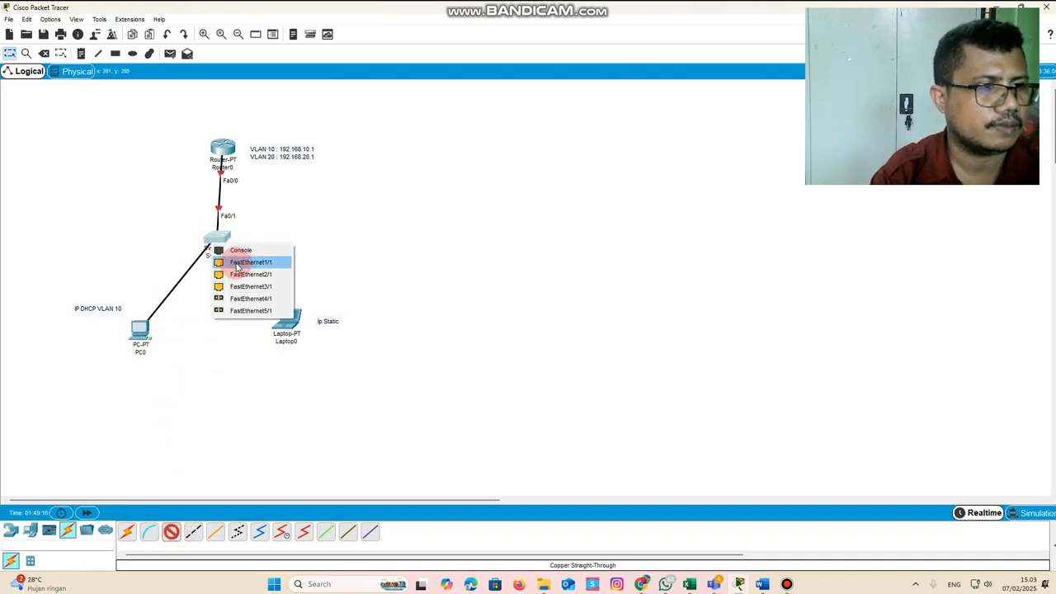
left_click(237, 262)
Connect the switch's FastEthernet2/1 to the laptop's FastEthernet0 with a copper straight-through cable, and nudge the laptop slightly outward
left_click(174, 533)
left_click(221, 238)
left_click(237, 251)
left_click(286, 318)
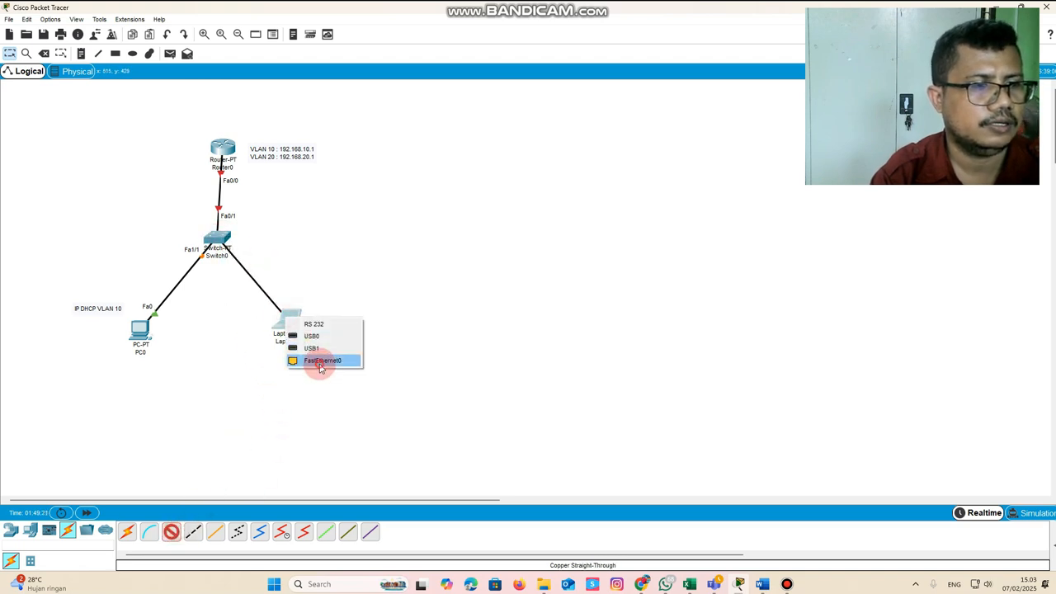
left_click(321, 362)
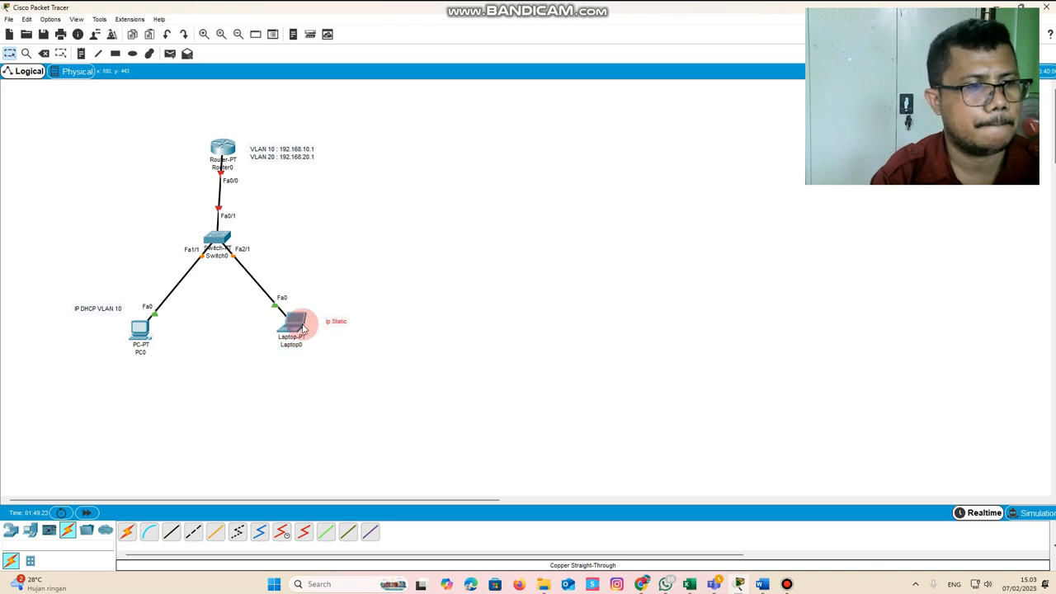
left_click_drag(288, 324, 290, 327)
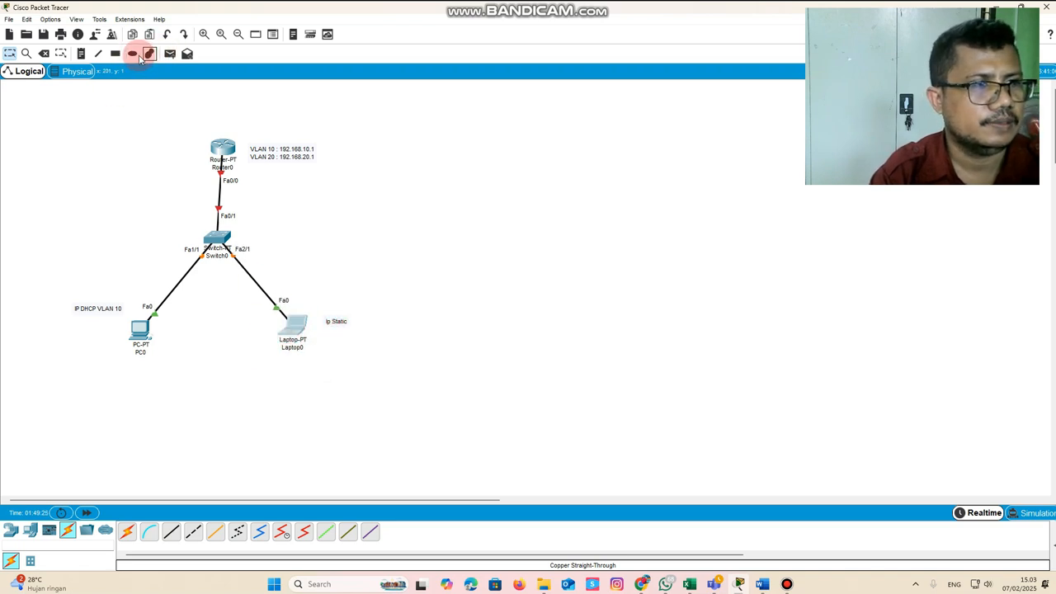
Draw an ellipse filled with green (#00ff00) around the laptop and its "Ip Static" note
left_click(150, 53)
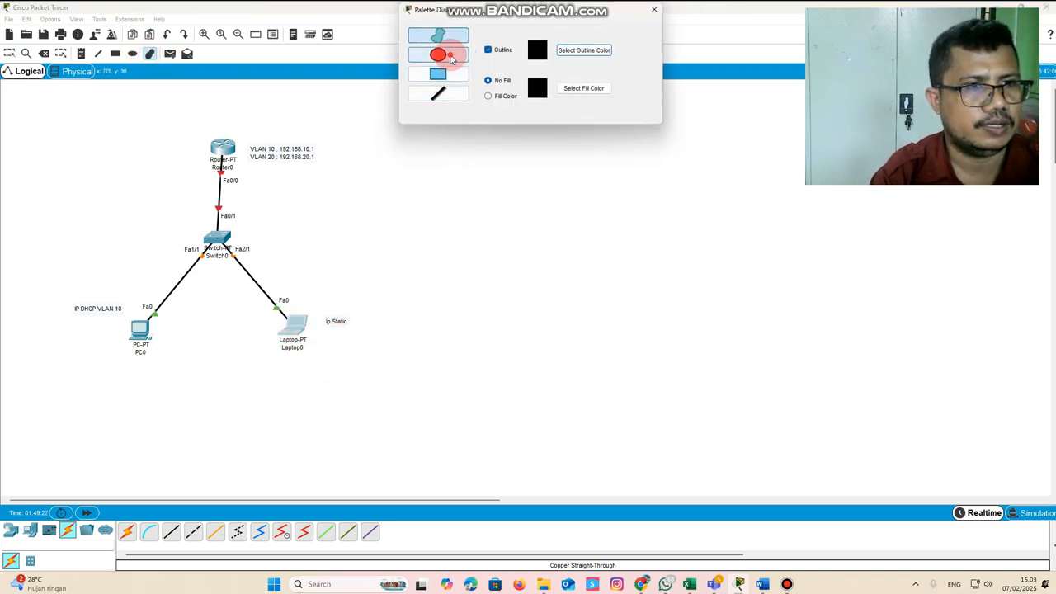
left_click(437, 54)
left_click(493, 97)
left_click(582, 88)
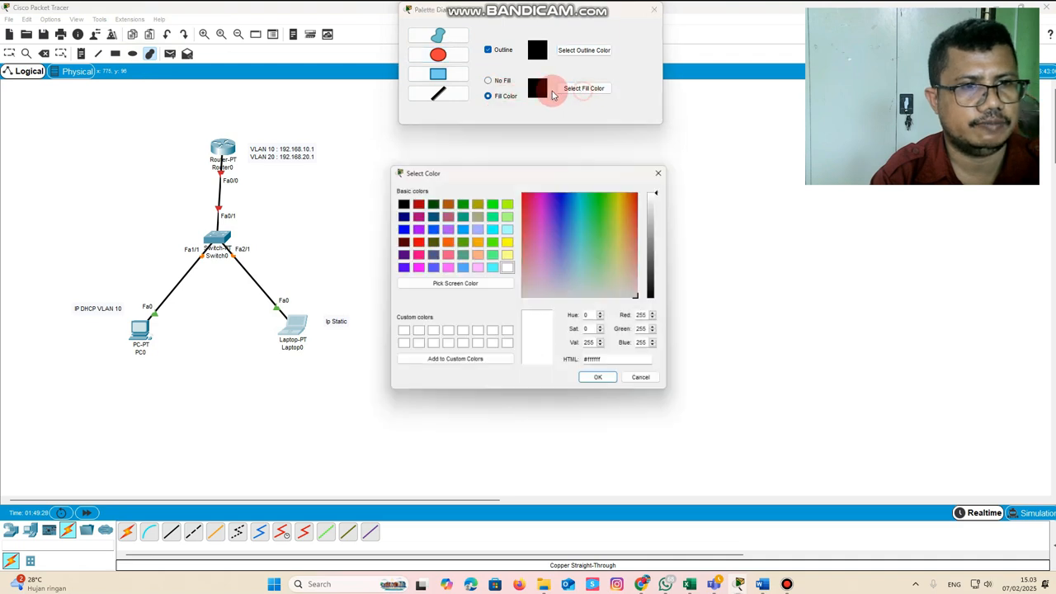
left_click(493, 201)
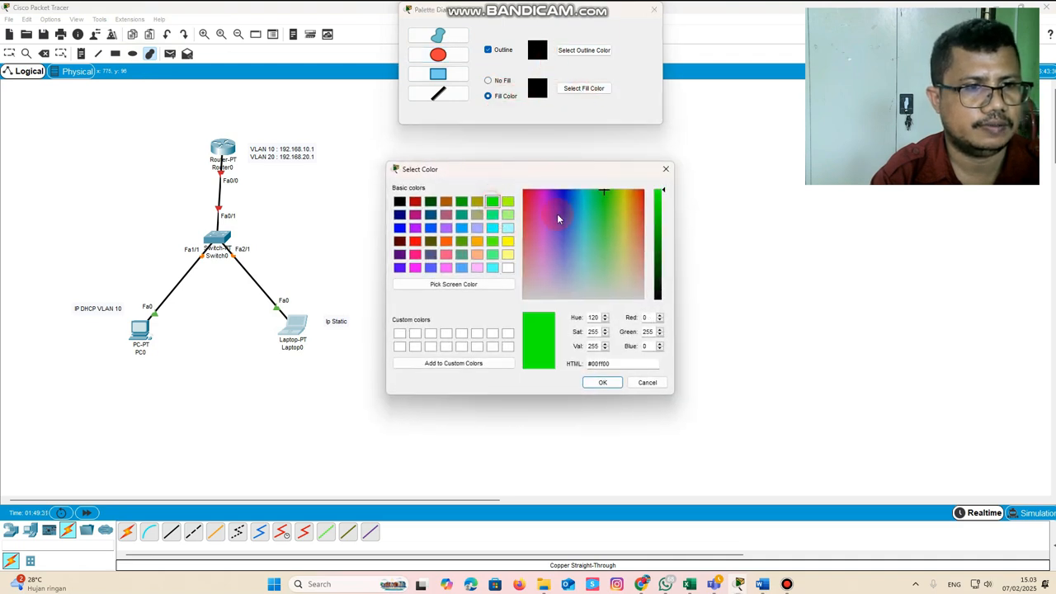
left_click(602, 382)
left_click_drag(237, 294, 416, 385)
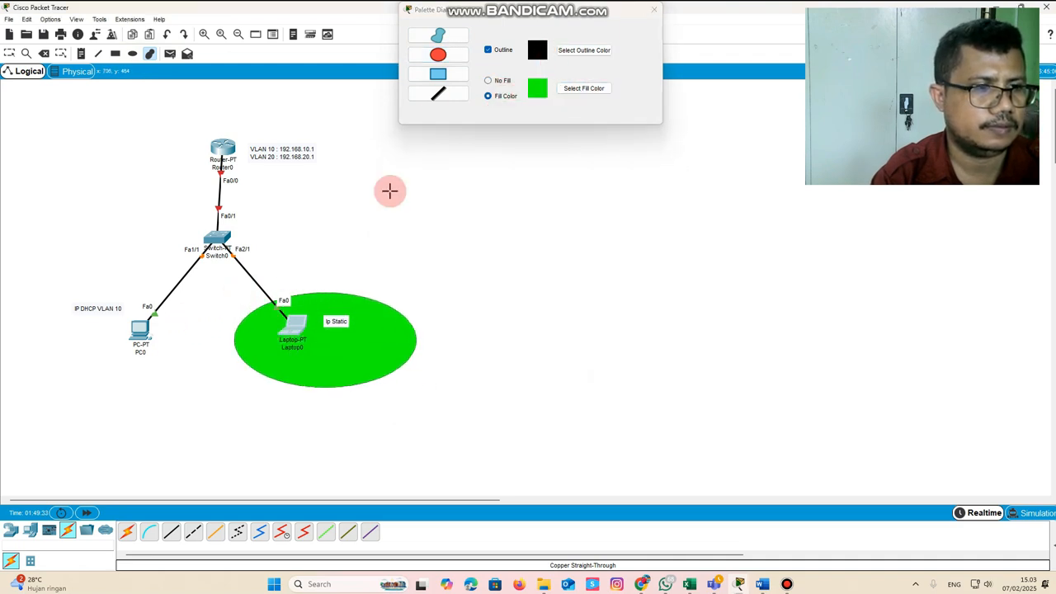
Draw an ellipse filled with orange (#ff5500) around the PC and its note, and close the drawing palette
left_click(449, 80)
left_click(569, 89)
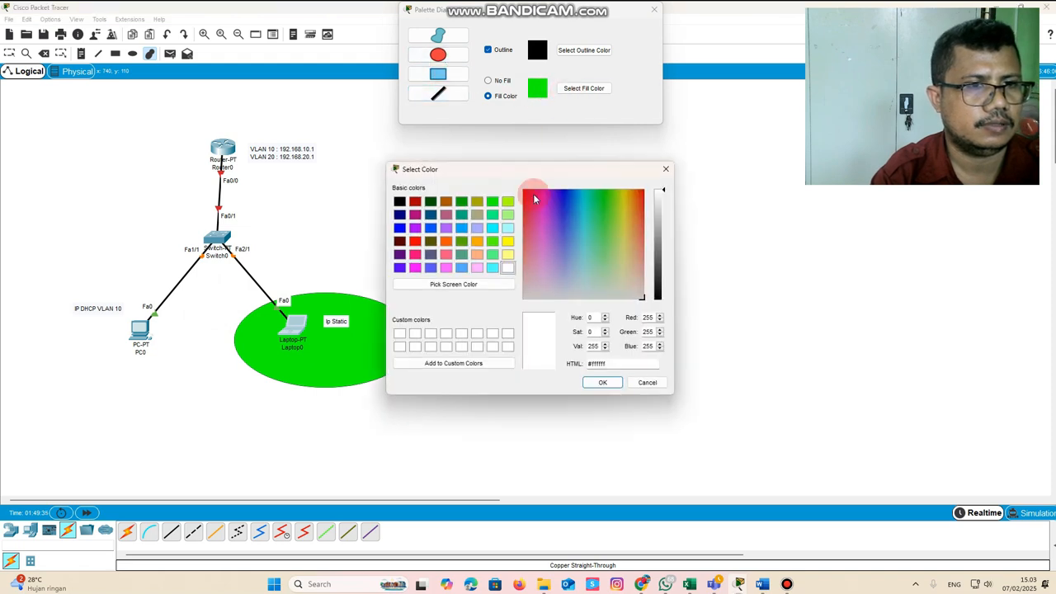
left_click(446, 246)
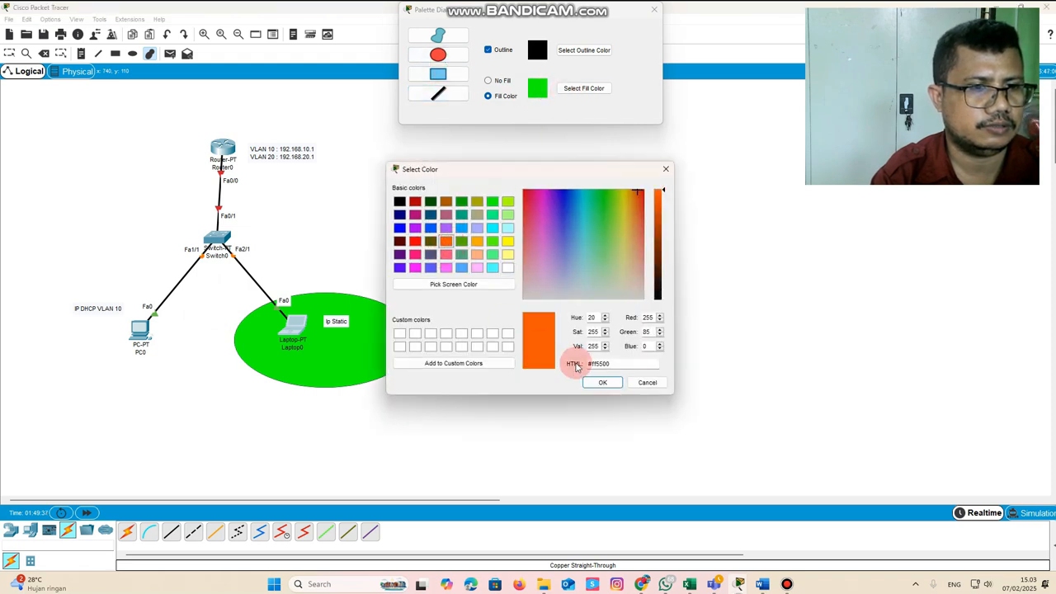
left_click(602, 382)
left_click_drag(57, 300, 40, 276)
left_click_drag(93, 309, 197, 401)
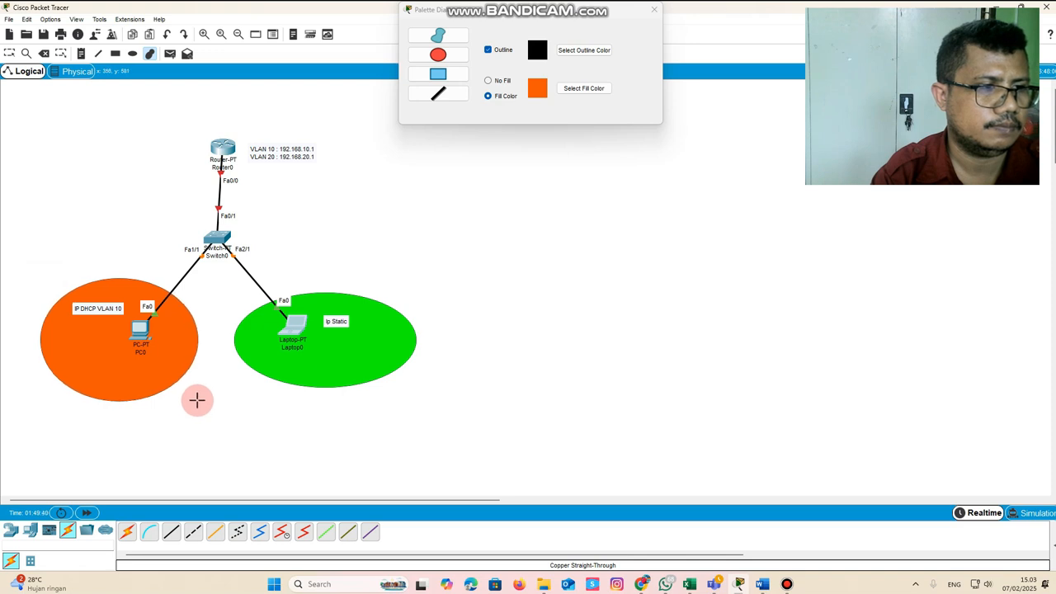
left_click(654, 9)
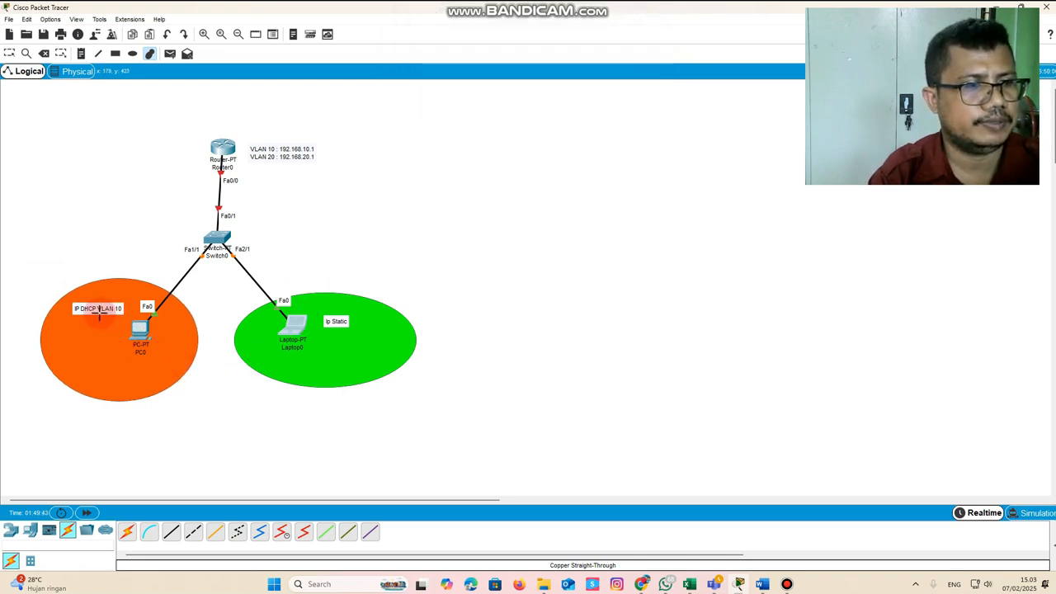
Add the note "KONFIGURASI VLAN" and position it as a title above the router
left_click(9, 53)
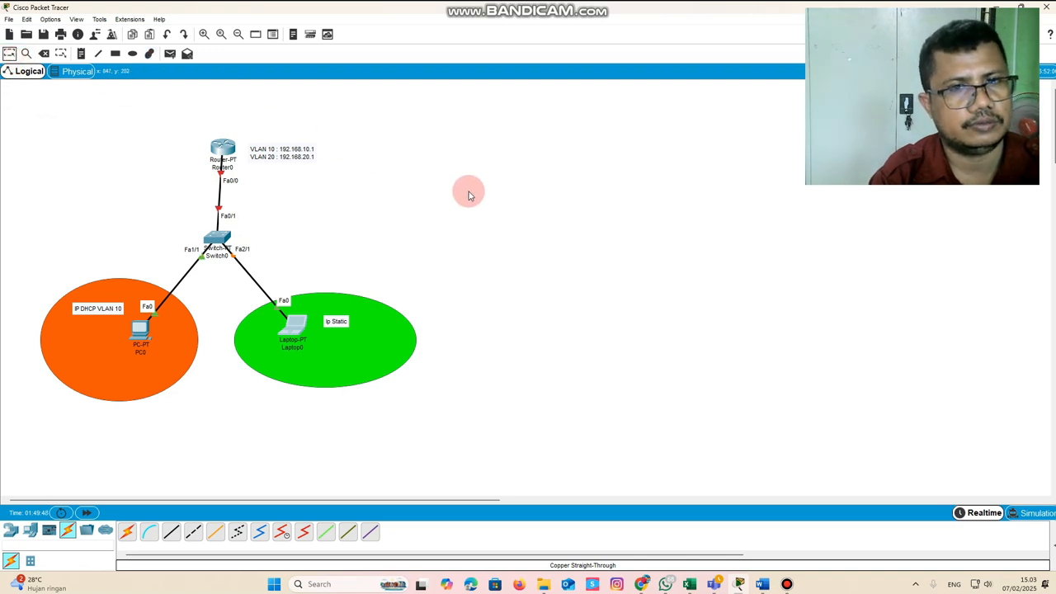
left_click(81, 53)
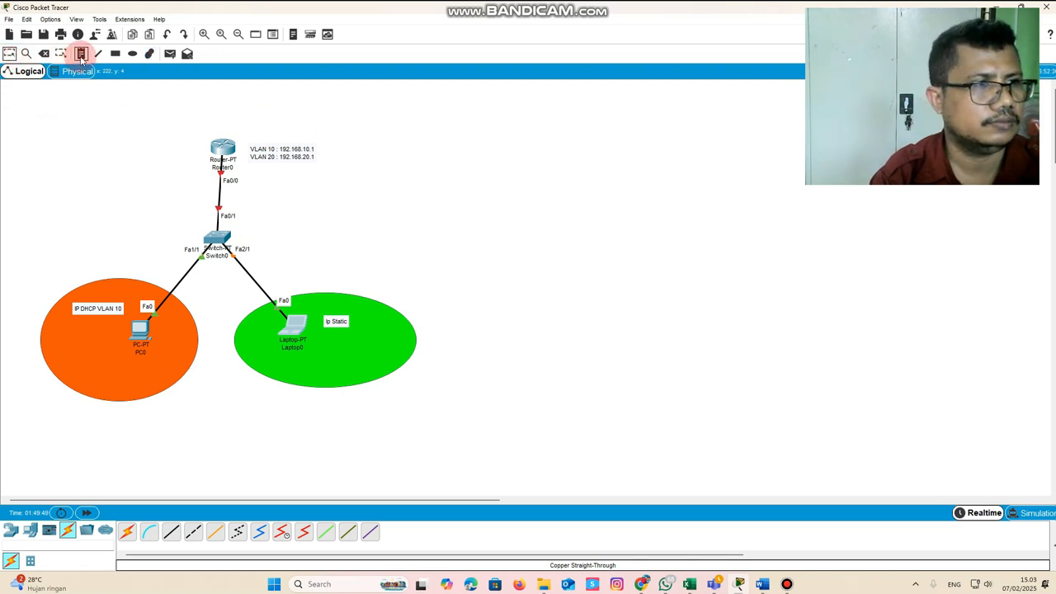
left_click(281, 106)
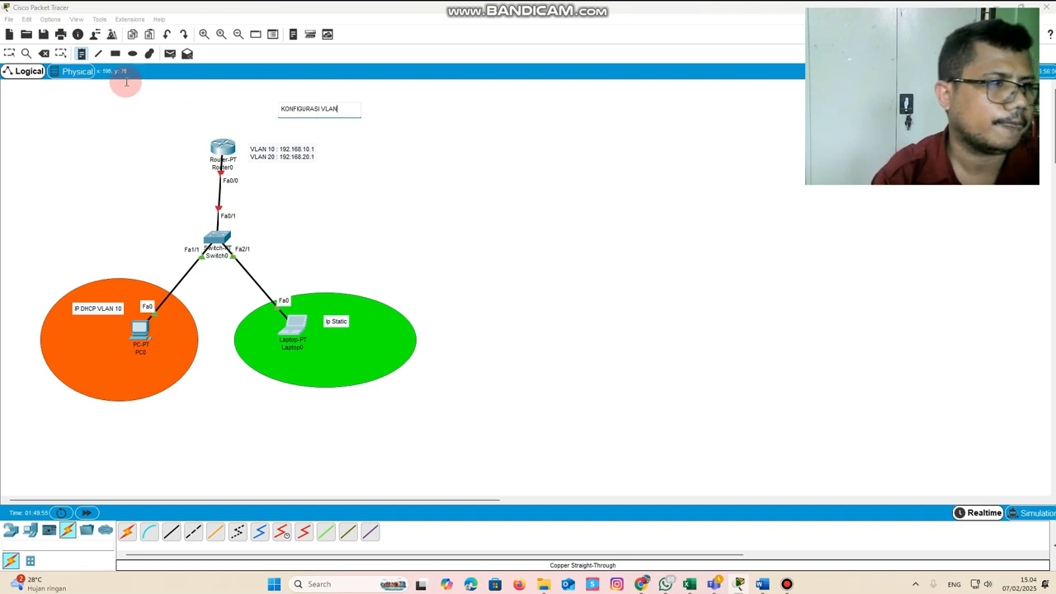
left_click(9, 53)
left_click_drag(318, 114, 236, 108)
left_click(481, 155)
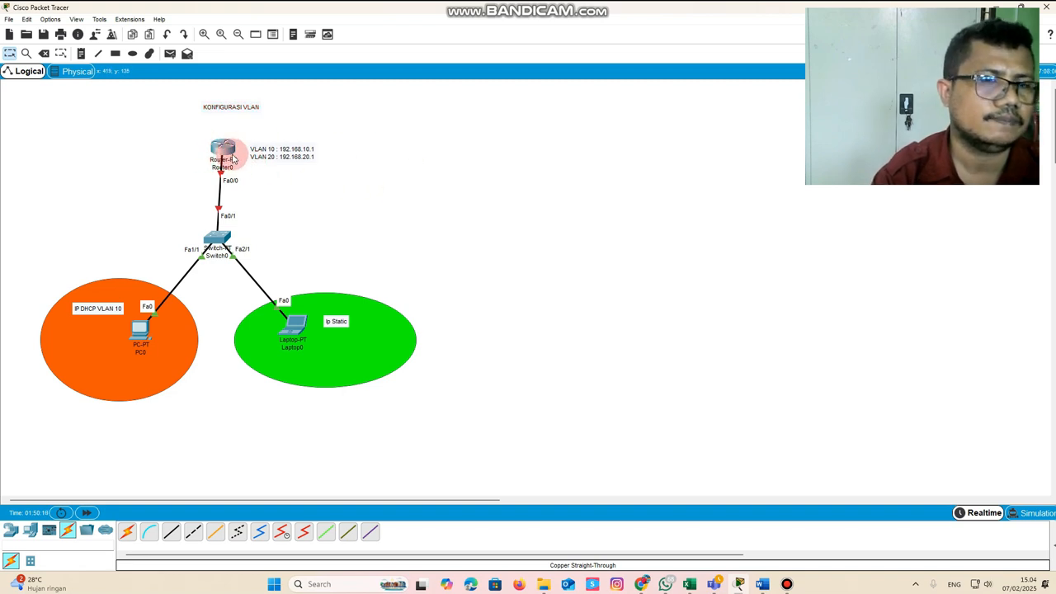
Open the router's configuration and switch on the FastEthernet0/0 port
mouse_move(226, 153)
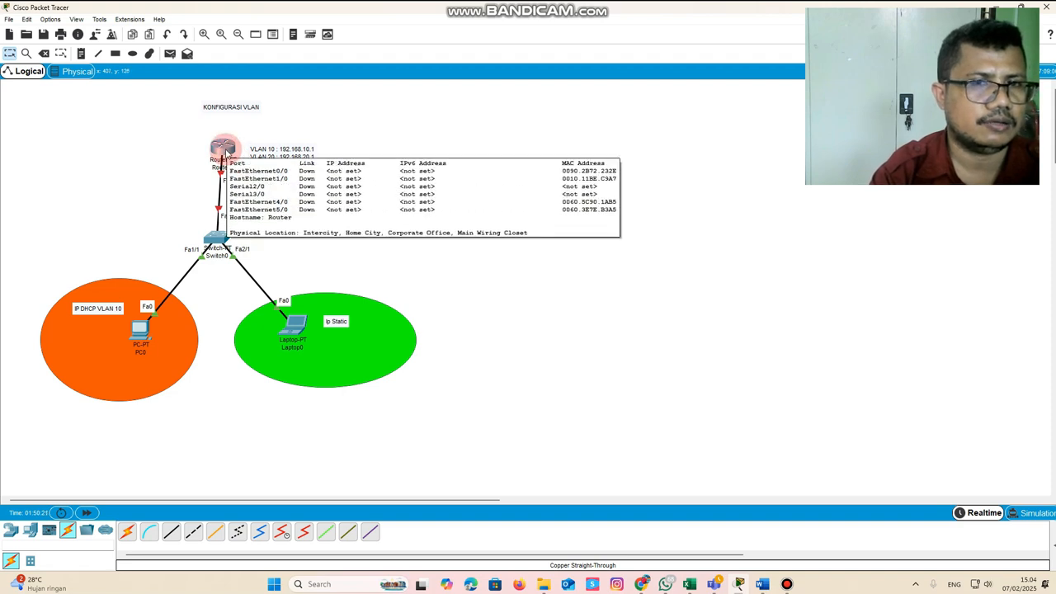
left_click(225, 154)
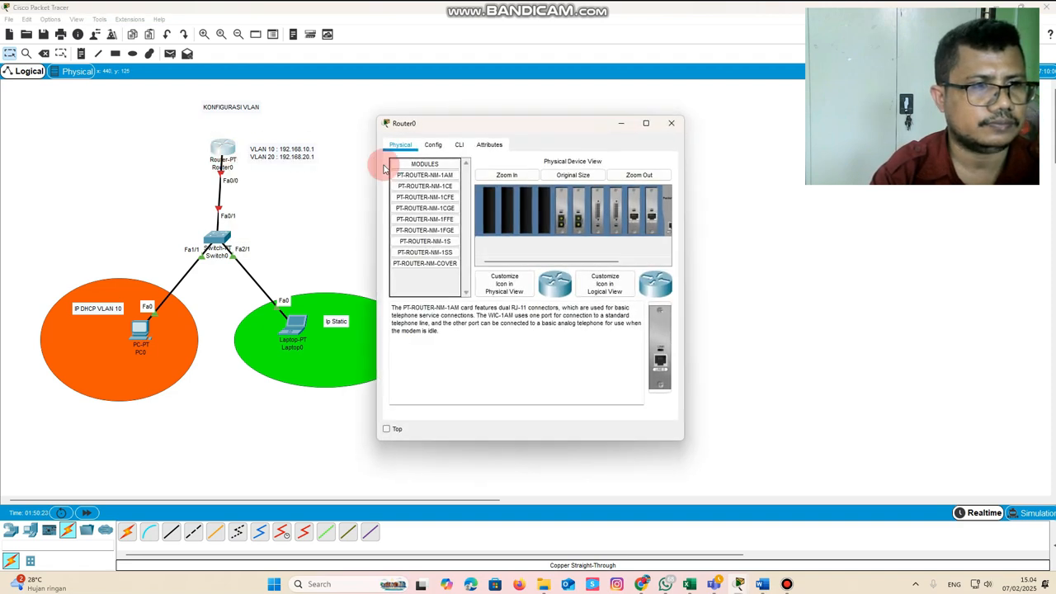
left_click_drag(471, 125, 521, 107)
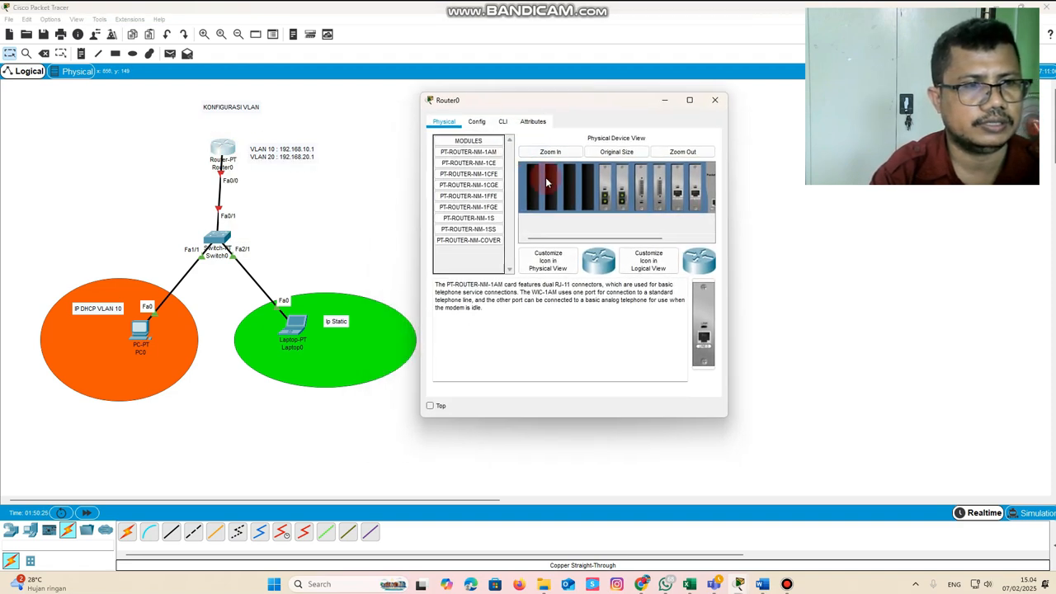
left_click(479, 121)
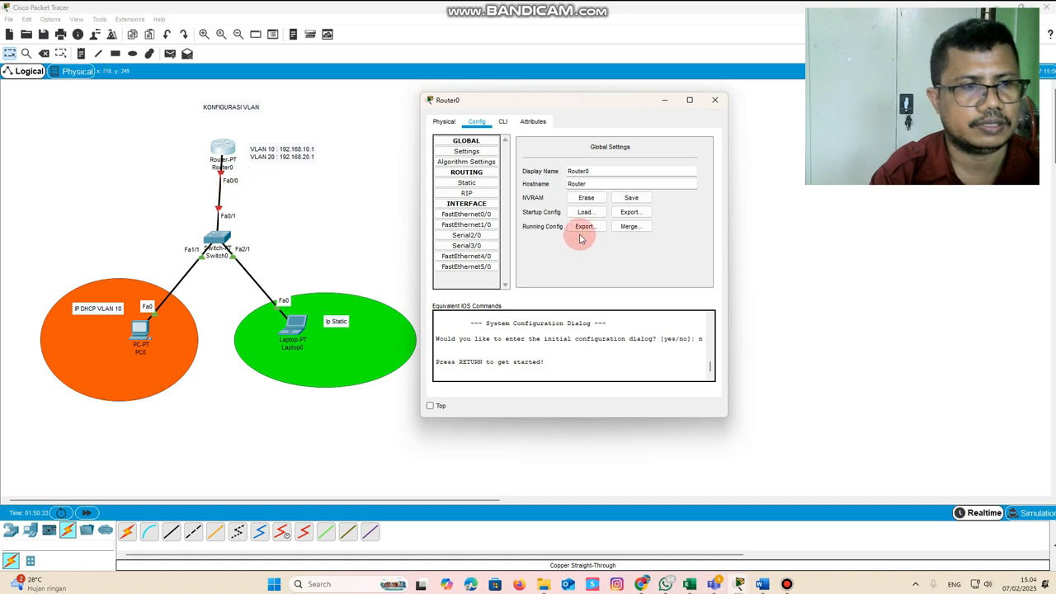
left_click(467, 214)
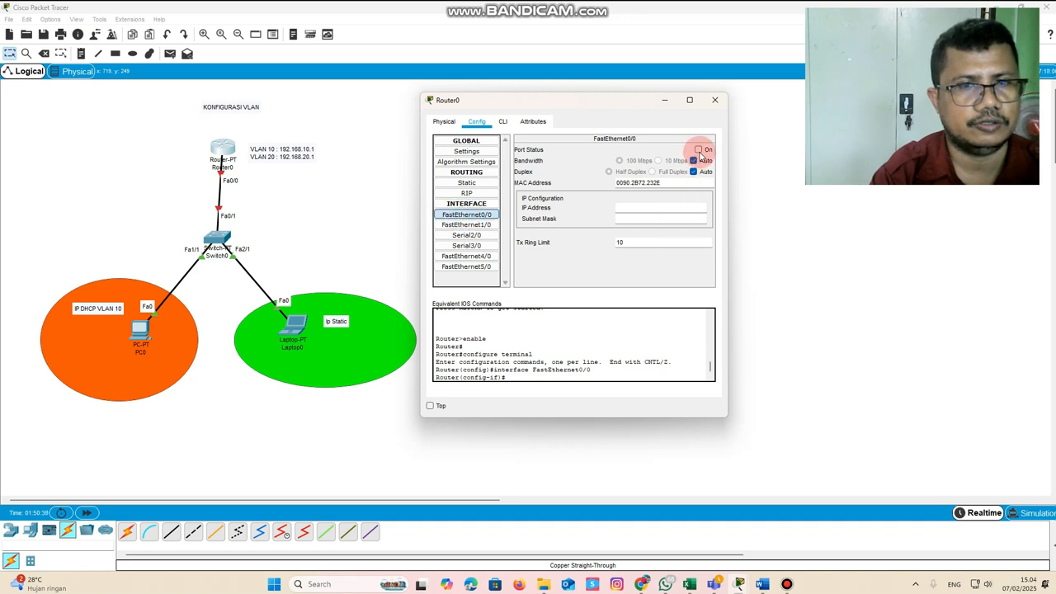
left_click(698, 151)
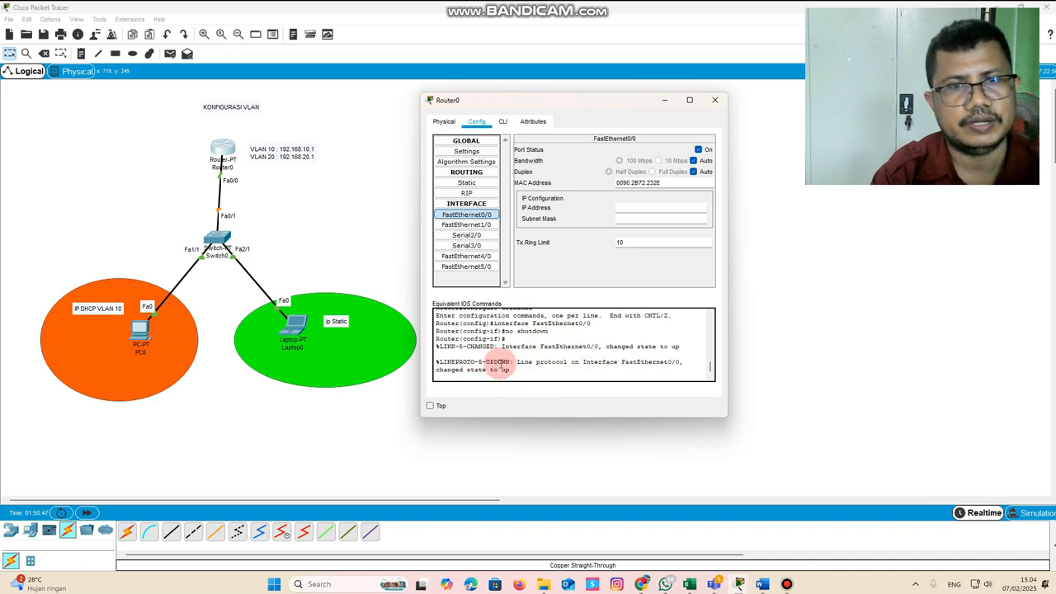
In the router's command line, create the VLAN 10 subinterface with "interface fa0/0.10"
left_click(503, 122)
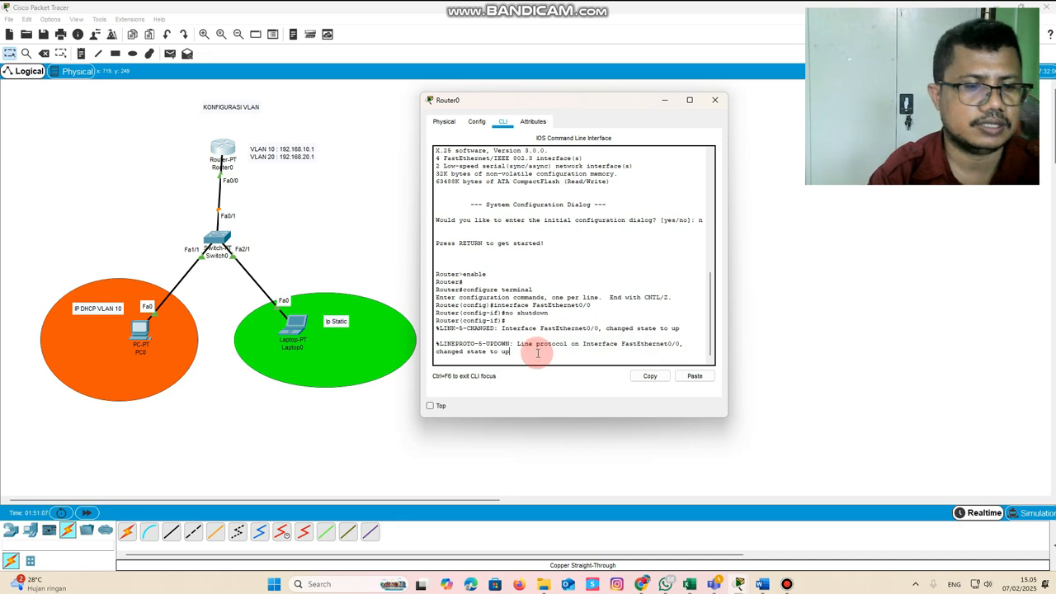
key("Return")
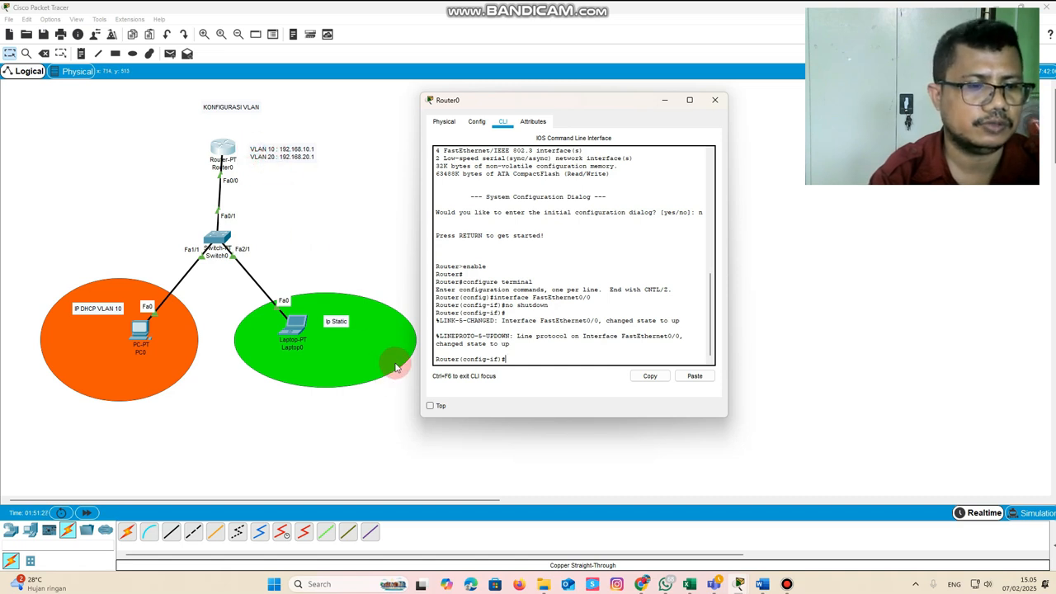
type("IN")
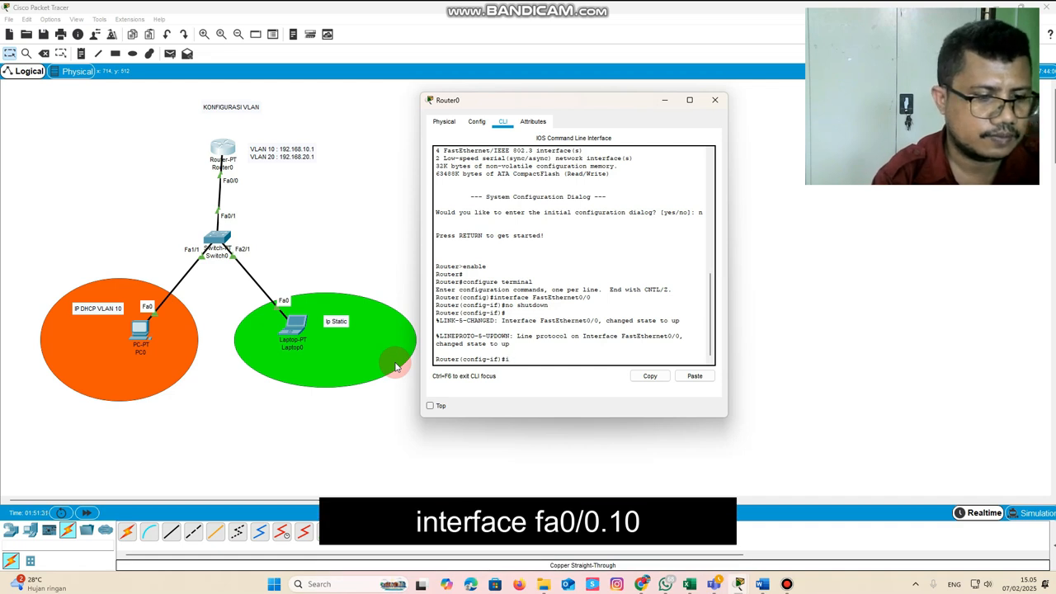
type("terface fa0/0.10")
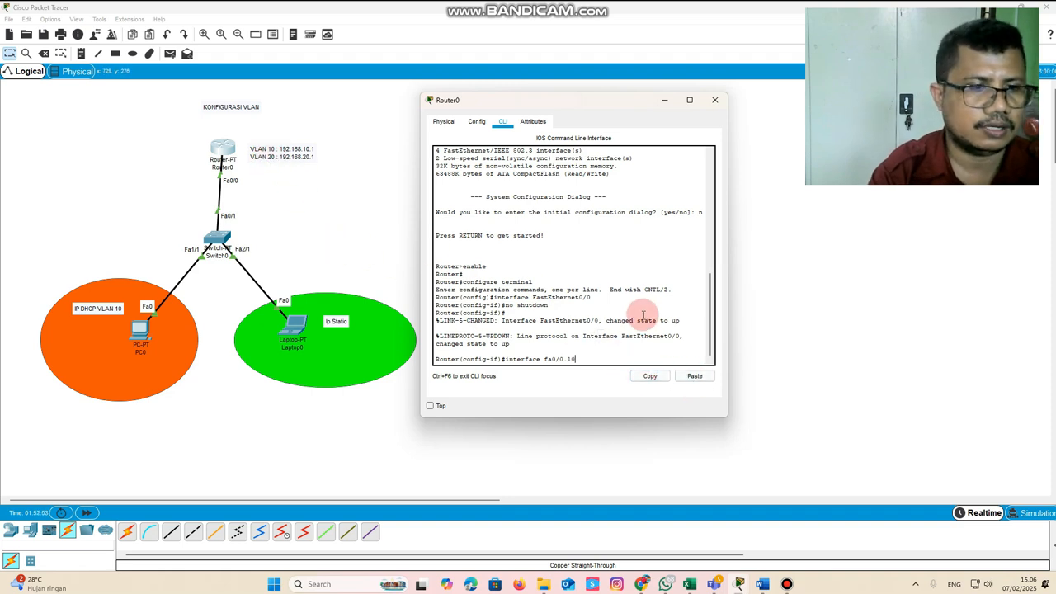
key("Return")
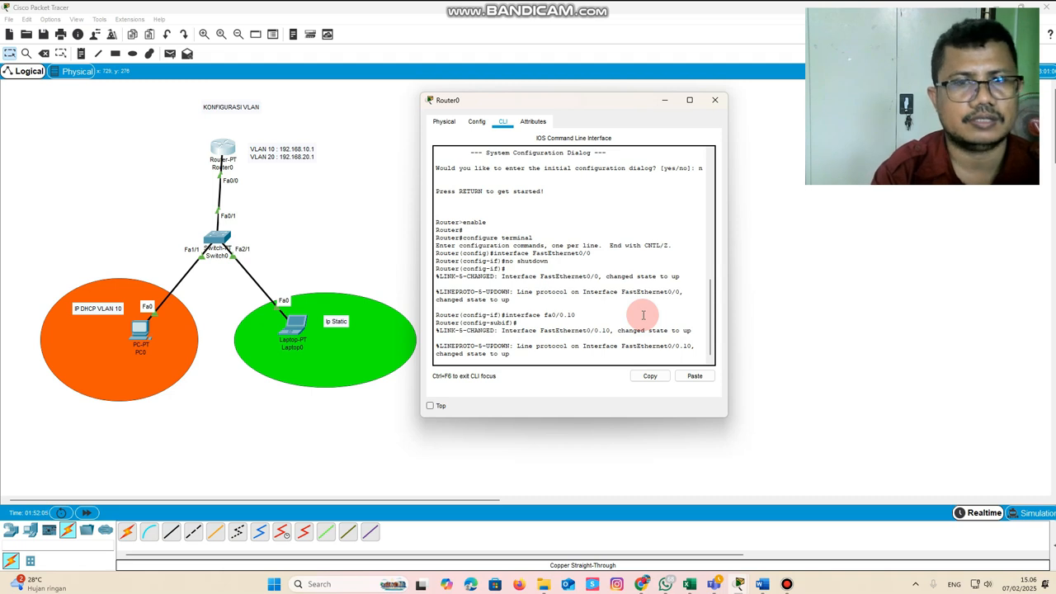
key("Return")
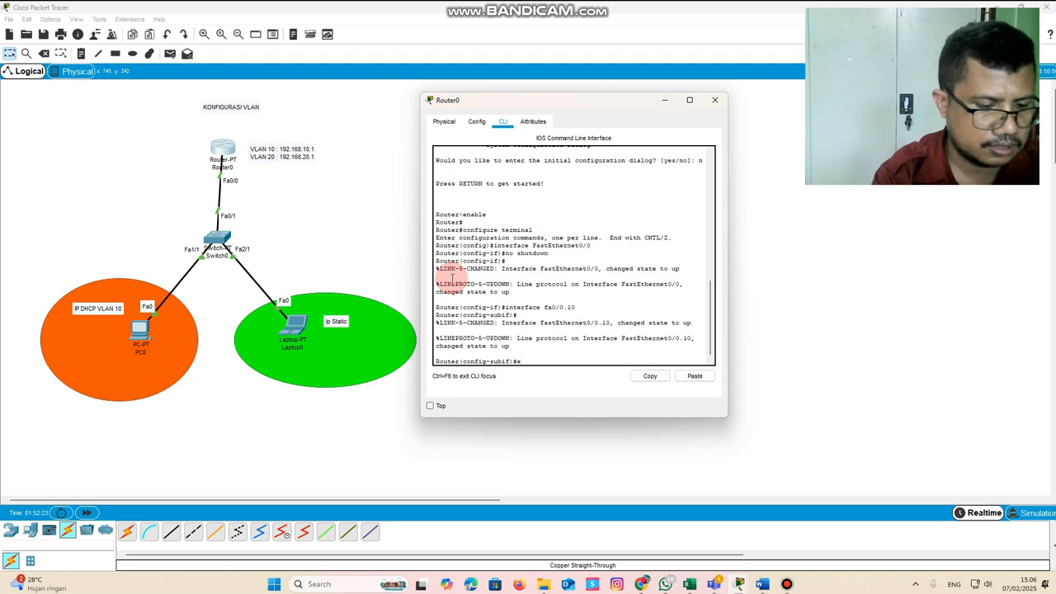
Set the encapsulation of subinterface fa0/0.10 with "encapsulation dot1q 10"
type("apsulation dot1q")
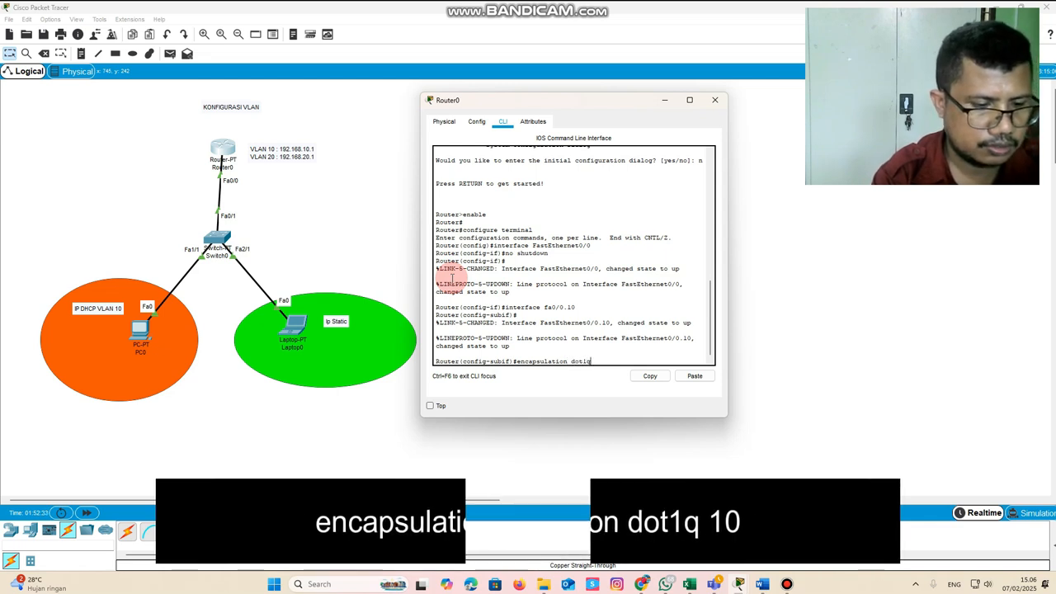
type("10")
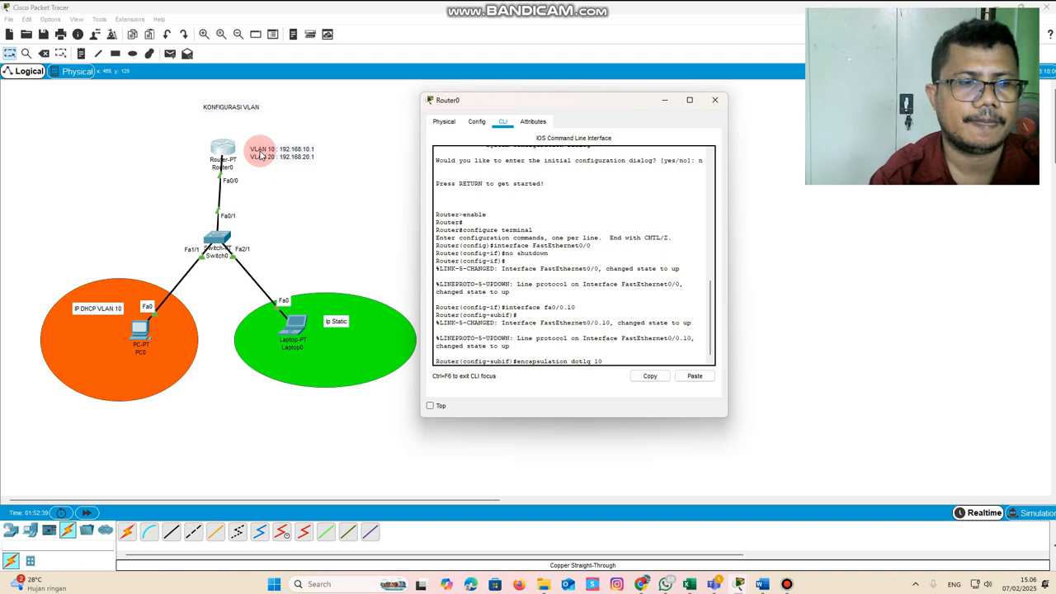
key("Return")
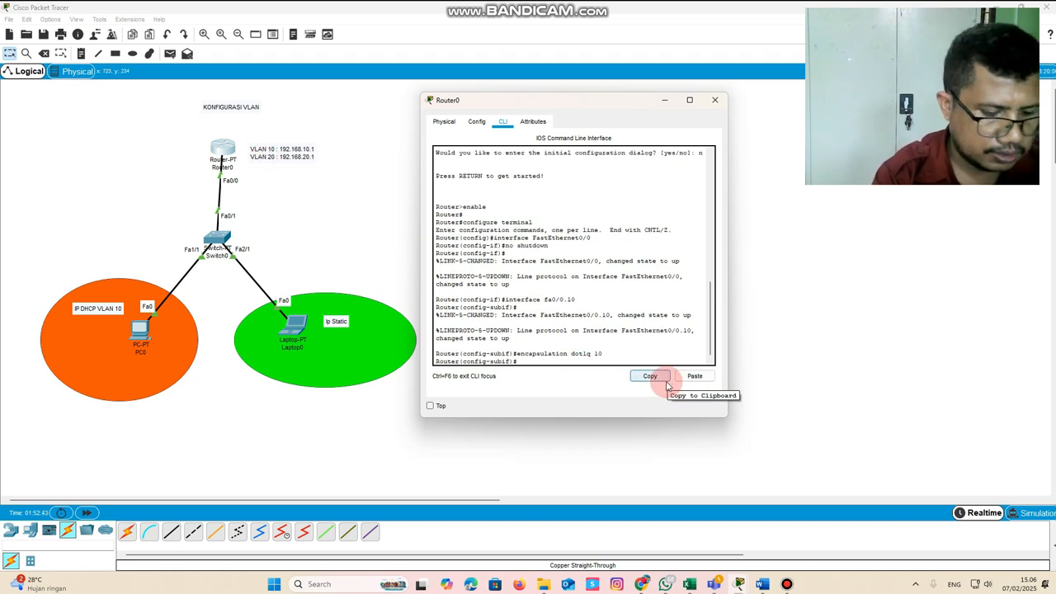
Assign 192.168.10.1 with mask 255.255.255.0 to subinterface fa0/0.10, and exit to global configuration mode
type("ip")
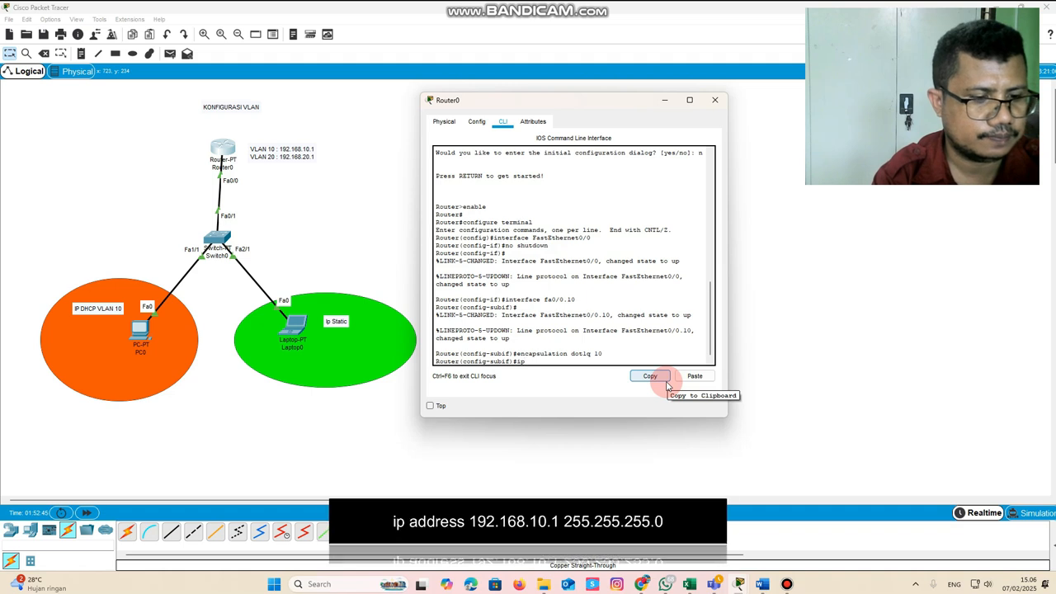
type(" address 192.168.1")
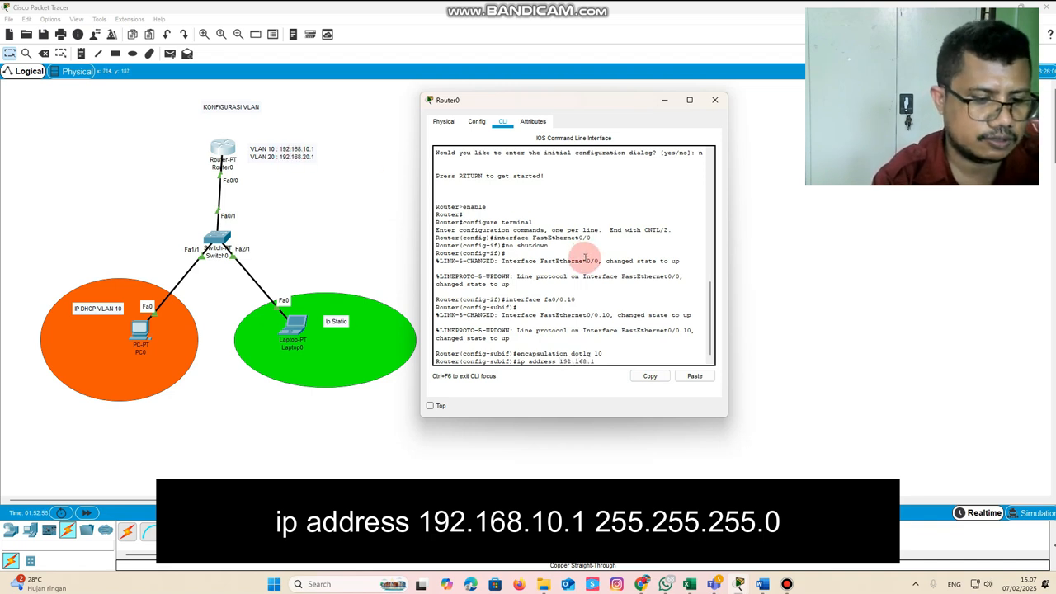
type("255")
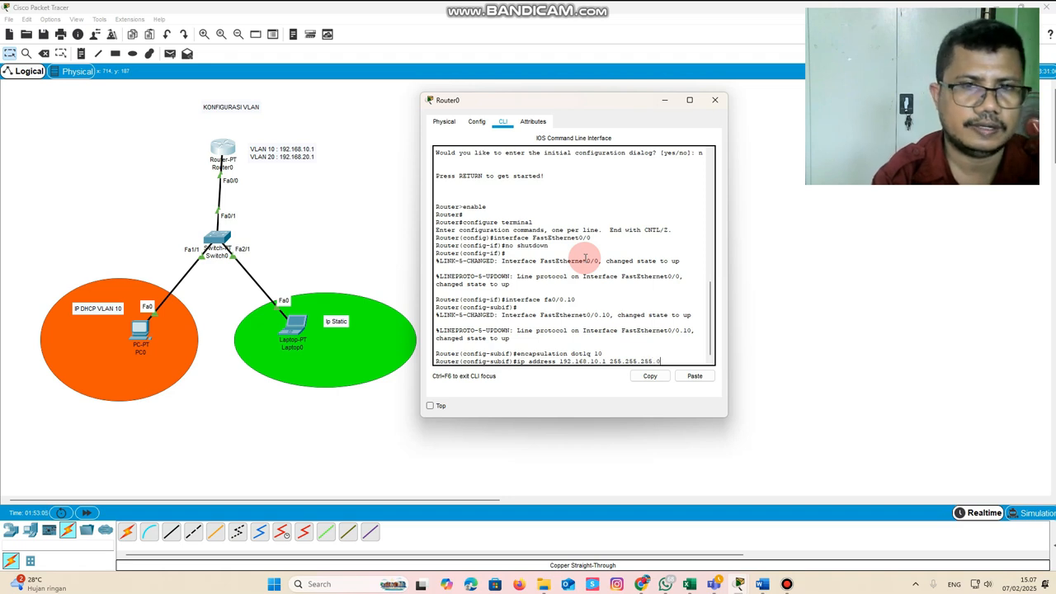
type(".255.255.0")
key("Return")
type("exi")
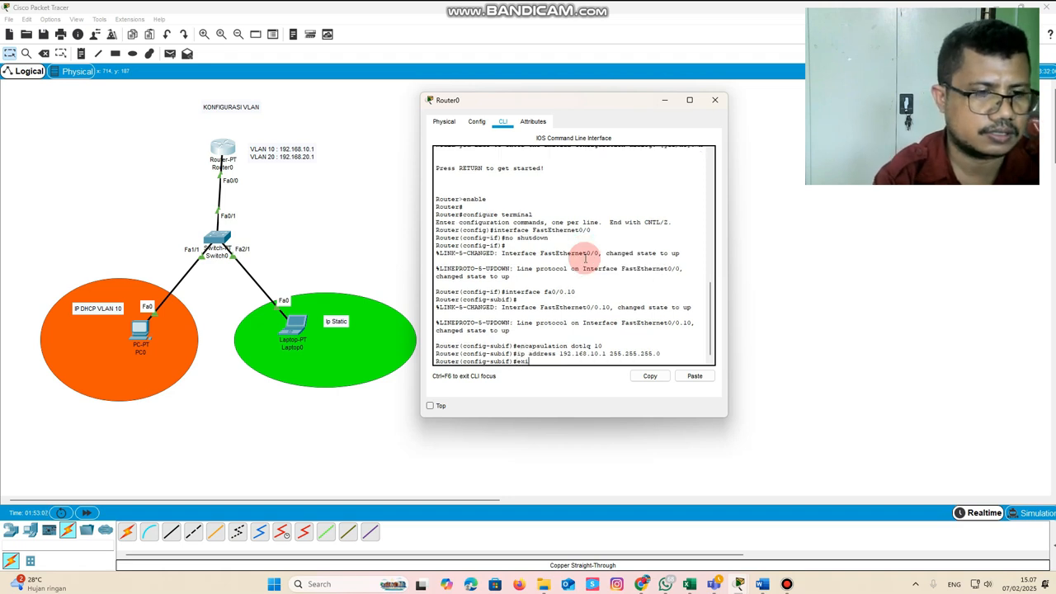
type("t")
key("Return")
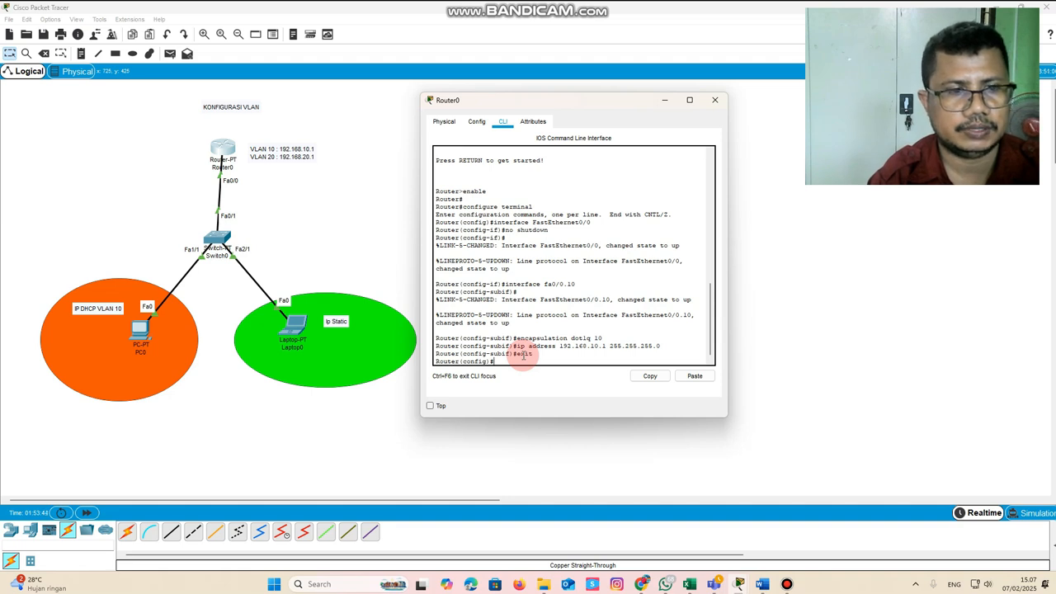
Create the VLAN 20 subinterface on the router with "interface fa0/0.20"
key("Up")
key("Up")
key("Up")
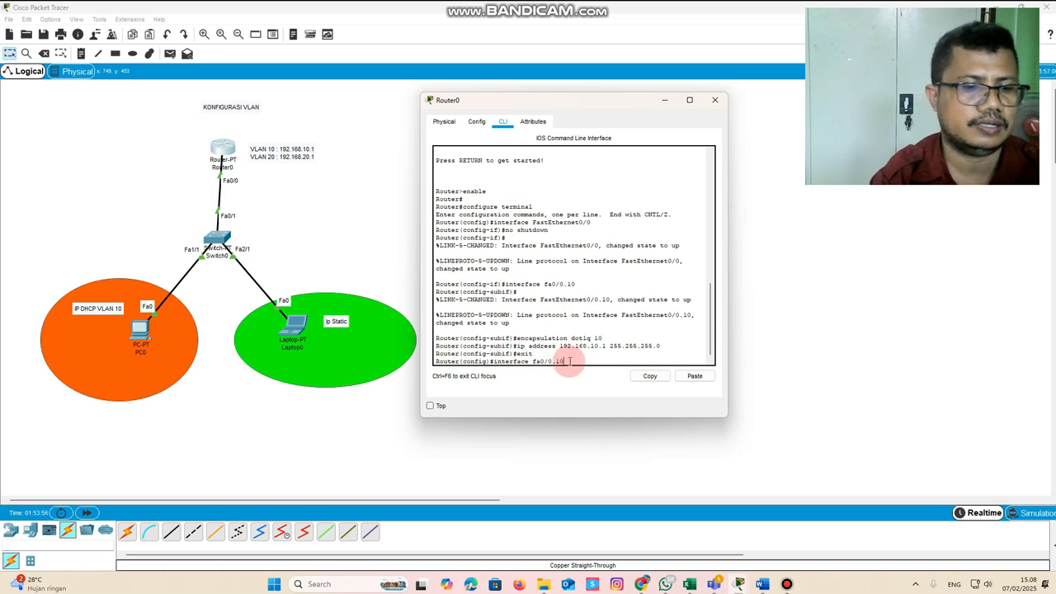
key("BackSpace")
type("20")
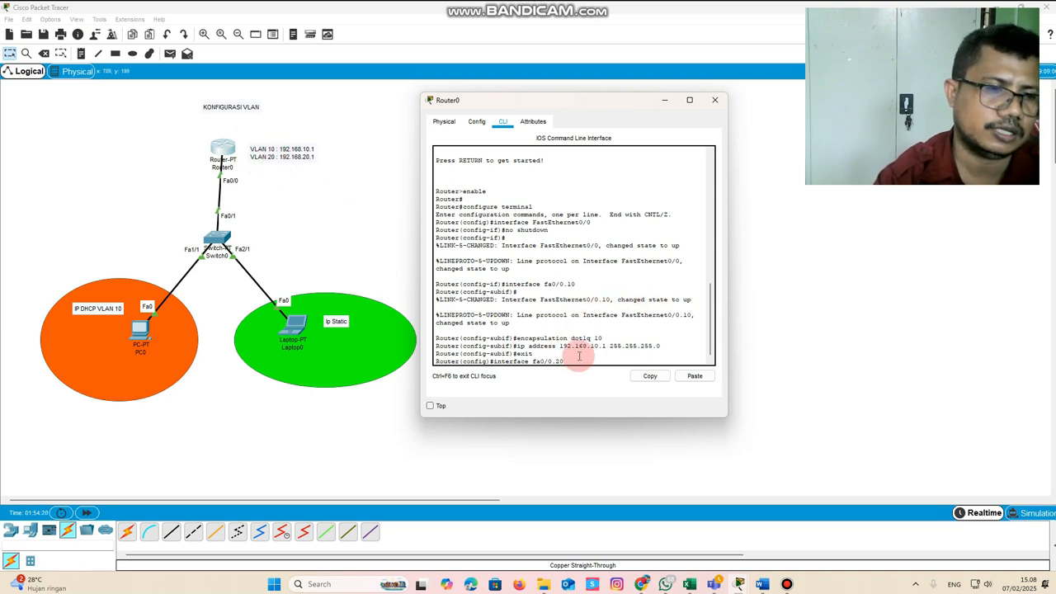
key("Return")
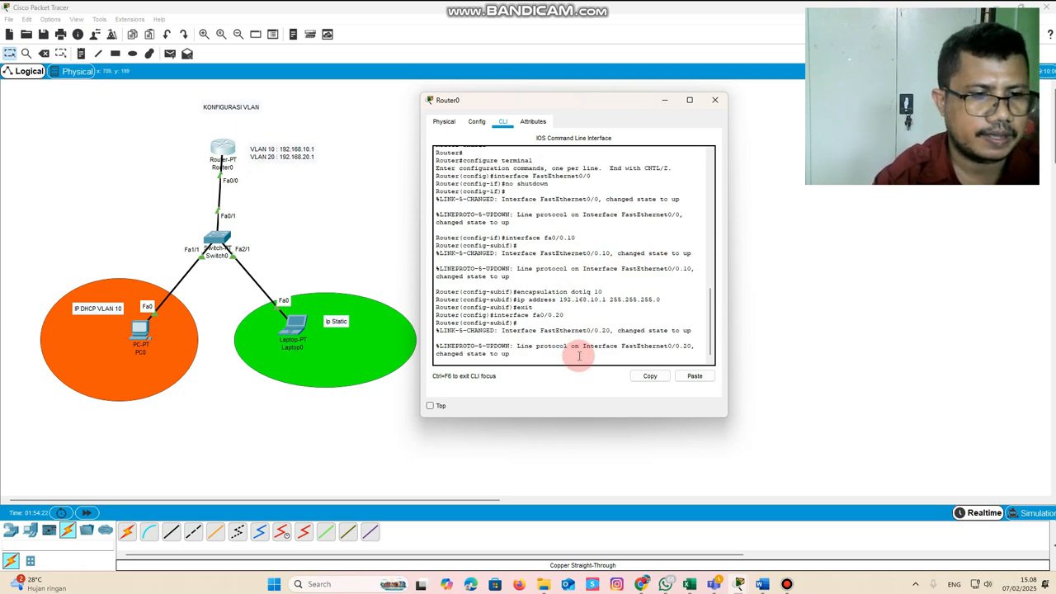
key("Return")
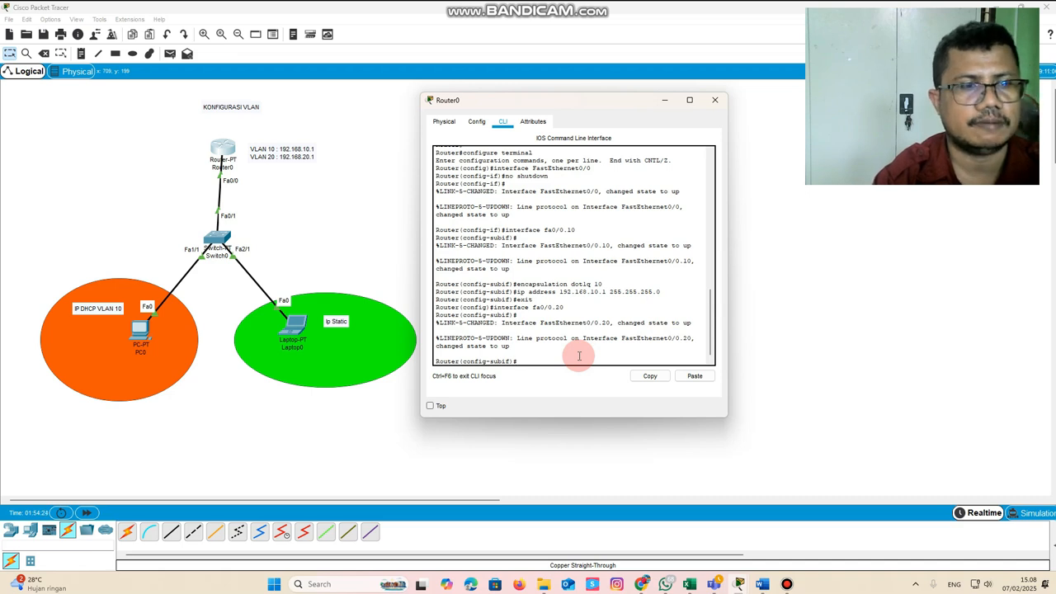
Set the encapsulation of subinterface fa0/0.20 with "encapsulation dot1q 20"
key("Up")
key("Up")
key("Up")
key("Up")
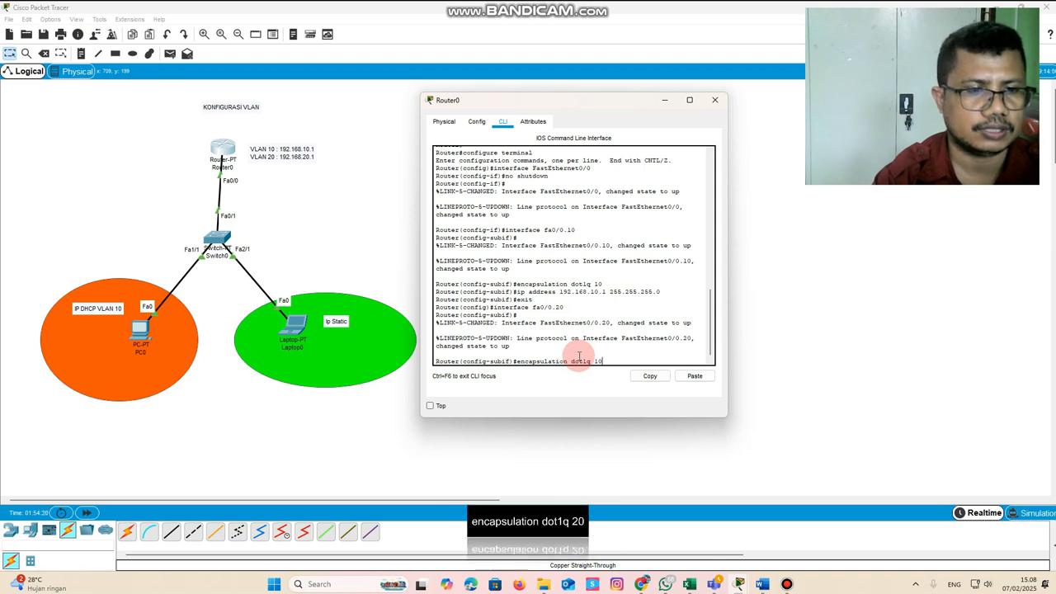
key("Left")
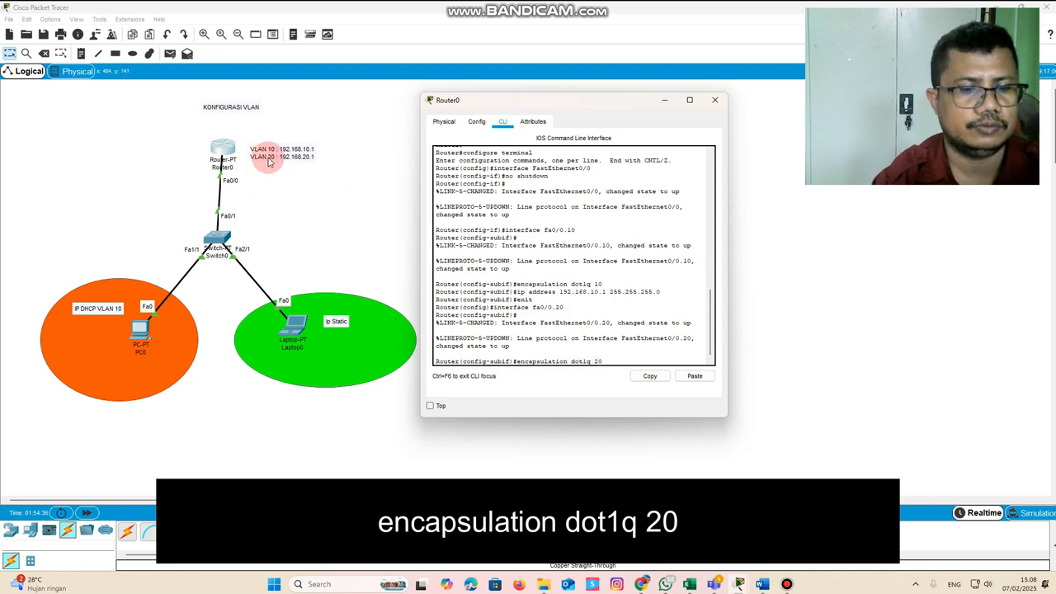
key("Return")
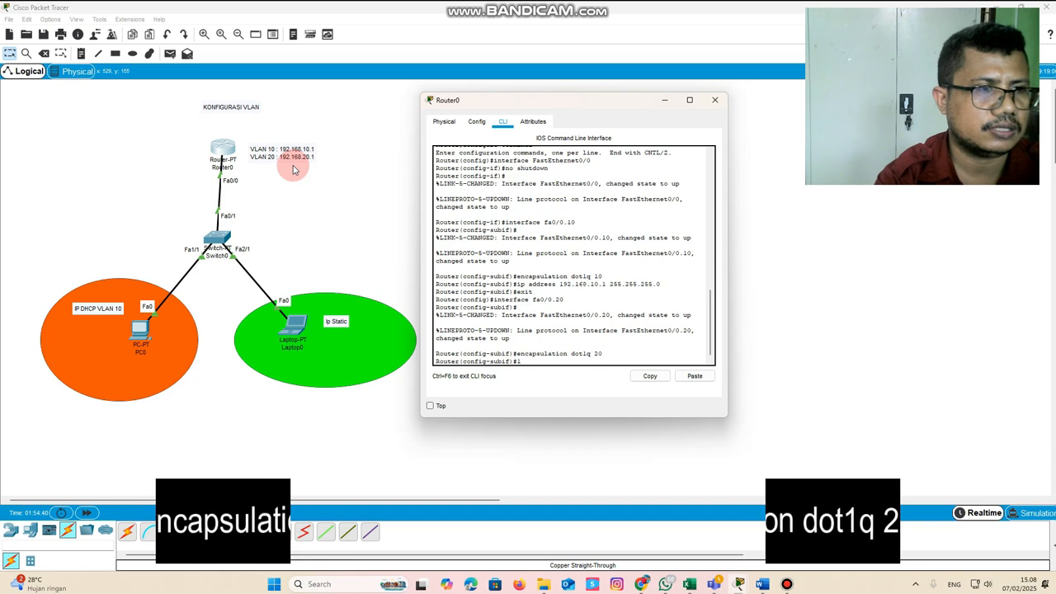
Assign IP address 192.168.20.1 with mask 255.255.255.0 to subinterface fa0/0.20
type("i")
key("Up")
key("Up")
key("Up")
key("Up")
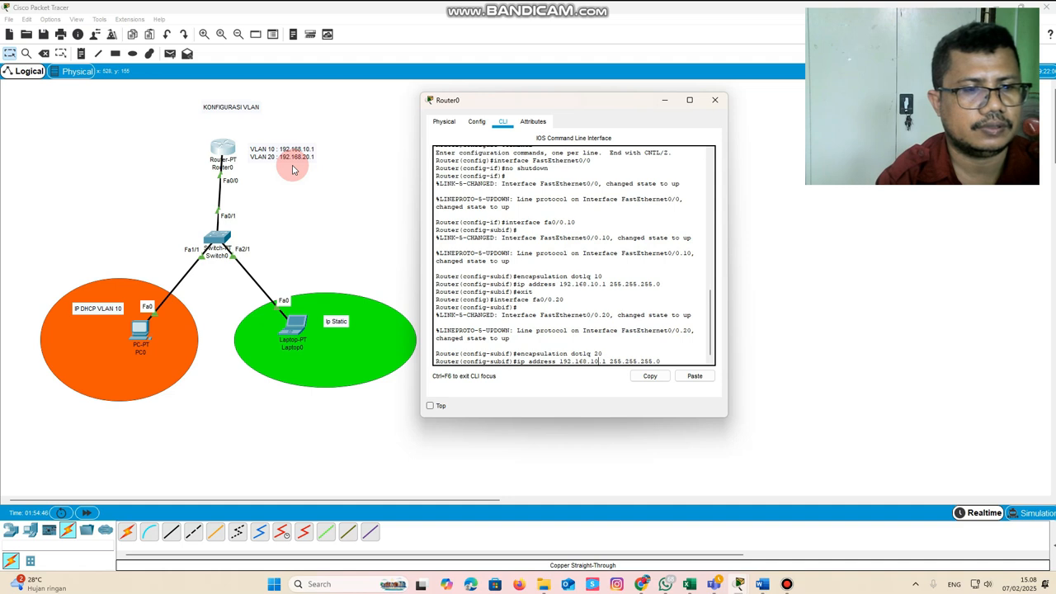
key("BackSpace")
type("2")
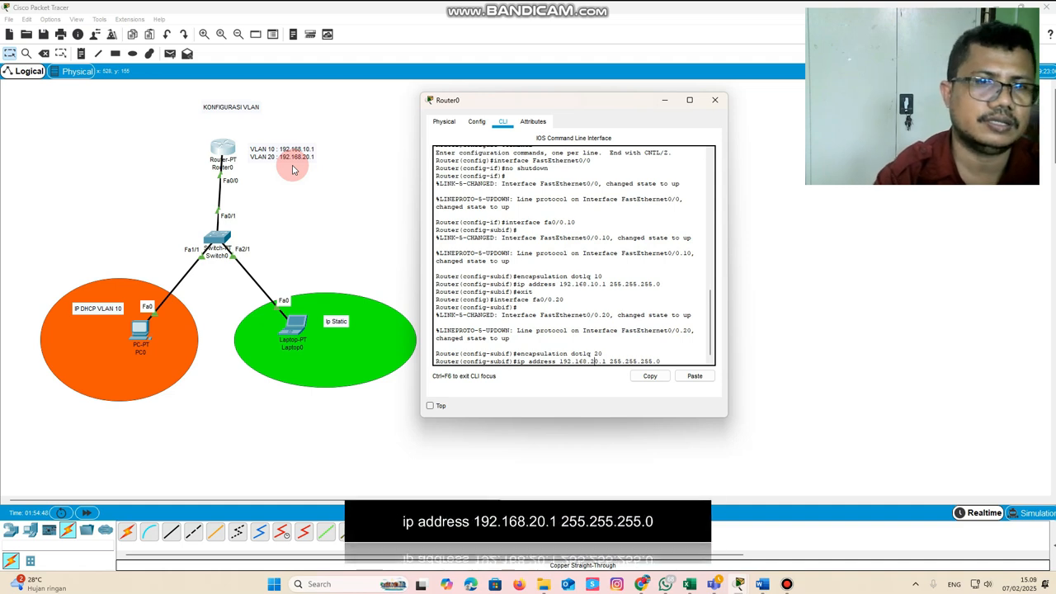
key("Return")
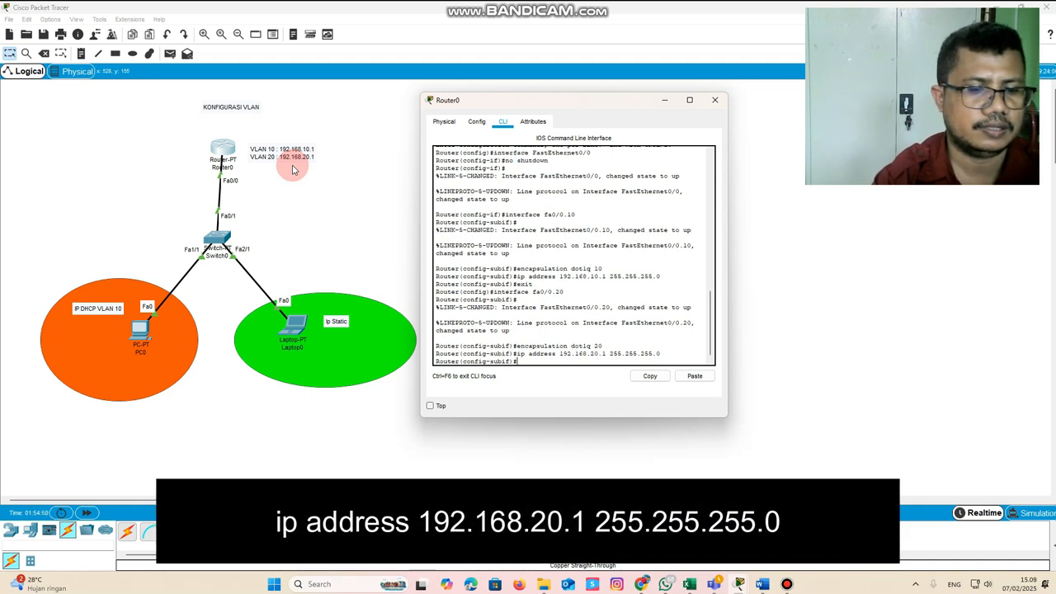
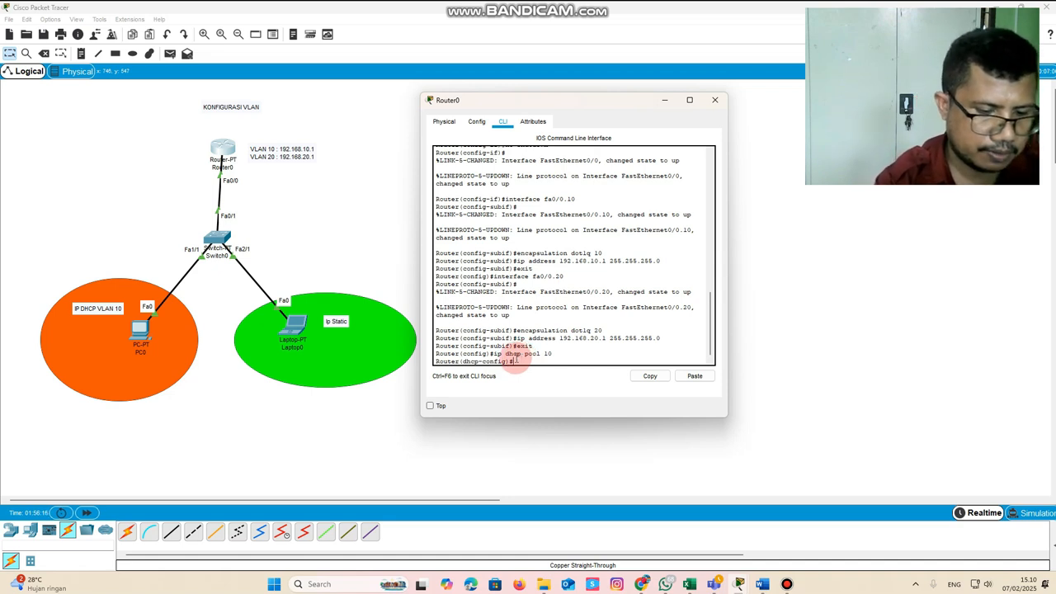
Set the network of DHCP pool 10 on the router with "network 192.168.10.0 255.255.255.0"
type("etwor")
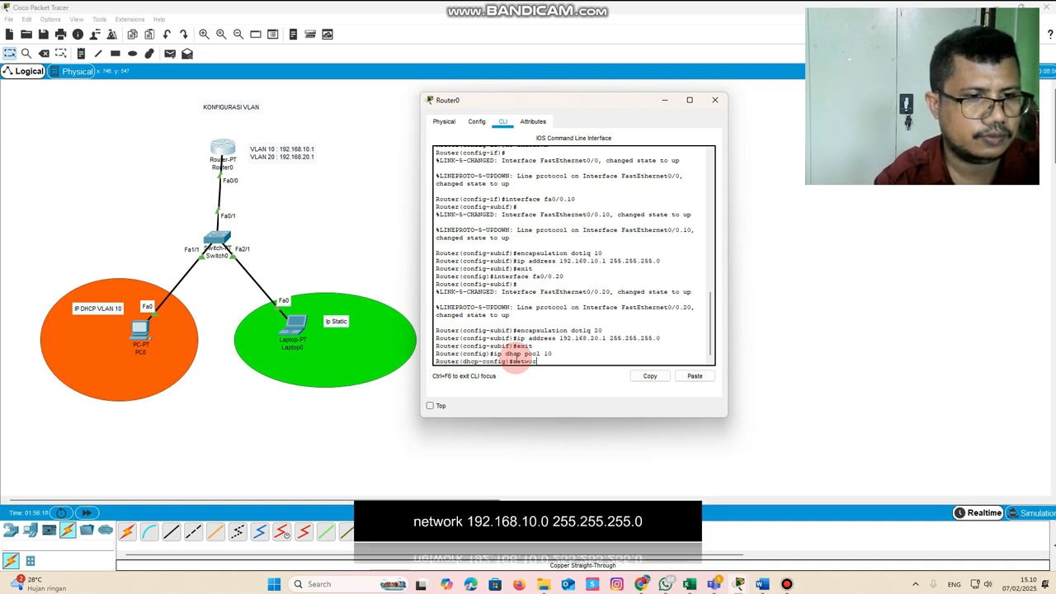
type("k 192.168.10.0")
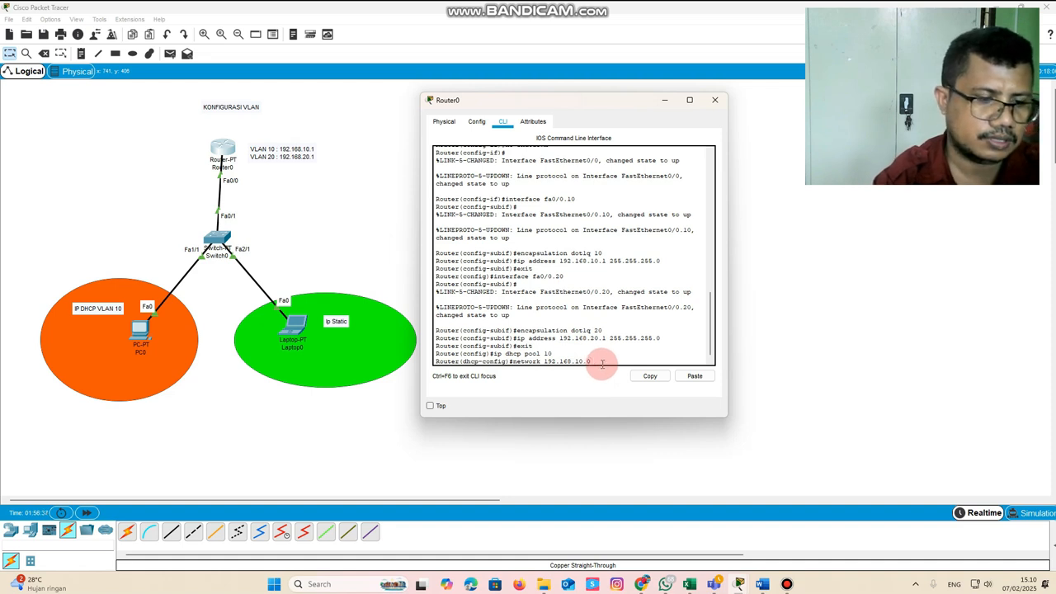
type("255.255.255.")
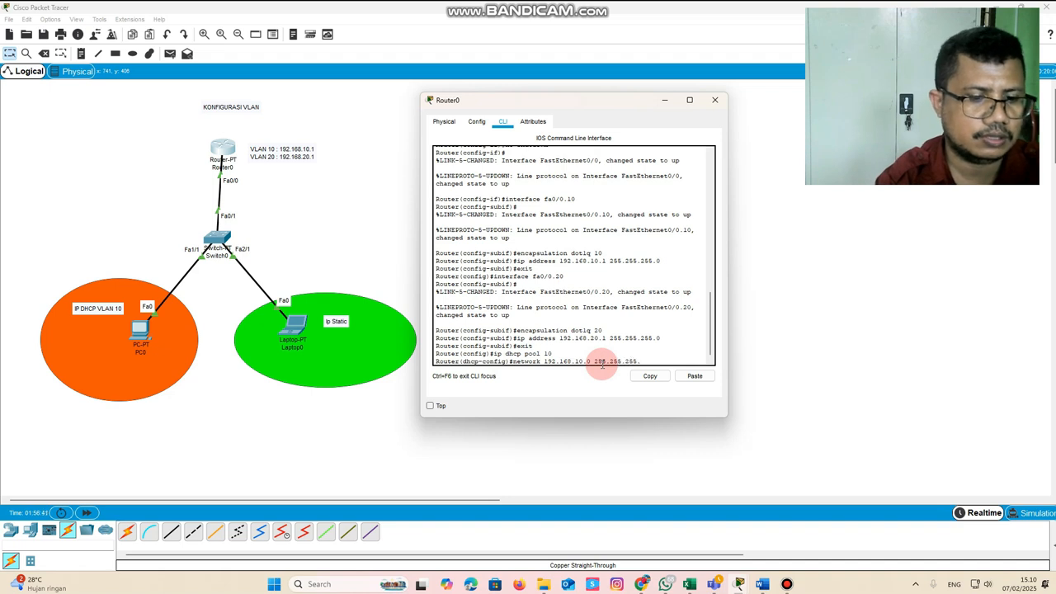
type("0")
key("Return")
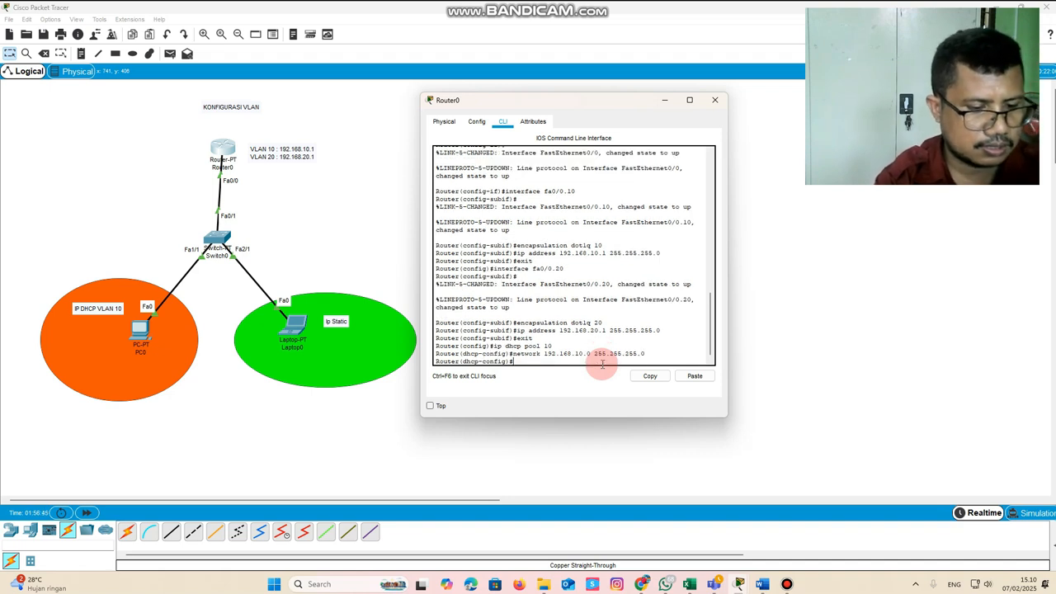
Set the DHCP pool's gateway with "default-router 192.168.10.1", then exit the pool configuration and close the router window
type("default-router")
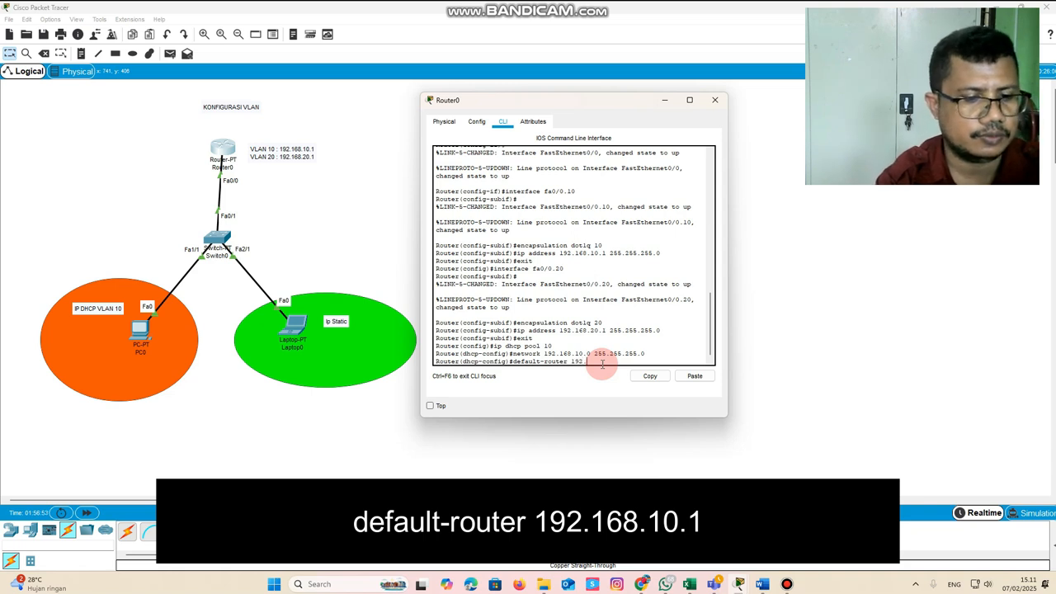
type("192.168.10.1")
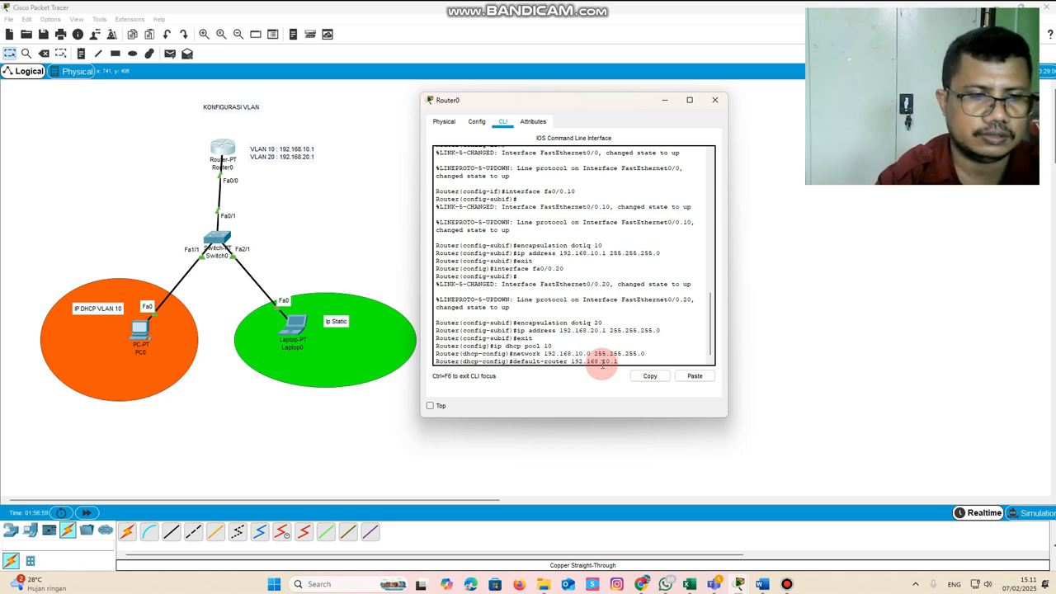
key("Return")
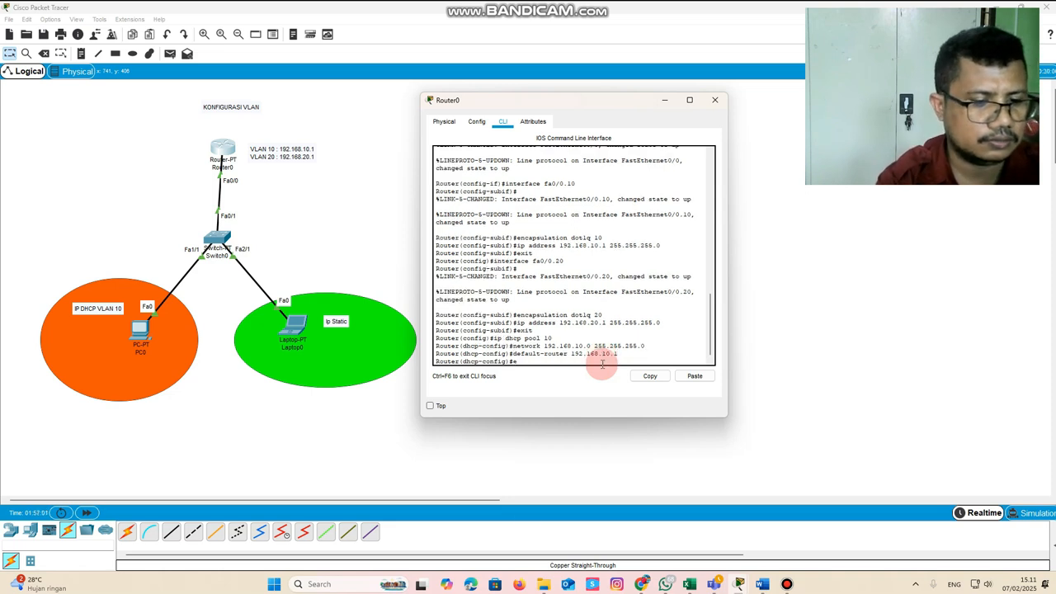
type("exit")
key("Return")
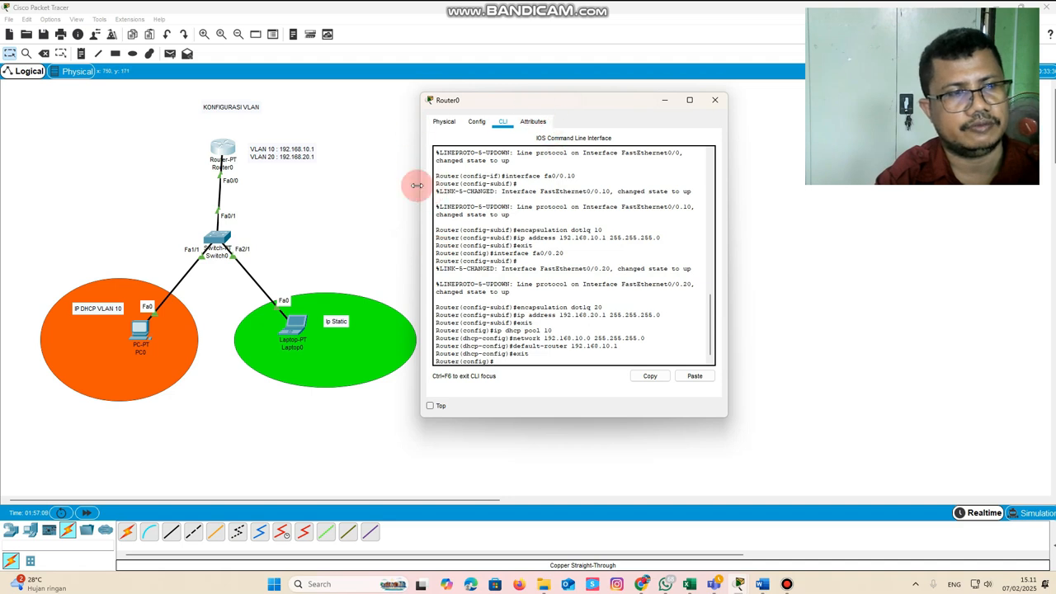
left_click(714, 99)
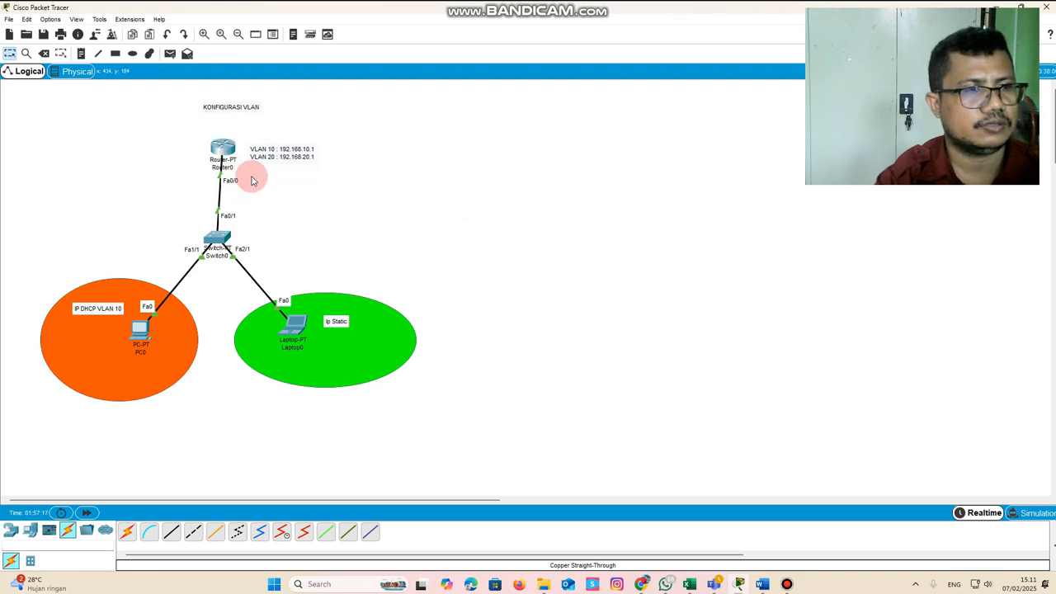
Open Switch0's command line in interface configuration mode for FastEthernet0/1
mouse_move(223, 153)
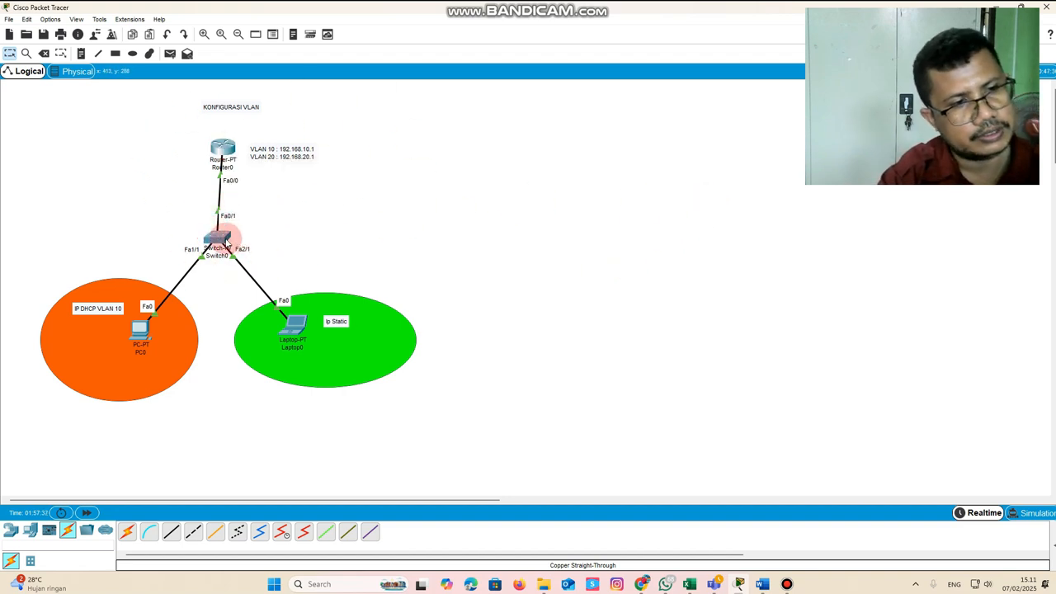
mouse_move(221, 242)
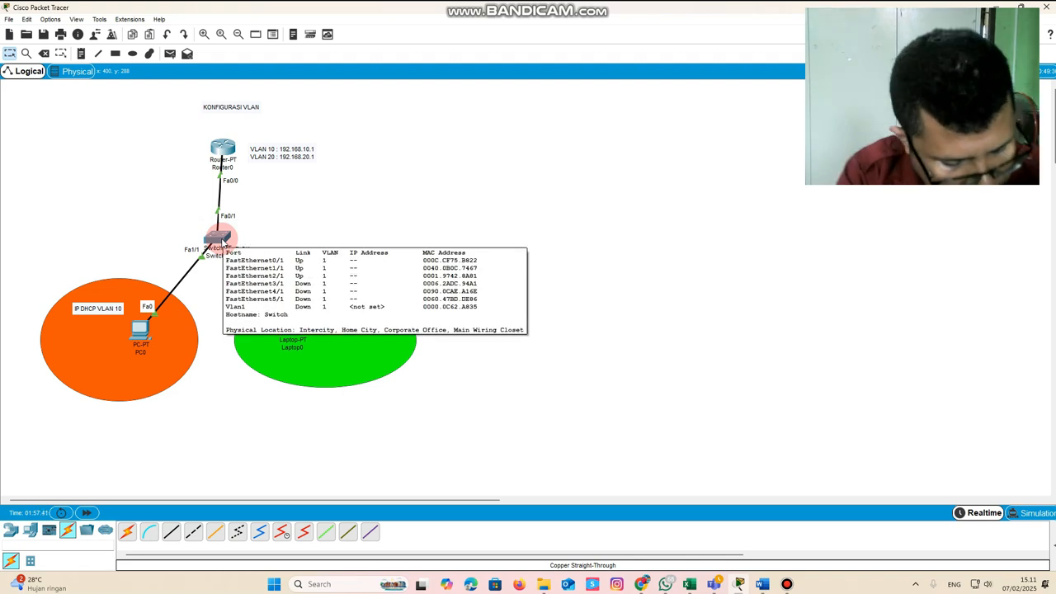
left_click(222, 241)
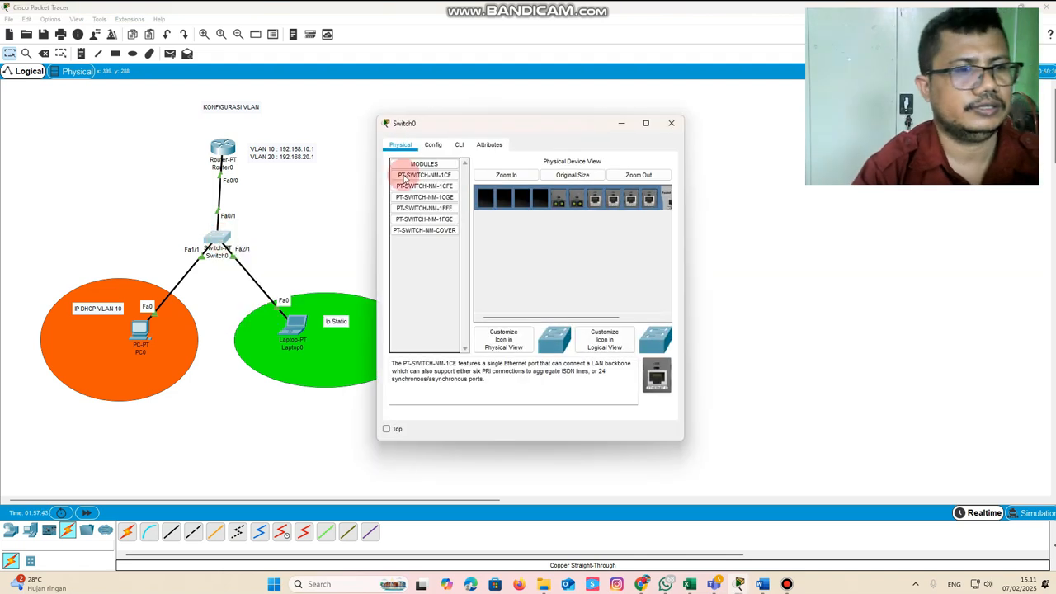
left_click_drag(566, 129, 582, 93)
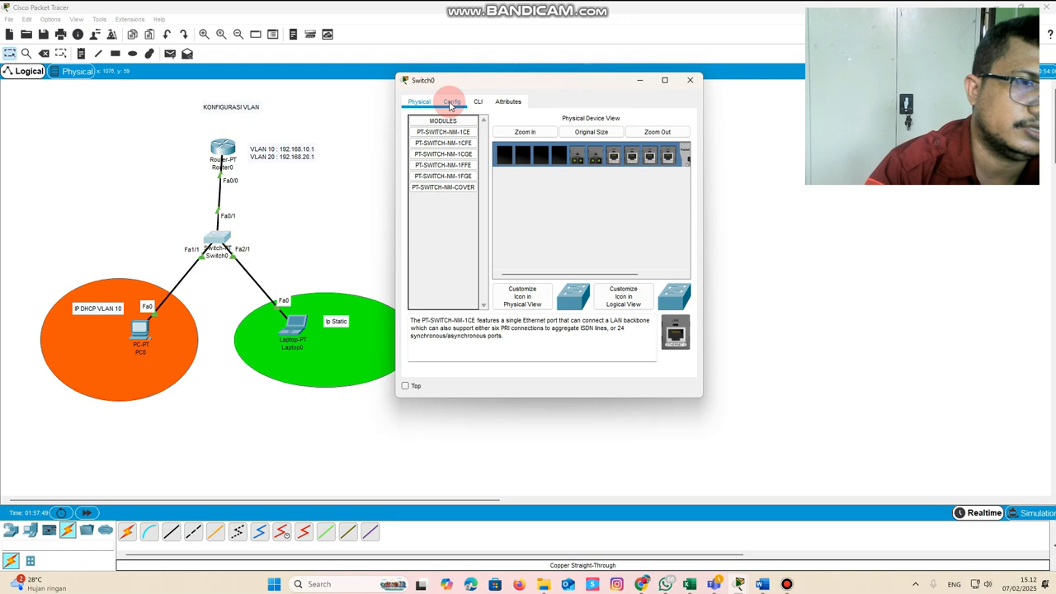
left_click(451, 103)
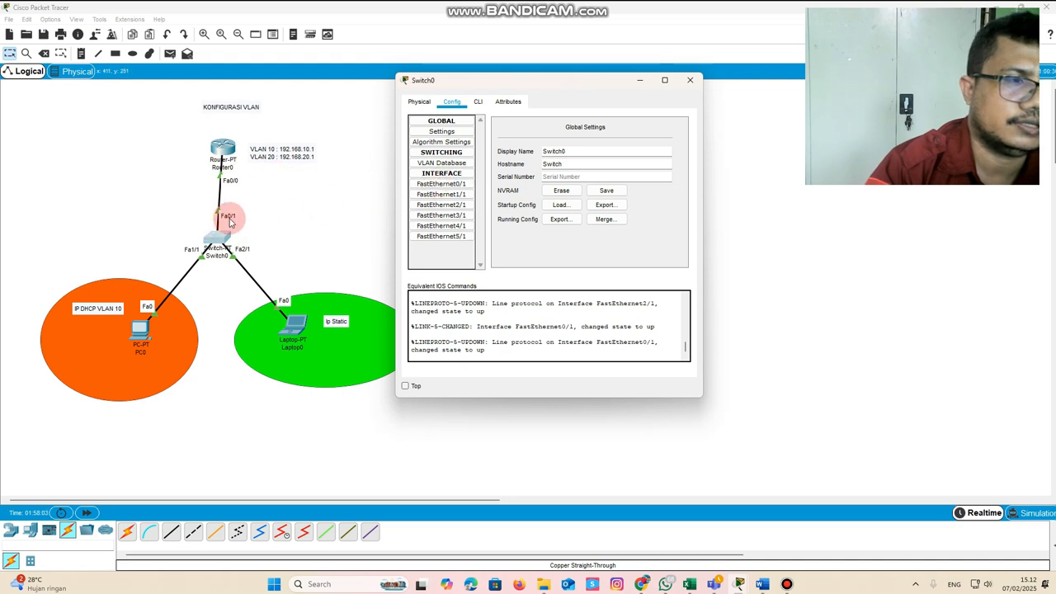
left_click(437, 185)
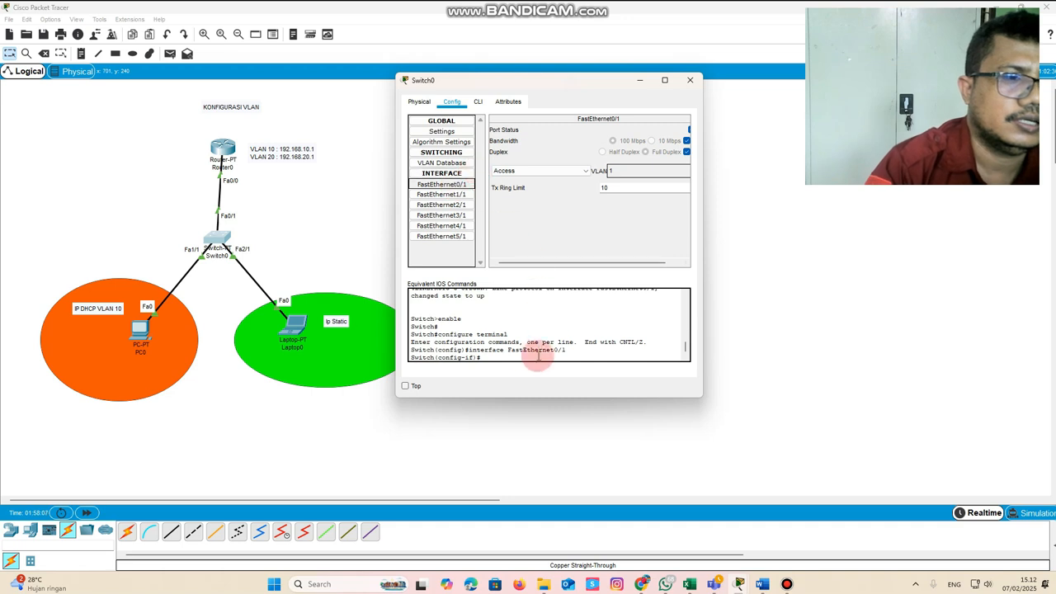
left_click(485, 105)
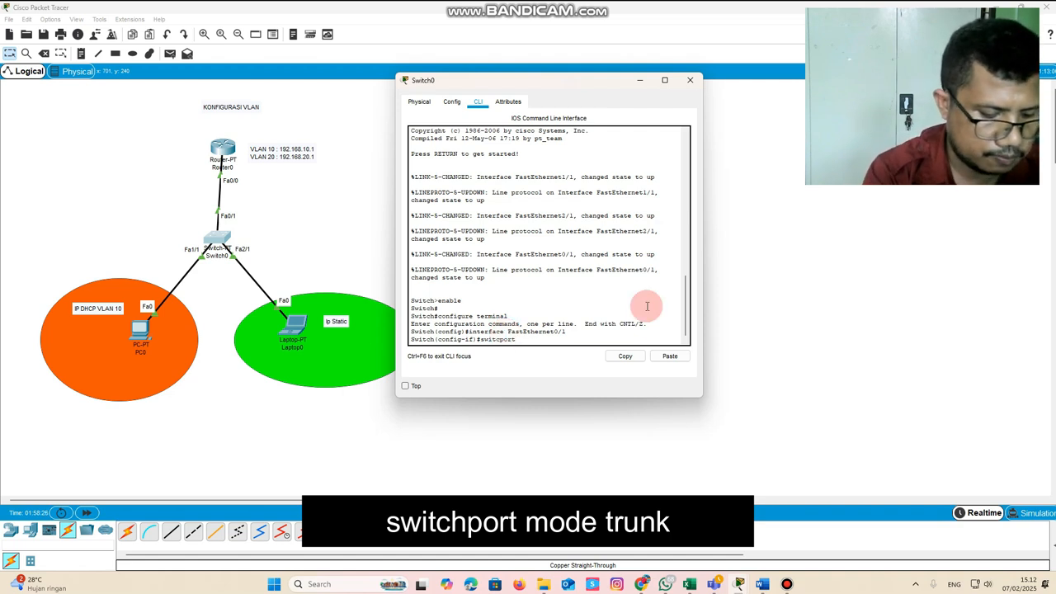
Try to put the switch's FastEthernet0/1 into trunk mode with "switcport mode trunk"
type("mod")
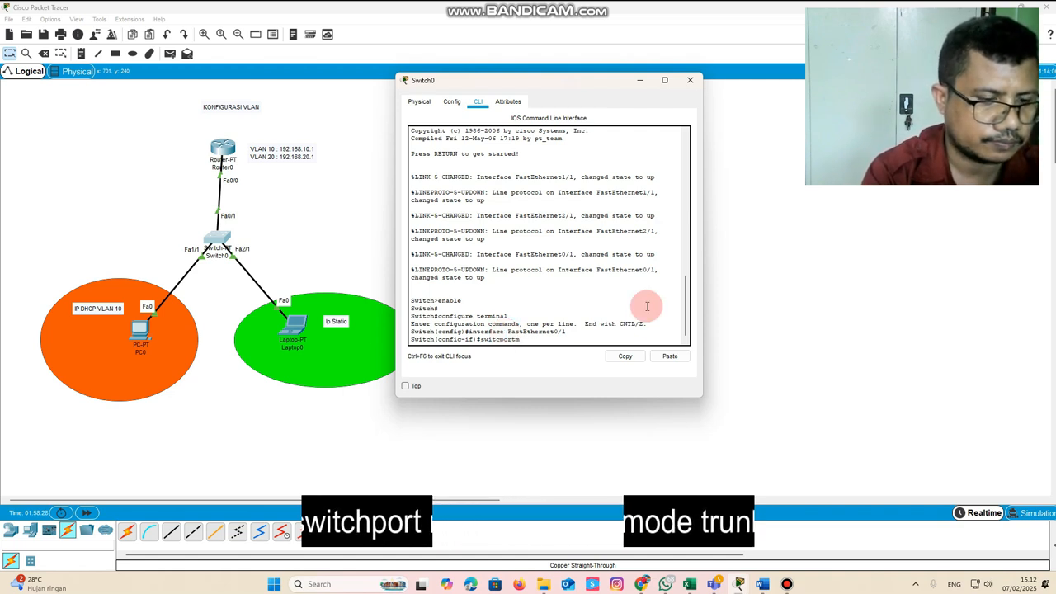
key("BackSpace")
key("BackSpace")
key("BackSpace")
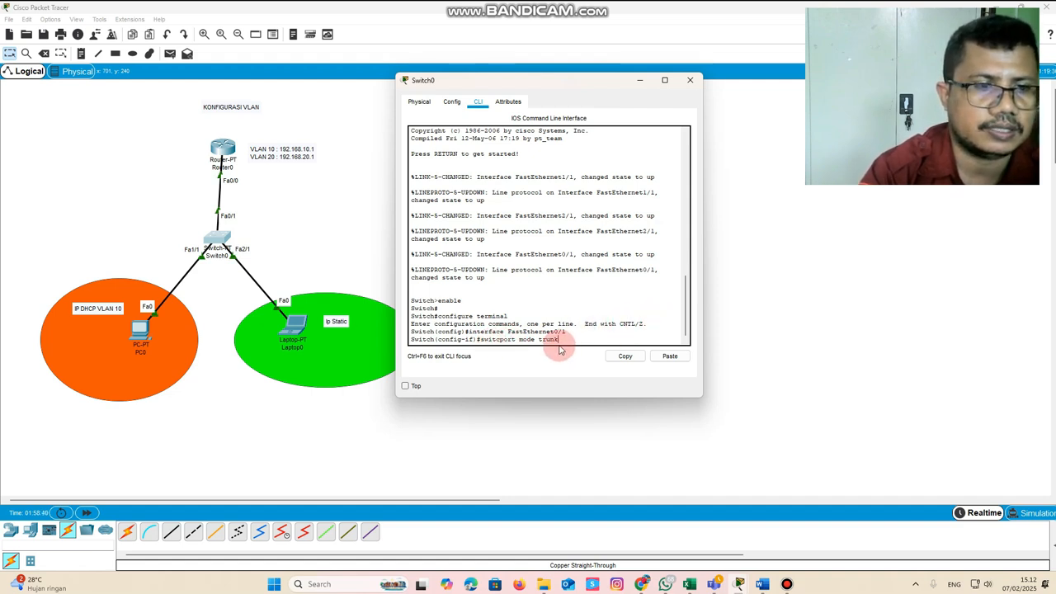
key("BackSpace")
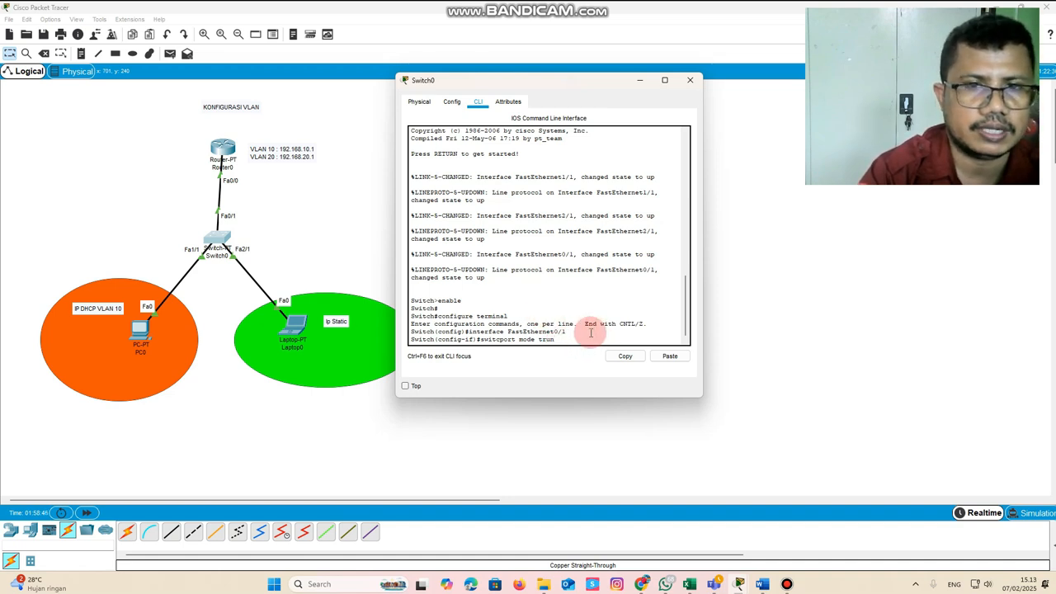
key("Return")
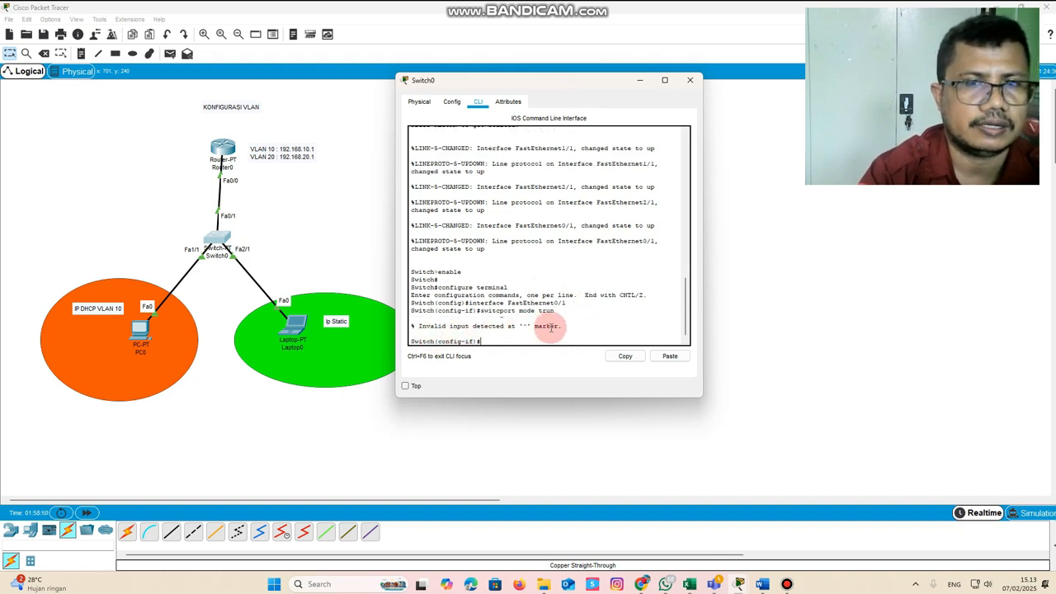
mouse_move(567, 329)
left_mouse_down()
mouse_move(410, 317)
mouse_move(533, 324)
left_mouse_up()
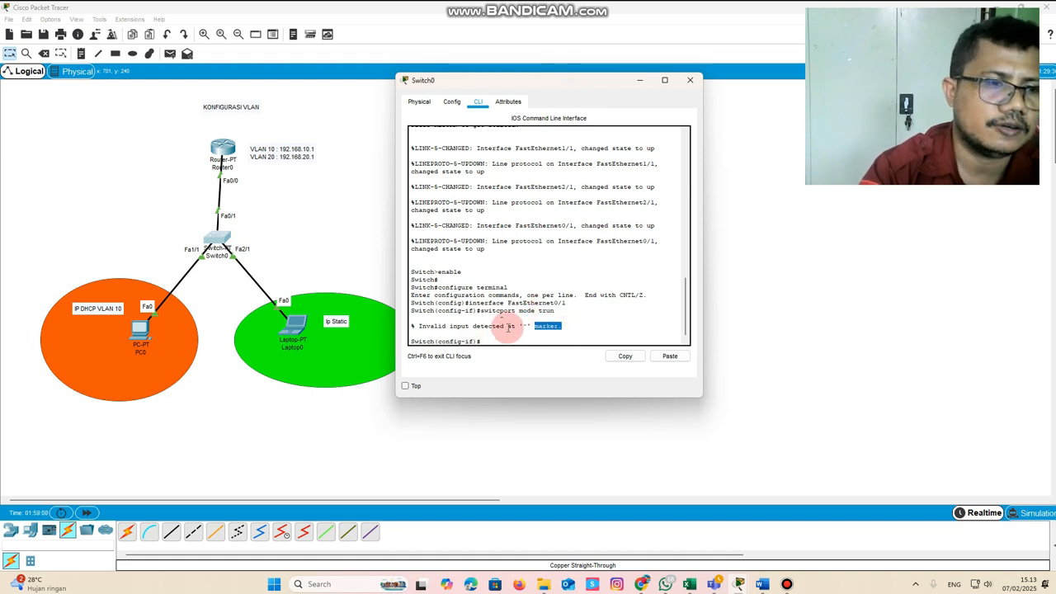
left_click_drag(414, 326, 416, 326)
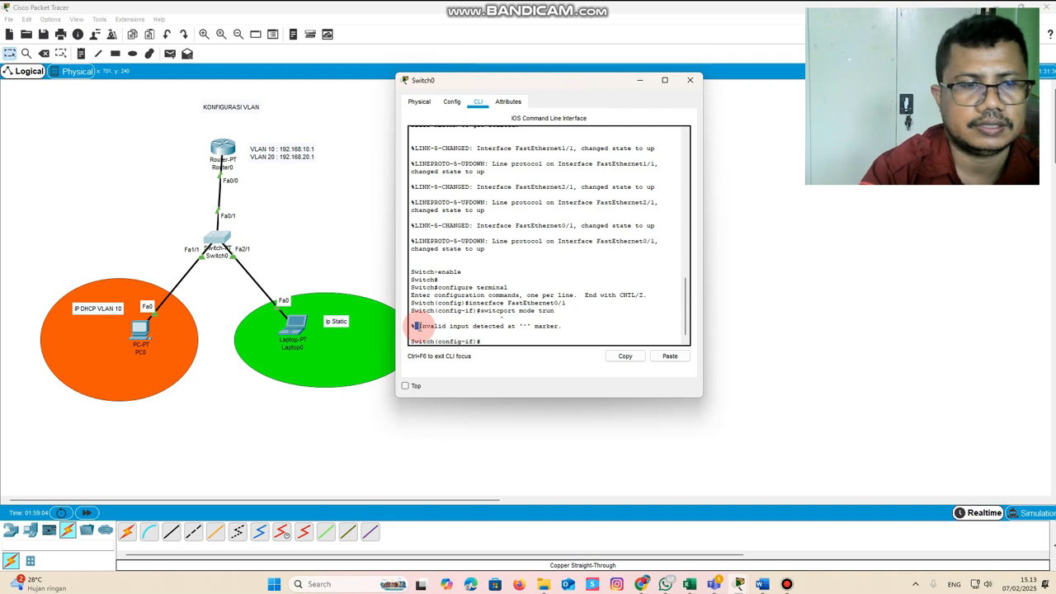
left_click(444, 325)
key("Up")
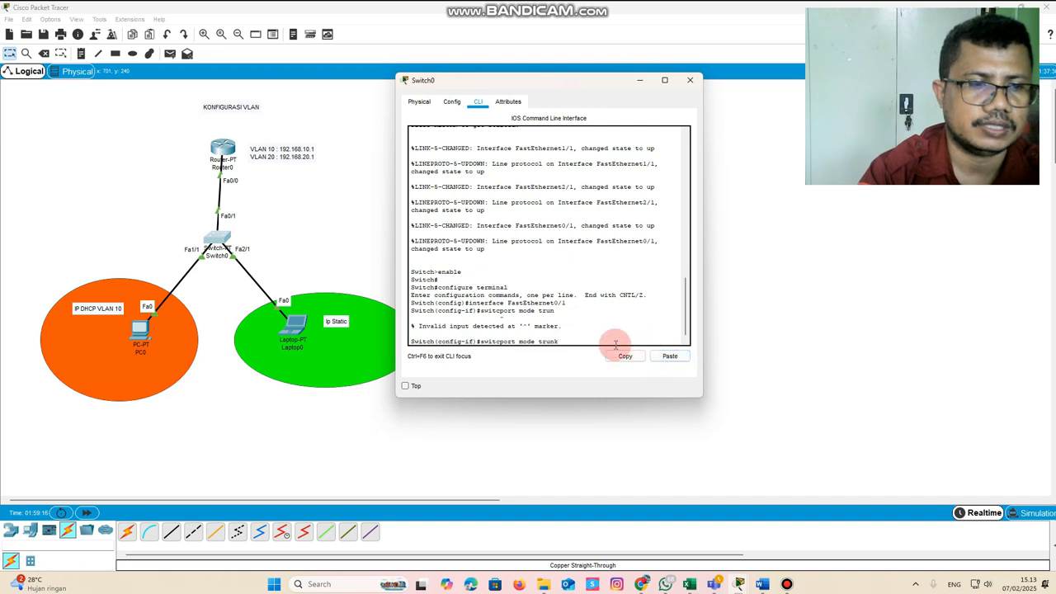
key("Return")
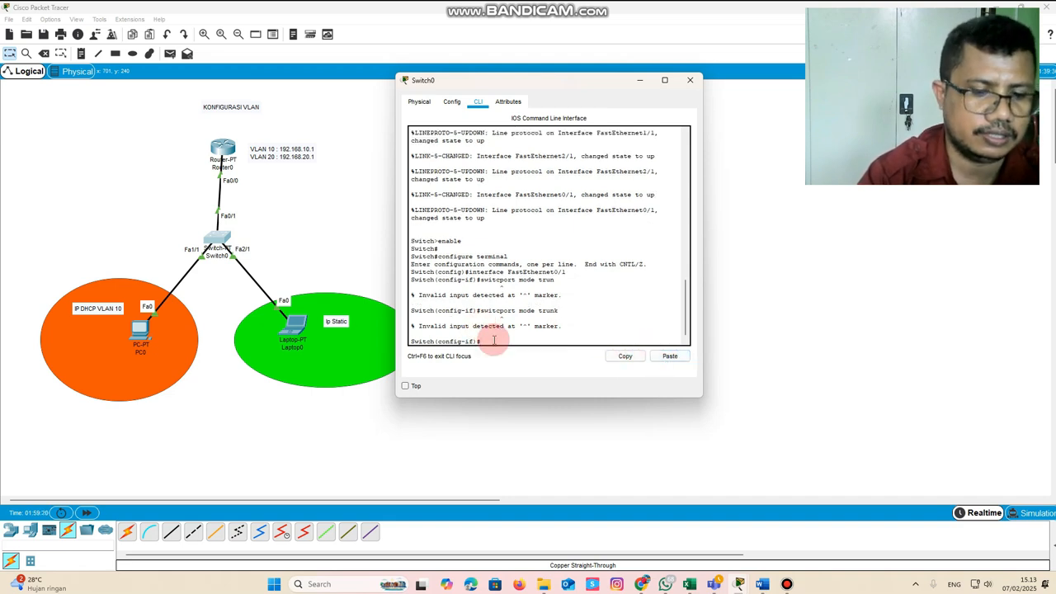
Put the switch's FastEthernet0/1 into trunk mode with "switchport mode trunk", and exit to global configuration mode
key("Up")
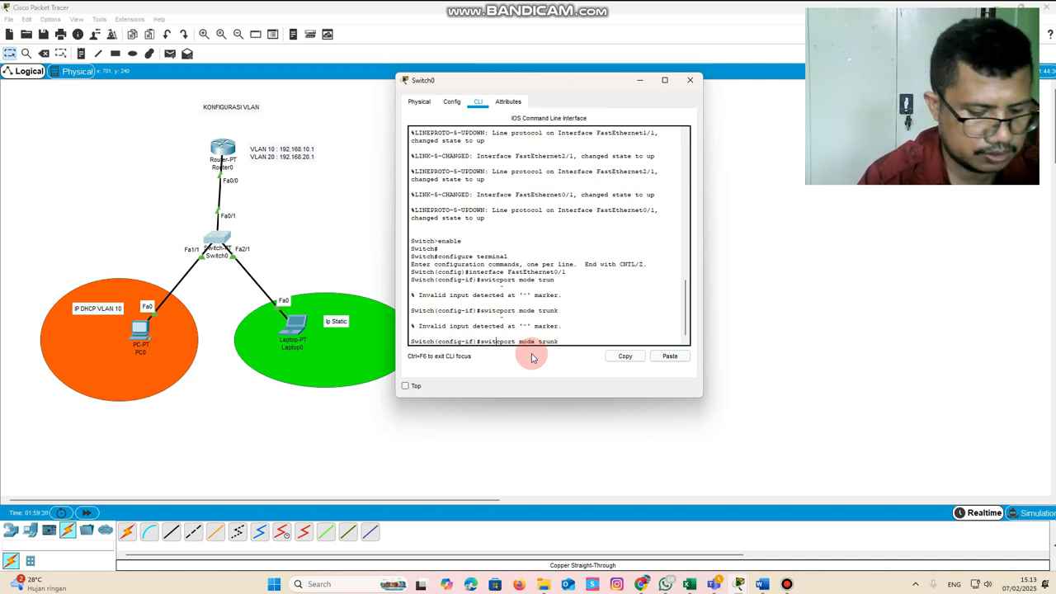
type("h")
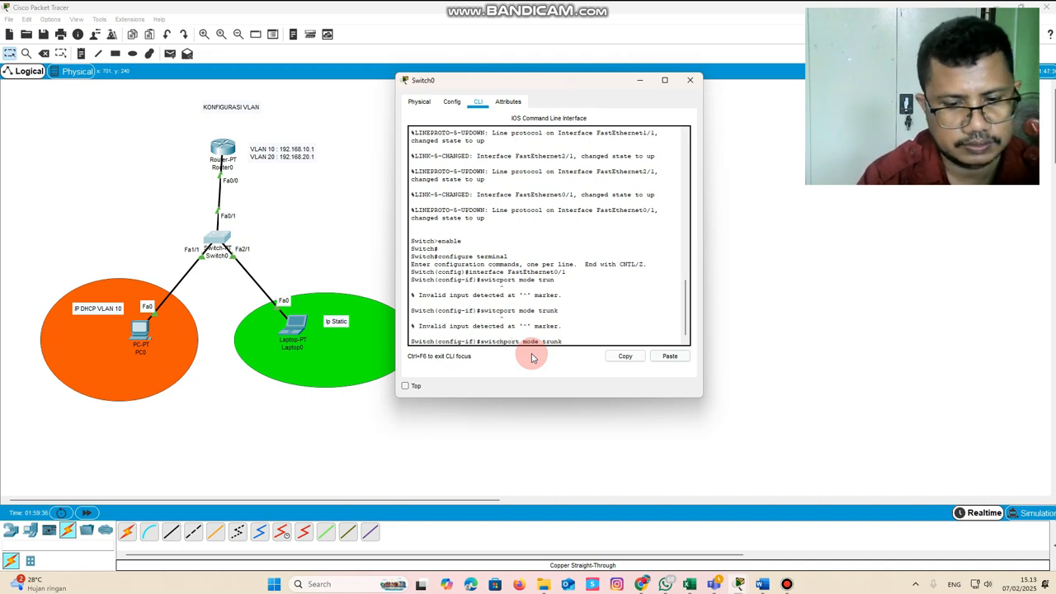
key("Return")
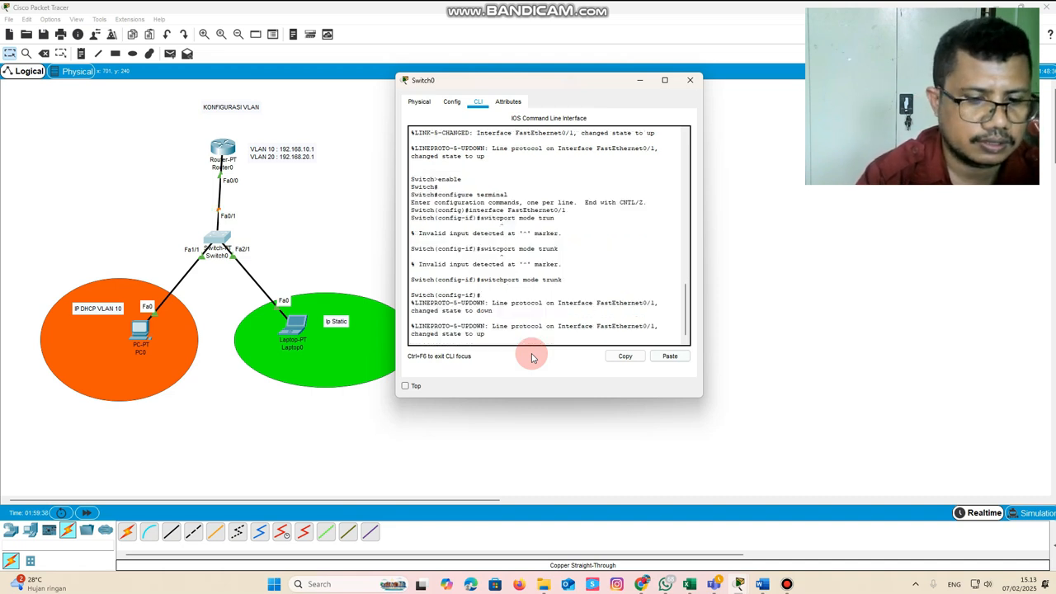
key("Return")
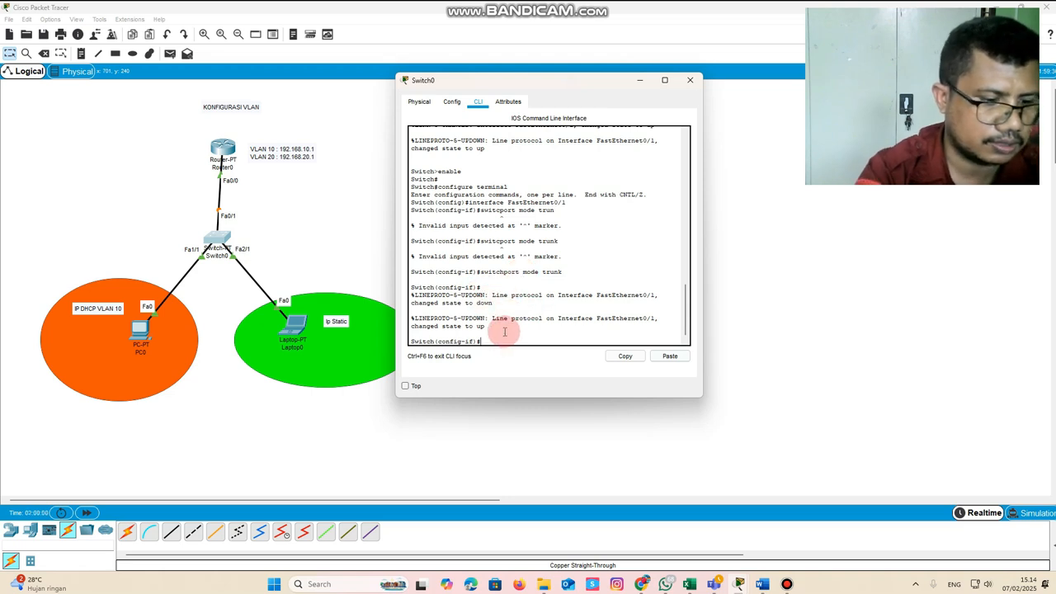
key("Return")
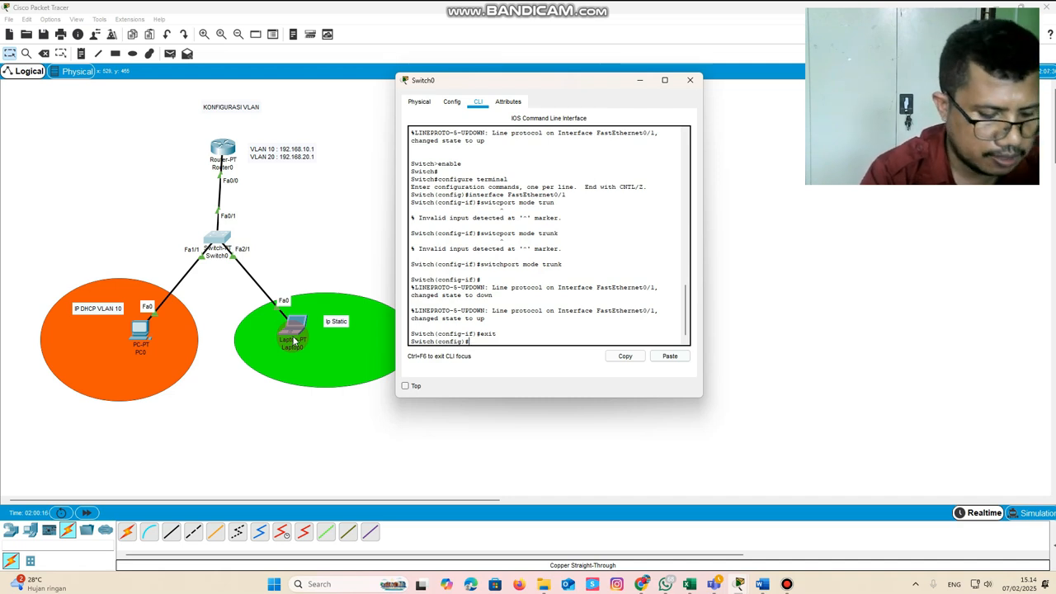
Create VLAN 10 on the switch, name it "ruangguru", and exit to global configuration mode
type("vlan 10")
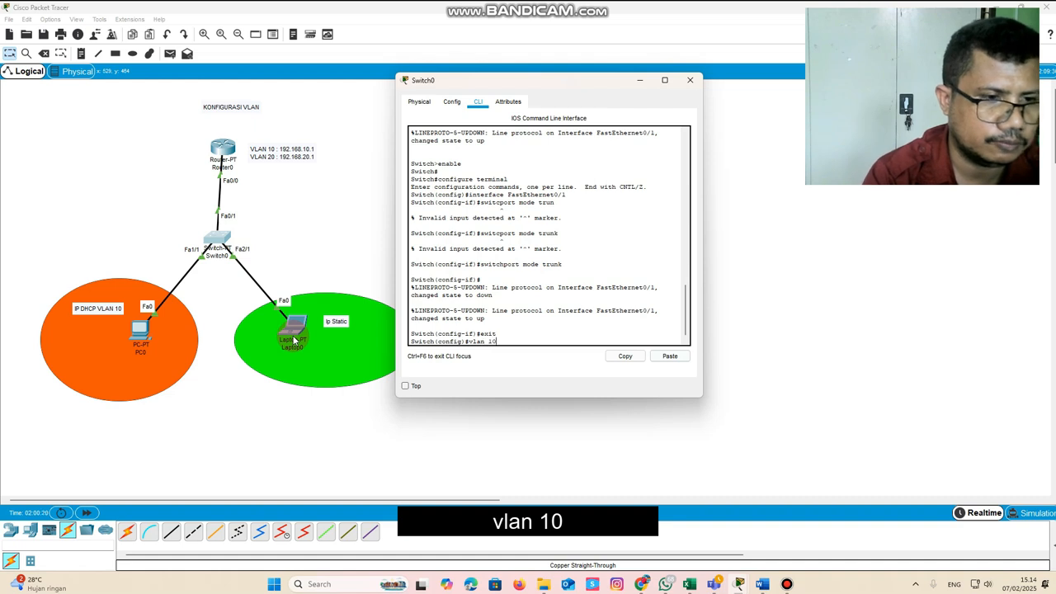
key("Return")
type("name rua")
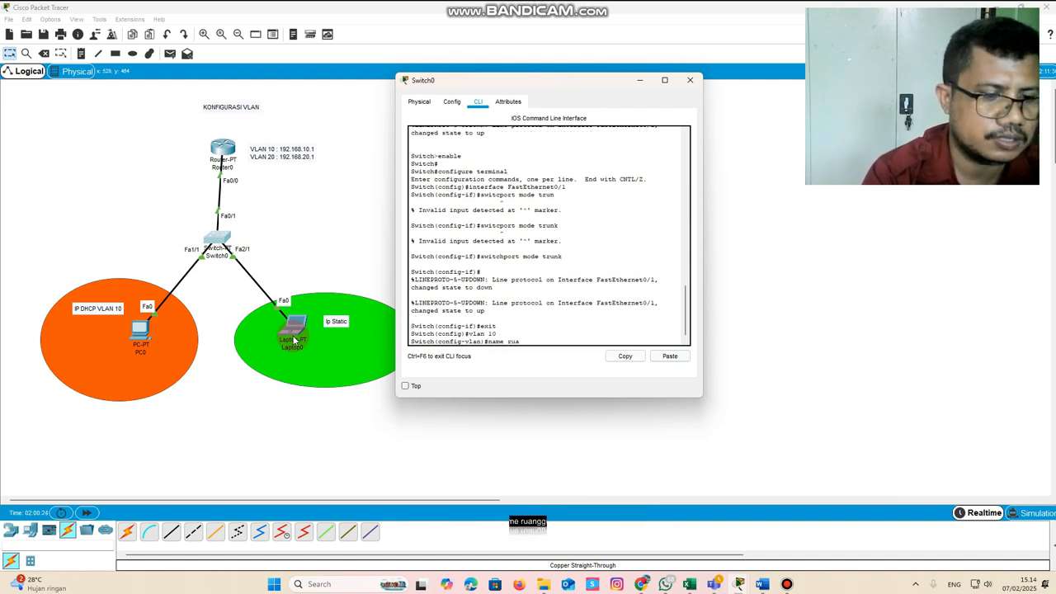
type("ngguru")
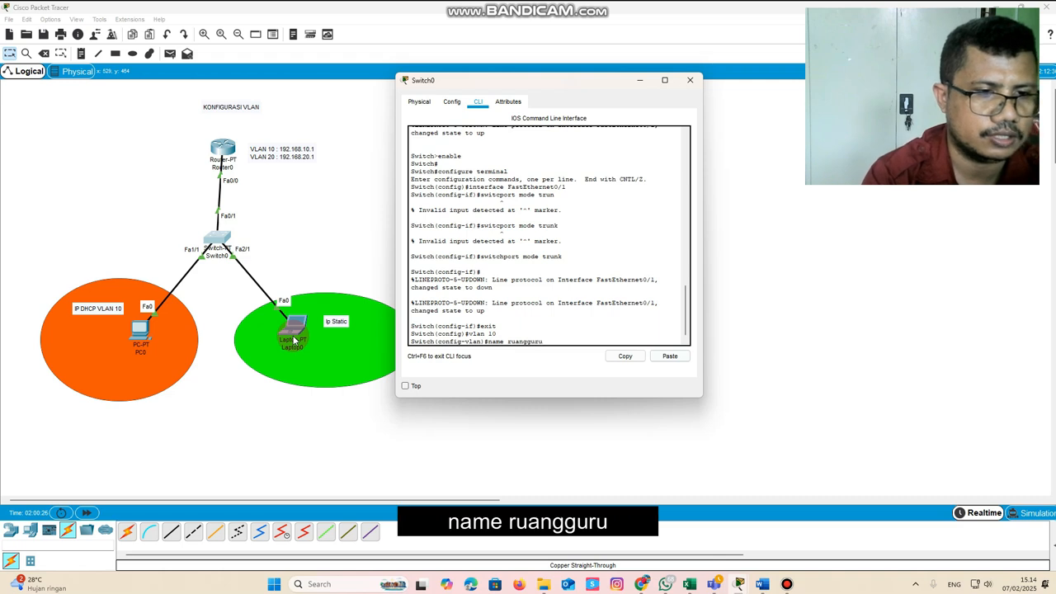
key("Return")
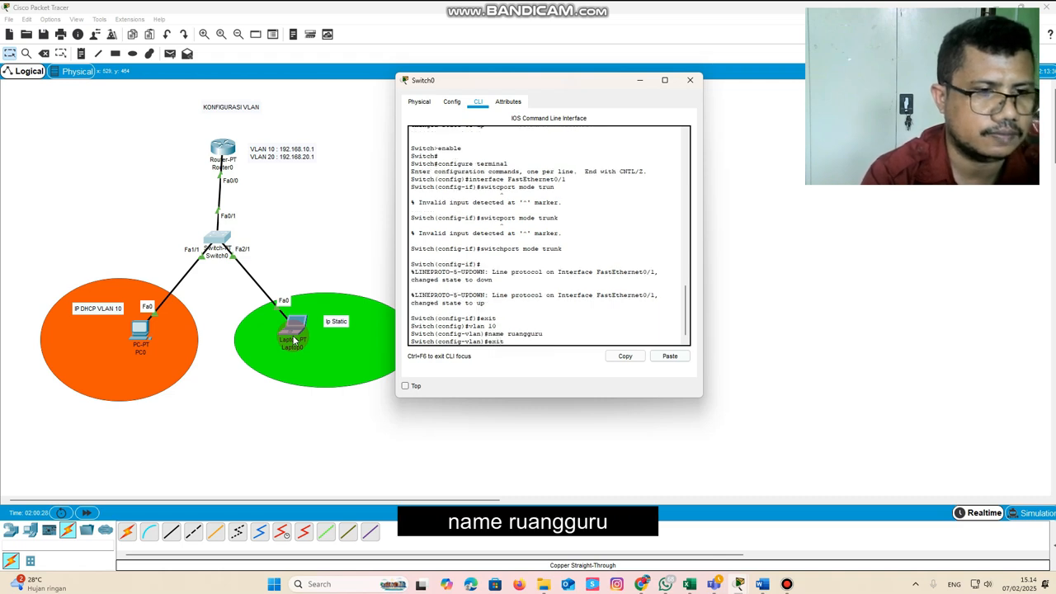
type("exit")
key("Return")
Create VLAN 20 on the switch, name it "ruangtu", and exit to global configuration mode
type("vlan 10")
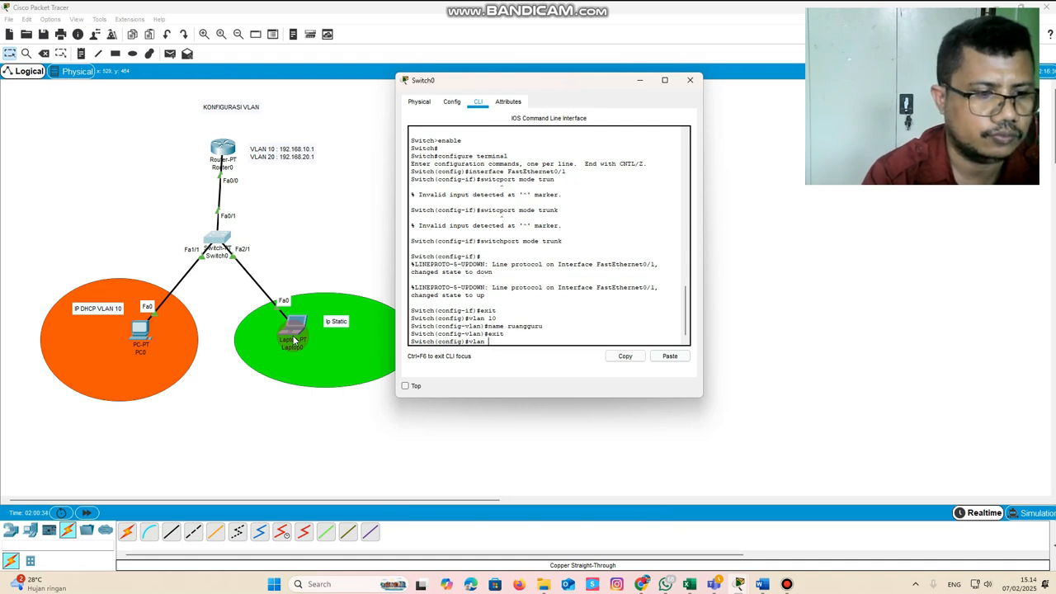
key("Return")
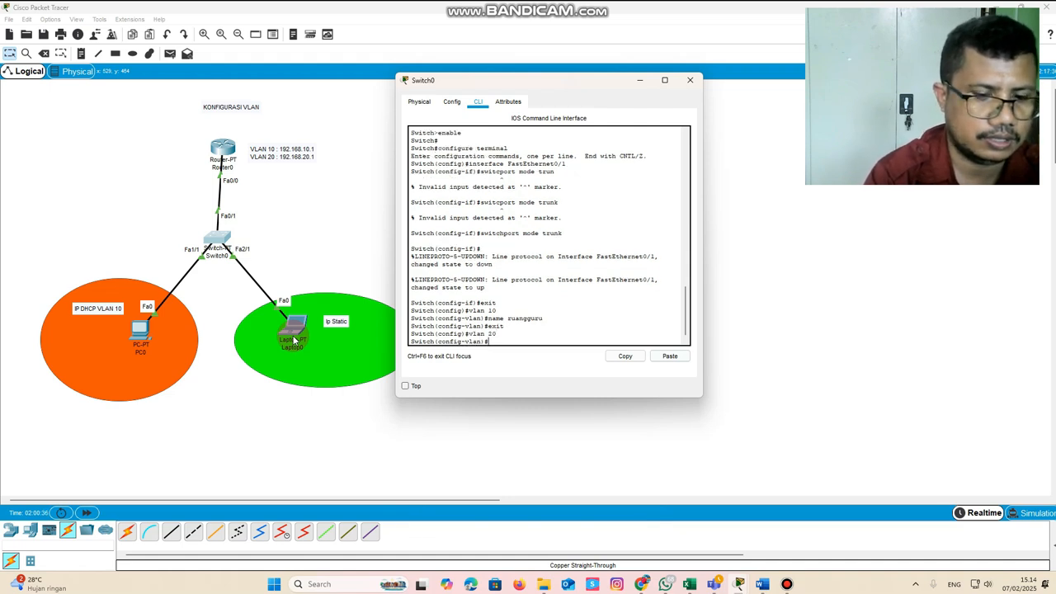
key("Up")
key("Up")
key("Up")
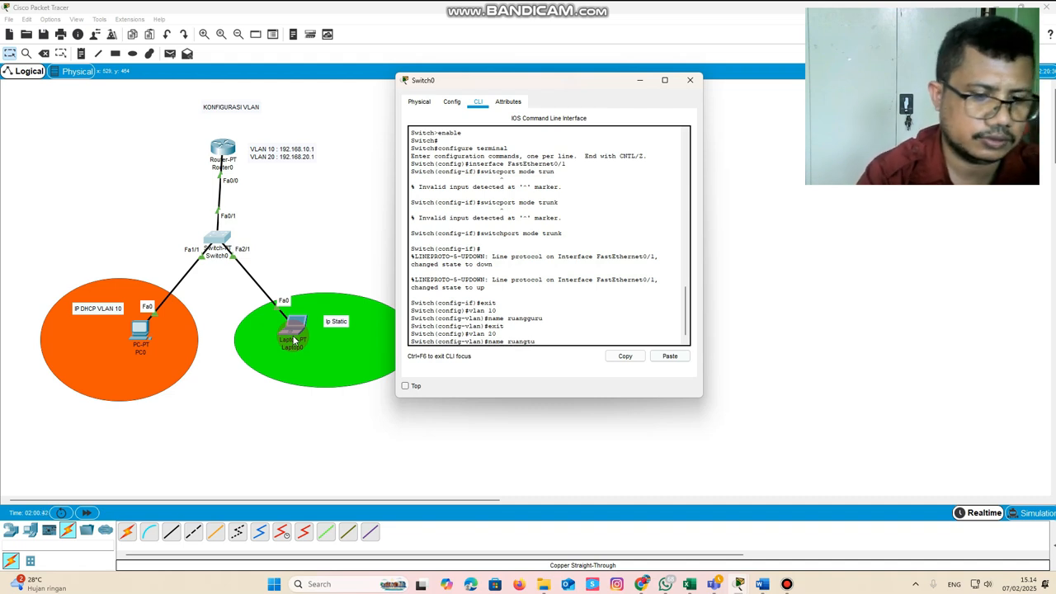
key("Return")
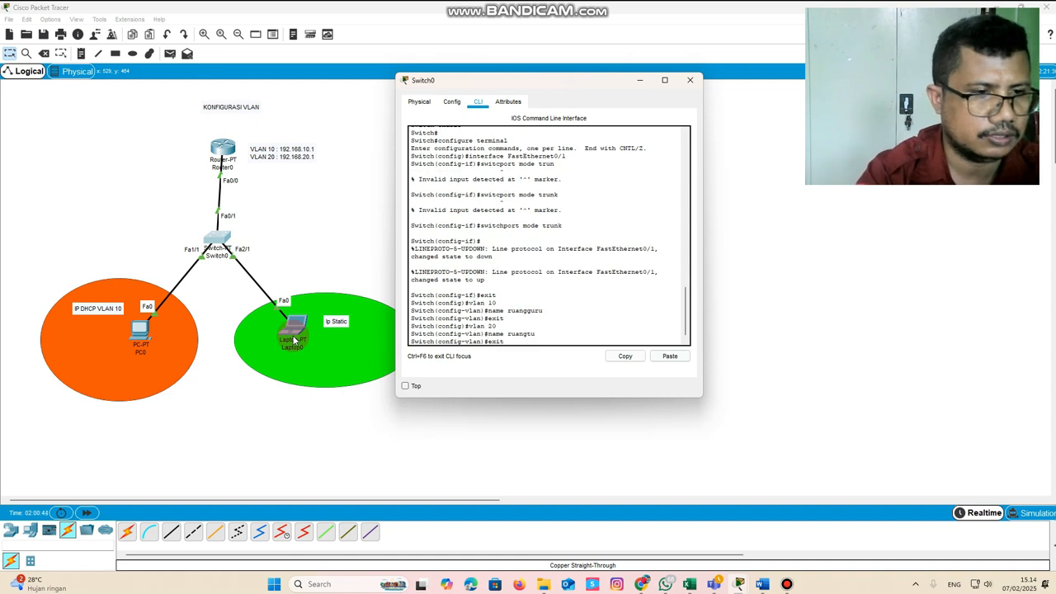
key("Return")
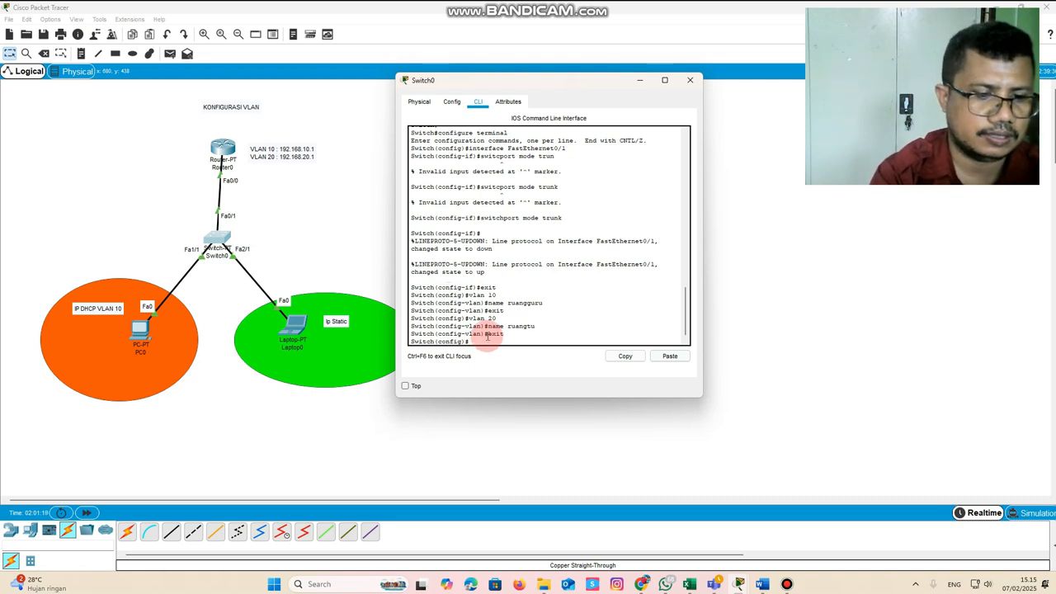
Assign the switch's fa1/1 interface to VLAN 10 with "switchport access vlan 10", and exit to global configuration mode
type("interface")
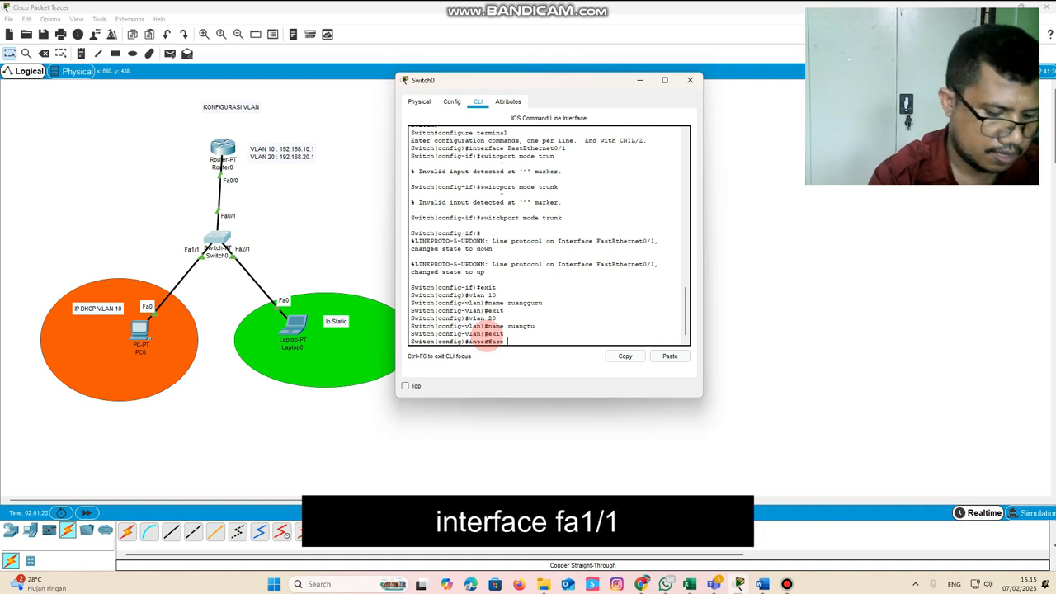
type(" fa1/1")
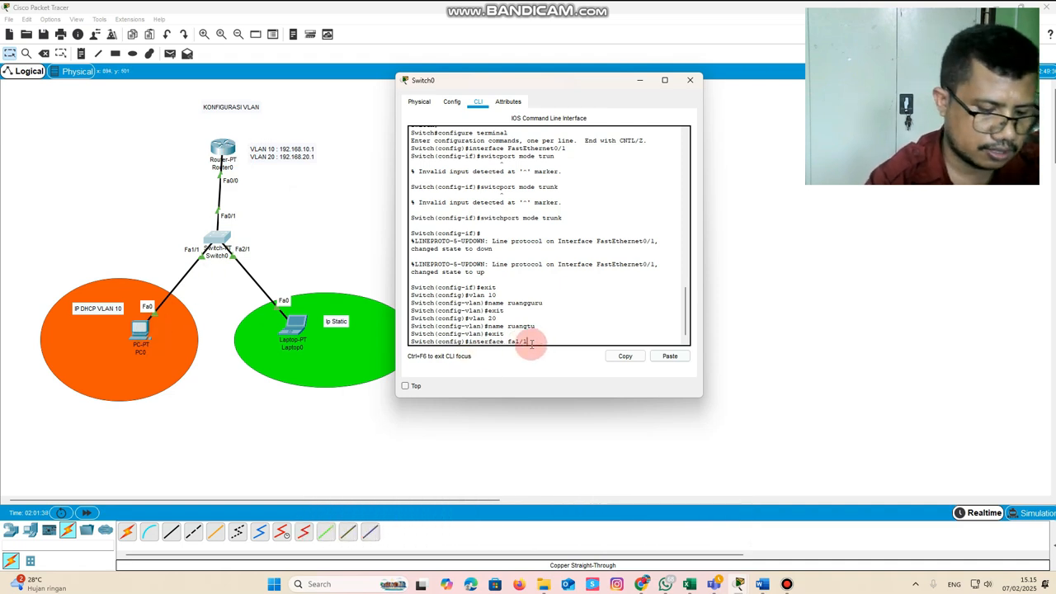
key("Return")
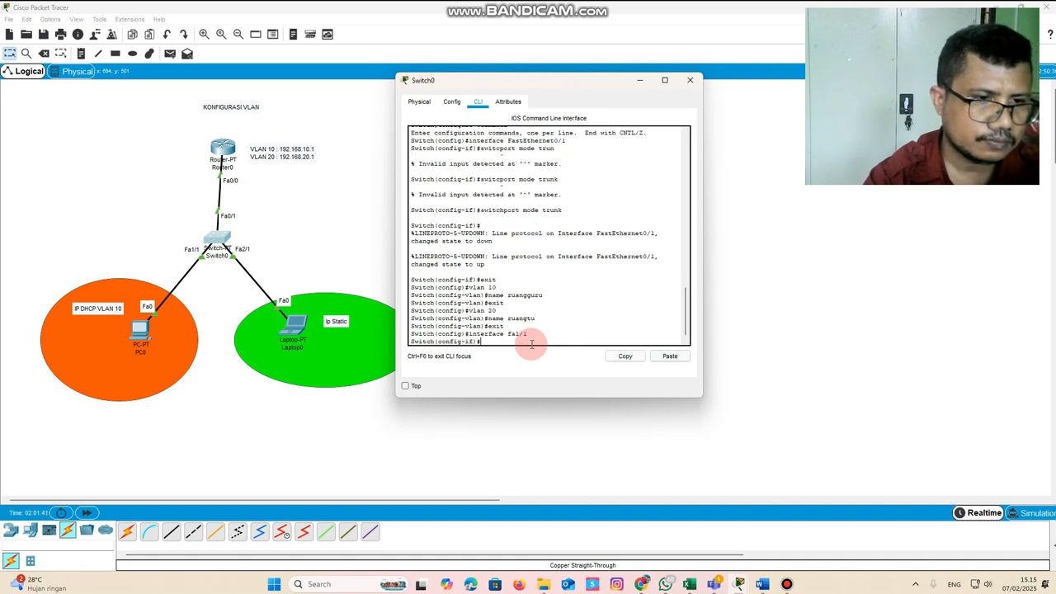
type("switchport access vlan 10")
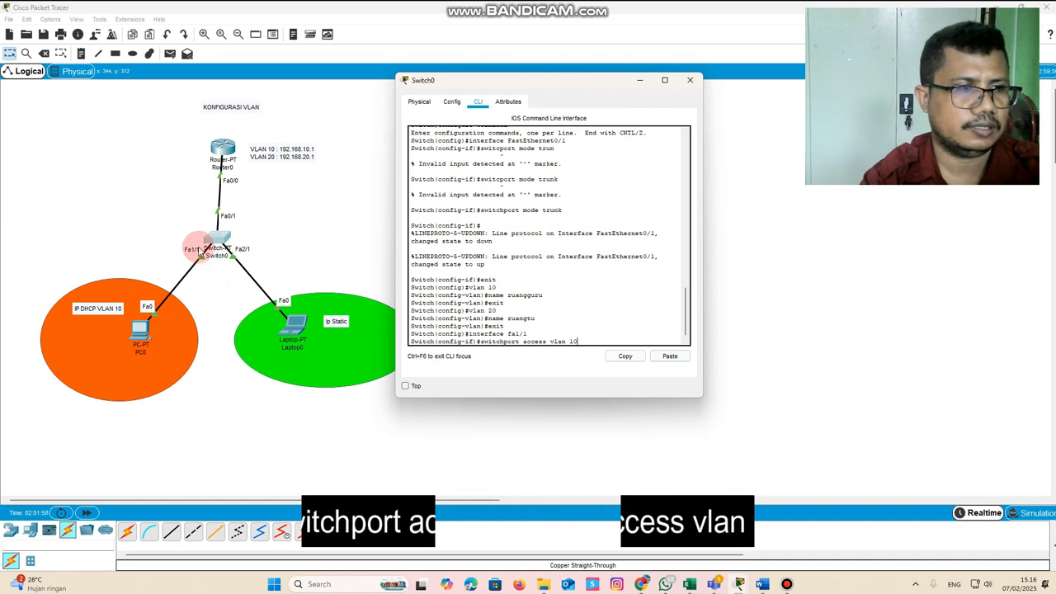
left_click(147, 341)
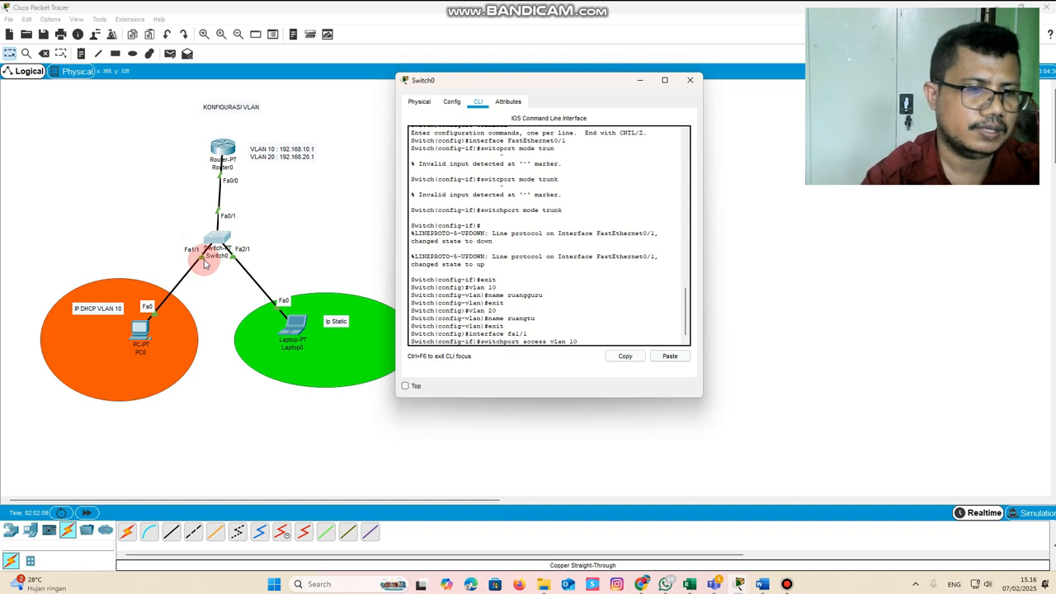
key("Return")
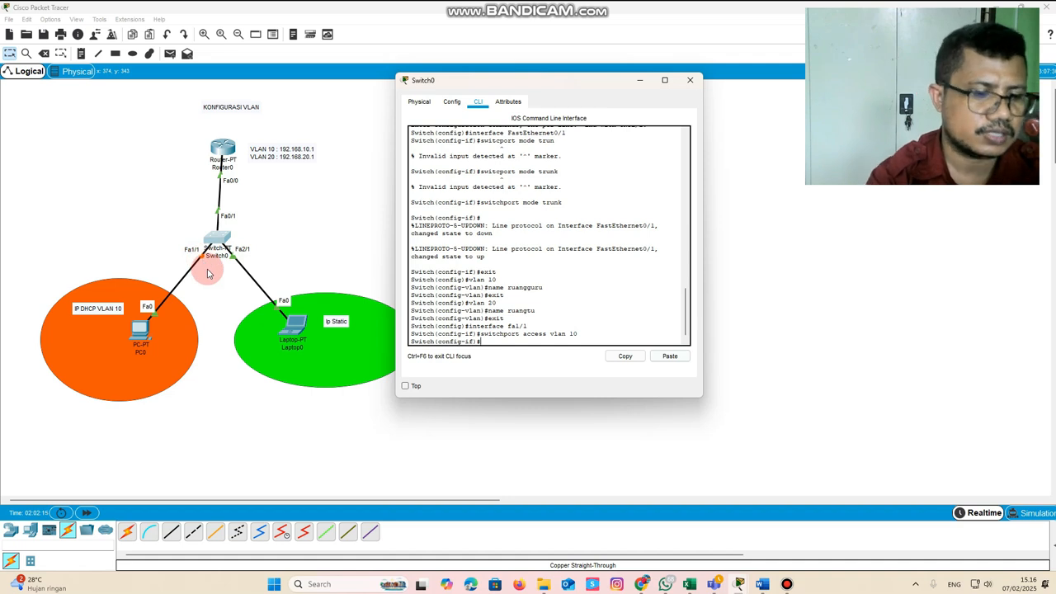
key("Return")
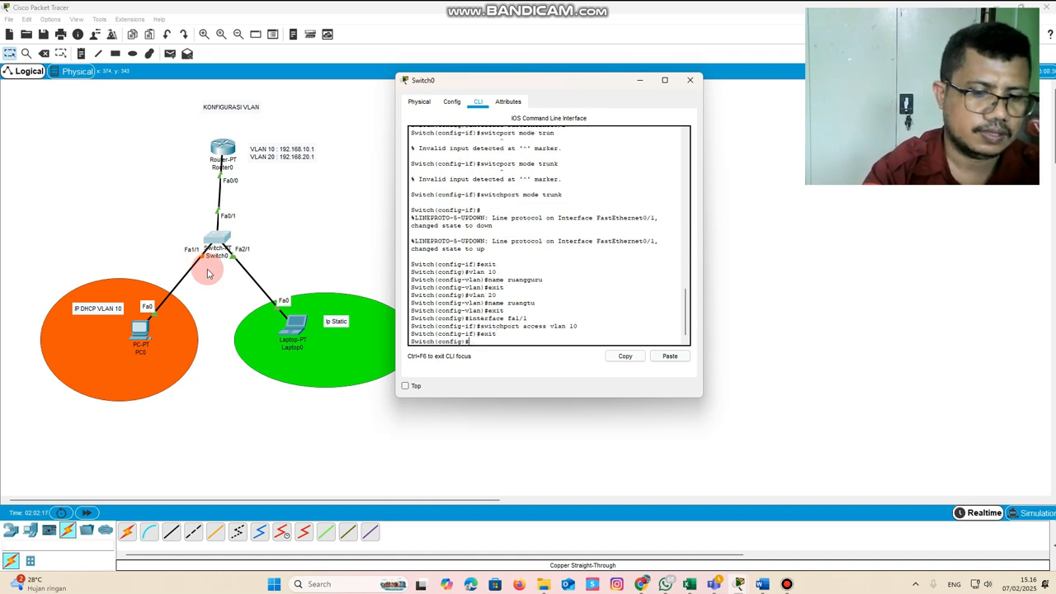
Assign the switch's fa2/1 interface to VLAN 20 with "switchport access vlan 20", exit to global configuration mode and close the switch window
type("interface fa1/1")
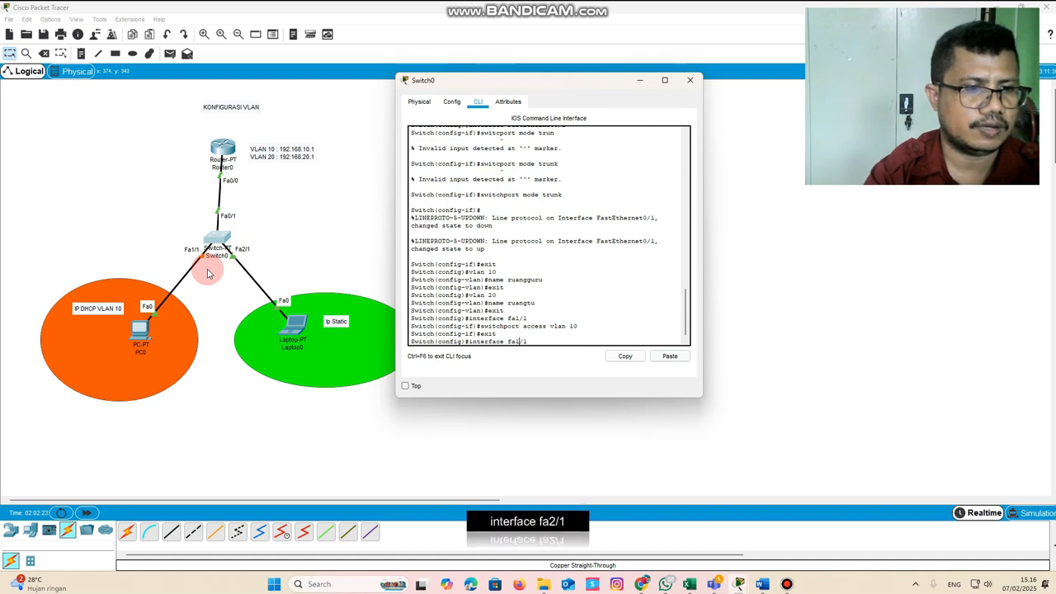
key("Left")
key("Left")
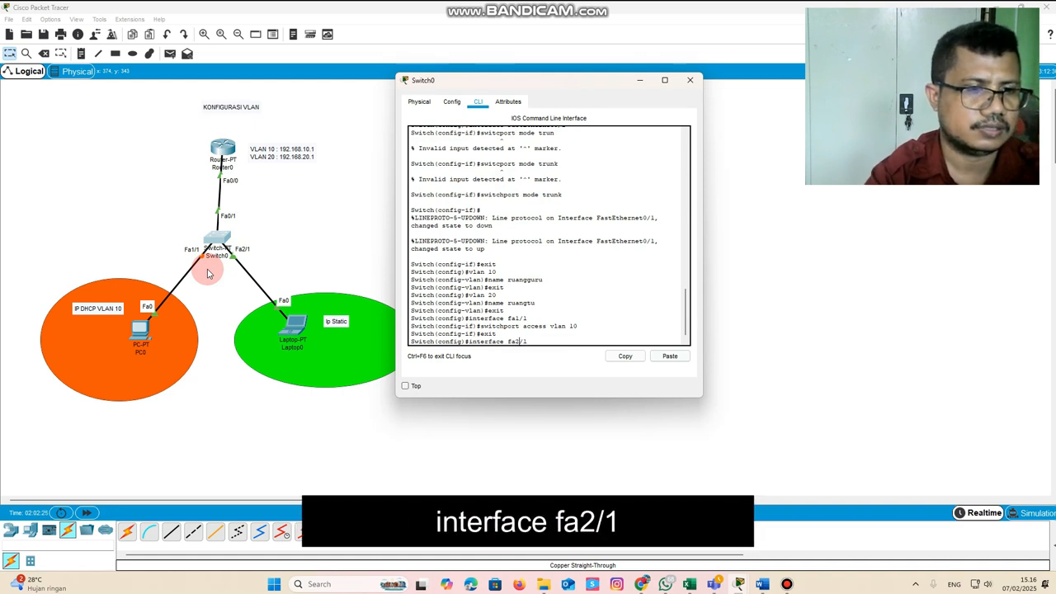
key("BackSpace")
type("2")
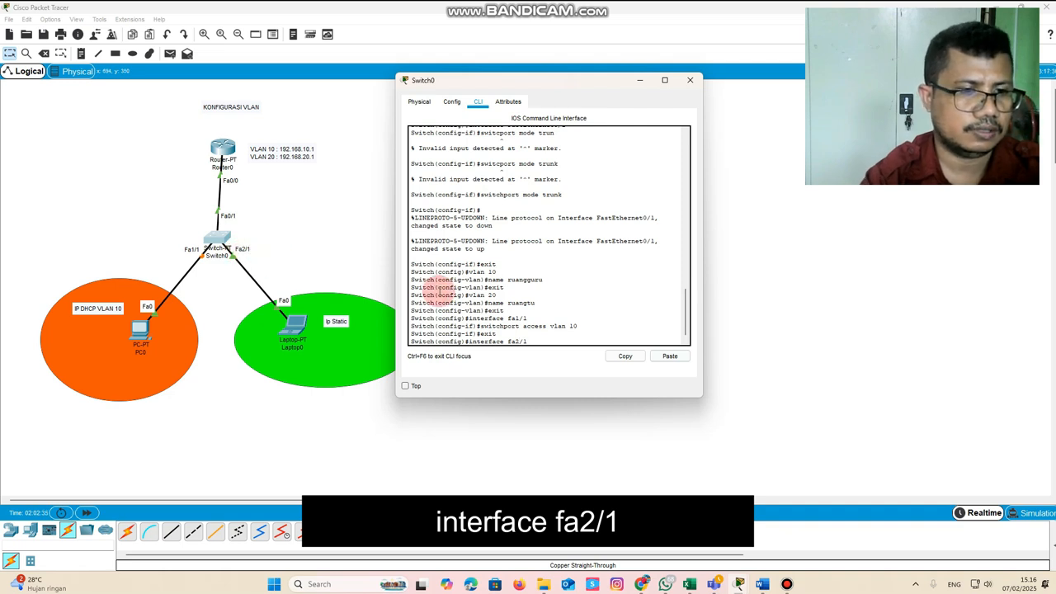
key("Return")
key("Up")
key("Up")
key("Up")
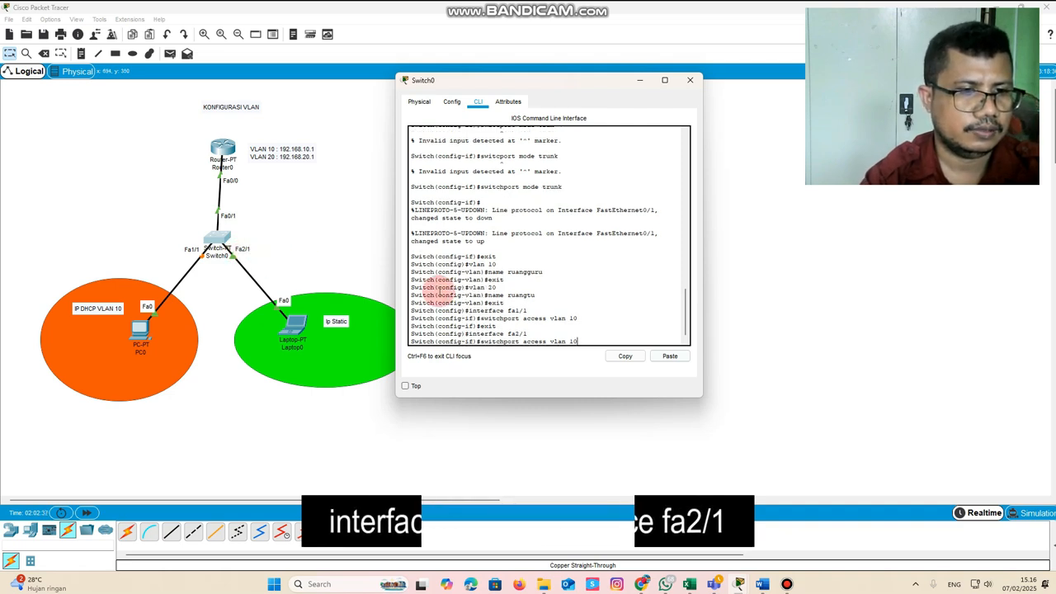
key("BackSpace")
key("BackSpace")
type("20")
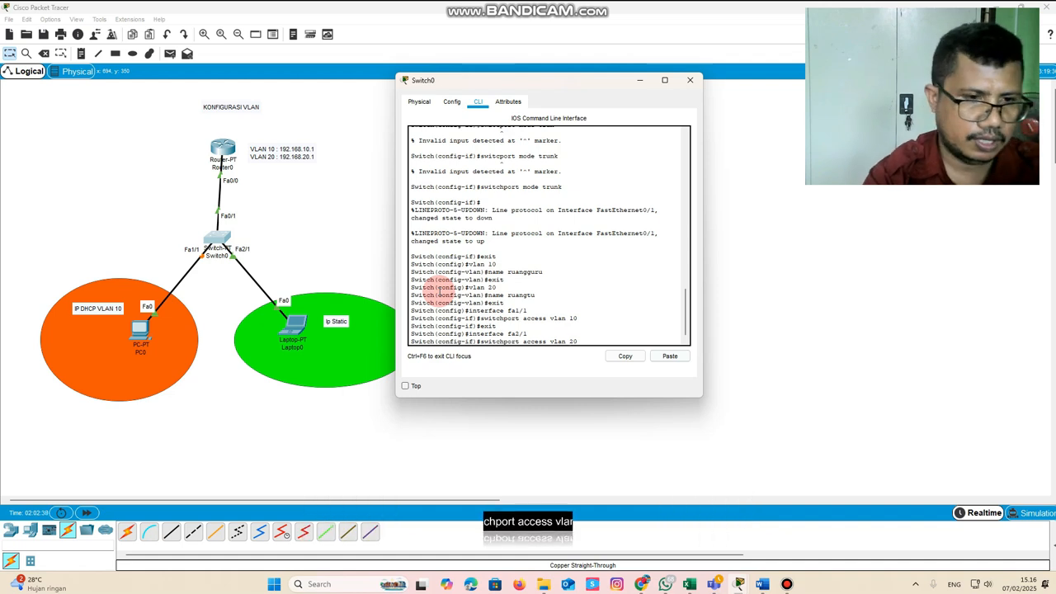
key("Return")
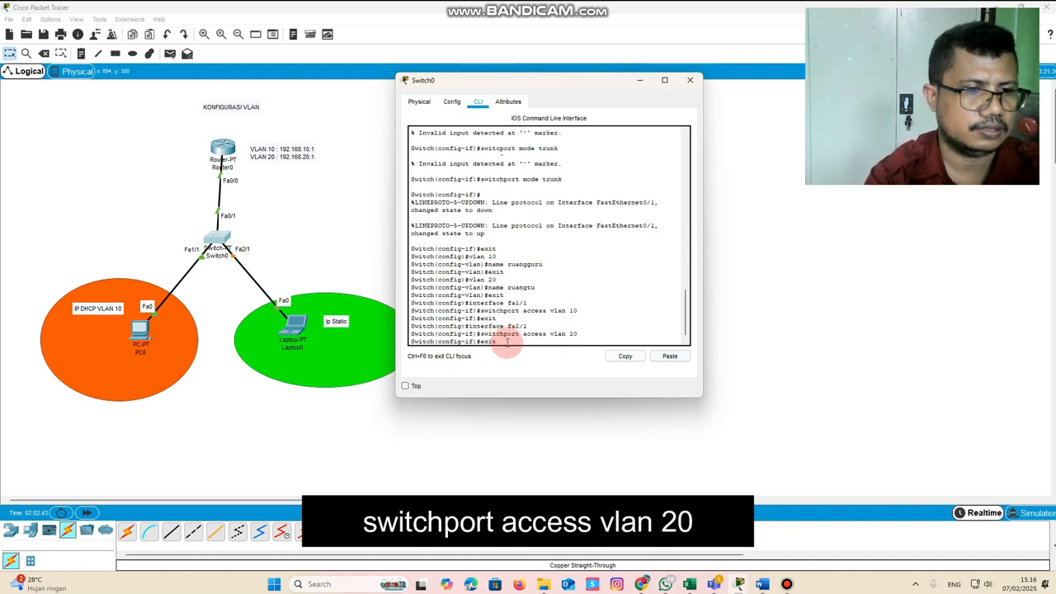
key("Return")
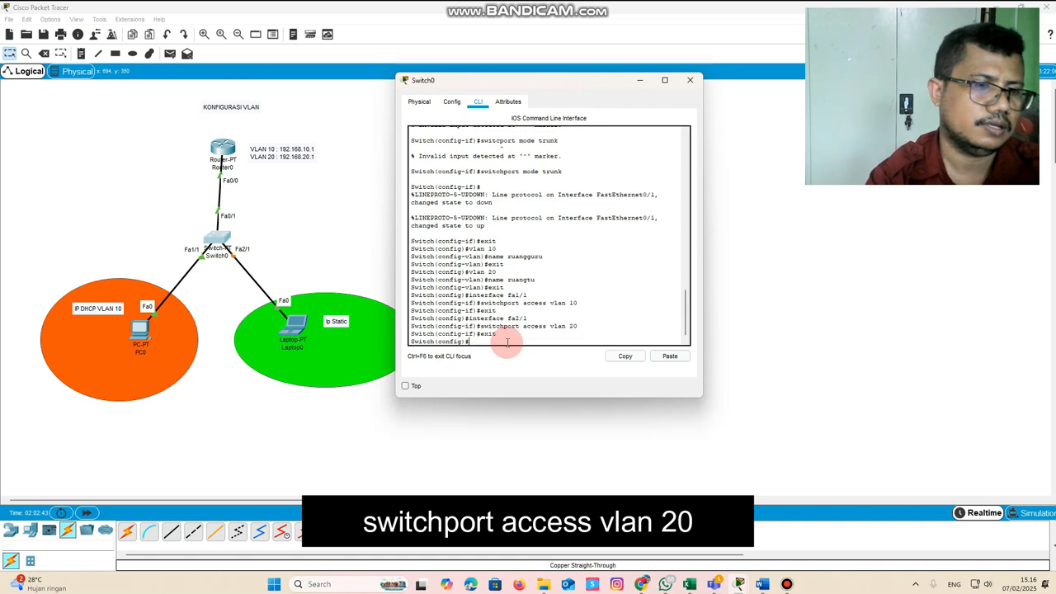
left_click(688, 81)
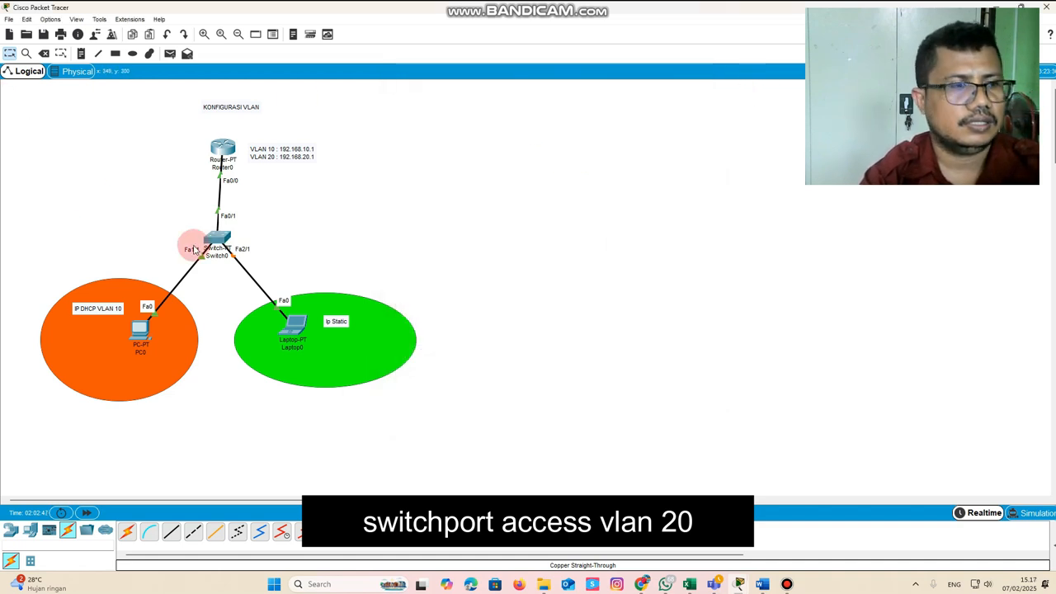
Set PC0's IPv4 configuration to DHCP and close its window
left_click(140, 334)
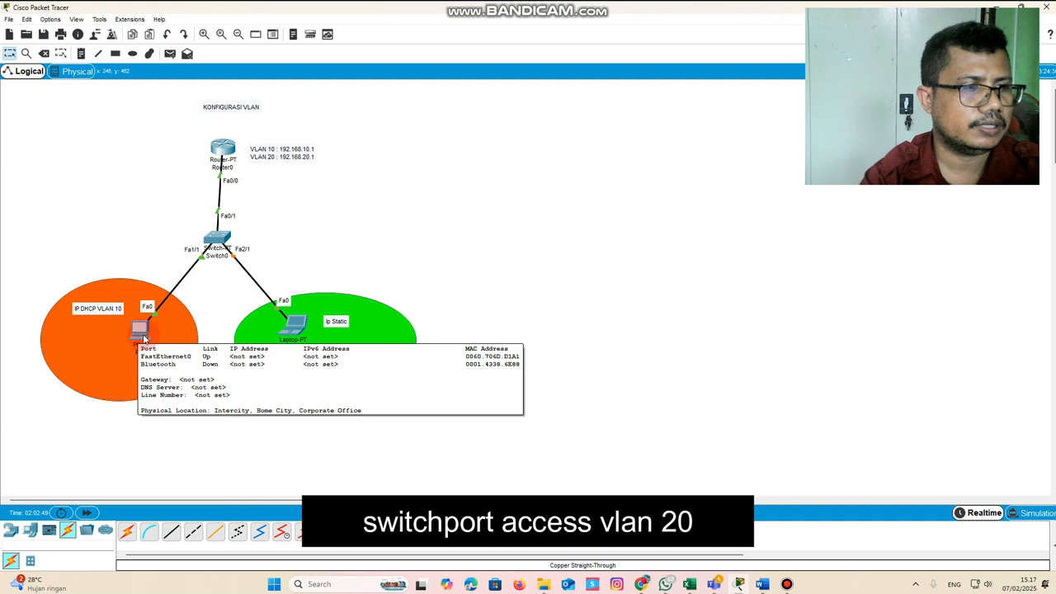
left_click(294, 151)
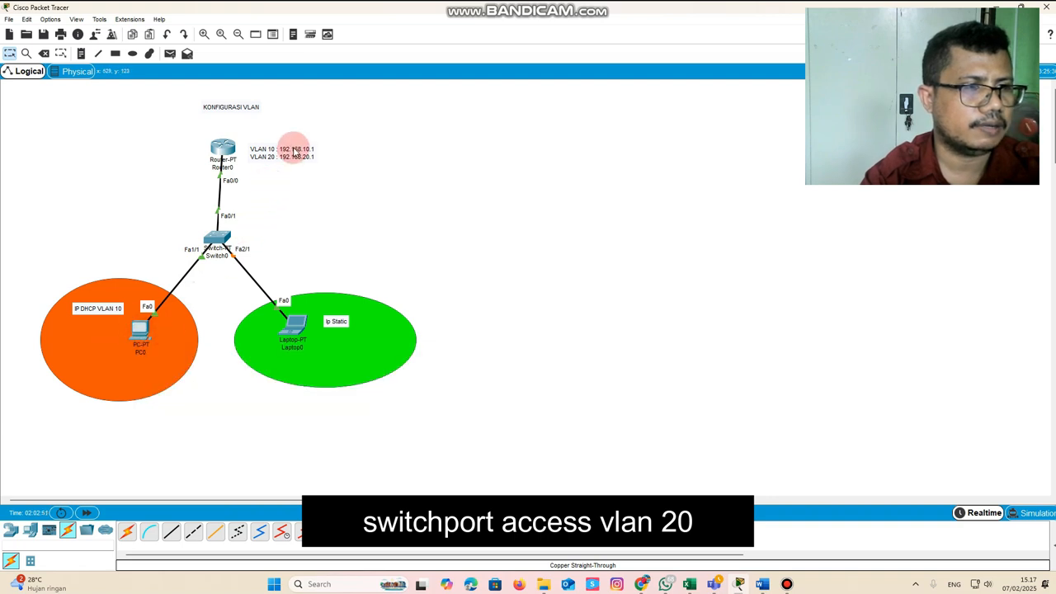
left_click(140, 330)
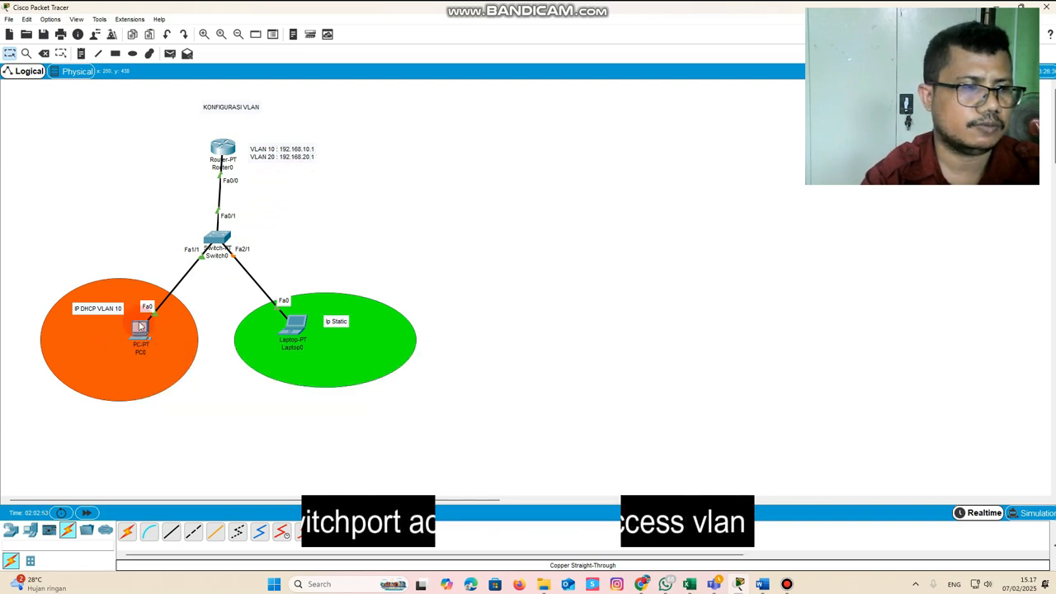
left_click(467, 150)
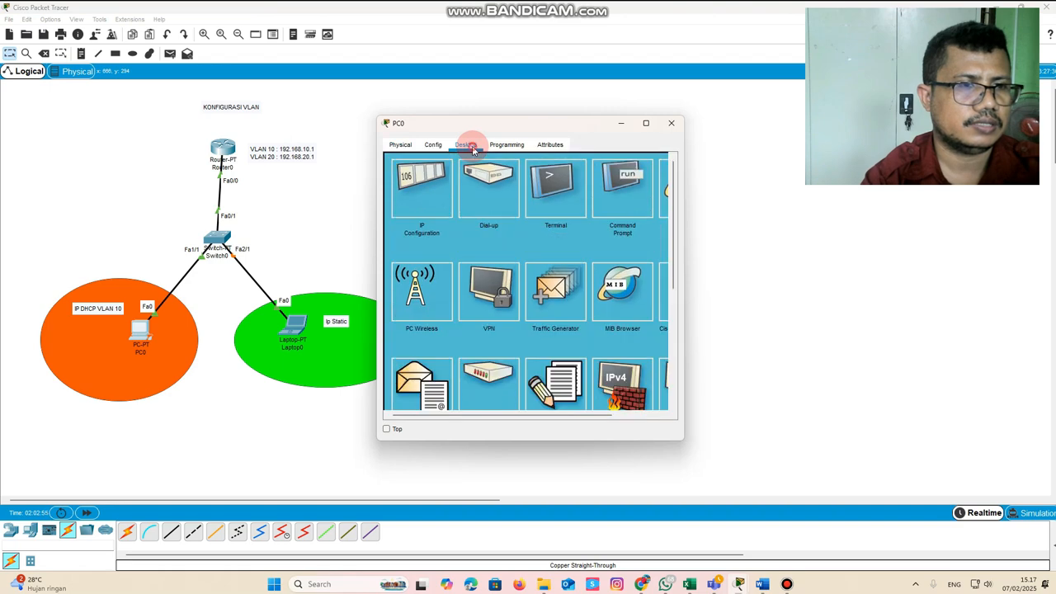
left_click(419, 195)
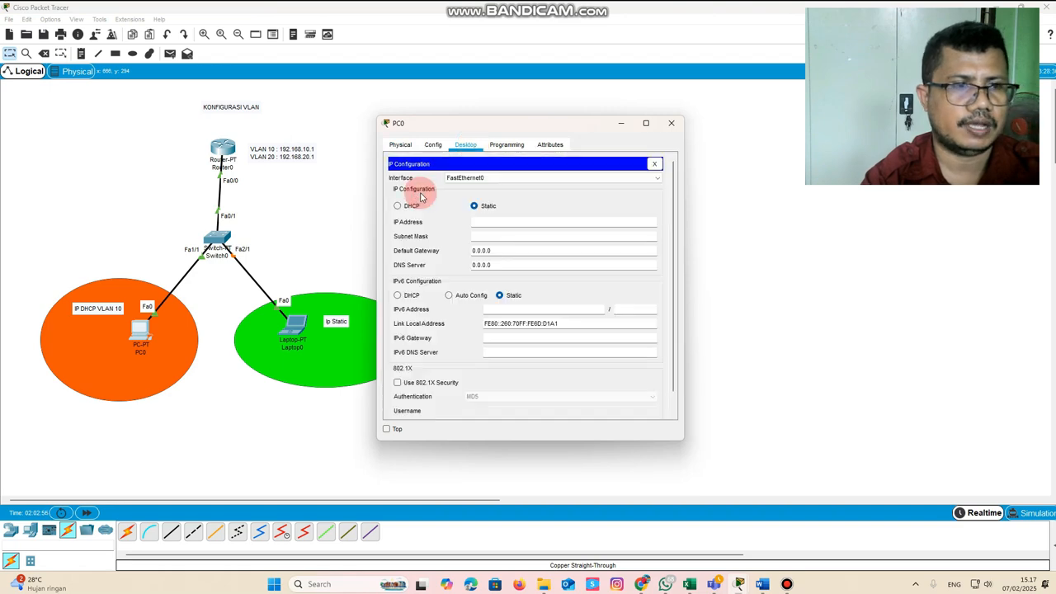
left_click(407, 210)
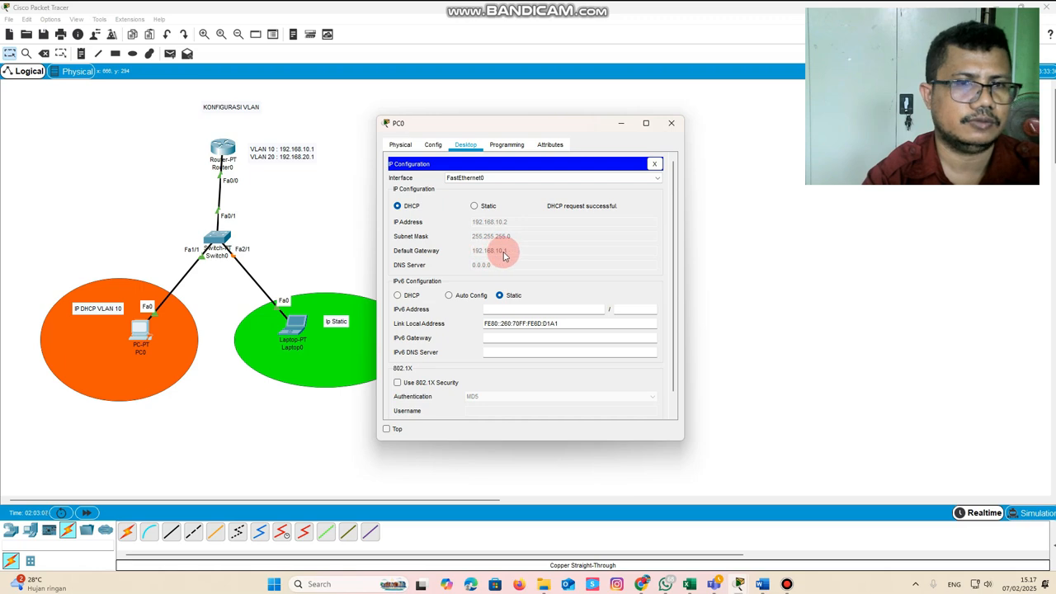
left_click(671, 122)
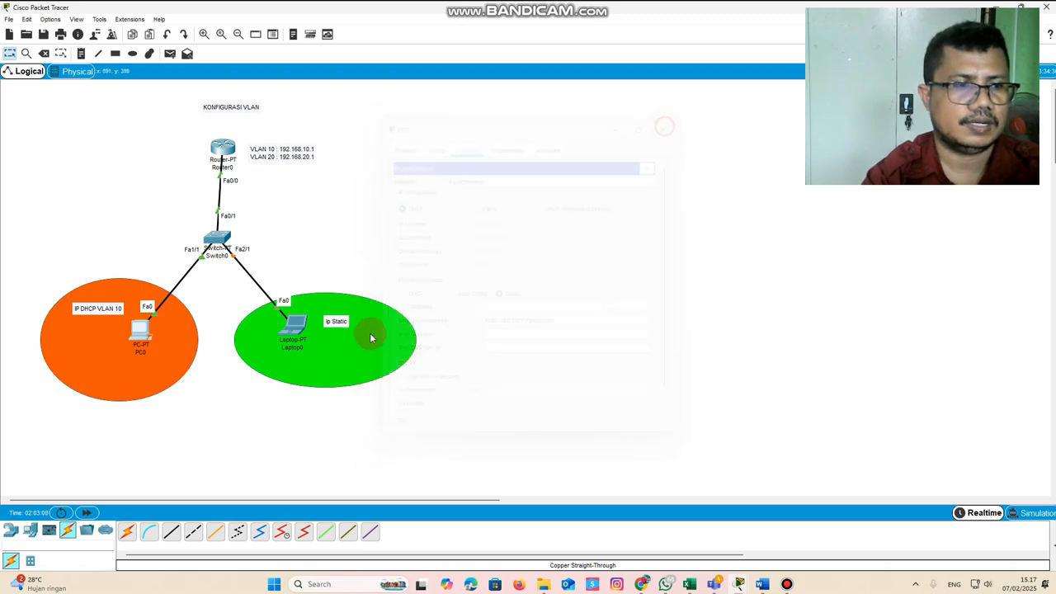
Give Laptop0 the static IP address 192.168.20.2, subnet mask 255.255.255.0 and default gateway 192.168.20.1, and close its window
left_click(290, 324)
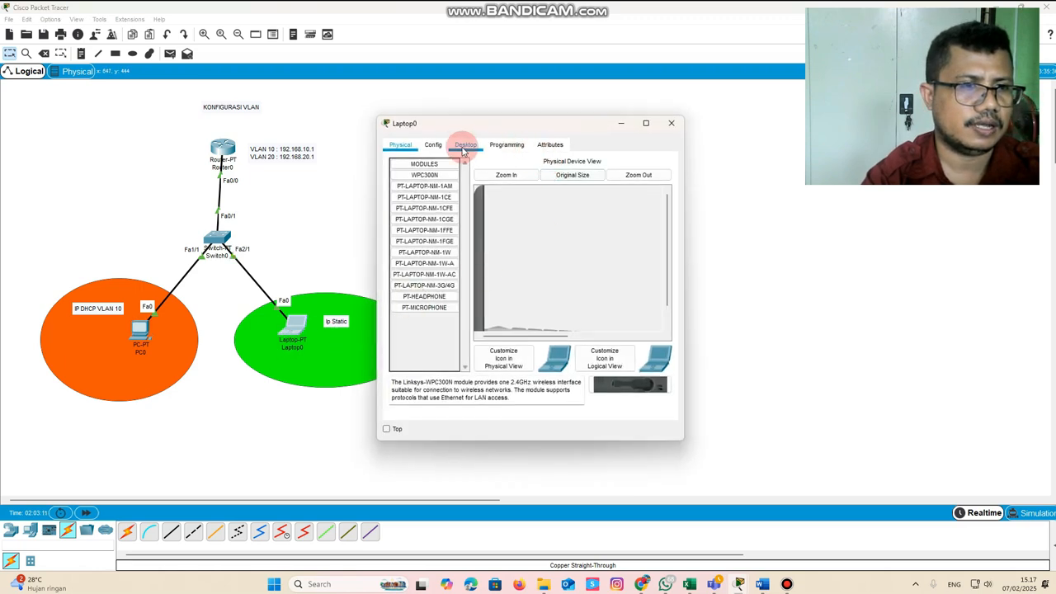
left_click(466, 146)
left_click_drag(483, 128, 566, 146)
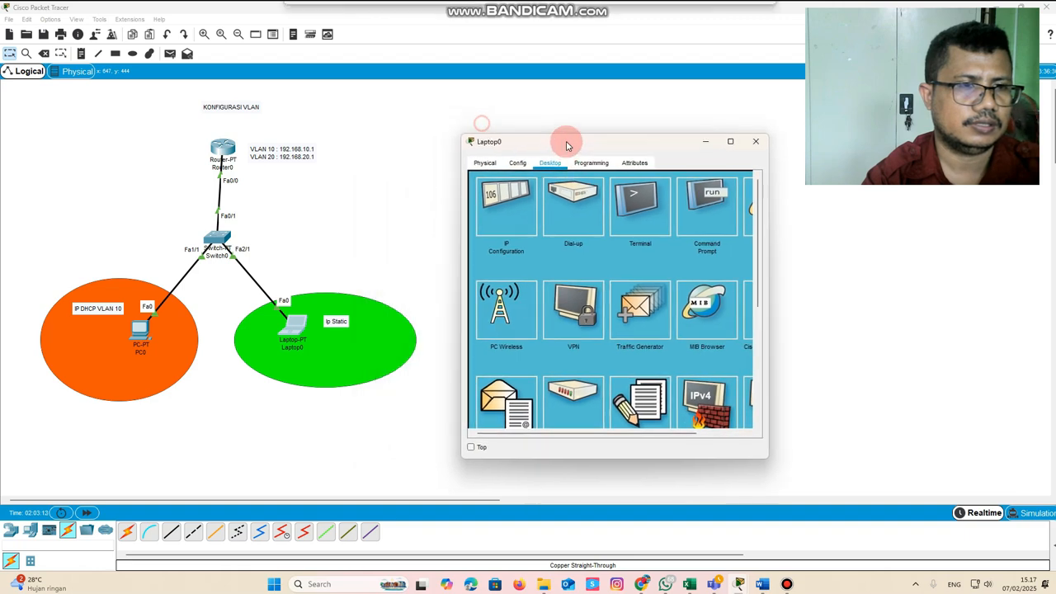
left_click(507, 208)
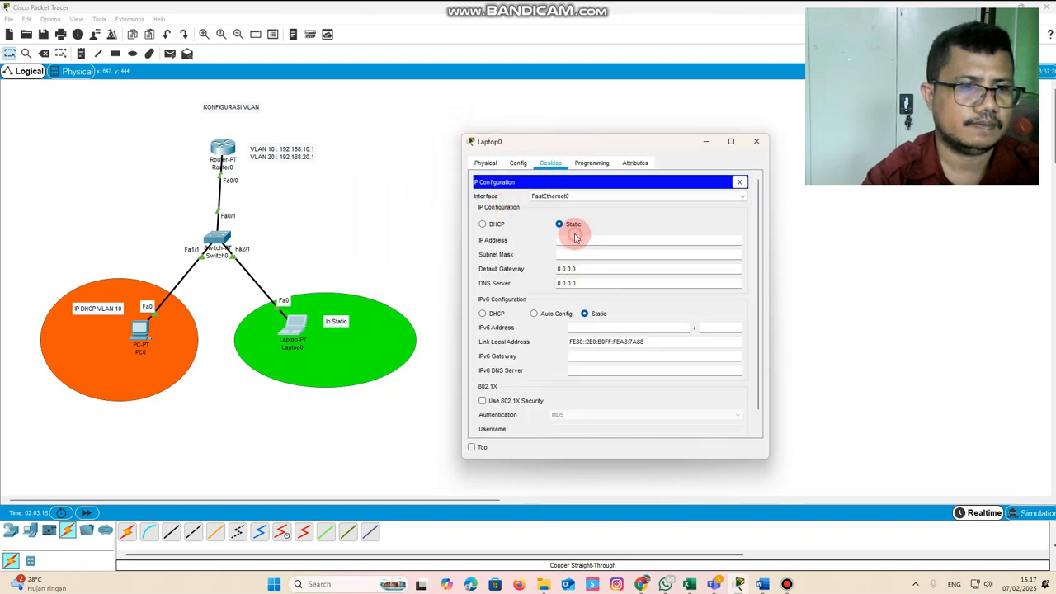
left_click(568, 238)
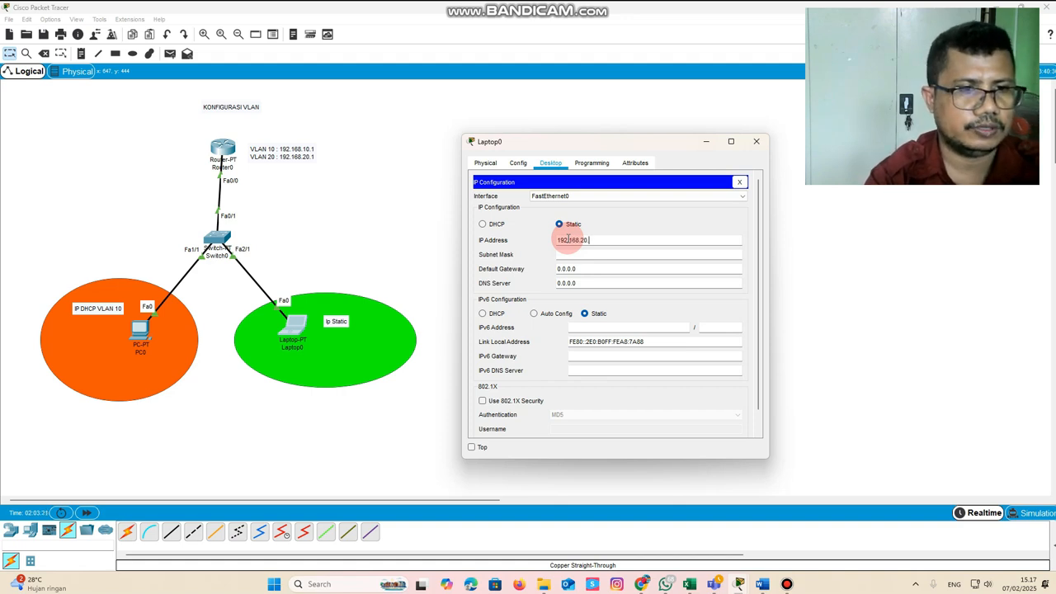
type("192.168.20.2")
key("Tab")
key("Tab")
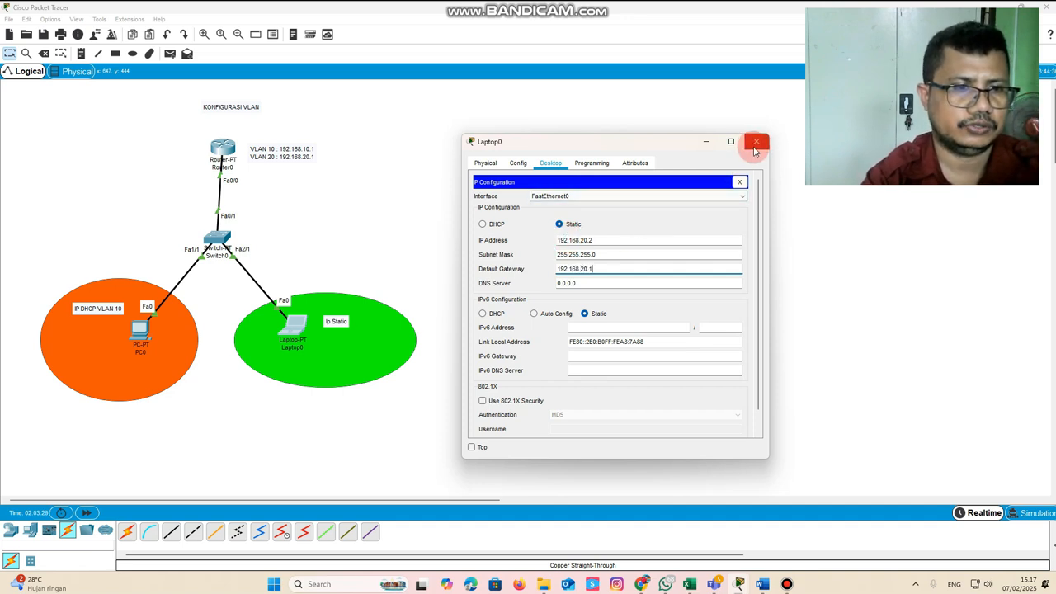
left_click(755, 142)
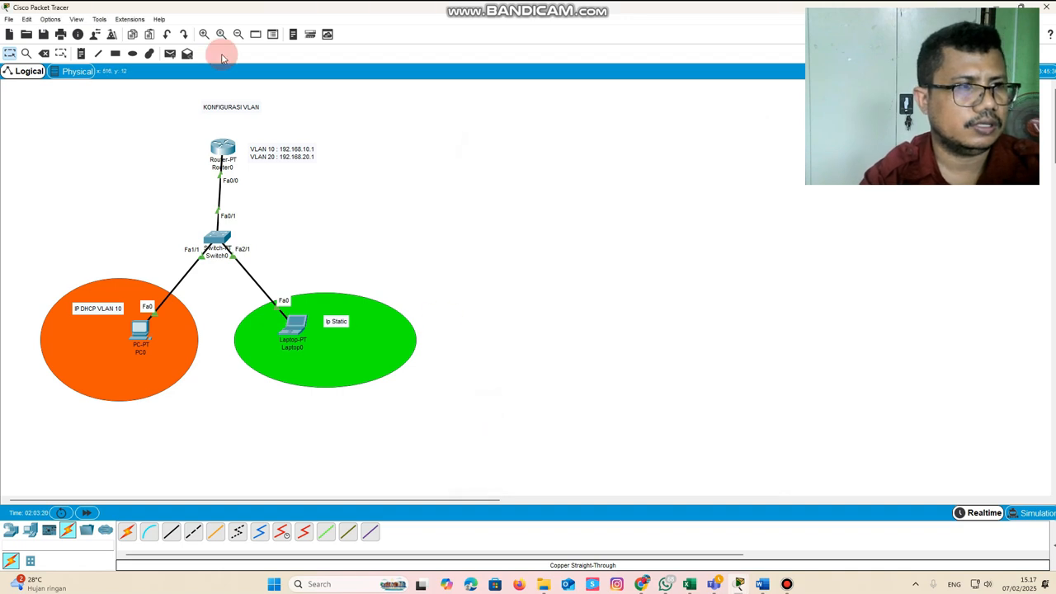
Send a simple PDU from PC0 to Laptop0 to test connectivity between the VLANs
left_click(145, 331)
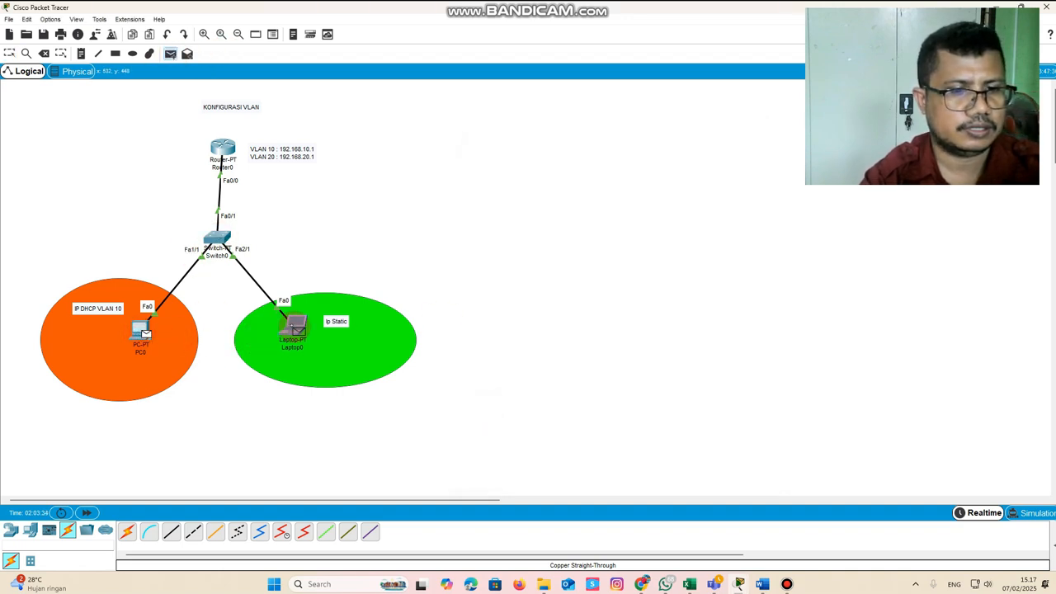
left_click(297, 329)
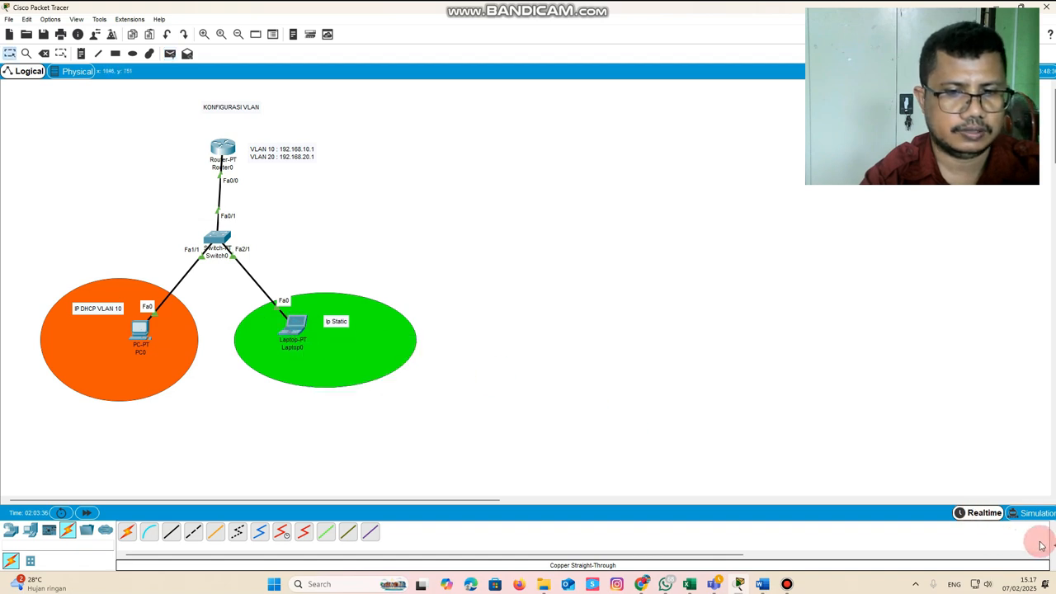
Show the PDU list and send another simple PDU from PC0 to Laptop0
left_click(1053, 544)
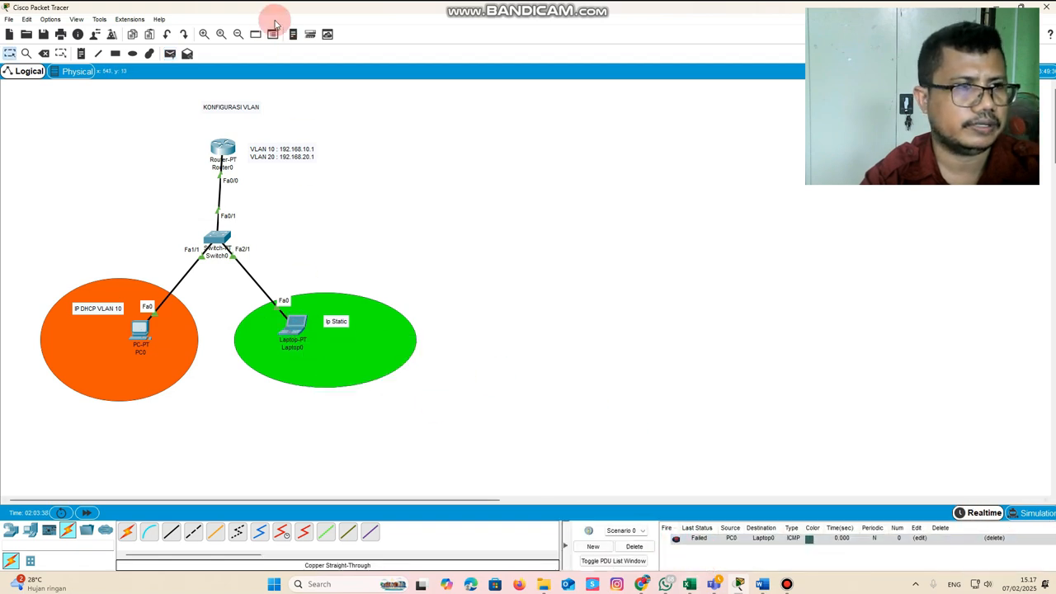
left_click(170, 53)
left_click(140, 328)
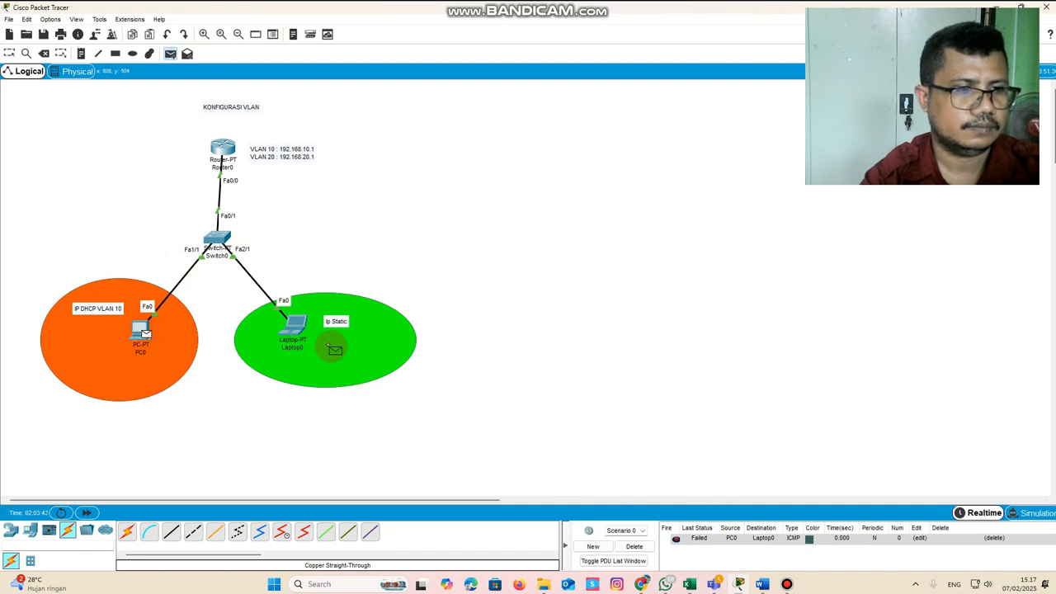
left_click(294, 325)
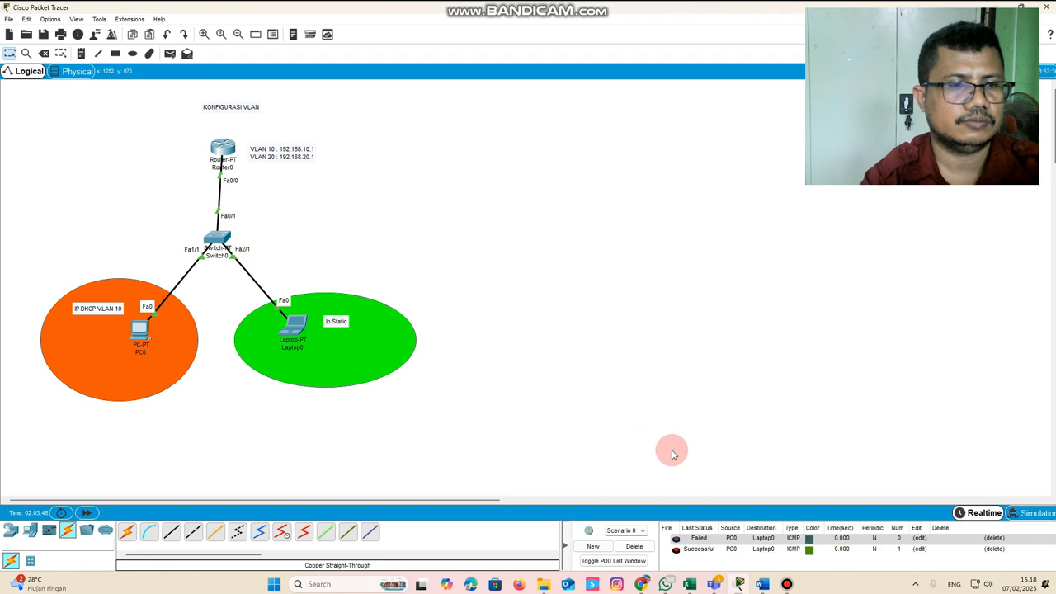
Play the PDU traffic between PC0 and Laptop0 in Simulation mode, and return to Realtime mode
left_click(1029, 511)
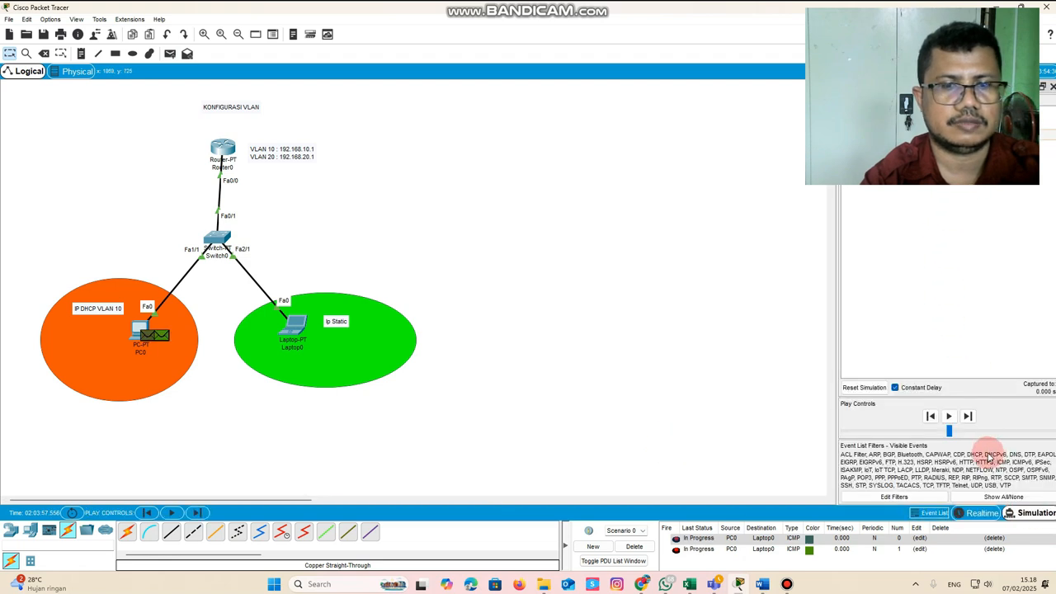
left_click(949, 416)
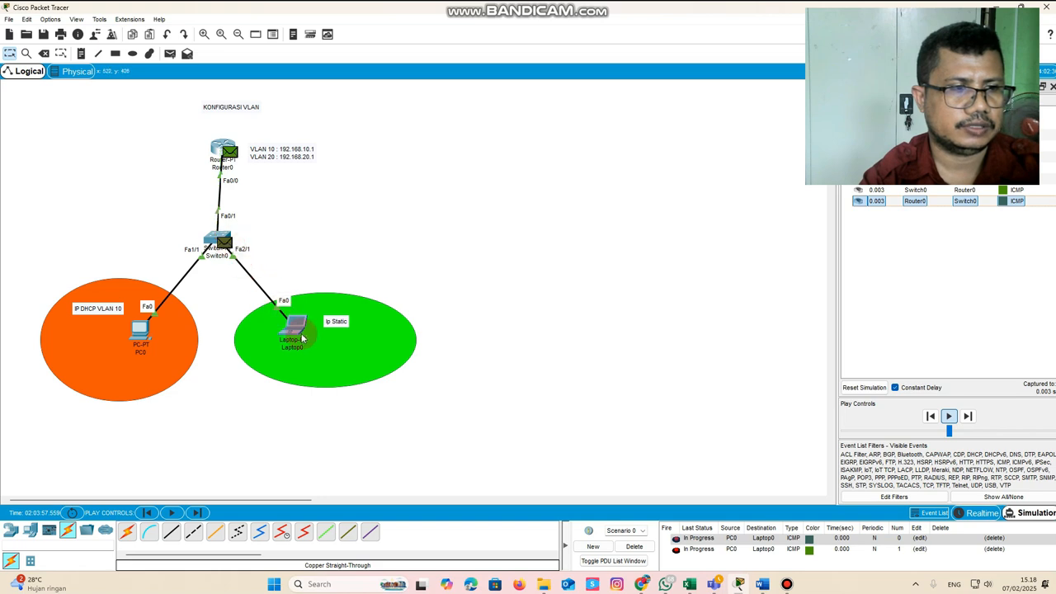
mouse_move(299, 334)
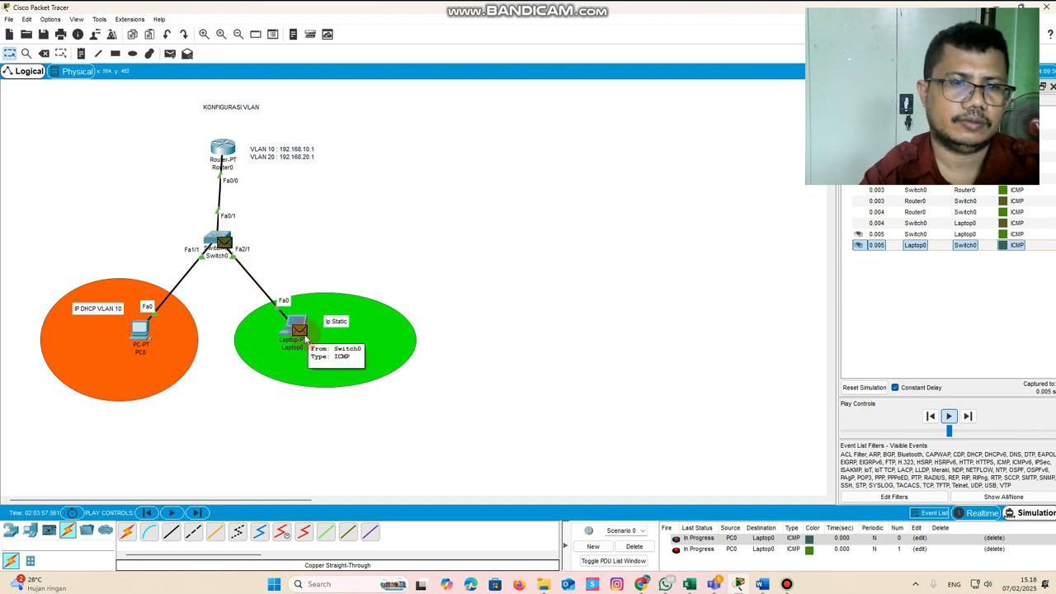
left_click(994, 513)
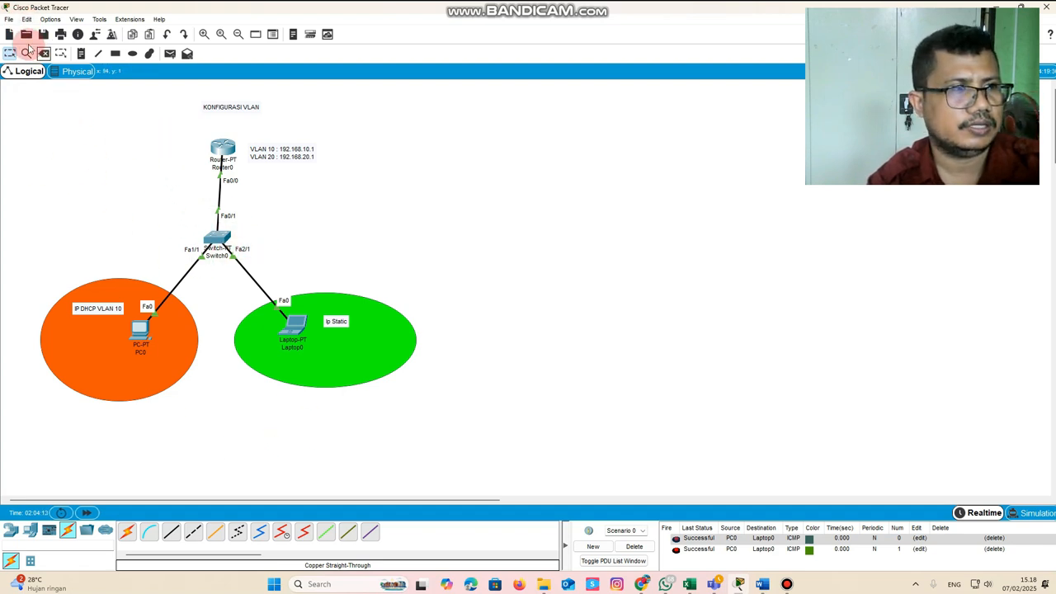
Add a Router-PT and a Server-PT in the empty area beside the first network, with the server below and left of the router
left_click(10, 531)
left_click(326, 533)
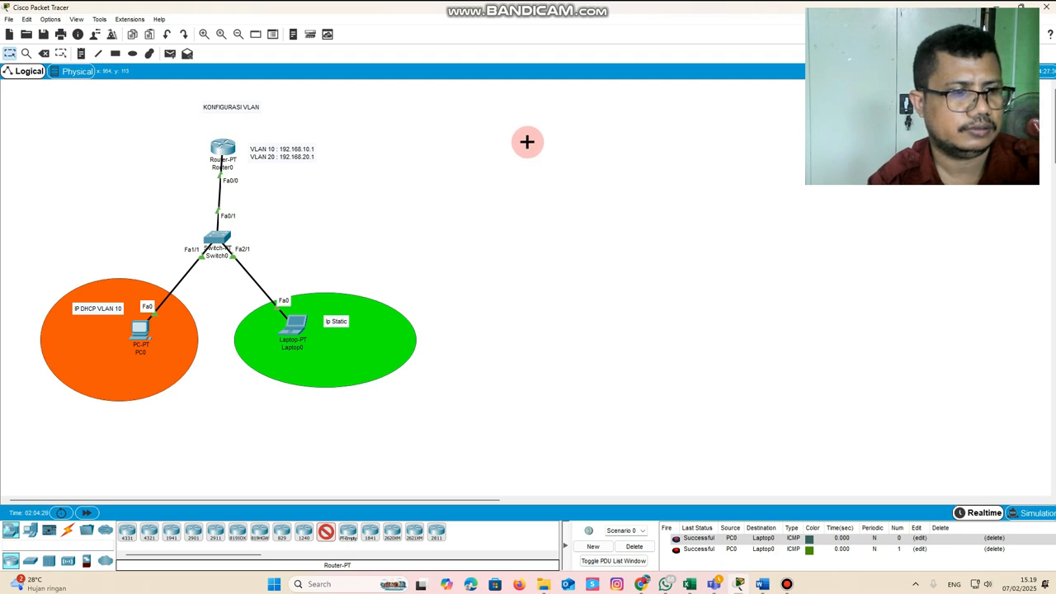
left_click(527, 142)
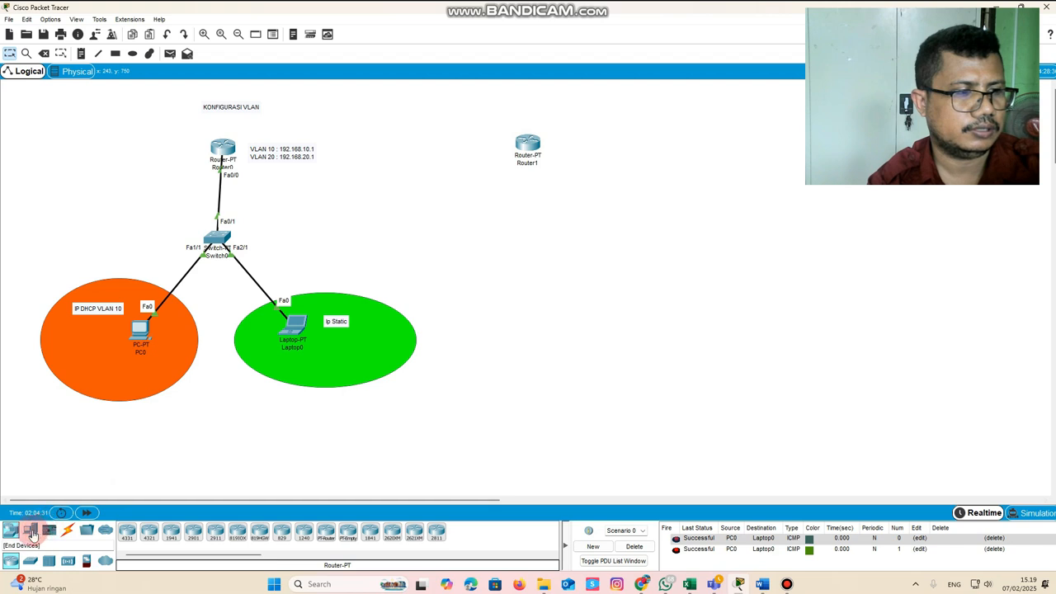
left_click(31, 532)
left_click(178, 536)
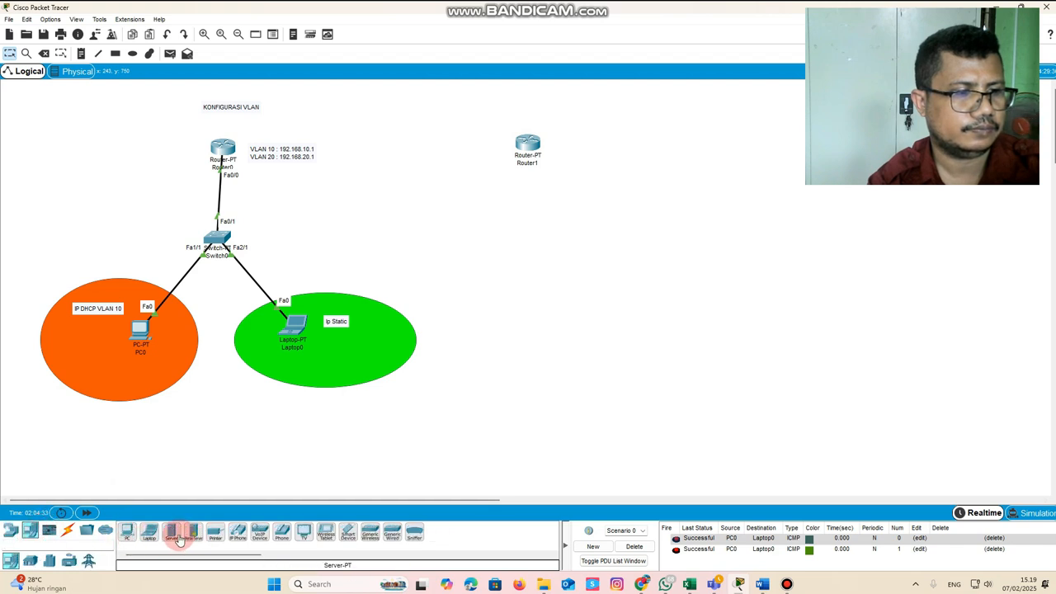
left_click(437, 219)
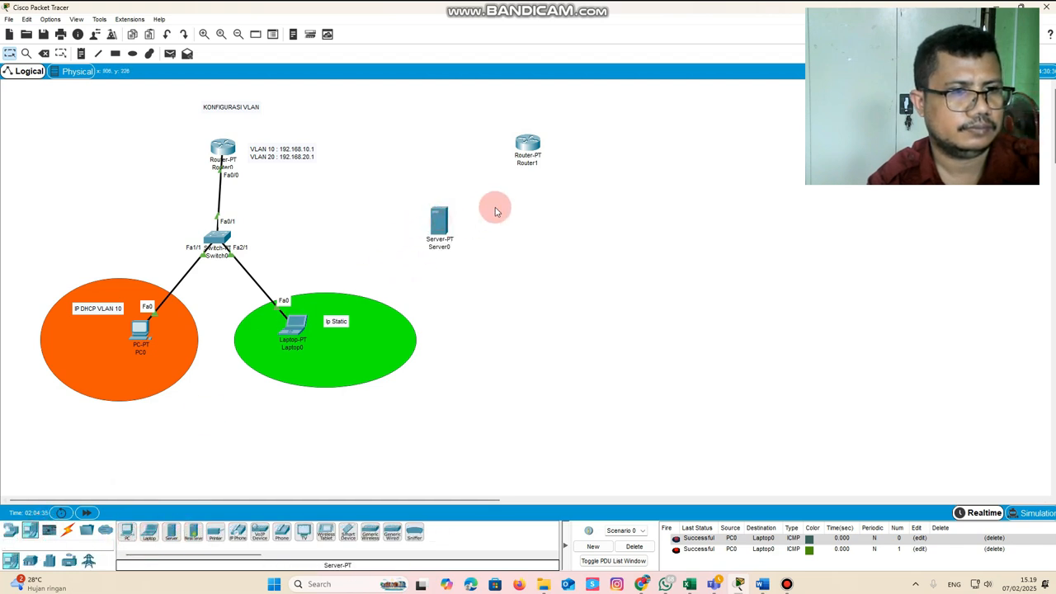
left_click_drag(528, 143, 552, 114)
left_click_drag(440, 218, 457, 197)
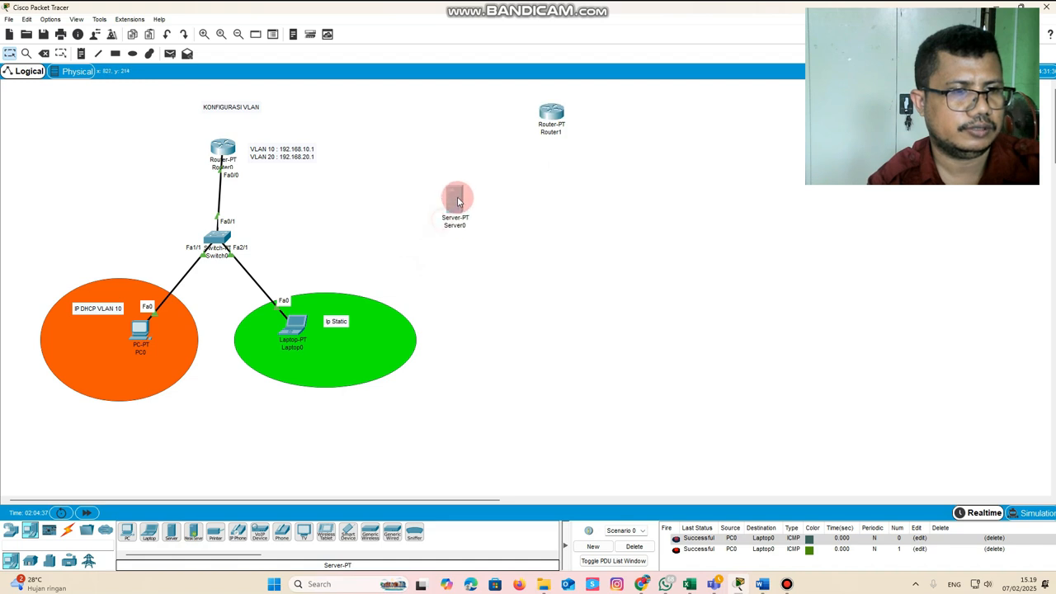
Place a PC-PT and a Laptop-PT side by side below the new router and server
left_click(129, 534)
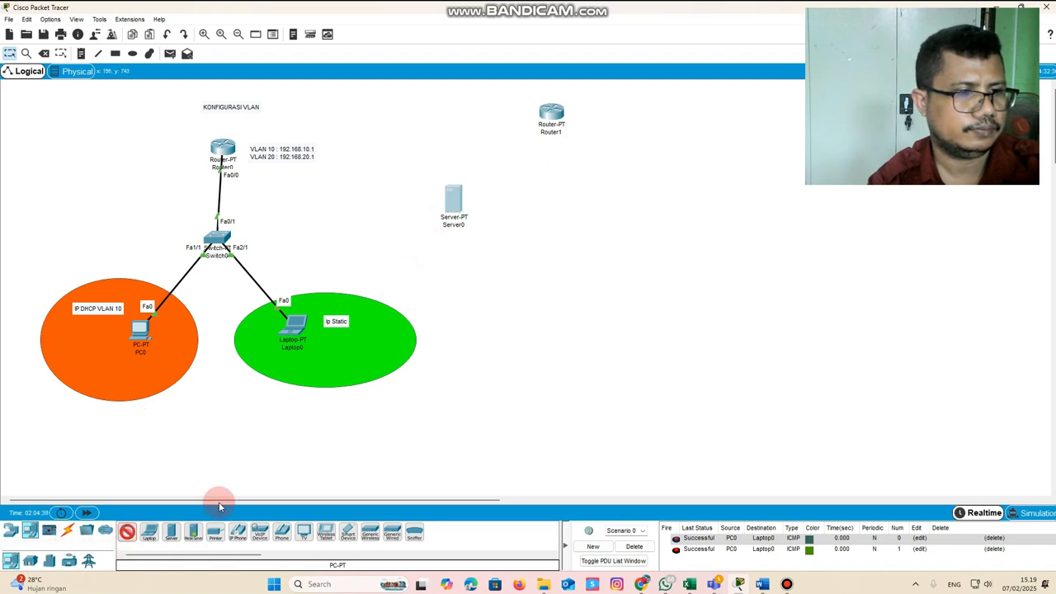
left_click(502, 297)
left_click(148, 535)
left_click(624, 296)
Place a Switch-PT below the new router, beside the server
left_click(29, 560)
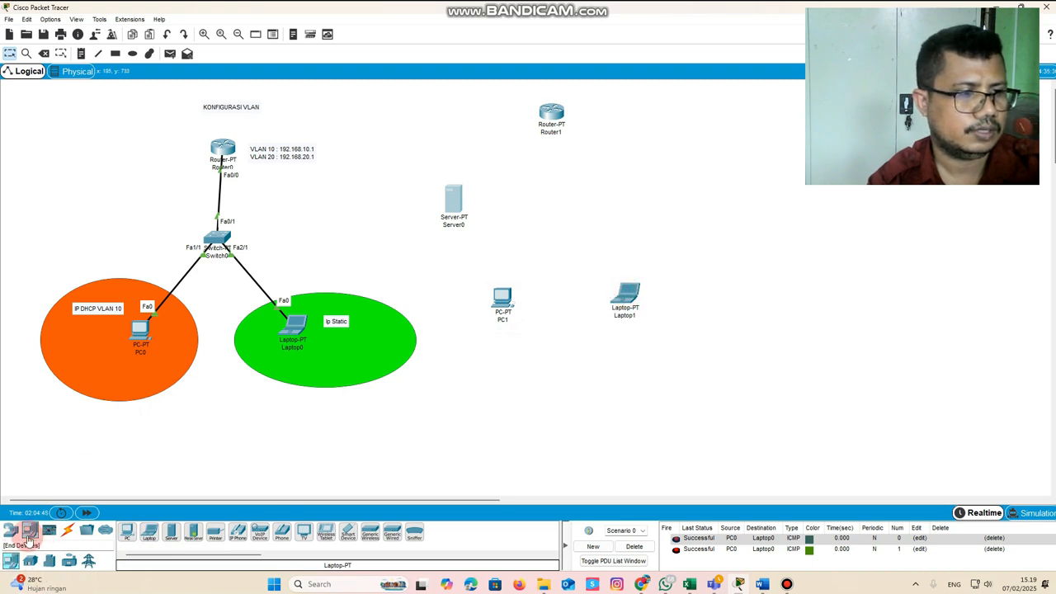
left_click(10, 530)
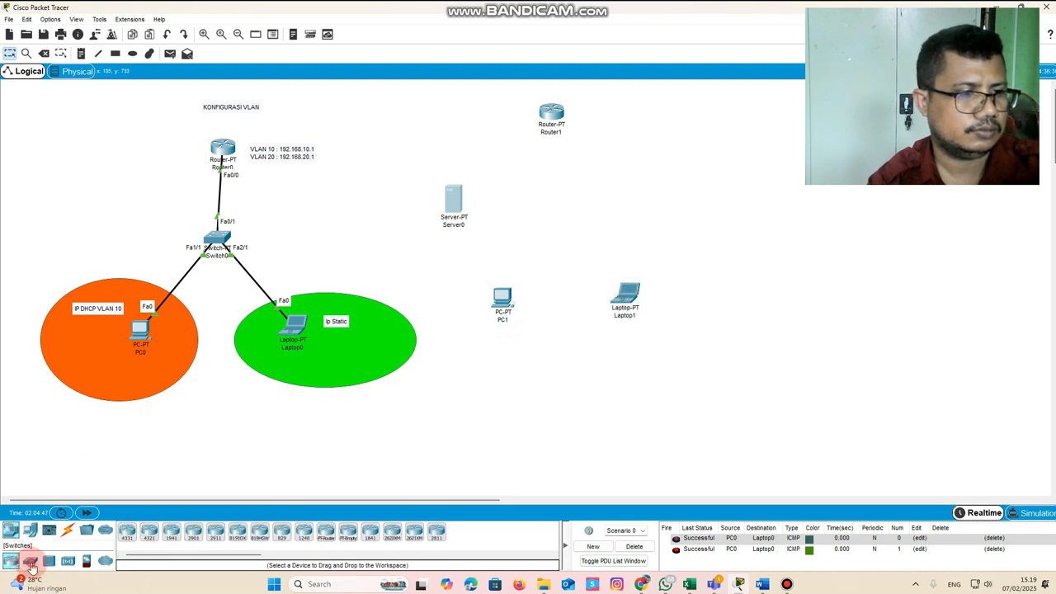
left_click(29, 561)
left_click(167, 536)
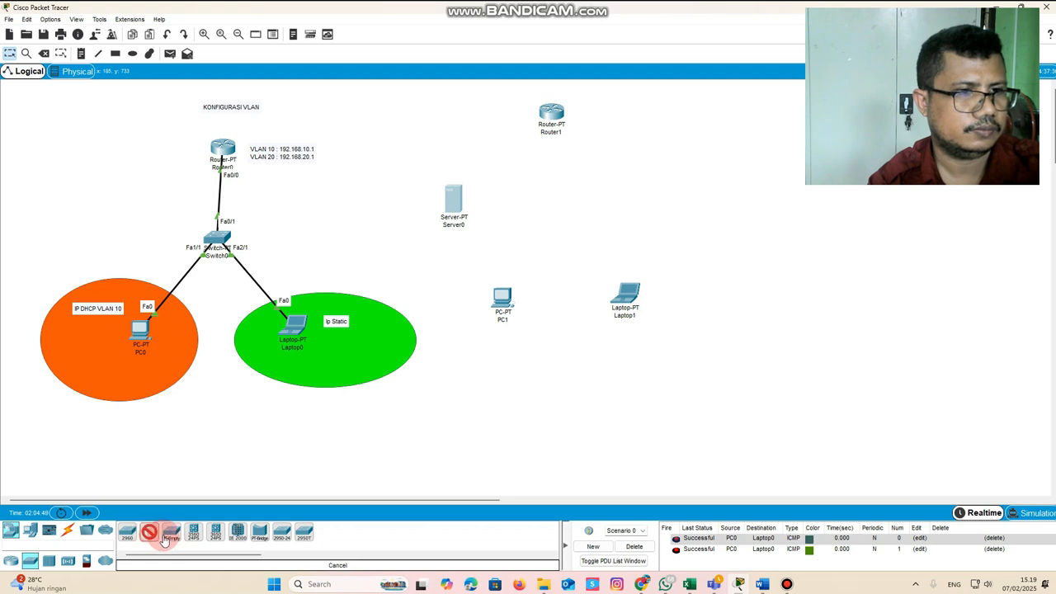
left_click(557, 207)
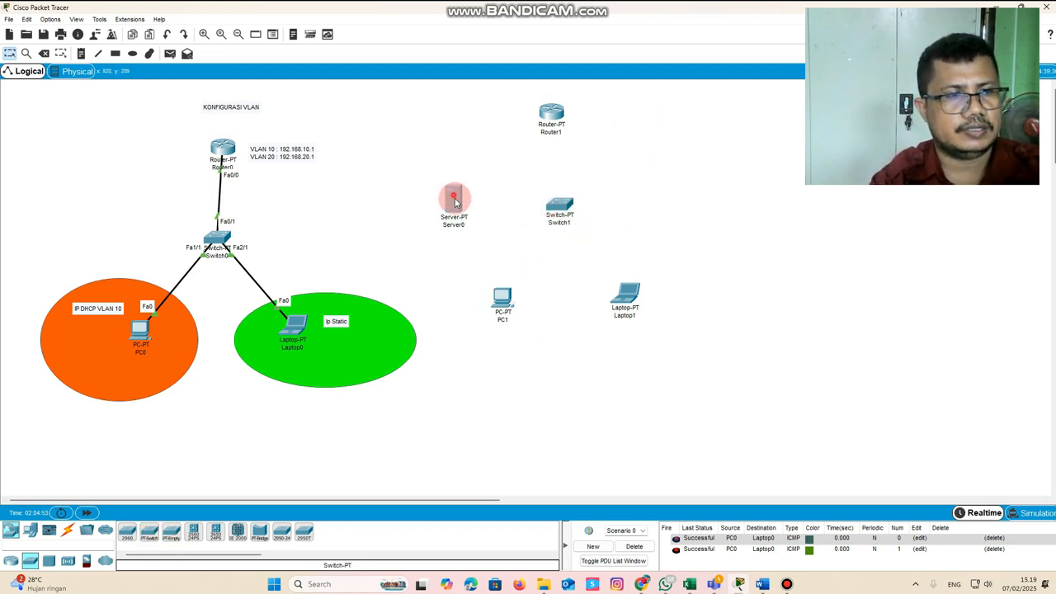
Add a note beside Router1 listing "vlan 10 : 192.168.100.1", "vlan 20 : 192.168.200.1" and "vlan 30 : 192.168.50.1"
left_click(82, 53)
left_click(612, 112)
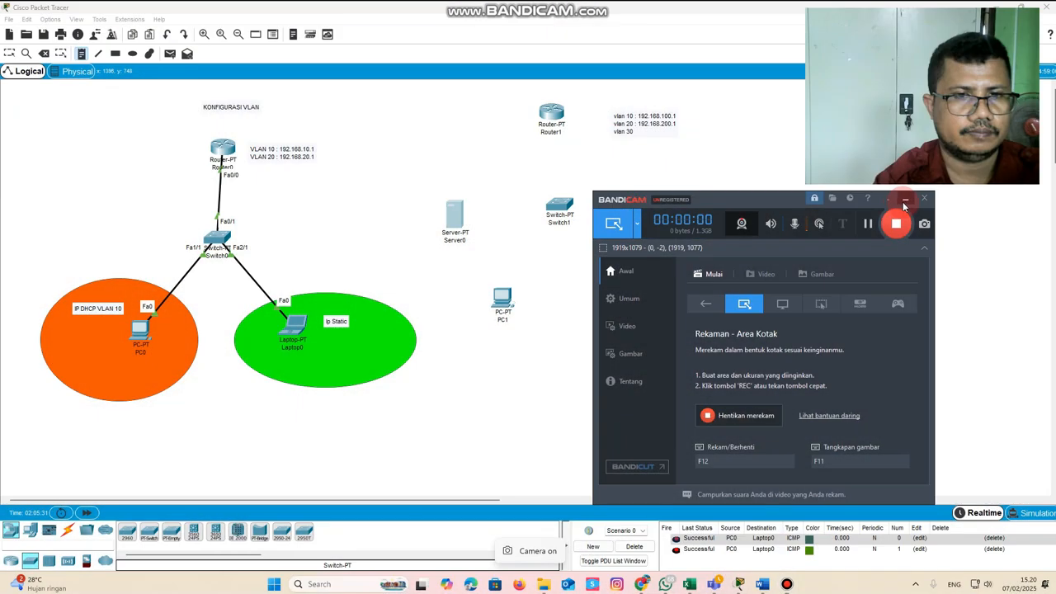
left_click(896, 224)
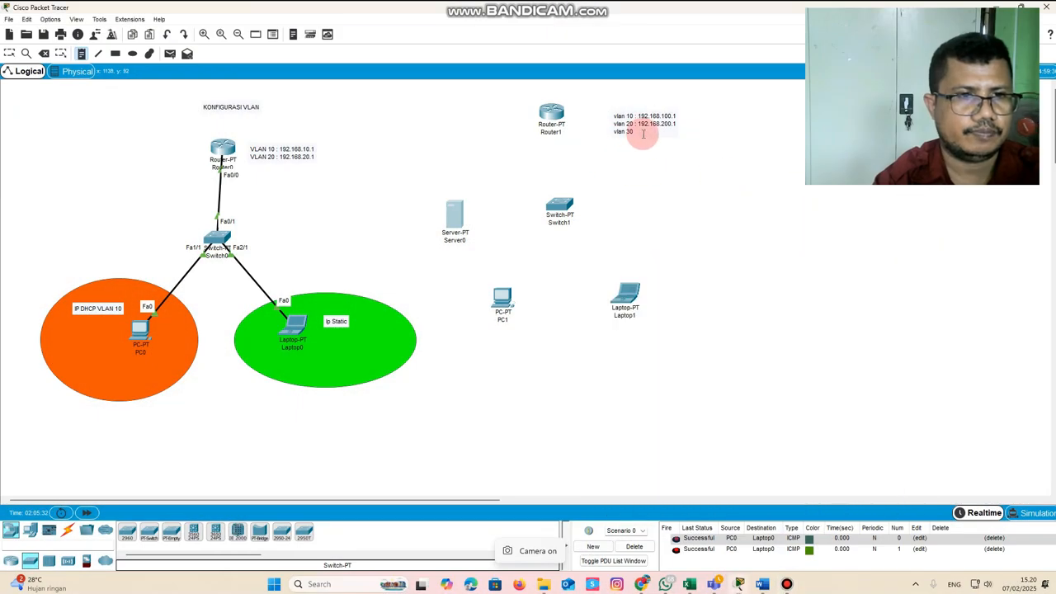
left_click(637, 130)
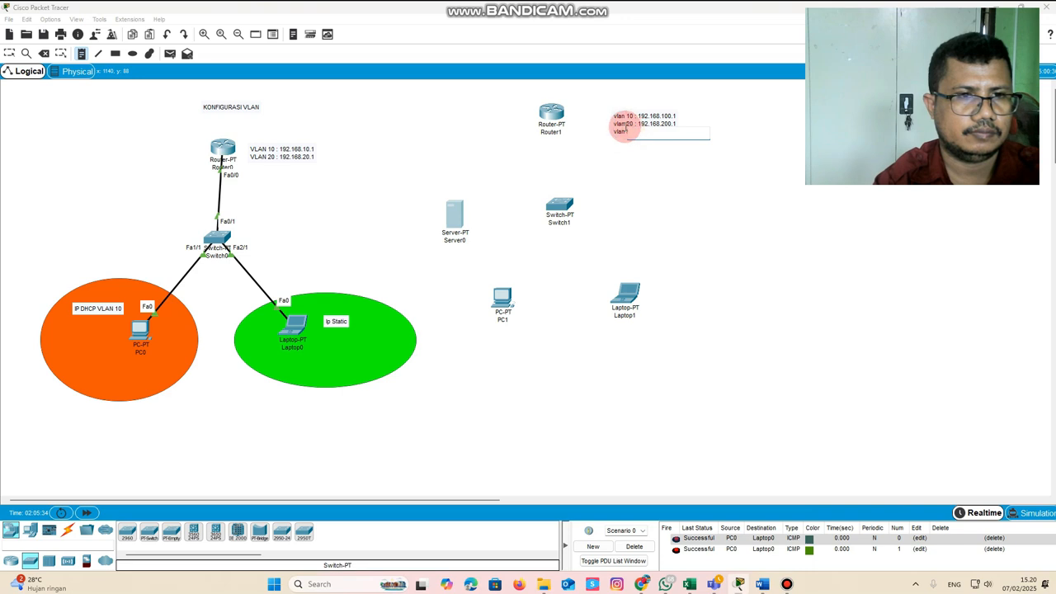
left_click(9, 52)
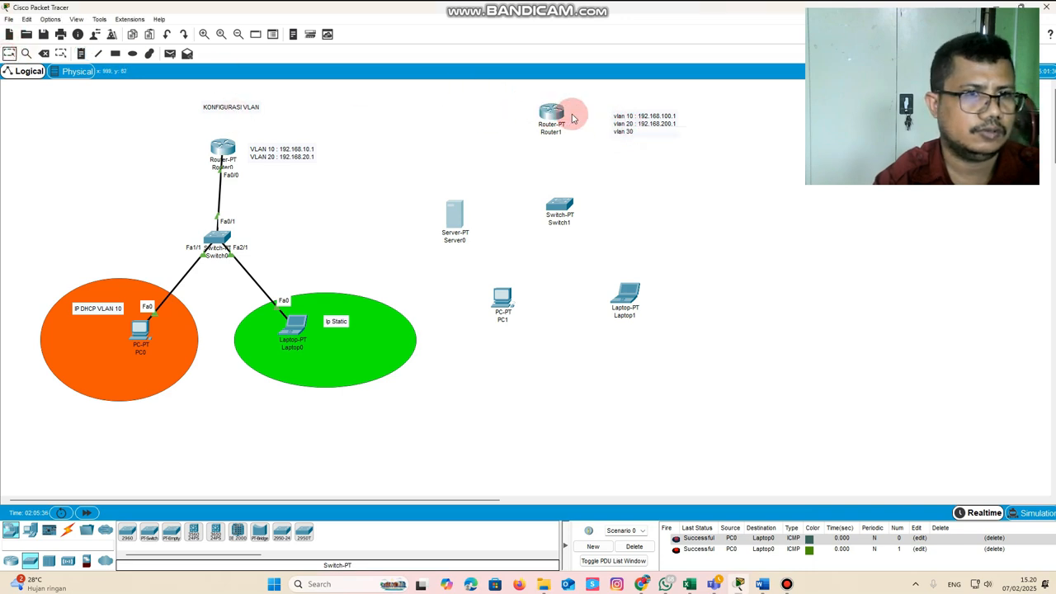
double_click(635, 130)
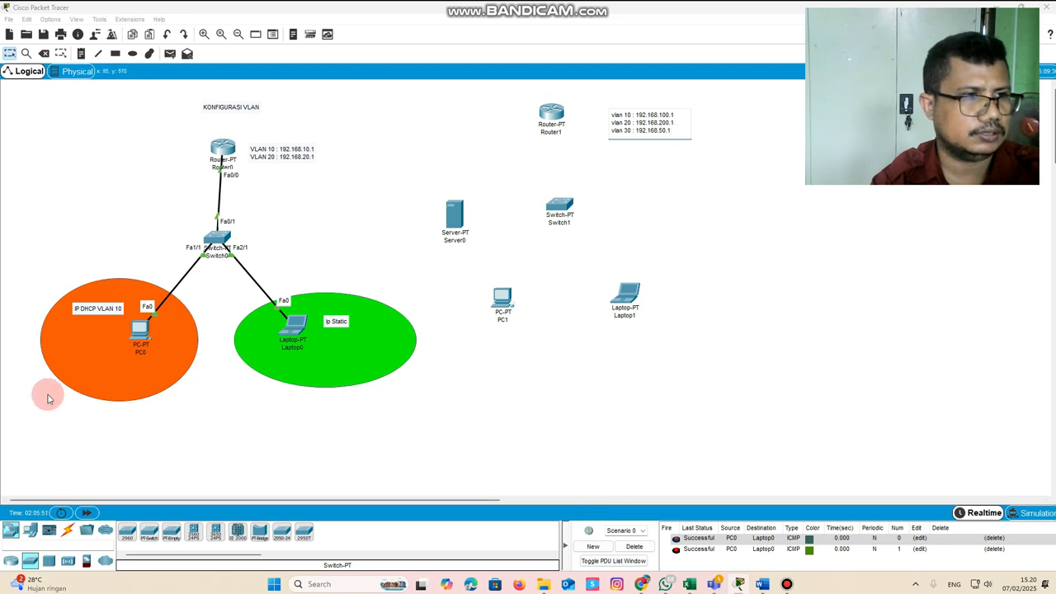
left_click(668, 299)
Label Laptop1 with the note "dhcp vlan 30" and PC1 with the note "dhcp vlan 20"
left_click(81, 53)
left_click(671, 287)
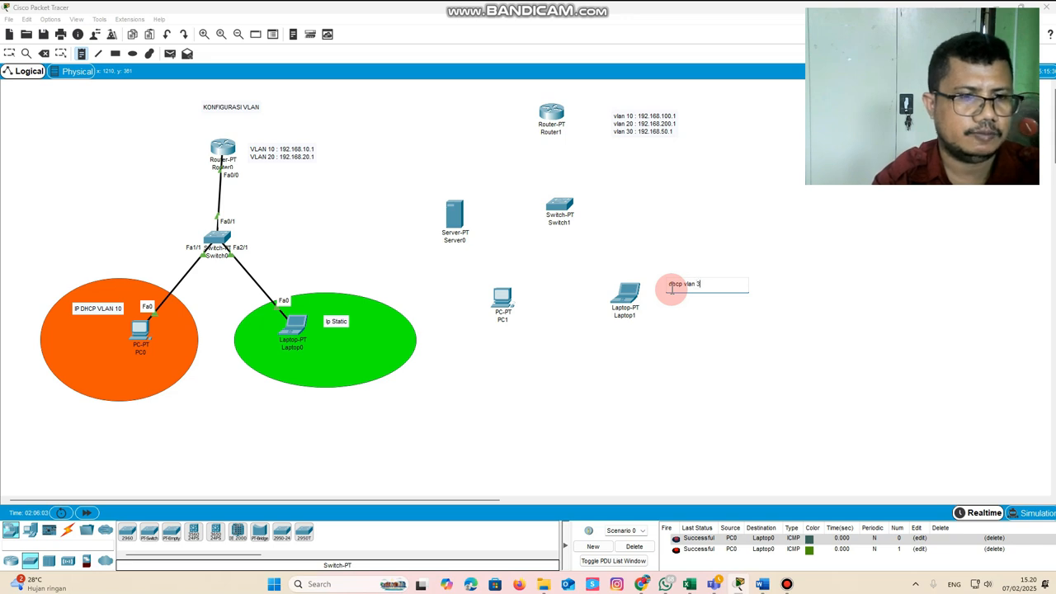
type("dhcp vlan 30")
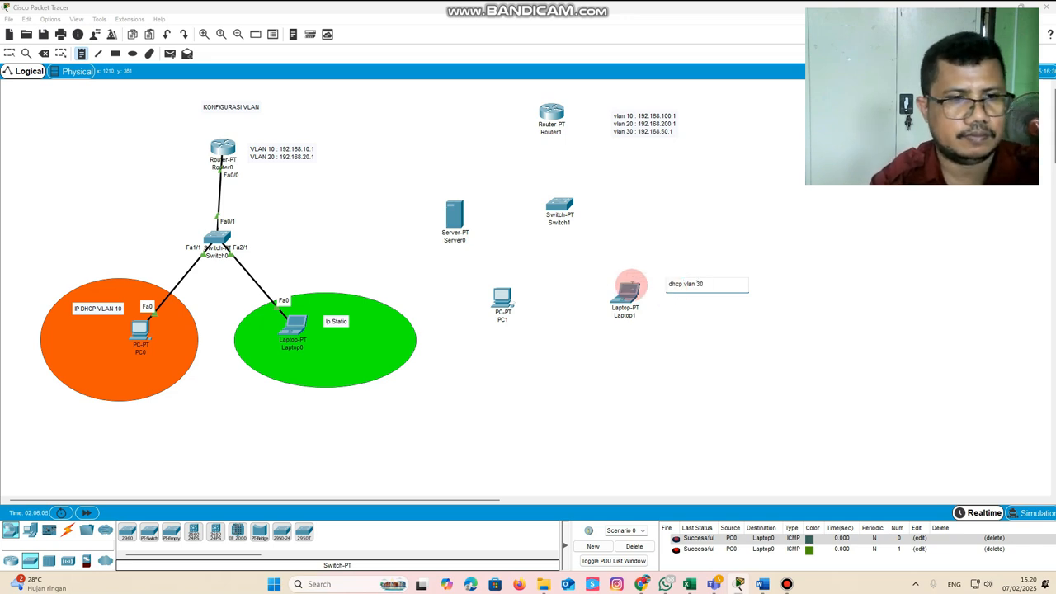
left_click(489, 334)
type("dhcp v")
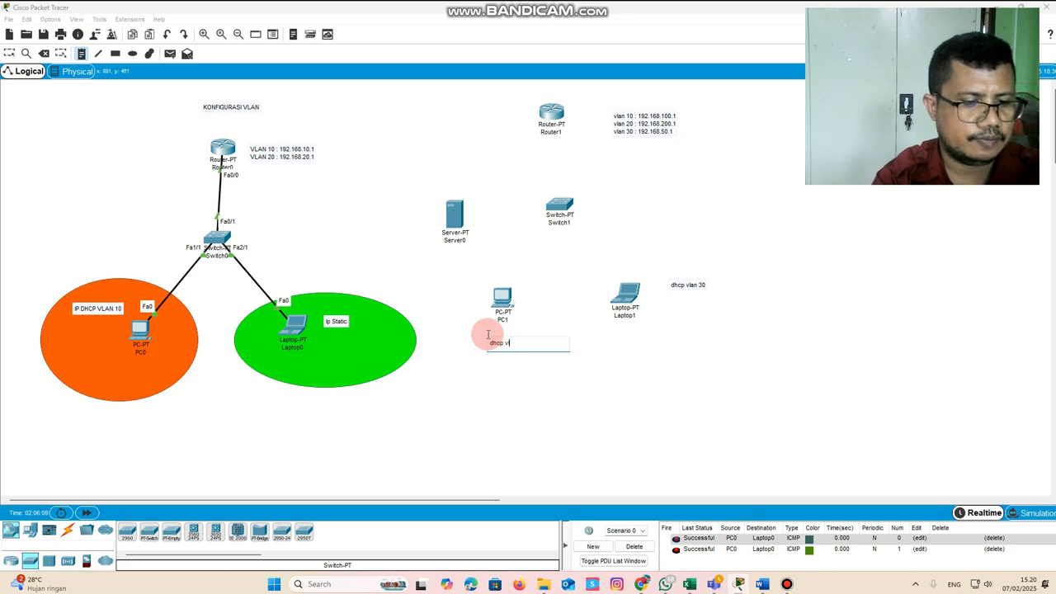
type("la")
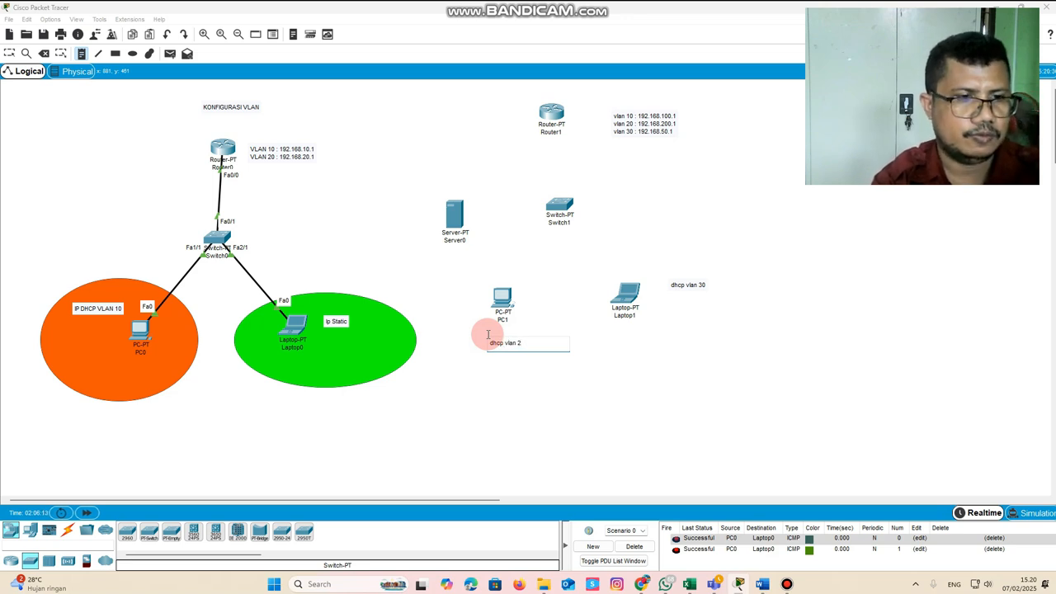
Add the note "ip statis vlan 10" above Server0 and move it slightly higher
left_click(451, 180)
type("ip stati")
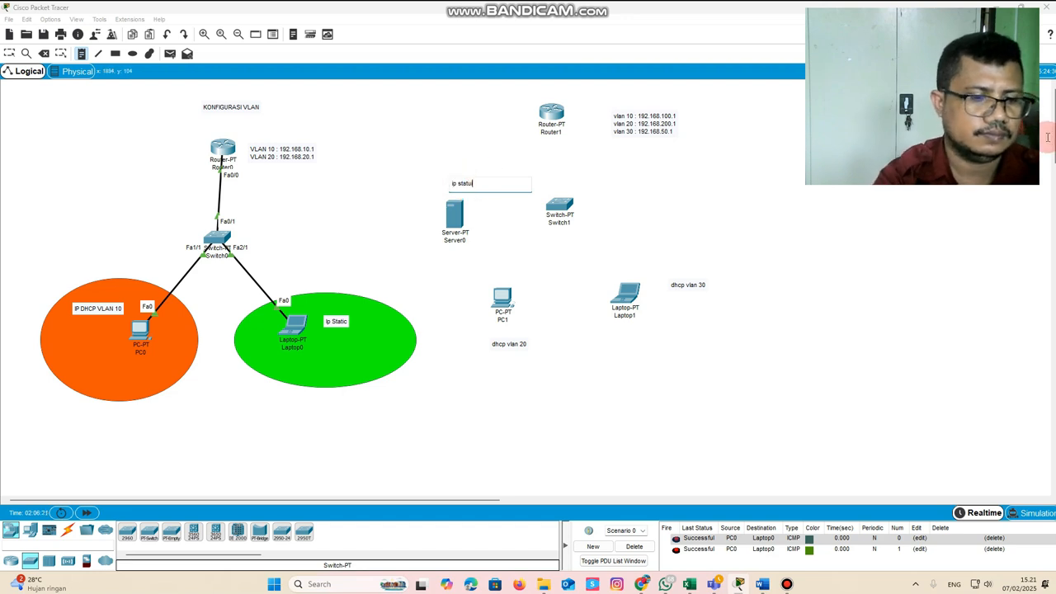
key("BackSpace")
key("BackSpace")
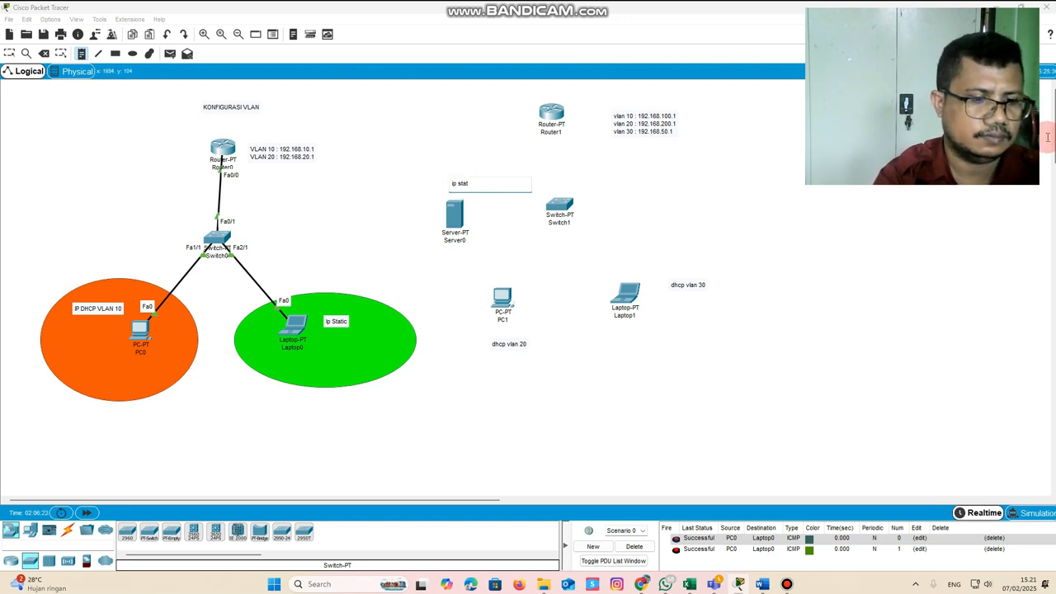
type("is vlan 10")
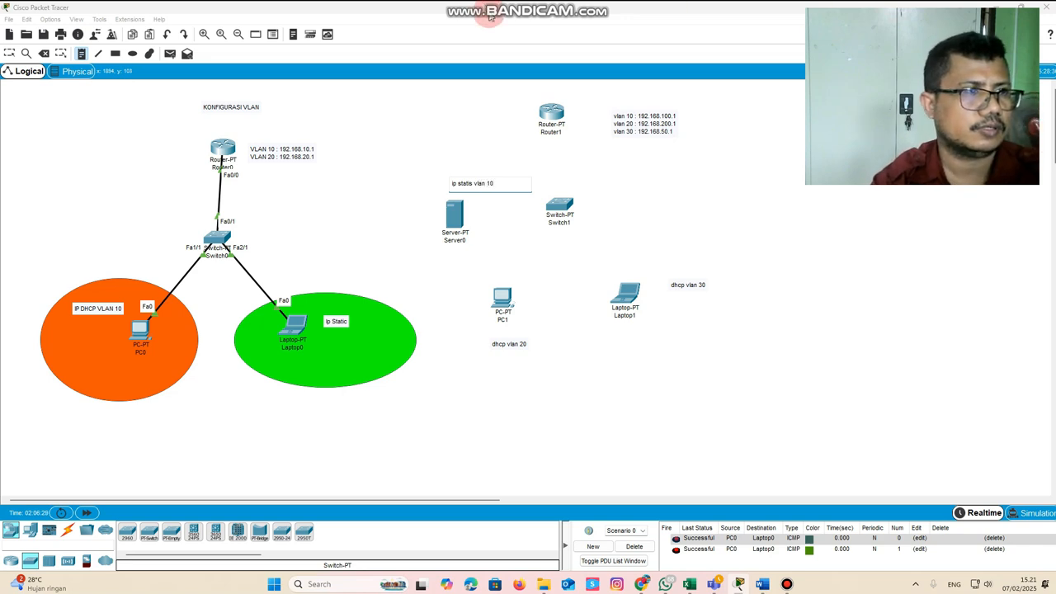
left_click(10, 55)
left_click_drag(484, 185, 473, 165)
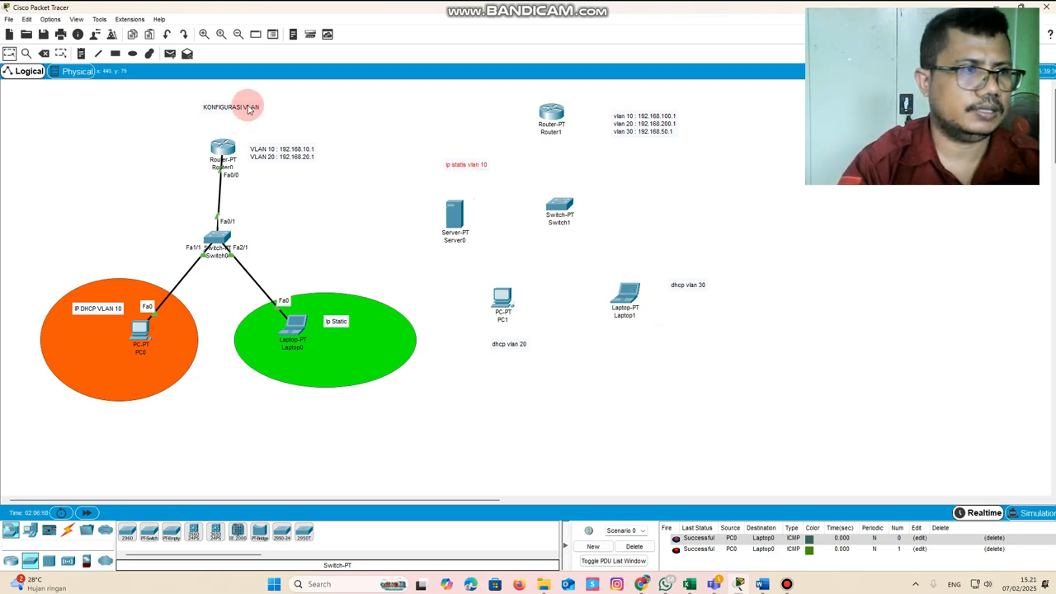
Add the line "ip dns server 192.168.100.50" to the Server0 note and shift the note to the left
left_click(10, 53)
double_click(467, 164)
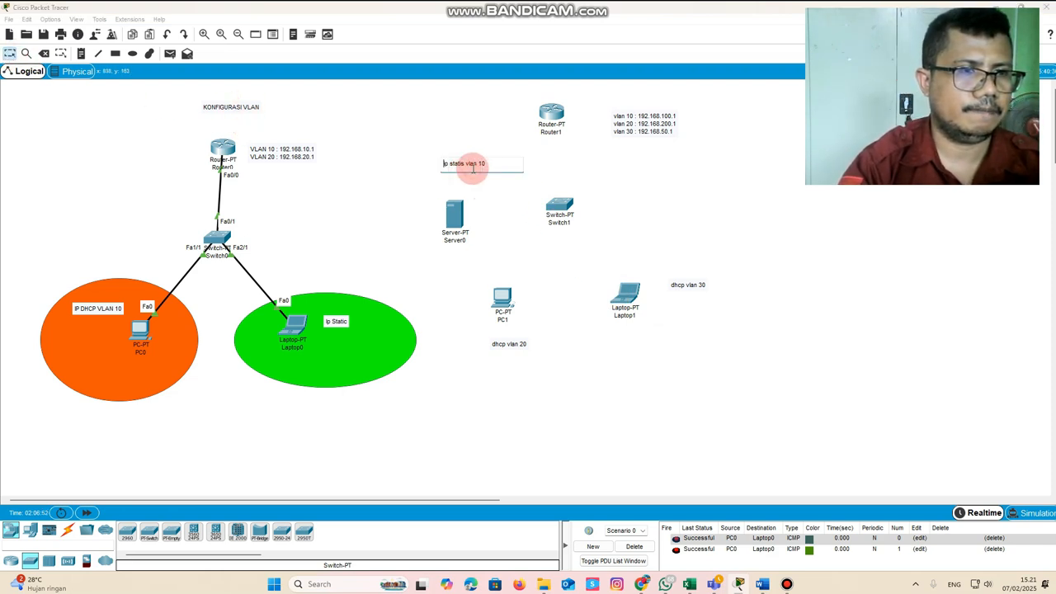
key("Return")
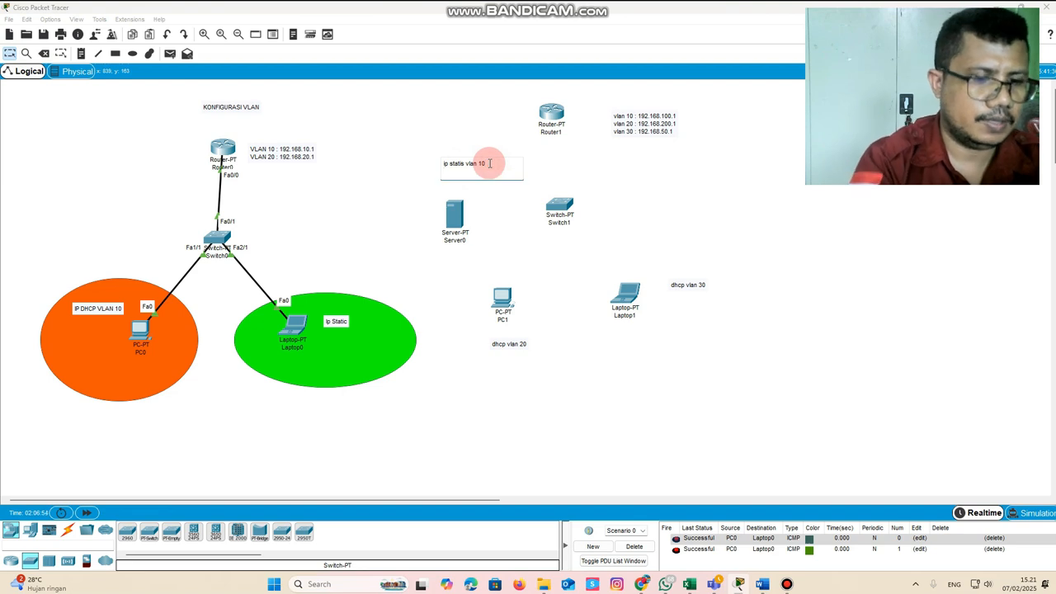
type("ip dns server 192.168.100.")
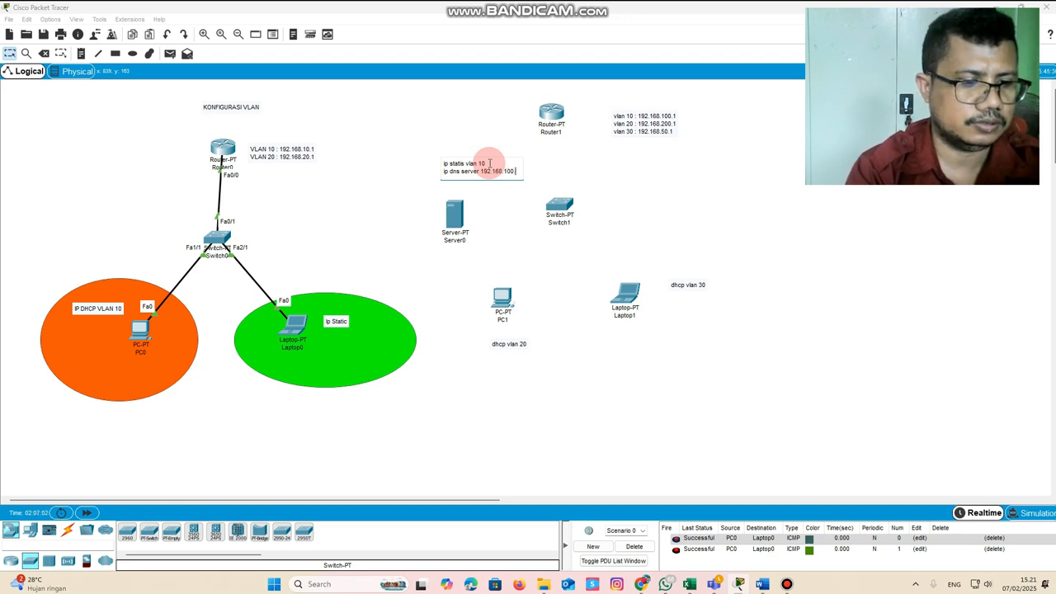
type("0")
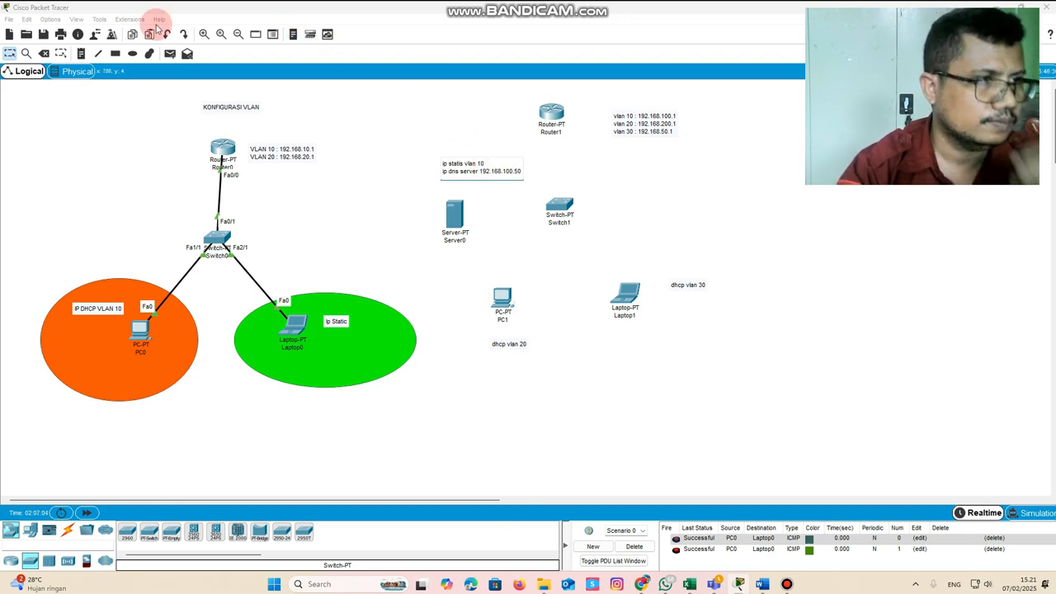
left_click_drag(456, 175, 427, 182)
Connect Router1's Fa0/0 port to Switch1's Fa0/1 port with a copper straight-through cable
left_click(68, 529)
left_click(174, 529)
left_click(551, 113)
left_click(575, 144)
left_click(559, 204)
left_click(580, 224)
left_click(170, 531)
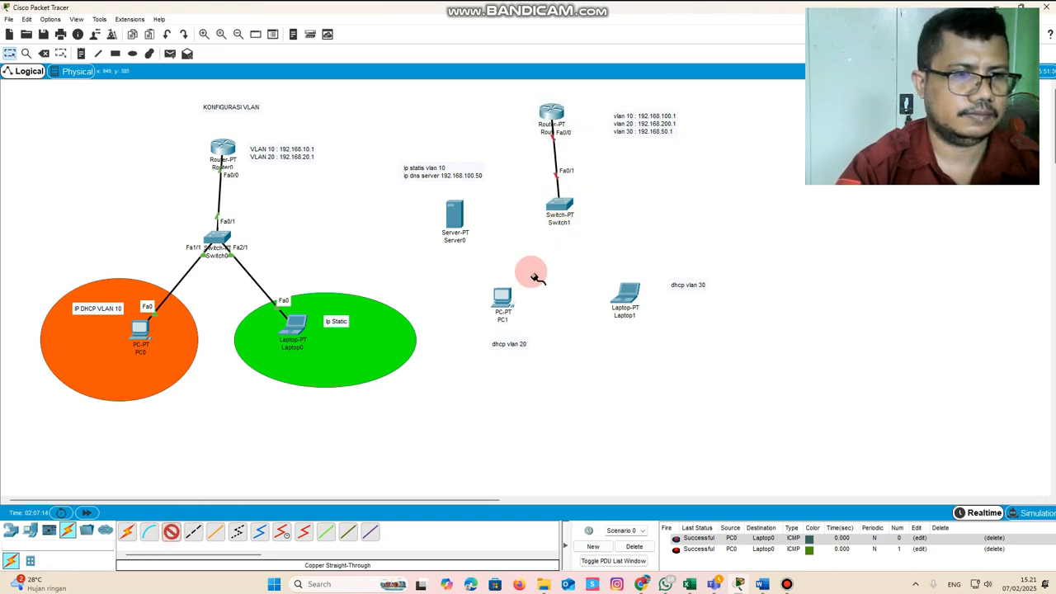
Connect Switch1's Fa1/1 port to Server0's Fa0 port with a copper straight-through cable
left_click(554, 203)
left_click(587, 221)
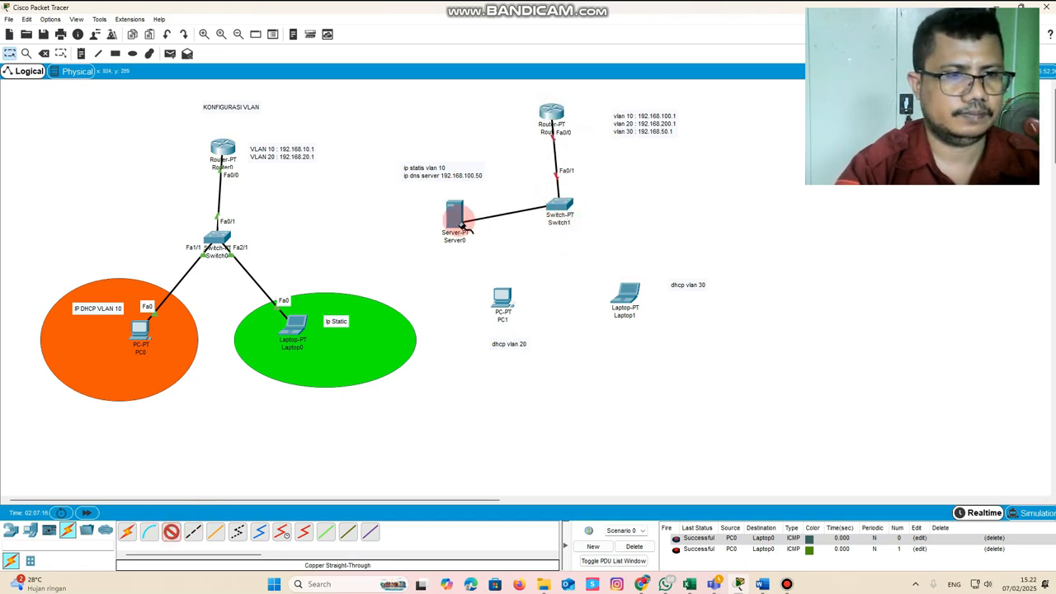
left_click(471, 237)
left_click(486, 223)
Connect Switch1's FastEthernet2/1 port to PC1's Fa0 port with a copper straight-through cable
left_click(173, 532)
left_click(564, 205)
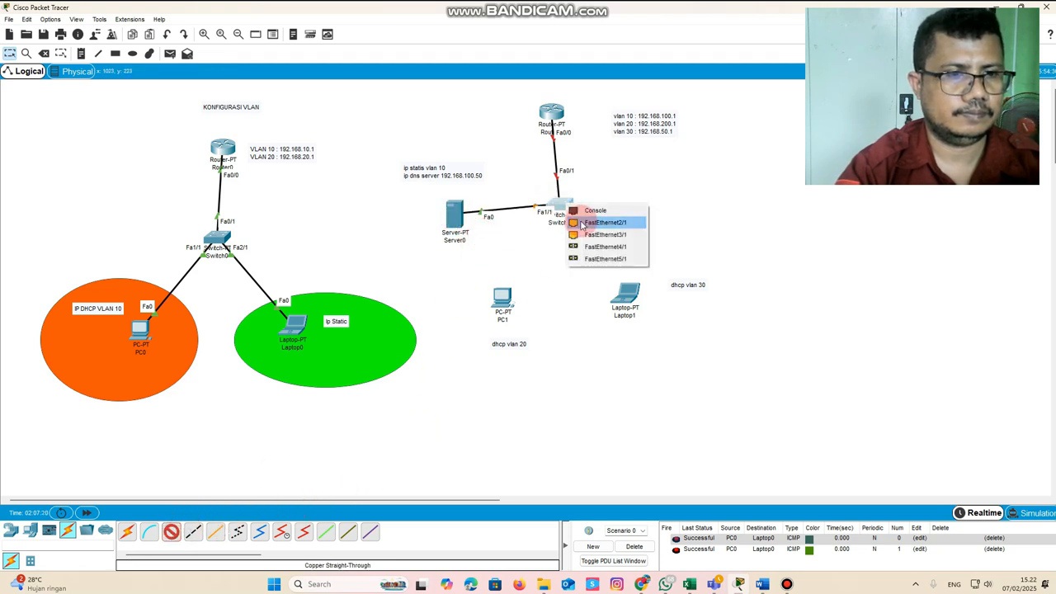
left_click(599, 229)
left_click(501, 316)
left_click(503, 347)
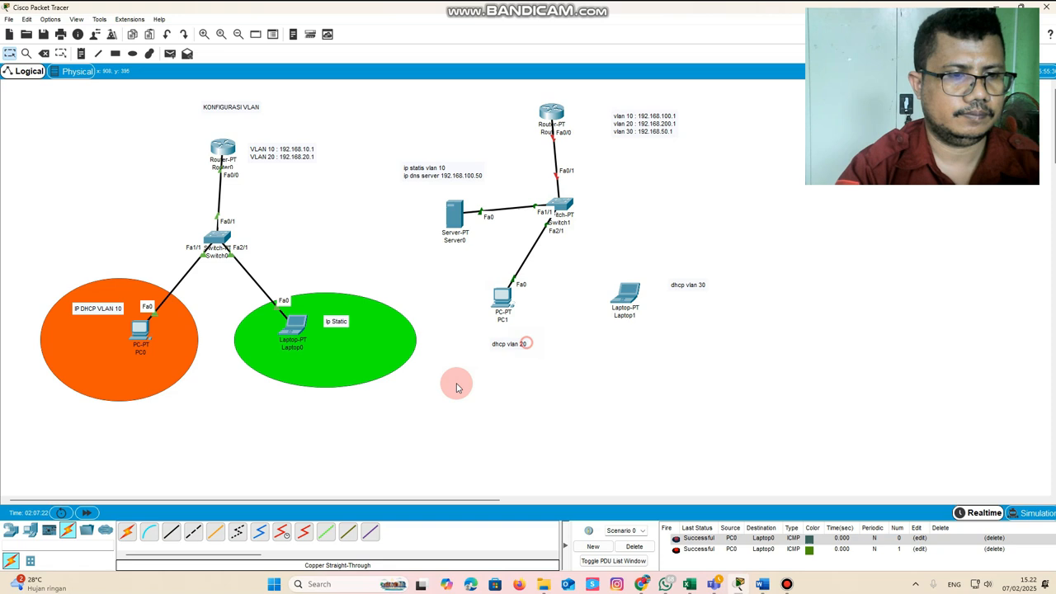
Connect Switch1's Fa3/1 port to Laptop1's Fa0 port with a copper straight-through cable
left_click(171, 531)
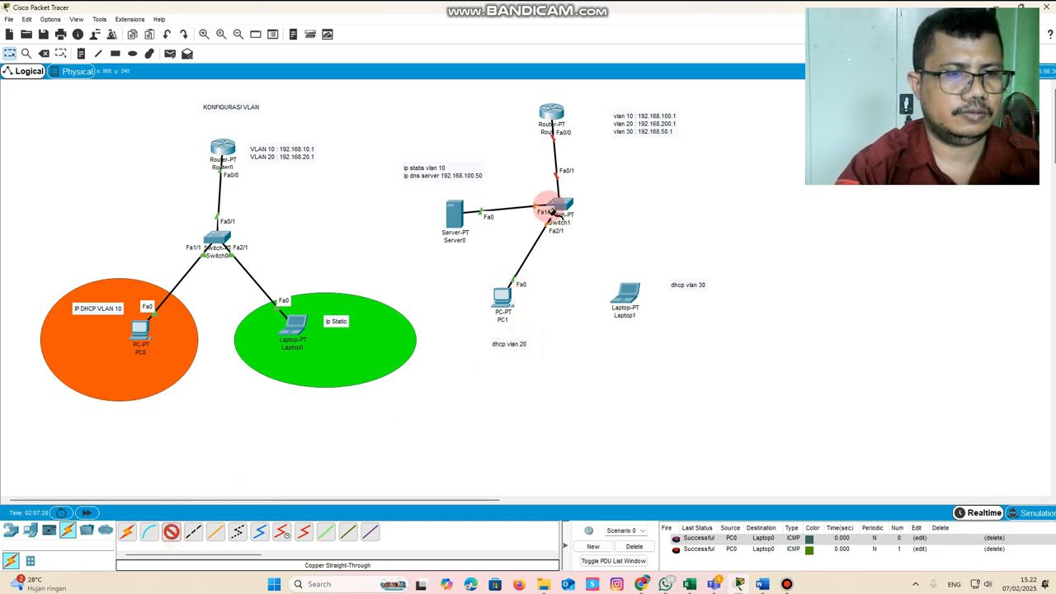
left_click(559, 205)
left_click(599, 224)
left_click(626, 294)
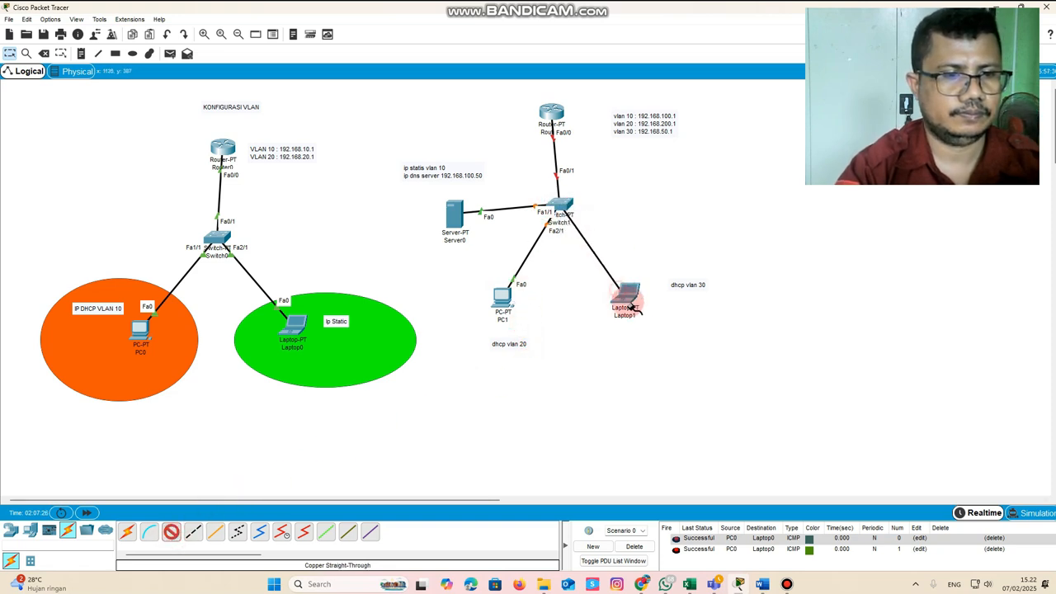
left_click(653, 330)
Tidy the second network's layout by repositioning Laptop1, PC1 and its note, the Server0 note, and Router1 directly above Switch1
left_click_drag(629, 291, 648, 267)
left_click_drag(500, 297, 494, 289)
left_click_drag(503, 353, 497, 334)
left_click_drag(438, 177, 435, 178)
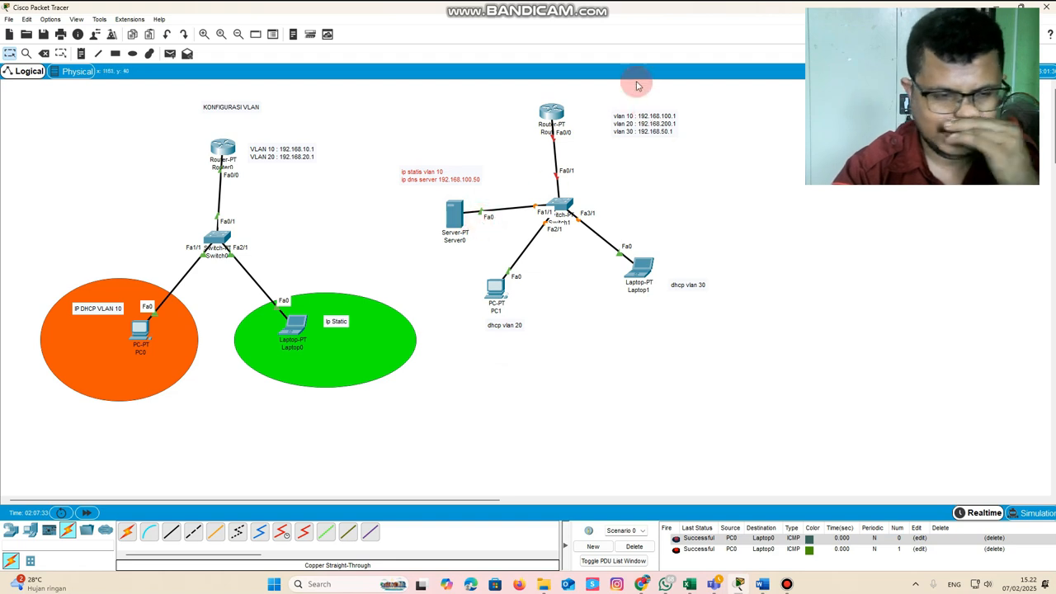
left_click_drag(549, 113, 561, 113)
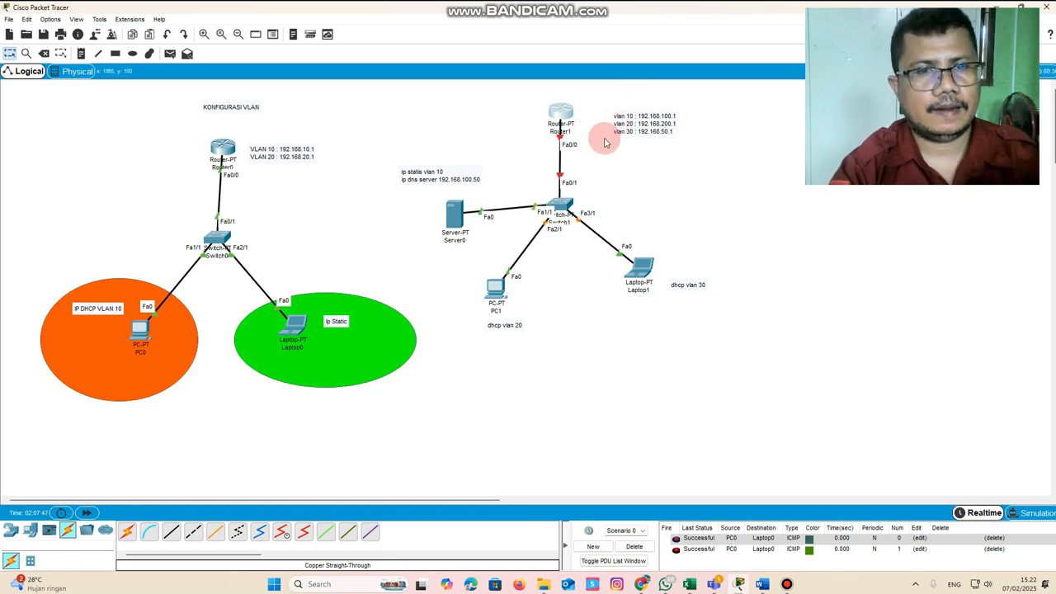
Open Router1's configuration and switch on its FastEthernet0/0 port
left_click(563, 113)
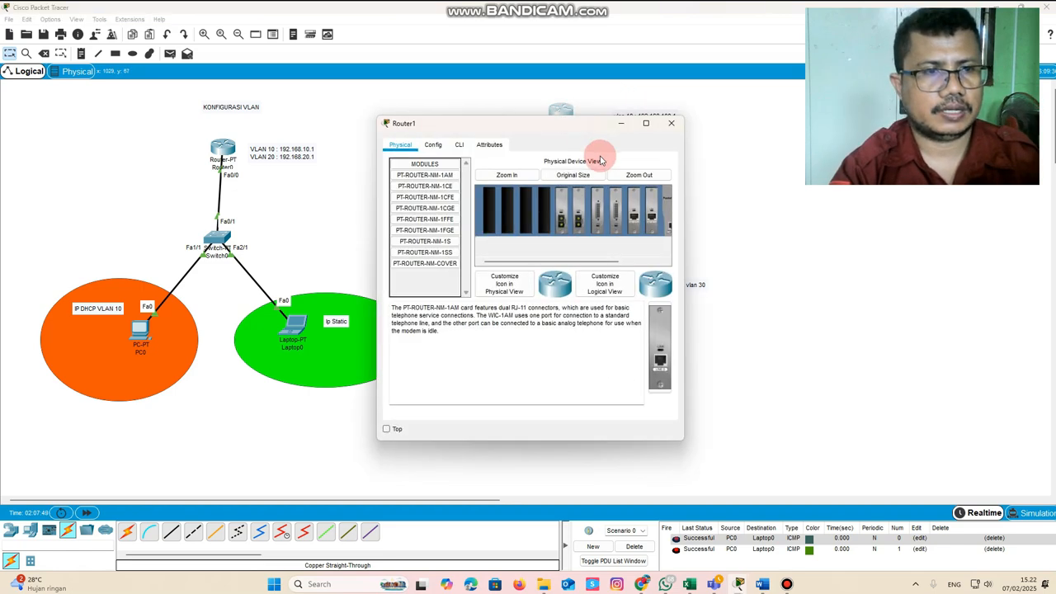
left_click_drag(568, 121, 350, 128)
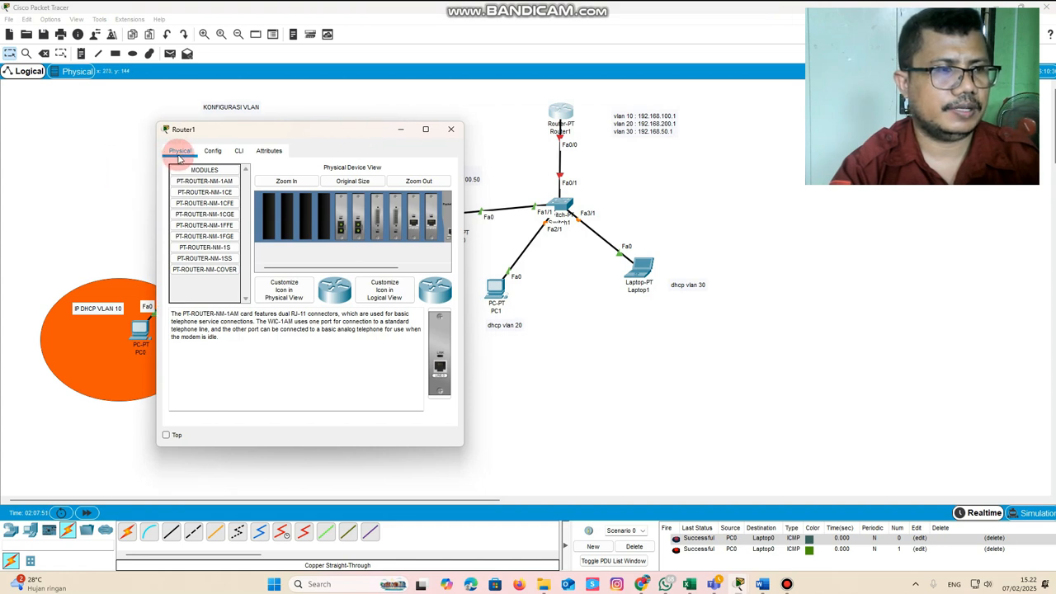
left_click(212, 150)
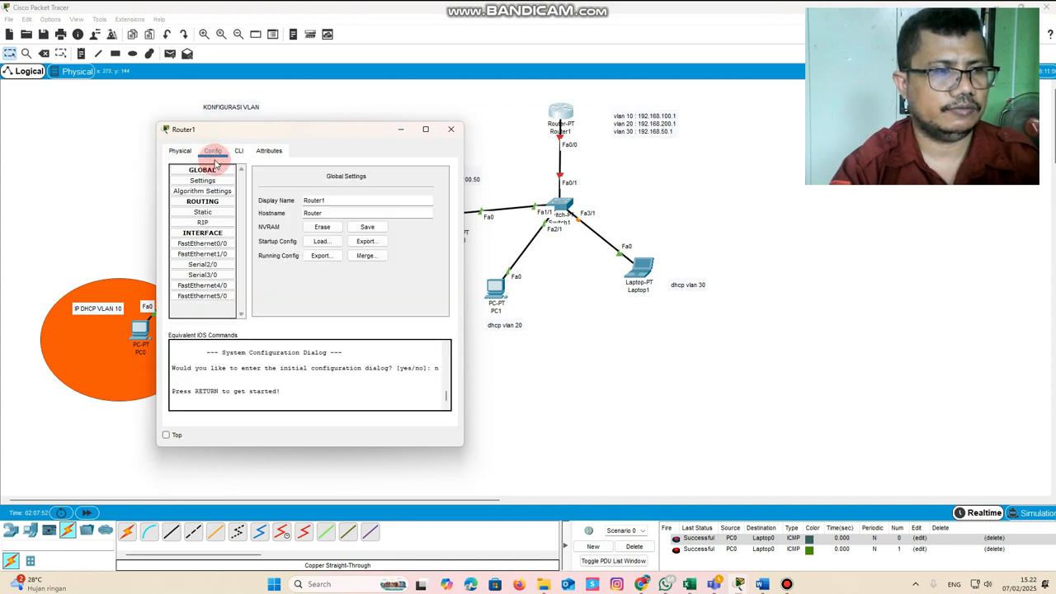
left_click(206, 243)
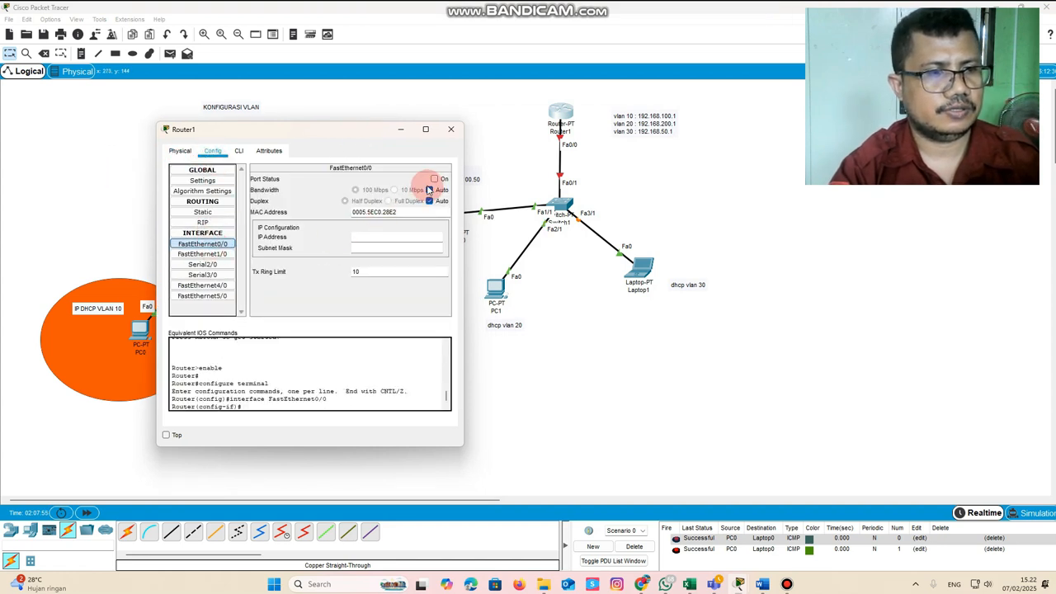
left_click(434, 179)
Create the subinterface fa0/0.10 in Router1's command line
left_click(239, 152)
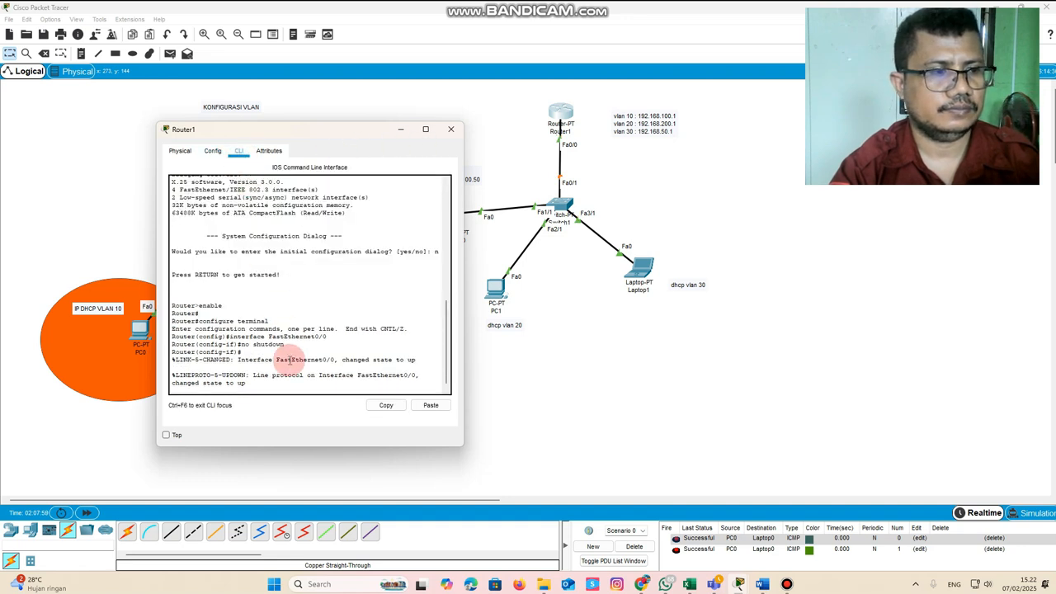
key("Return")
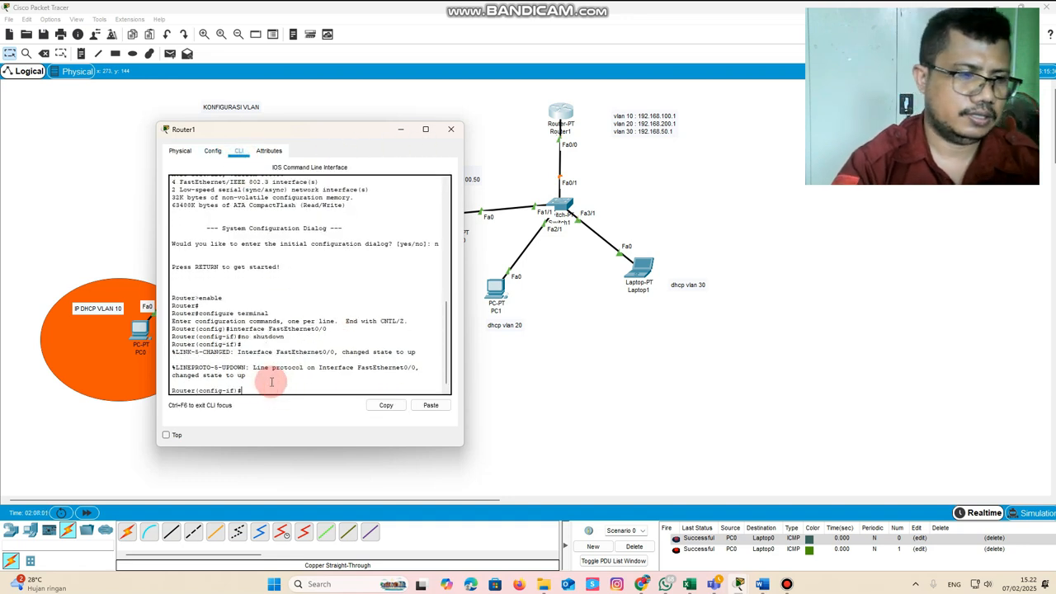
left_click(297, 132)
left_click_drag(296, 132, 280, 99)
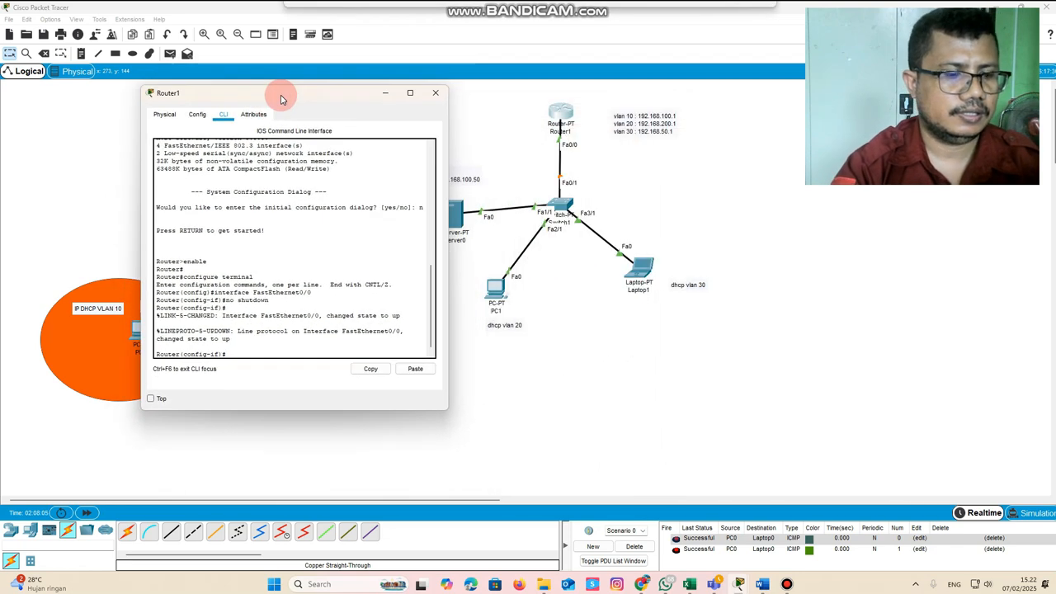
type("interf")
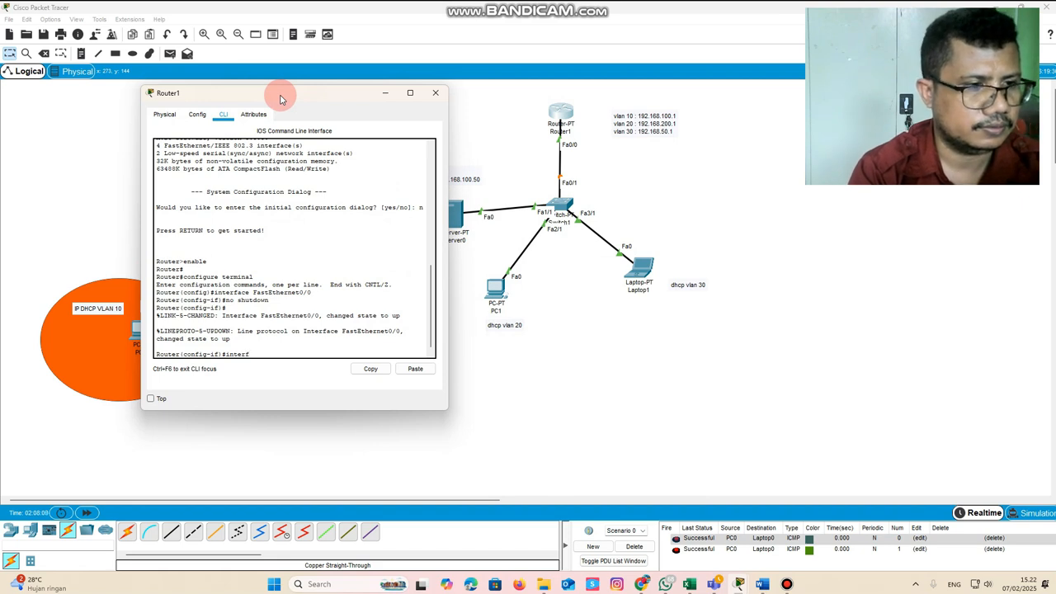
type("ace fa0/0.10")
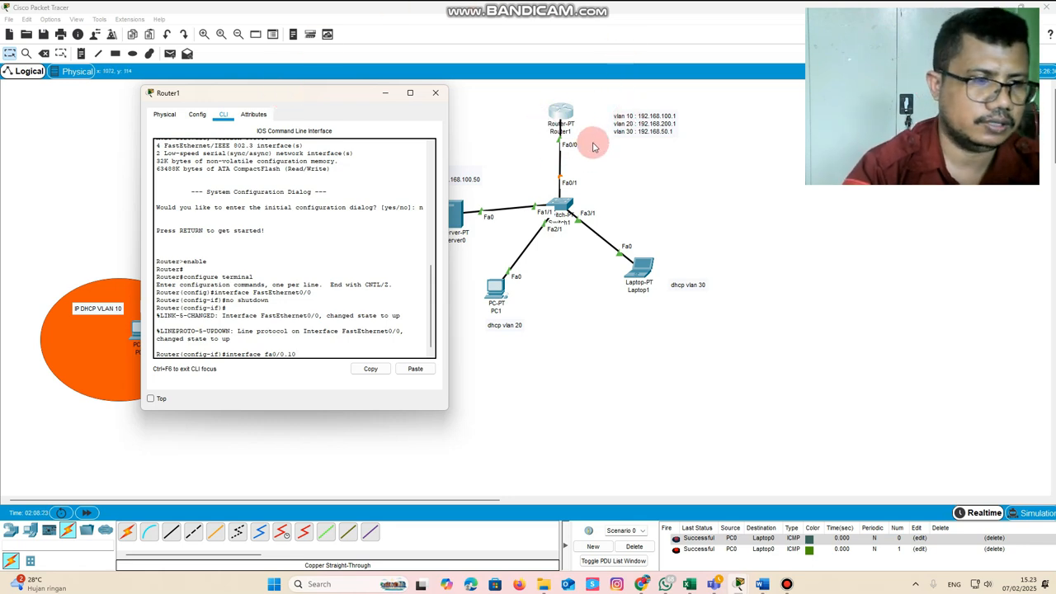
key("Return")
key("Return")
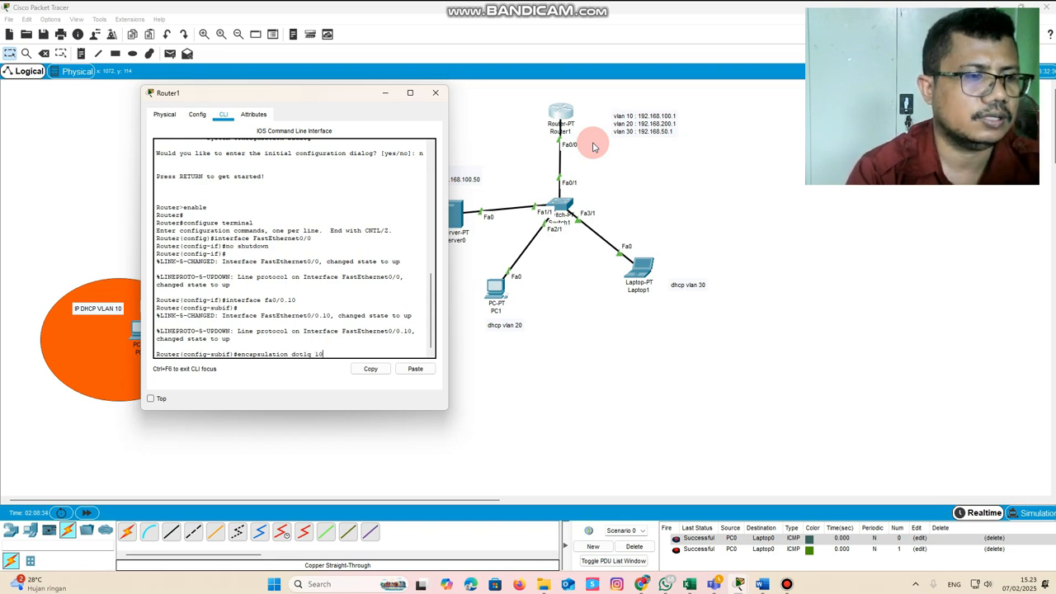
Give fa0/0.10 encapsulation dot1q 10 and the IP address 192.168.100.1 255.255.255.0, and exit the subinterface
key("Return")
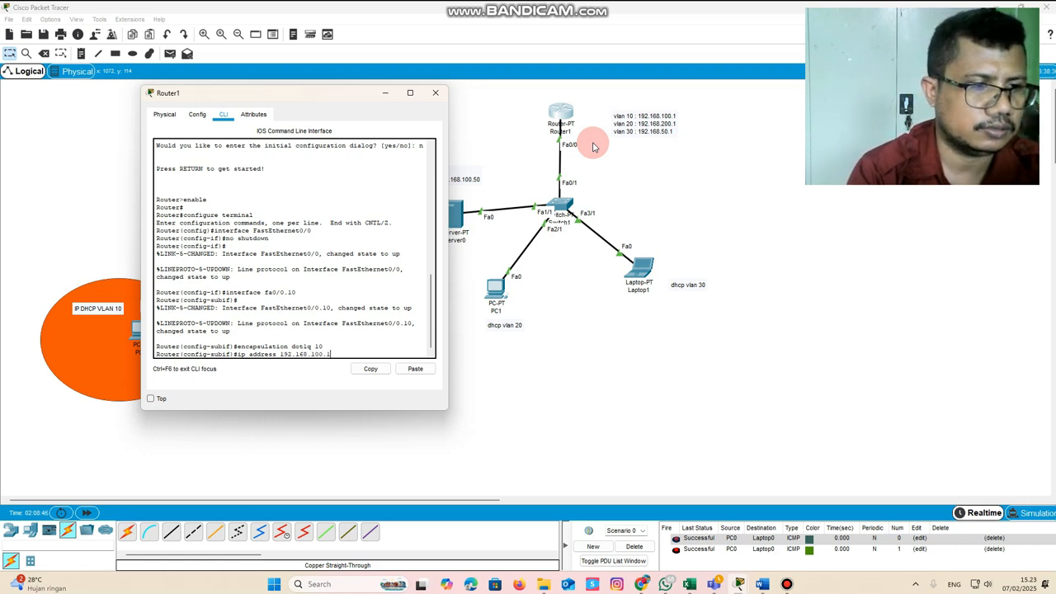
key("Return")
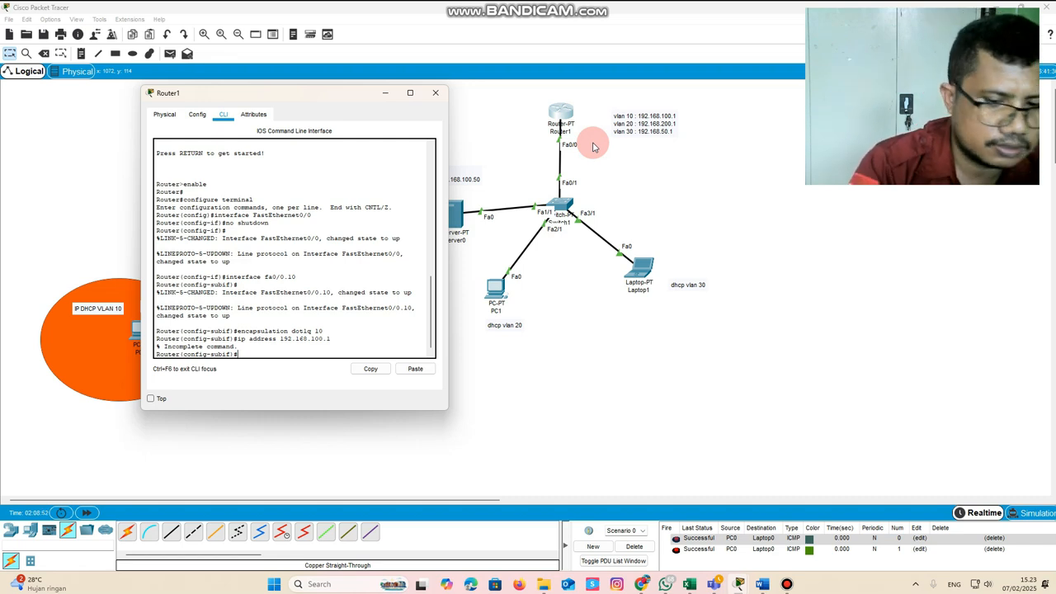
key("Up")
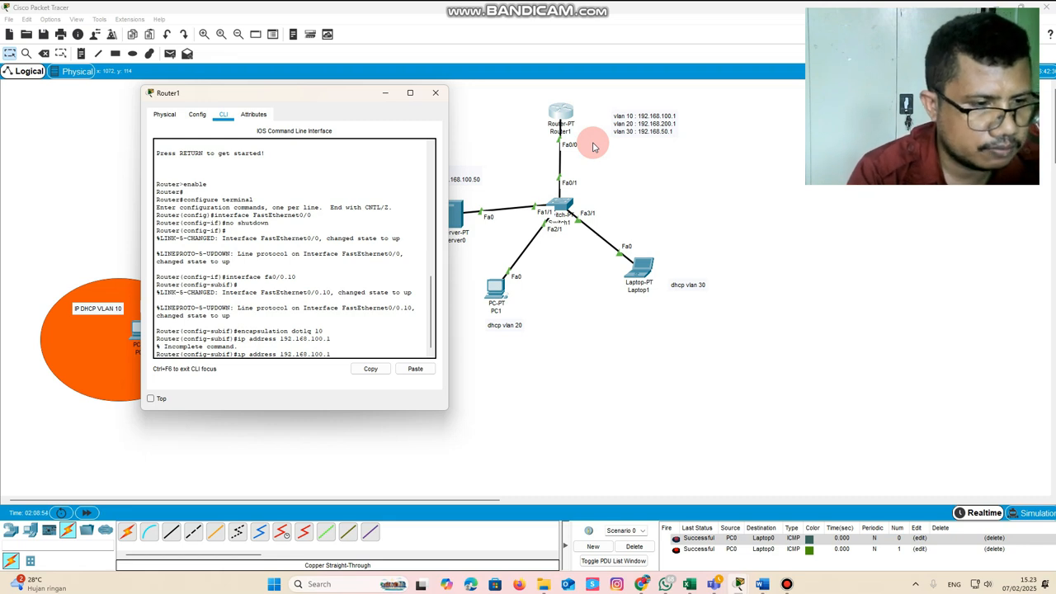
type("255.255.2")
type("55")
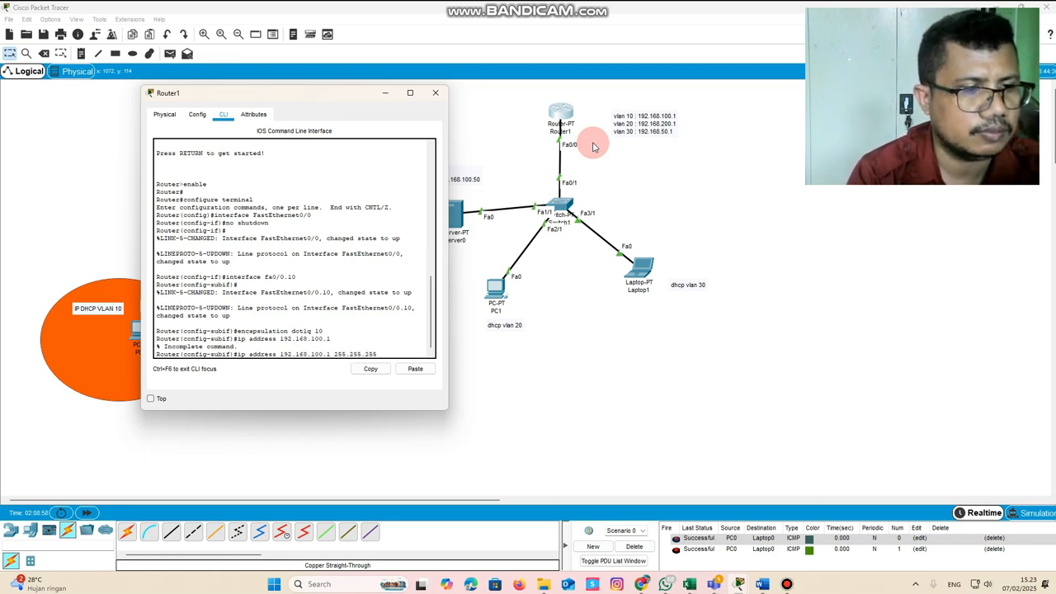
type(".0")
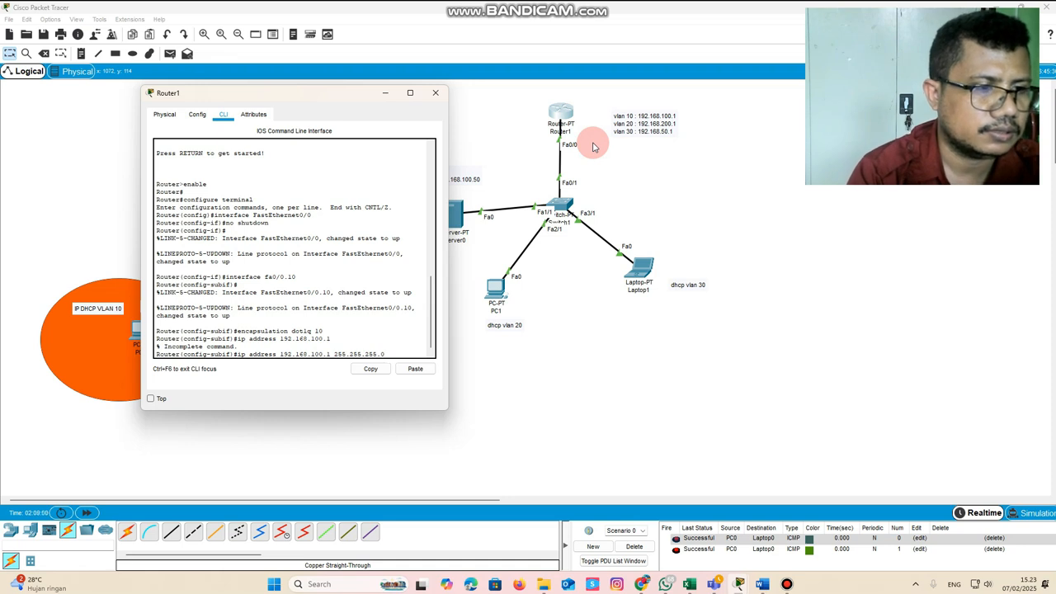
key("Return")
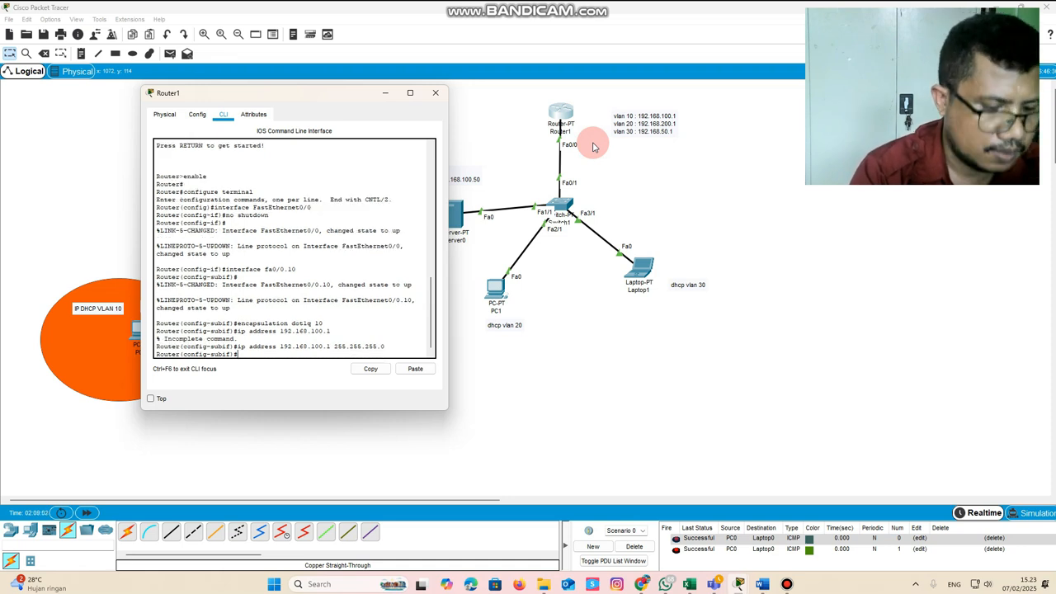
type("exi")
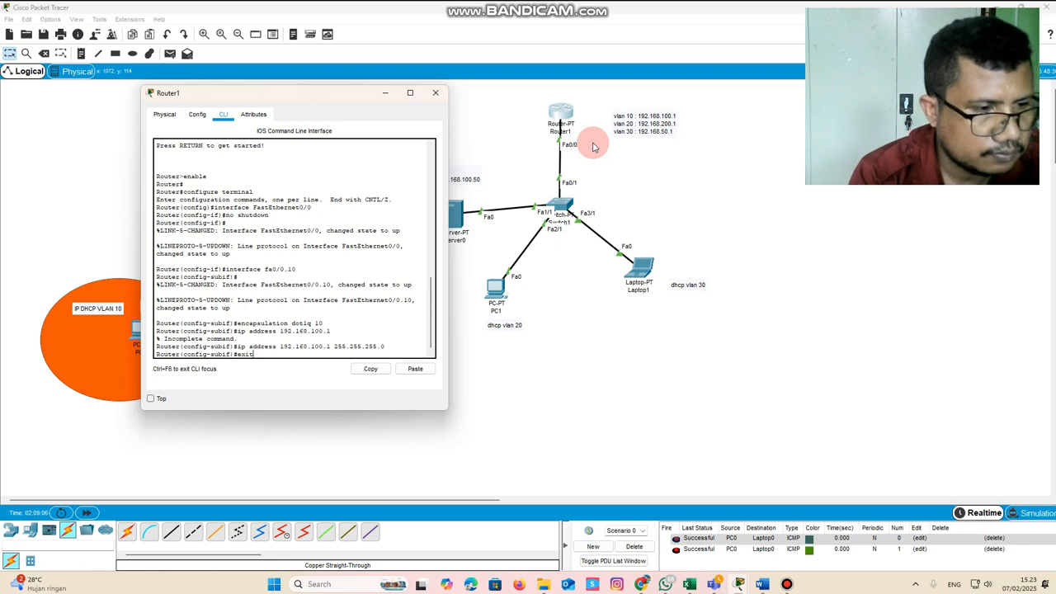
type("t")
key("Return")
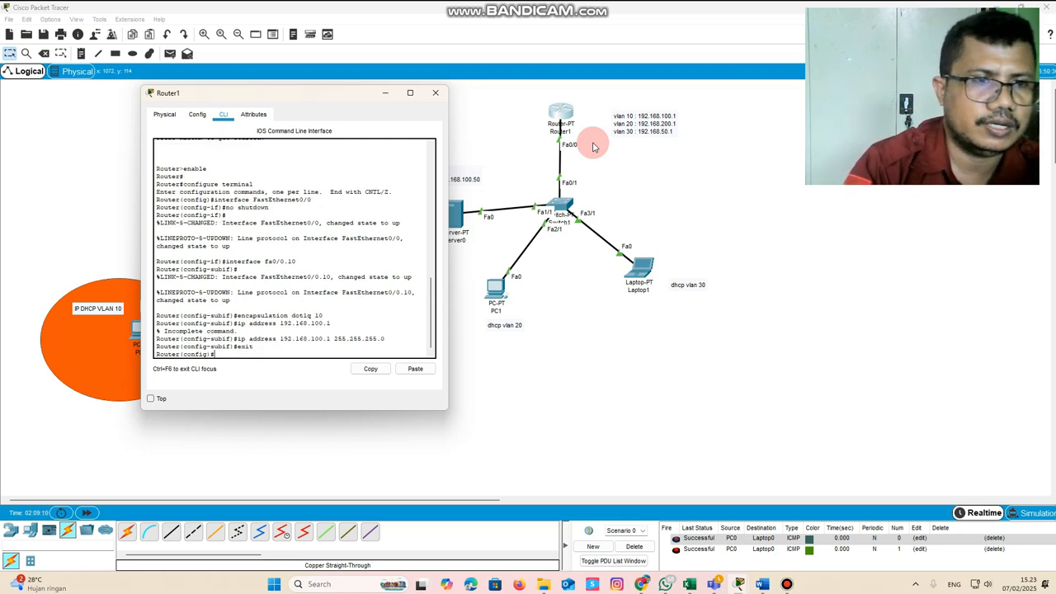
Create the subinterface fa0/0.20 on Router1 by reusing the earlier interface command
key("Up")
key("Up")
key("Up")
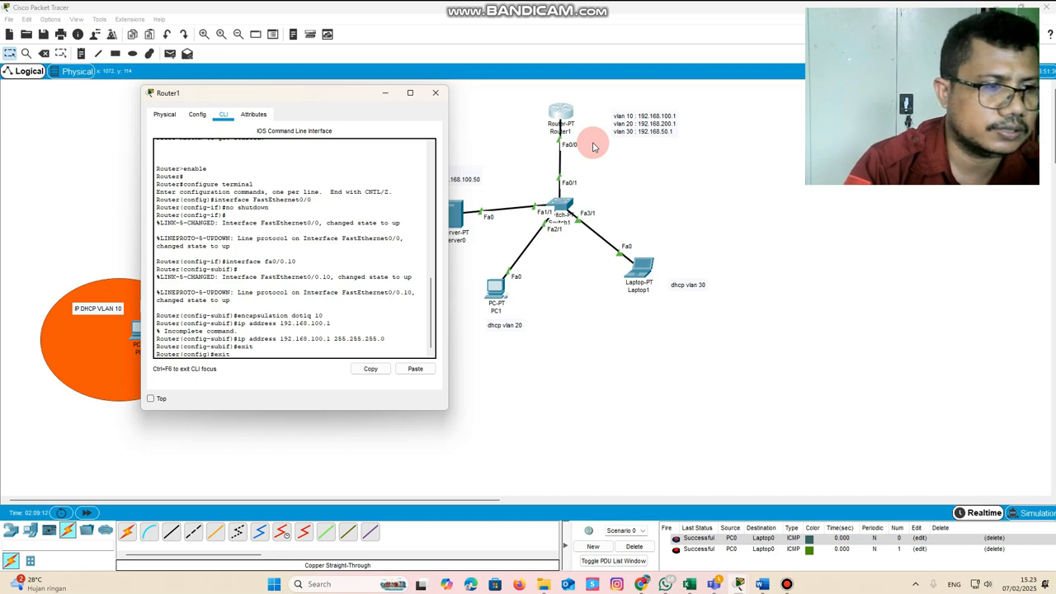
key("Up")
key("Up")
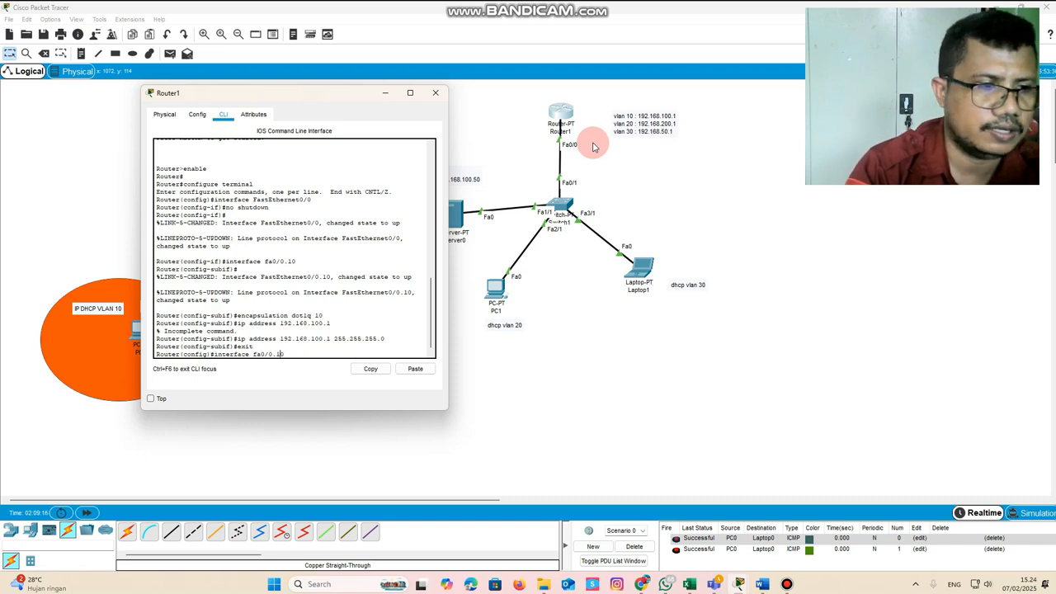
key("BackSpace")
key("BackSpace")
type("20")
key("Return")
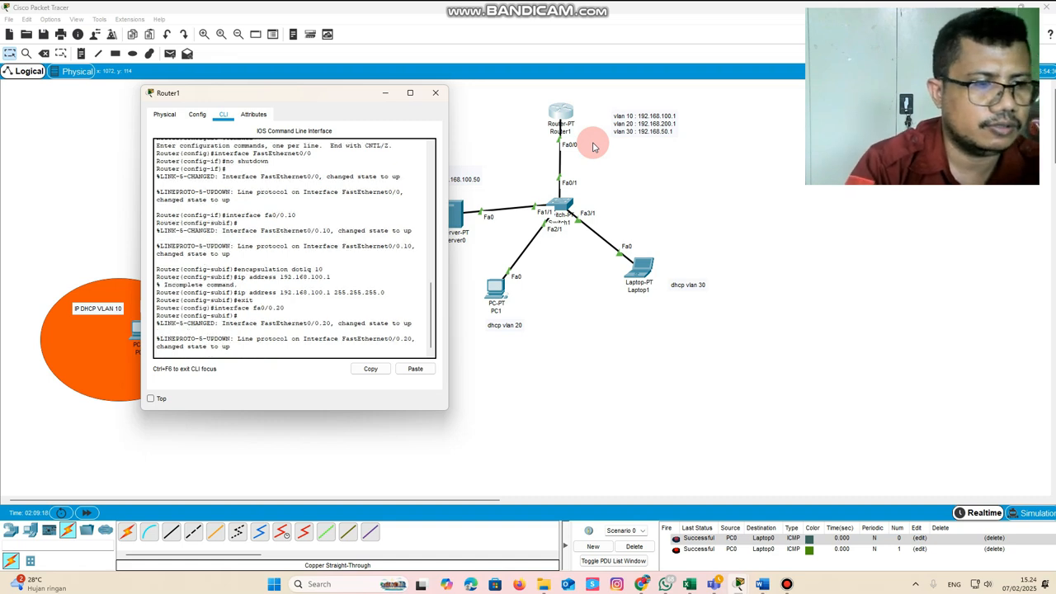
Set the encapsulation of subinterface fa0/0.20 to dot1q 20
key("Up")
key("Up")
key("Up")
key("Up")
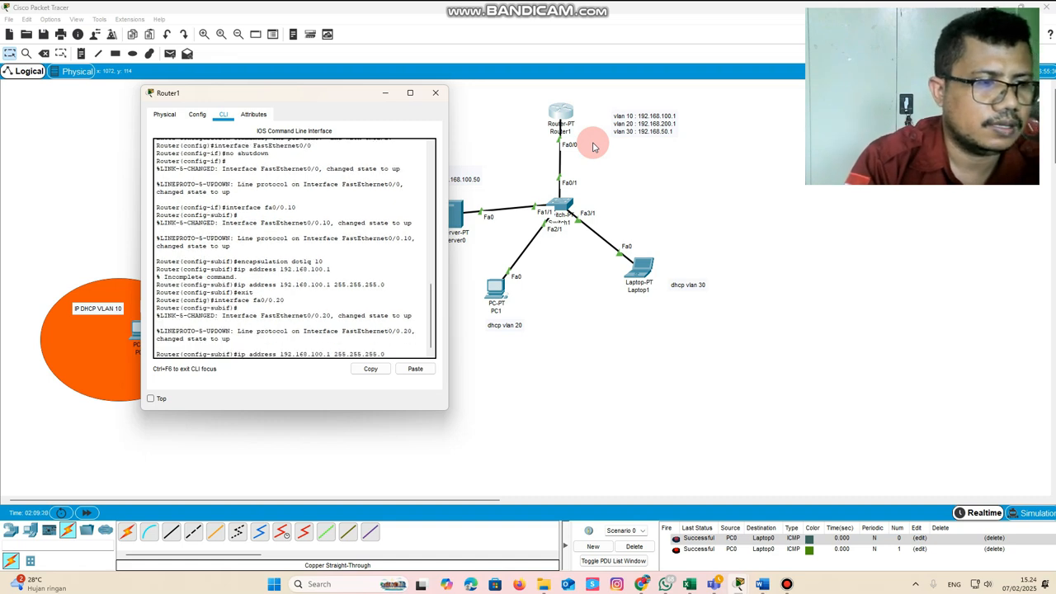
key("Up")
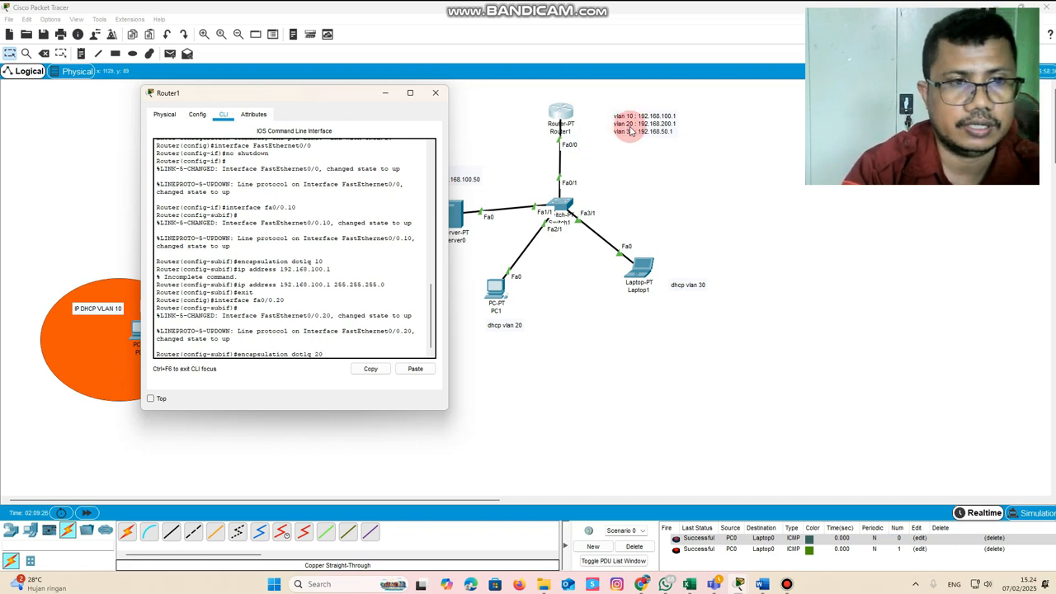
key("Return")
Assign the IP address 192.168.200.1 255.255.255.0 to fa0/0.20 and exit the subinterface
key("Up")
key("Up")
key("Up")
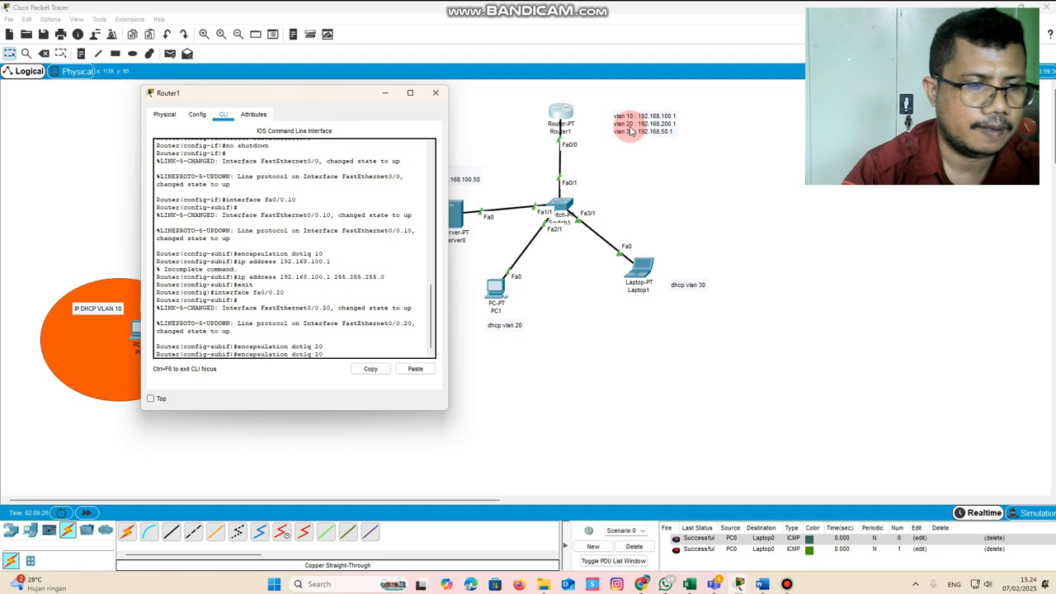
key("Up")
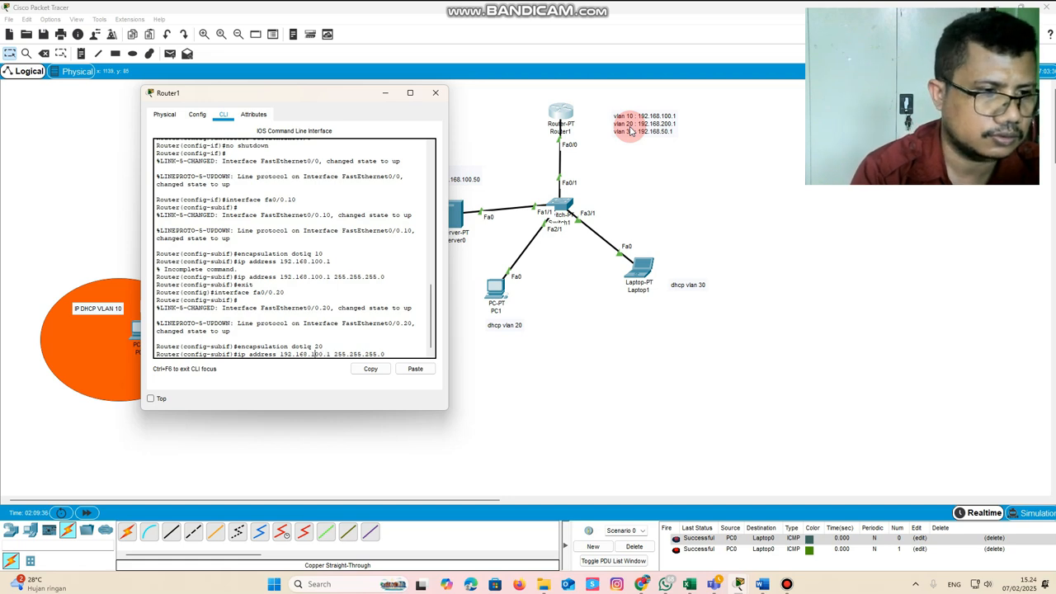
key("BackSpace")
type("2")
key("Return")
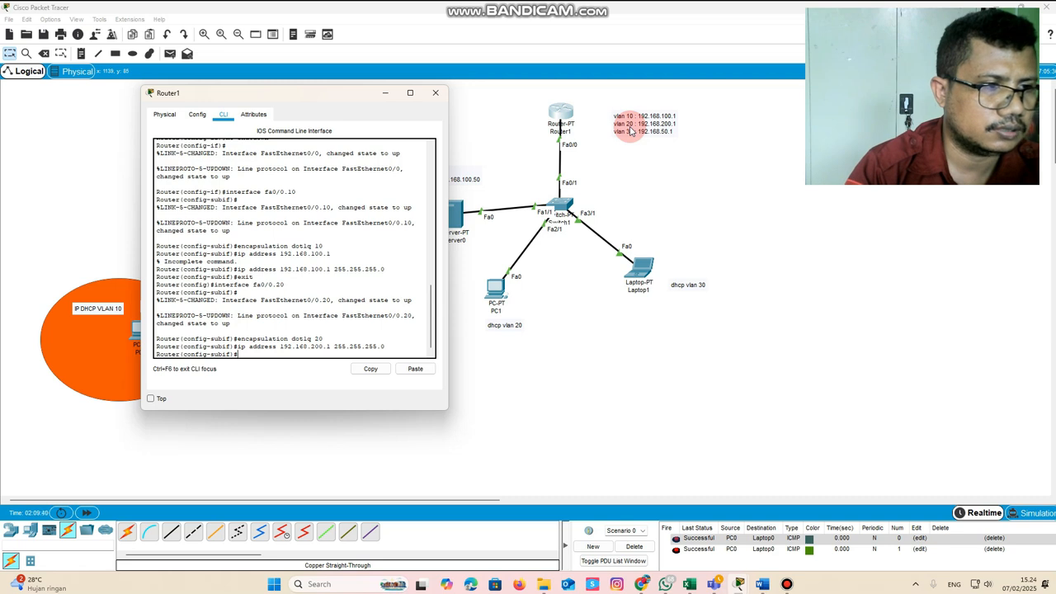
type("exit")
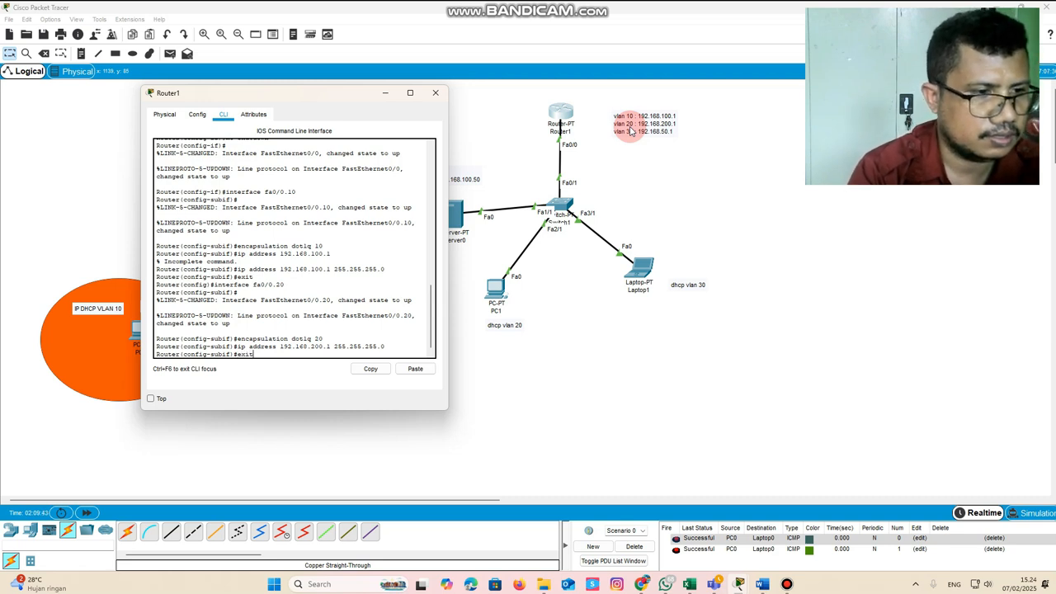
key("Return")
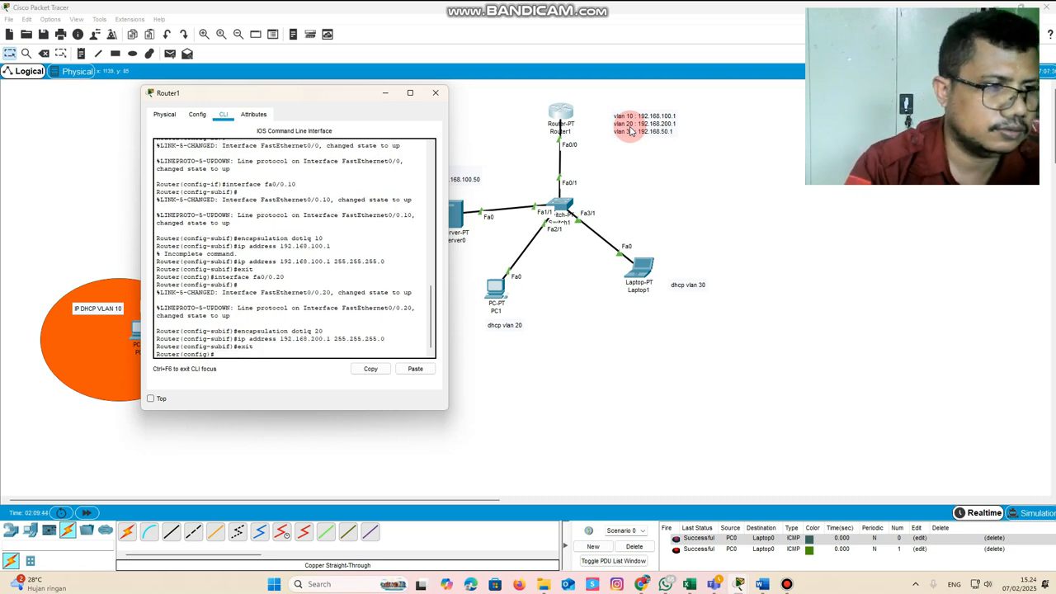
Create the subinterface fa0/0.30 on Router1 by reusing the earlier interface command
type("exit")
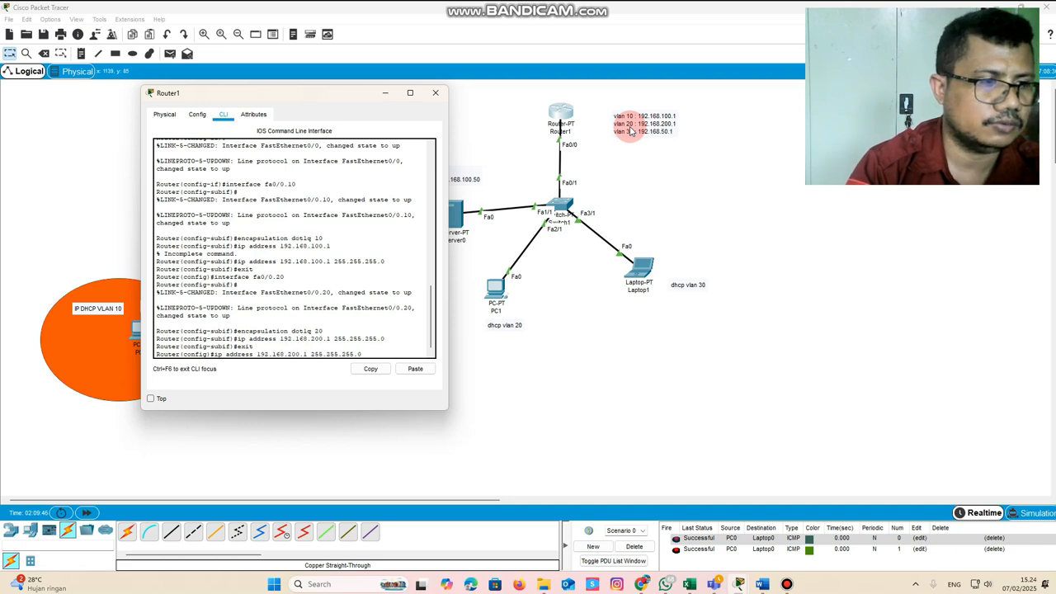
key("Up")
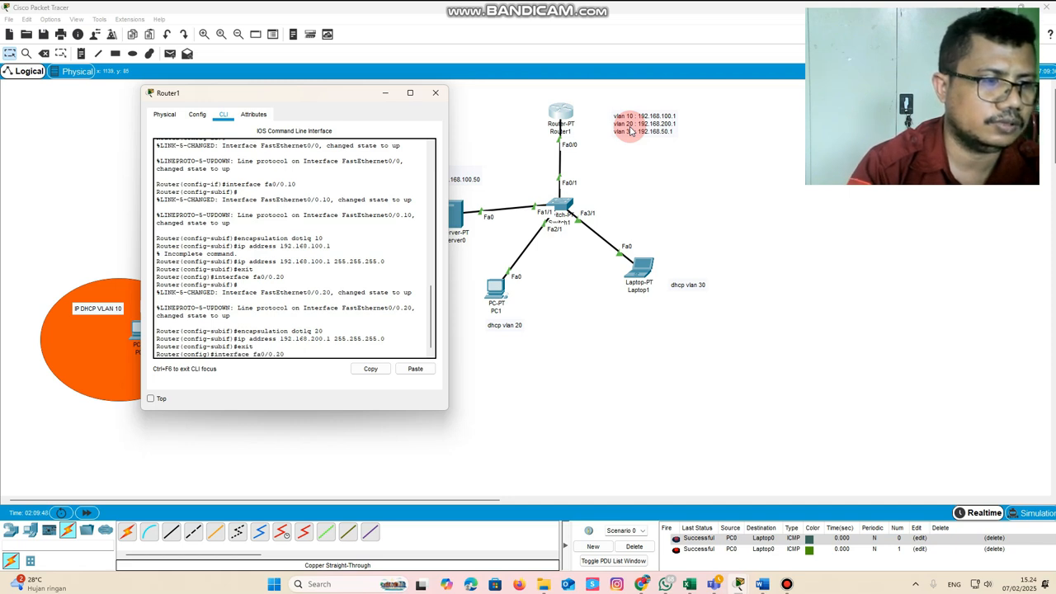
key("BackSpace")
type("3")
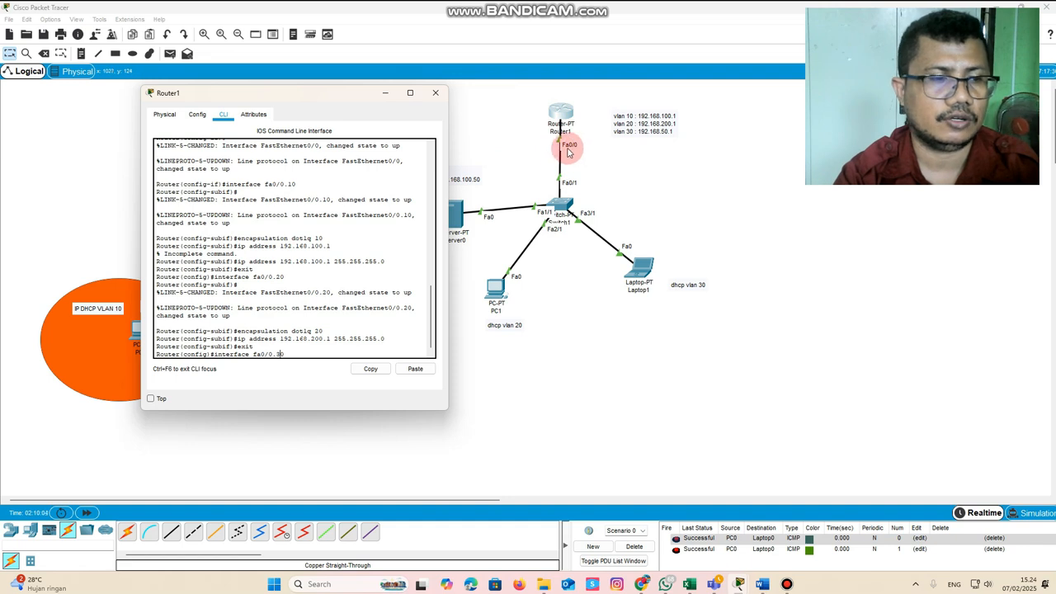
key("Return")
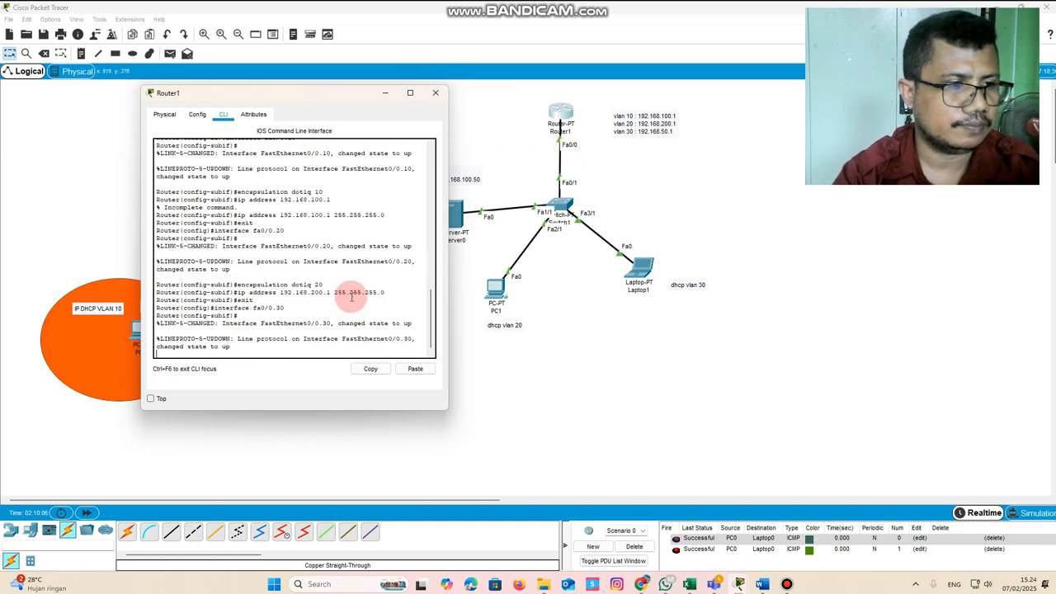
Set the encapsulation of subinterface fa0/0.30 to dot1q 30
key("Return")
key("Up")
key("Up")
key("Up")
key("Up")
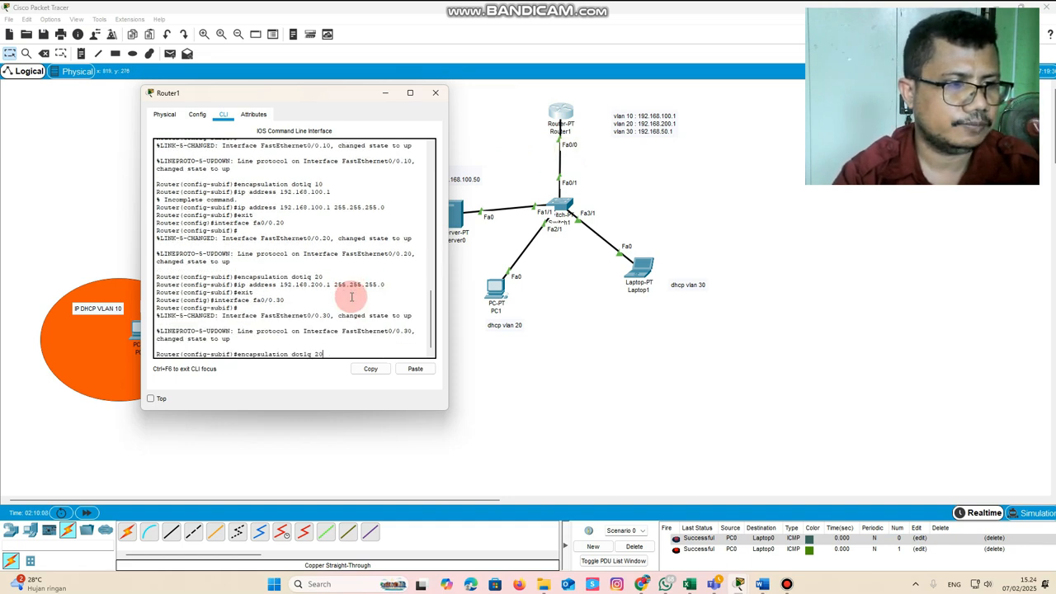
key("BackSpace")
type("3")
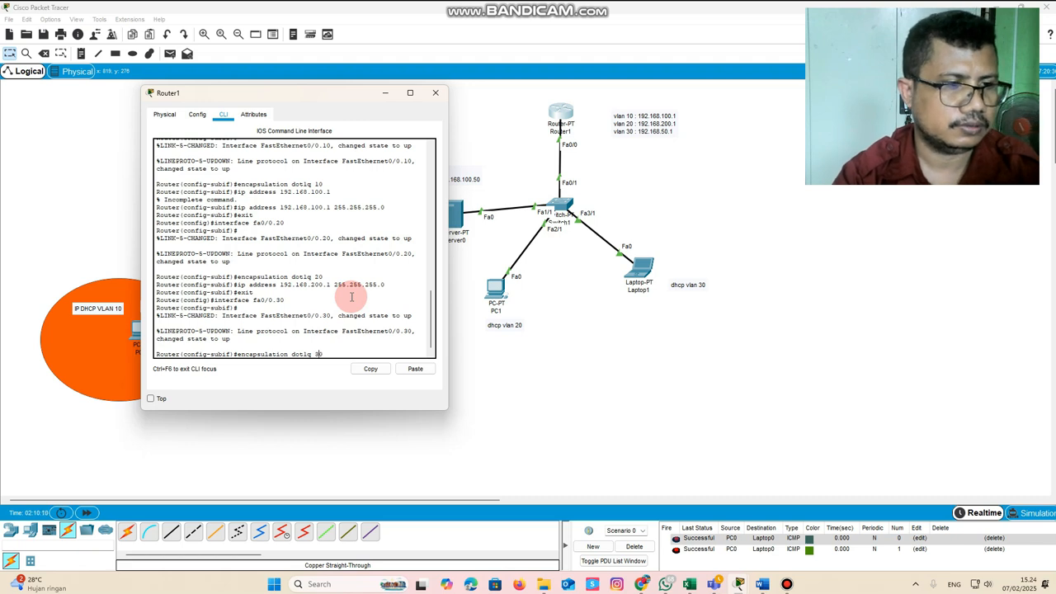
key("Return")
Assign the IP address 192.168.50.1 255.255.255.0 to fa0/0.30 and exit the subinterface
key("Up")
key("Up")
key("Up")
key("Up")
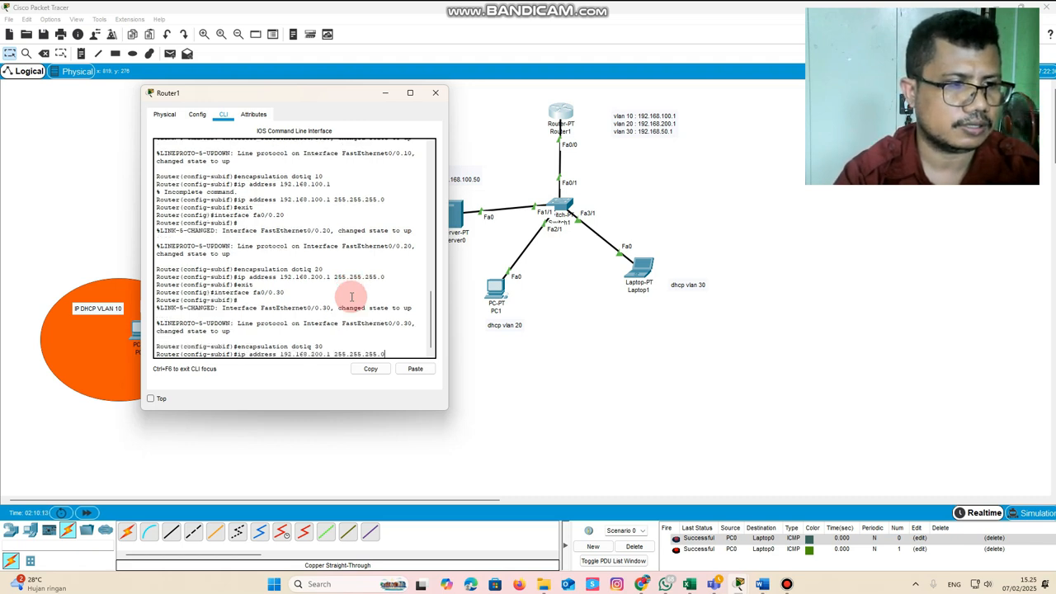
key("Left")
key("Left")
key("Left")
key("Left")
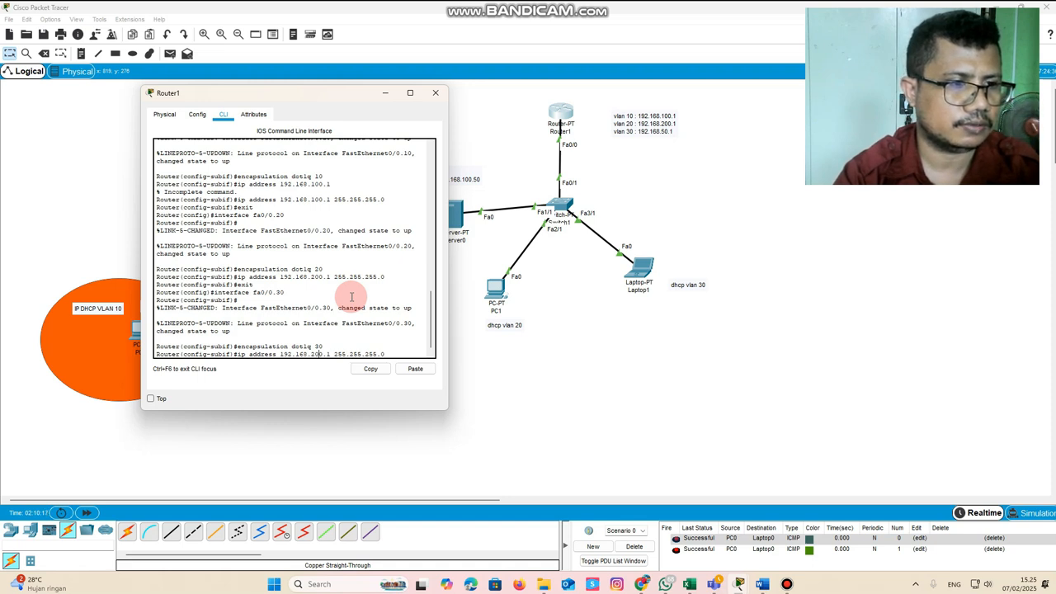
key("BackSpace")
key("BackSpace")
type("50")
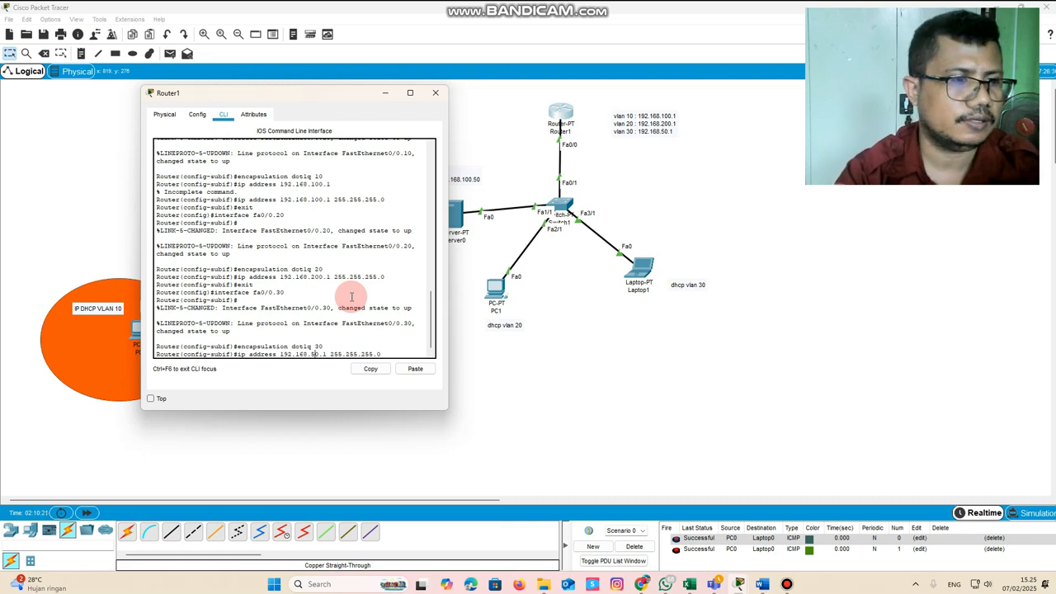
key("Return")
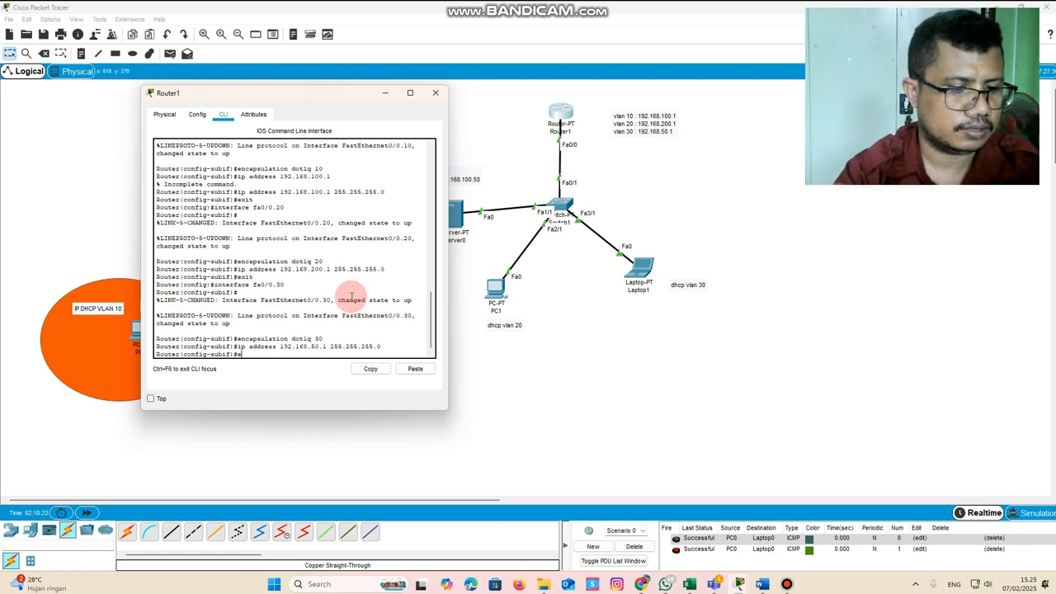
key("Return")
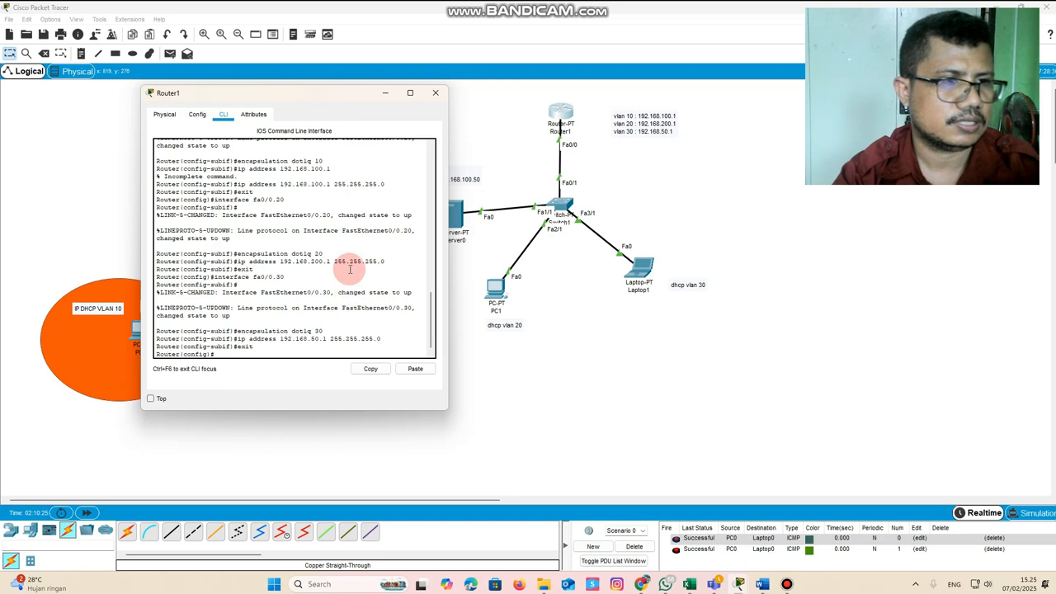
Move the Router1 window clear of the topology and create a DHCP pool named 20 on the router
left_click_drag(283, 98, 224, 66)
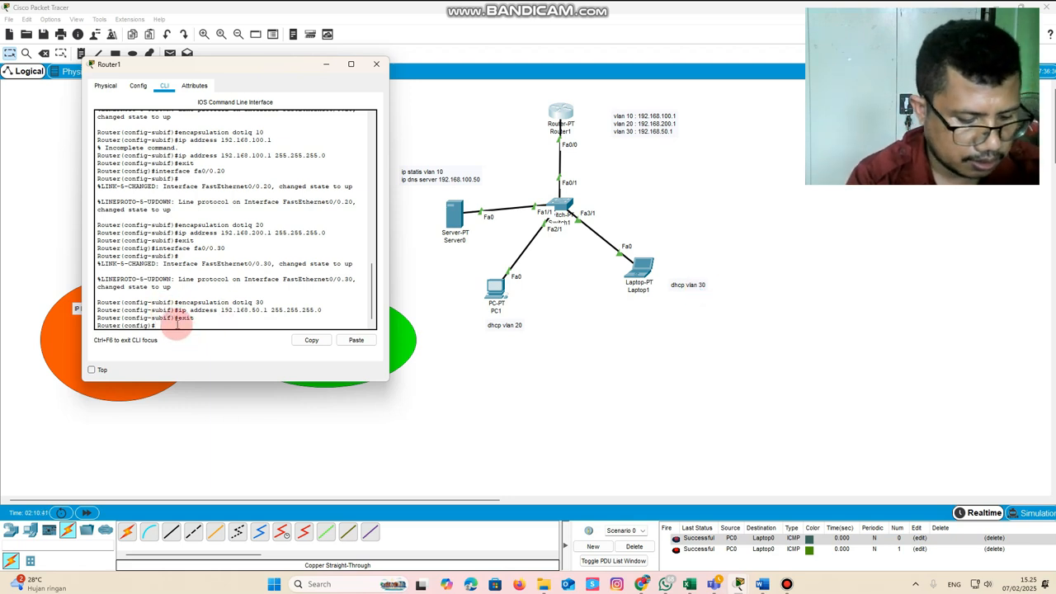
type("ip")
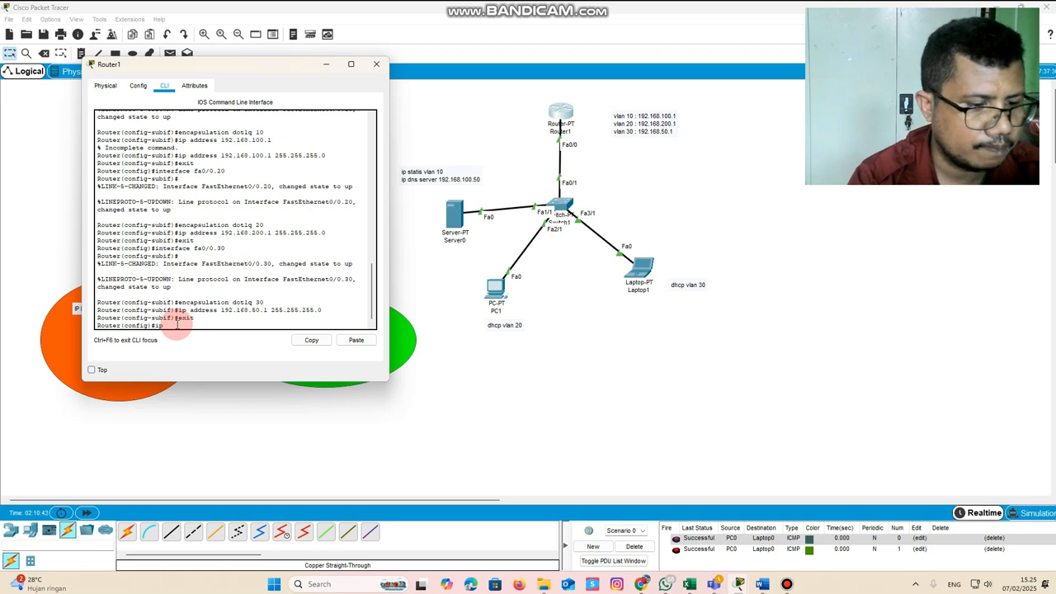
type(" dhcp pool 20")
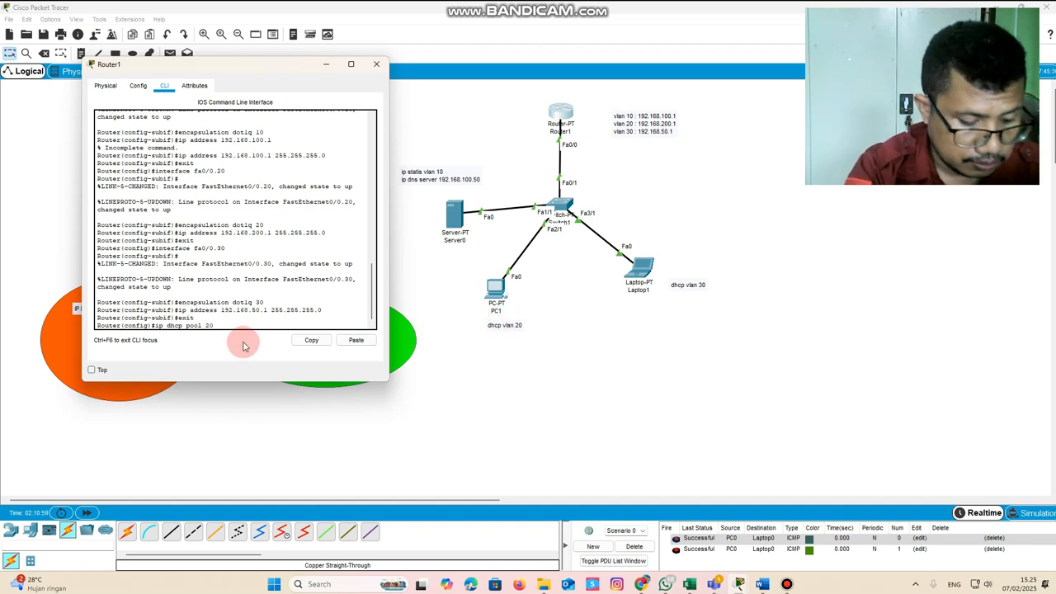
key("Return")
Define the network of DHCP pool 20 as 192.168.200.0 255.255.255.0
type("nfig)#n")
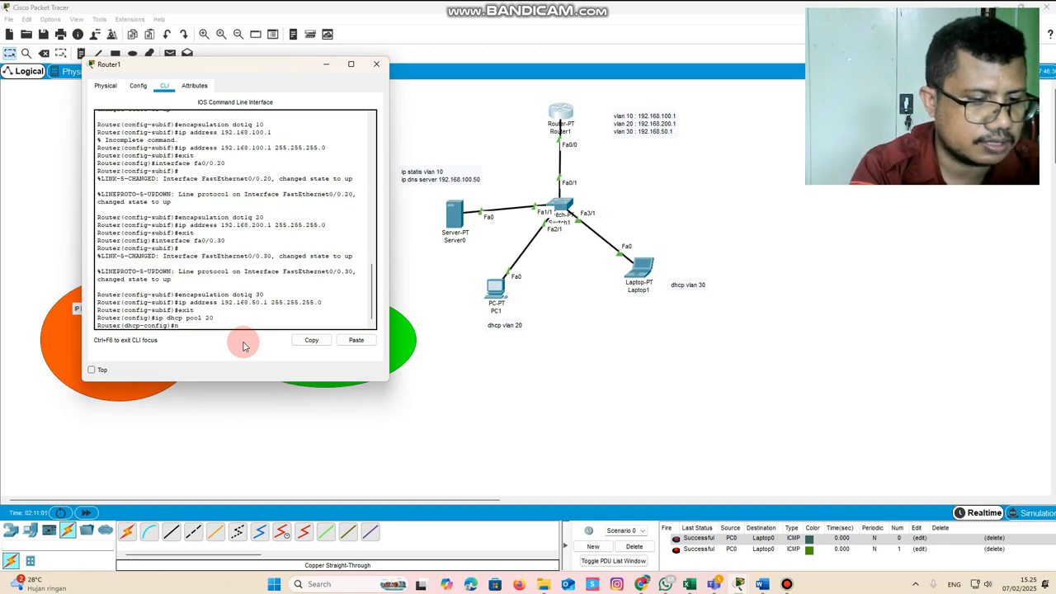
type("etwork")
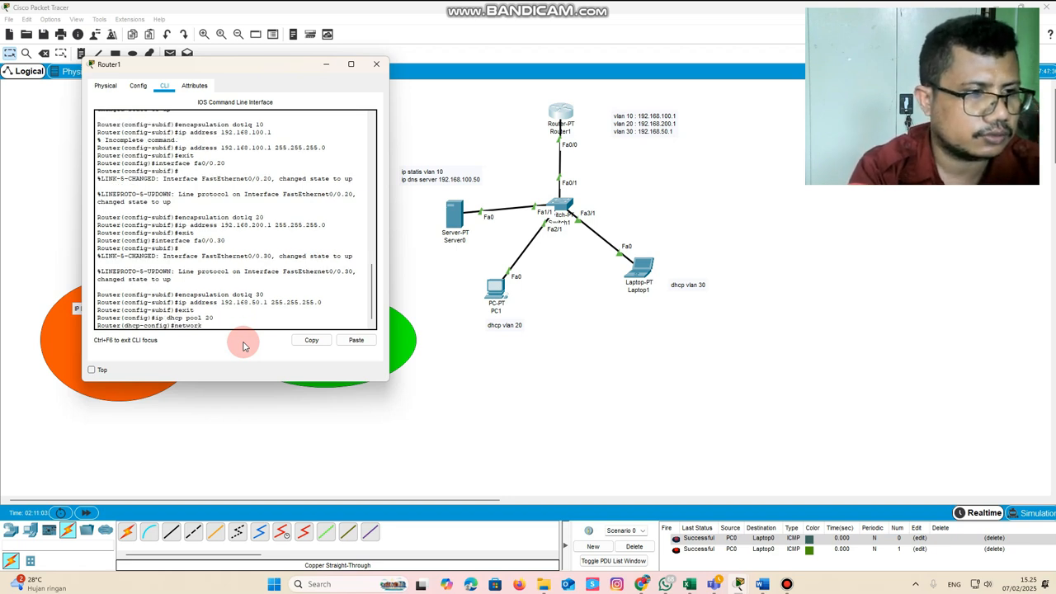
type(" 1 192.168")
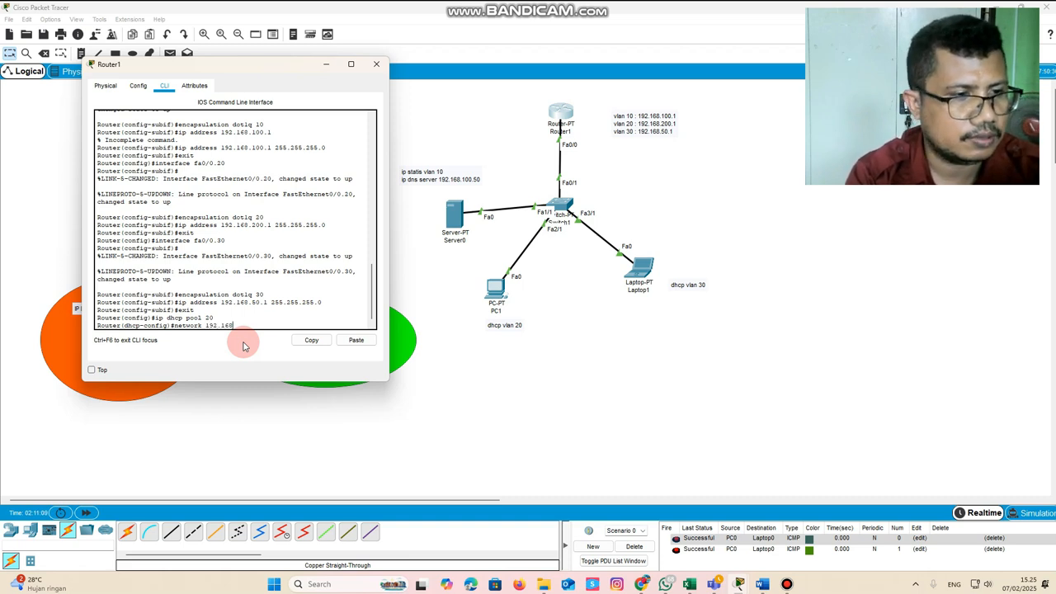
type(".")
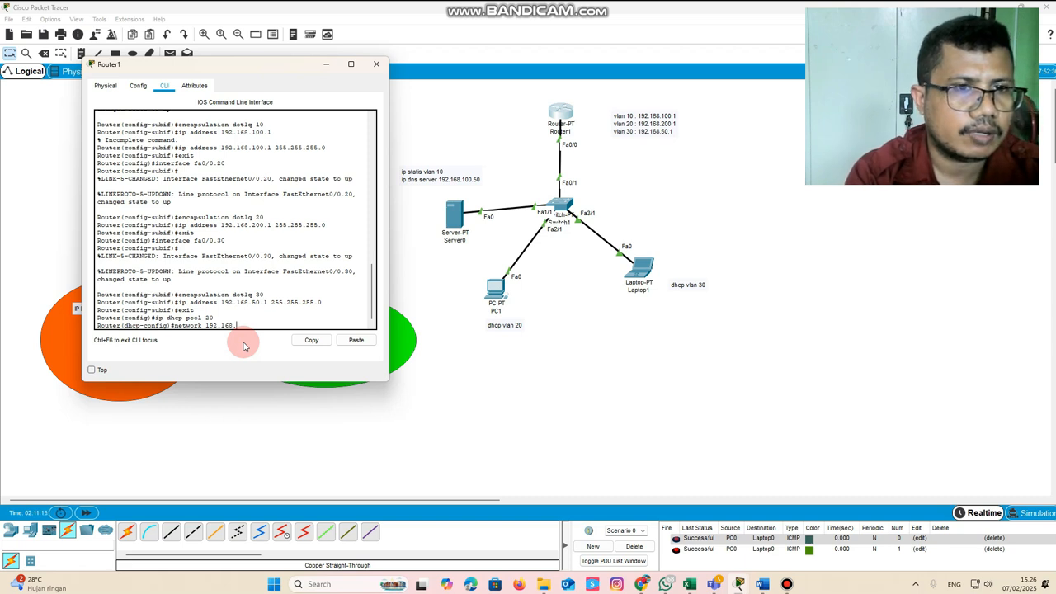
type("200")
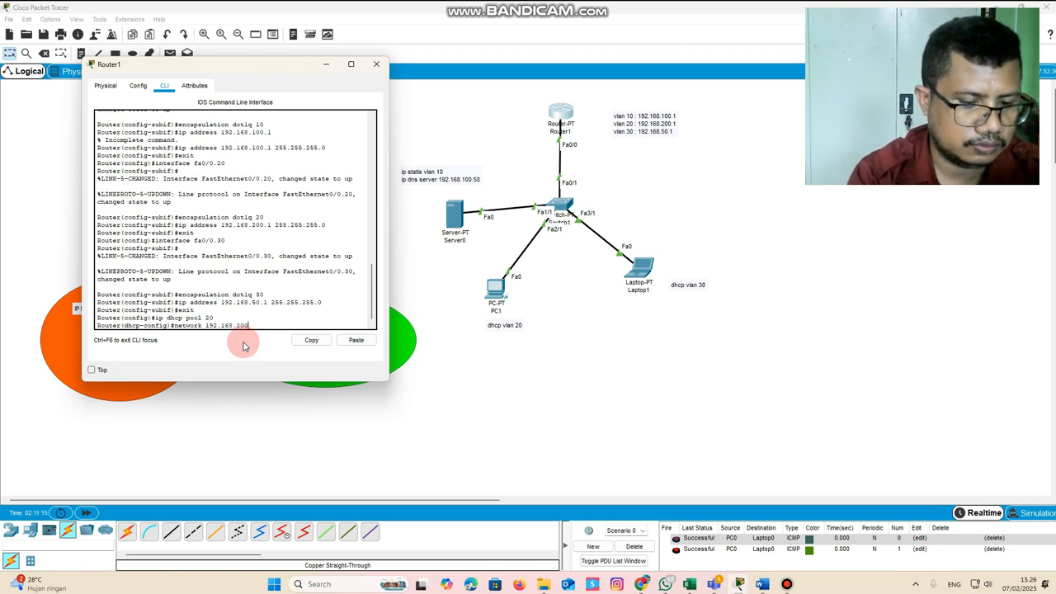
type(".")
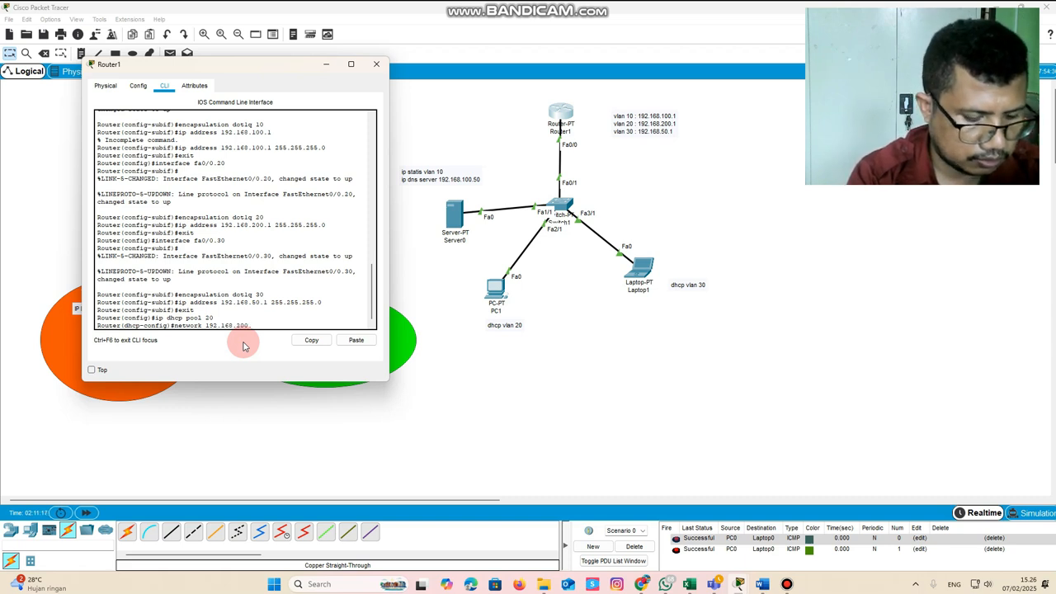
type("1")
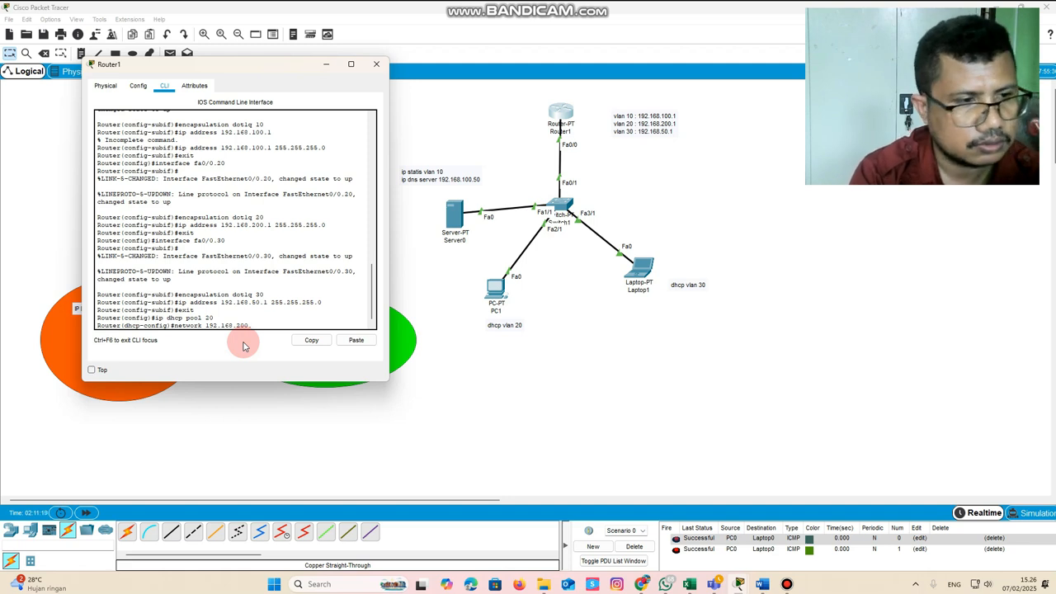
type("0 2")
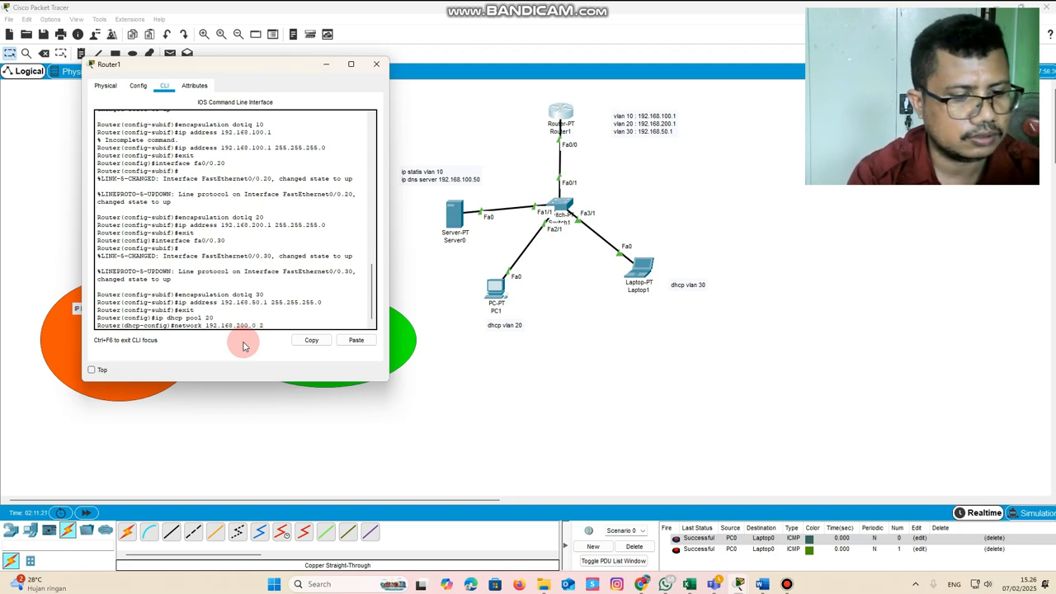
type("55.255.255.0")
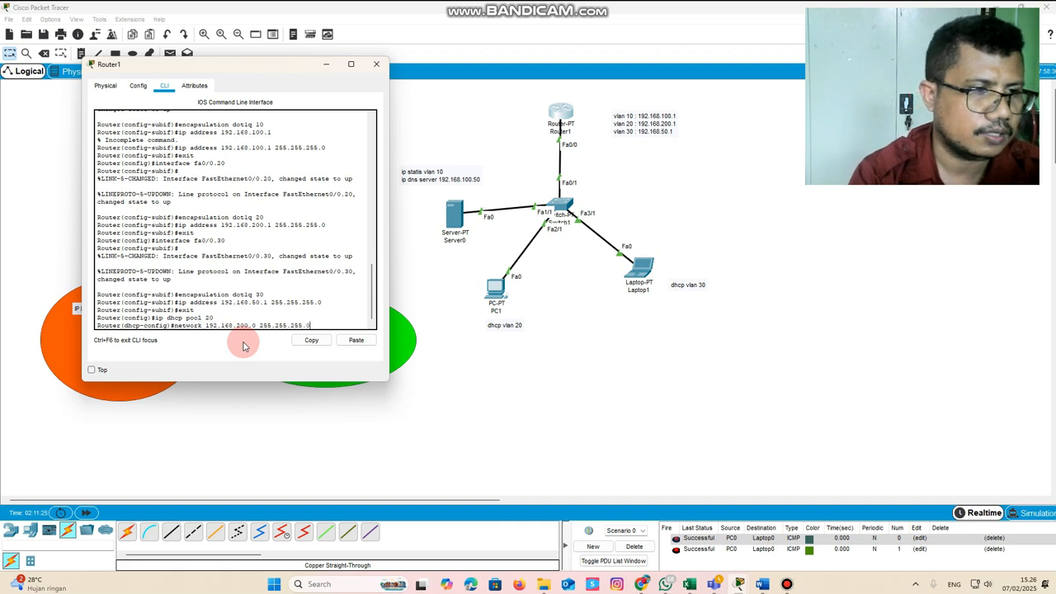
key("Return")
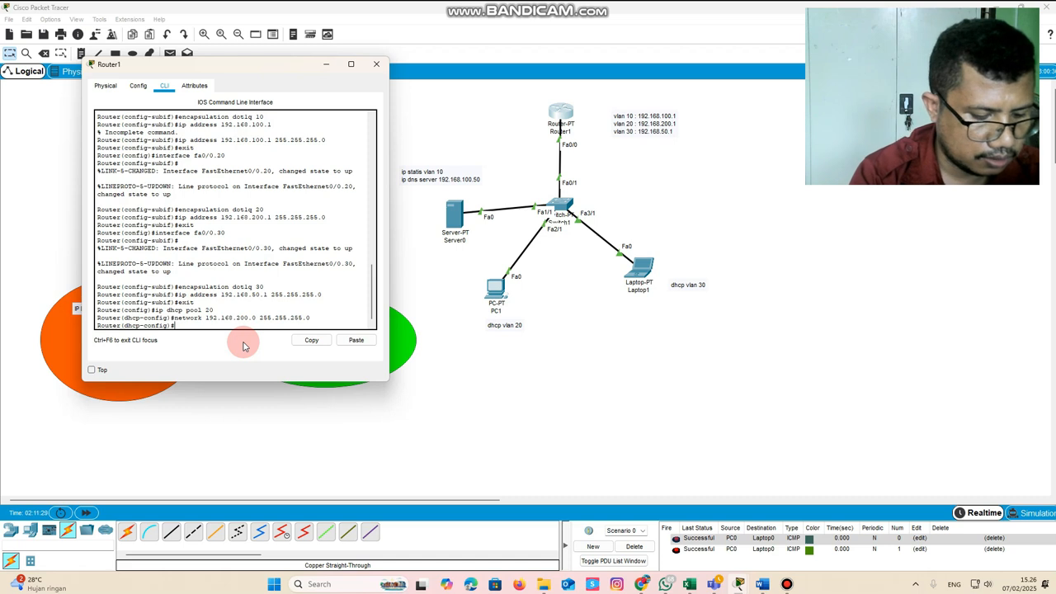
Set the default router of DHCP pool 20 to 192.168.200.1
type("default")
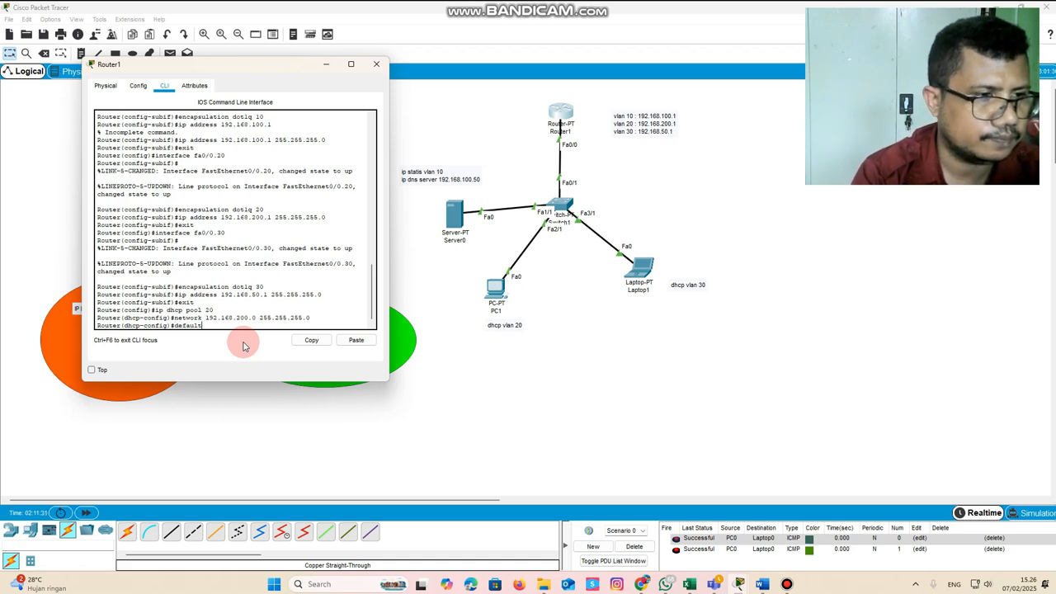
type("-router")
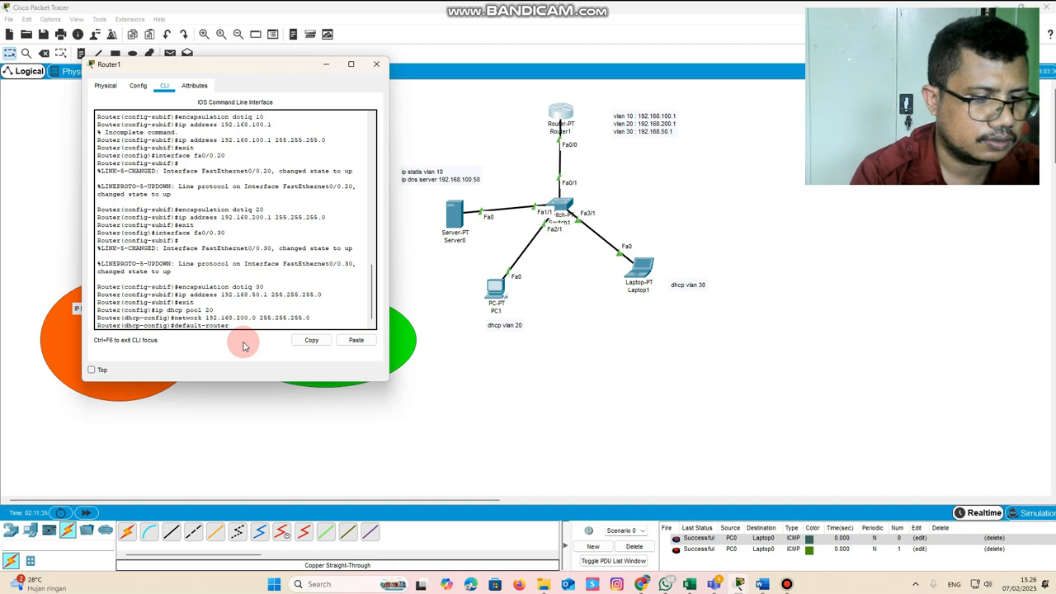
type(" 192.168")
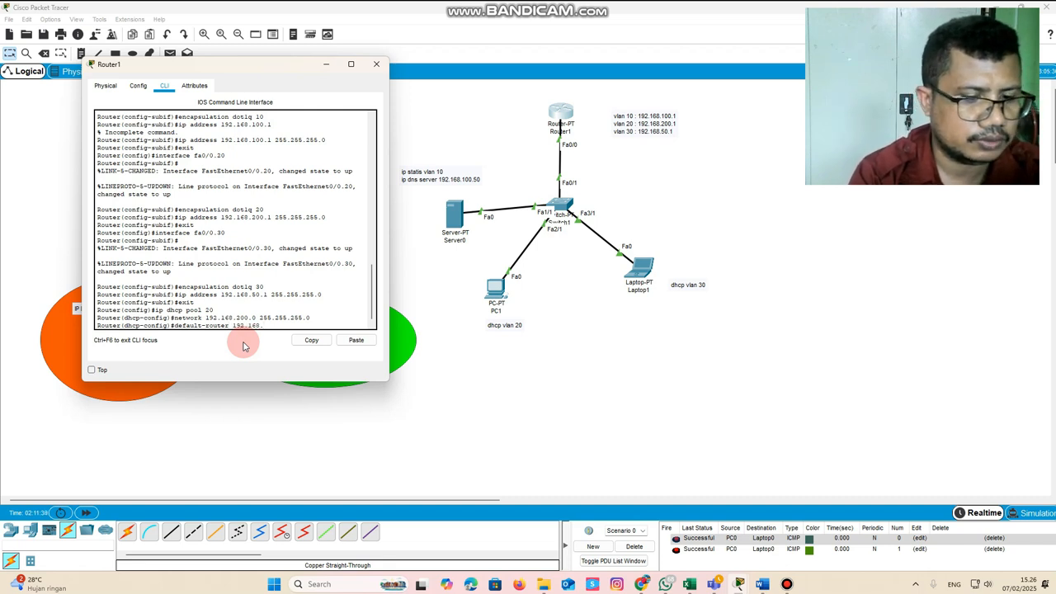
type(".200.1")
key("Return")
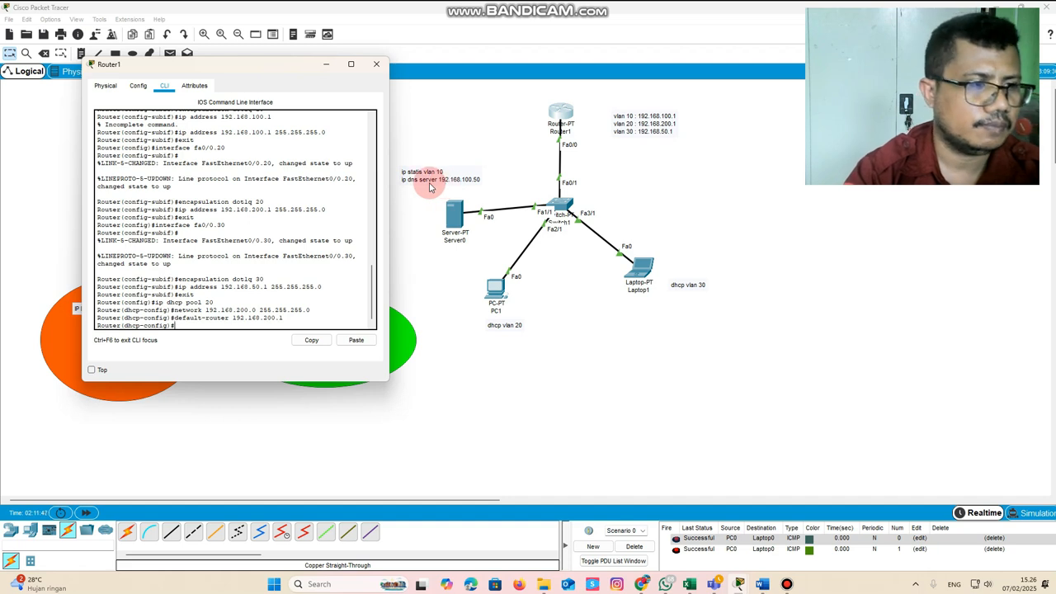
Set the DNS server of DHCP pool 20 to 192.168.100.50 and exit the pool configuration
type("dns")
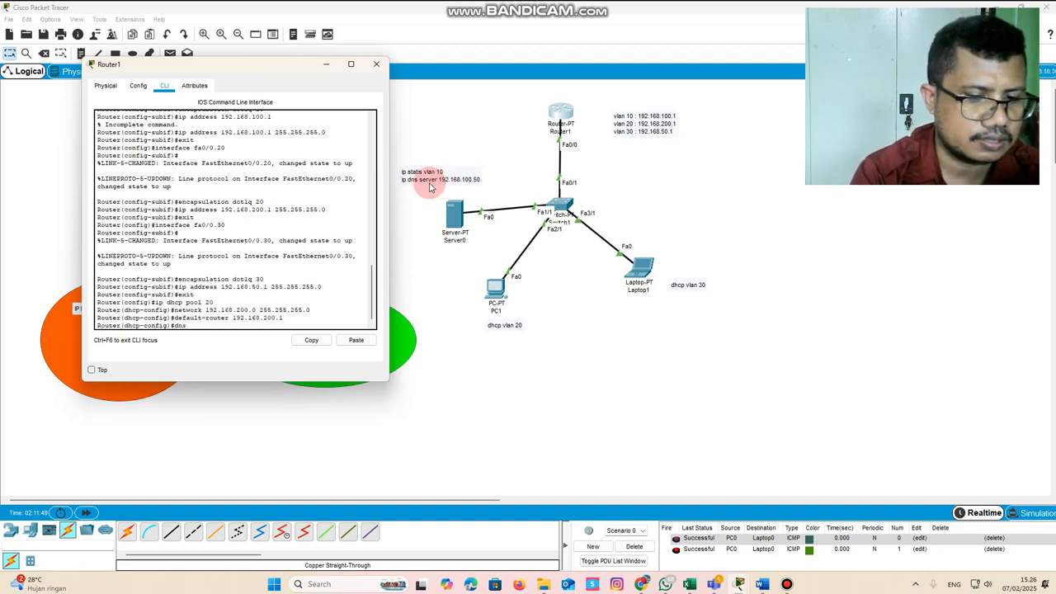
type("-server")
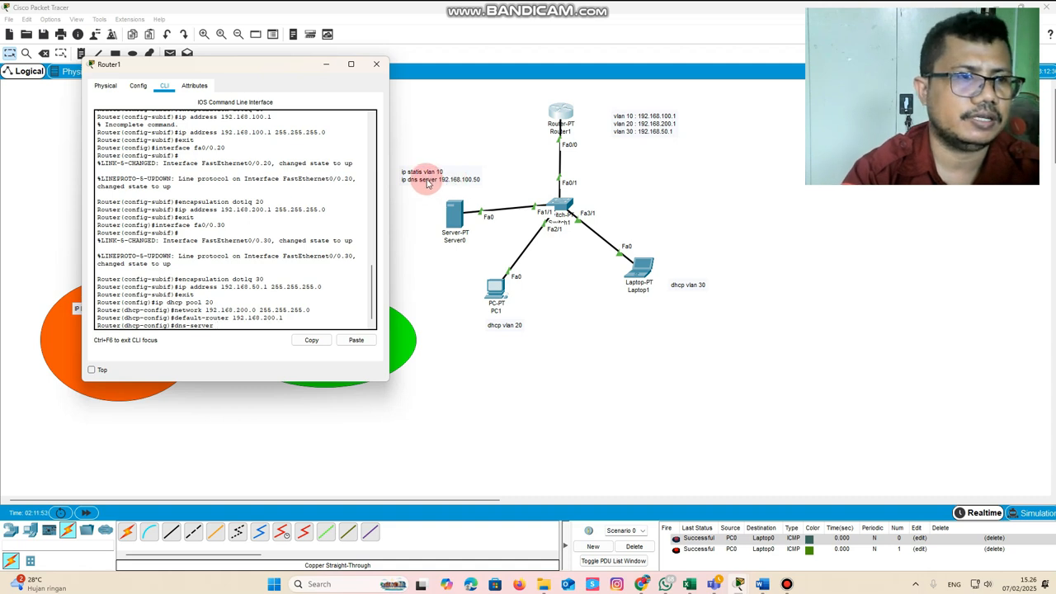
type(" 192.168.100.50")
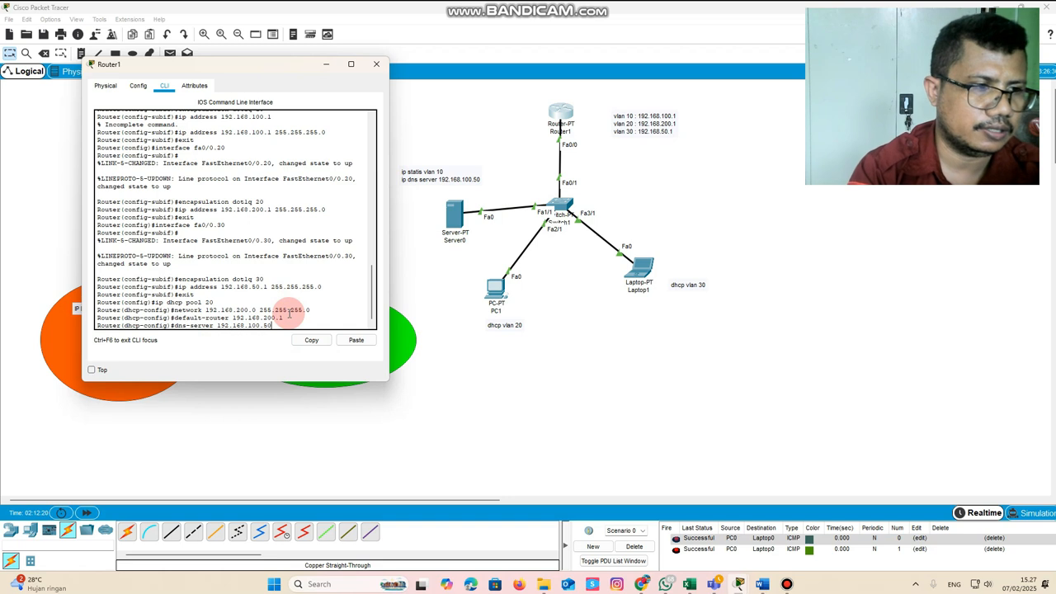
key("Return")
type("exit")
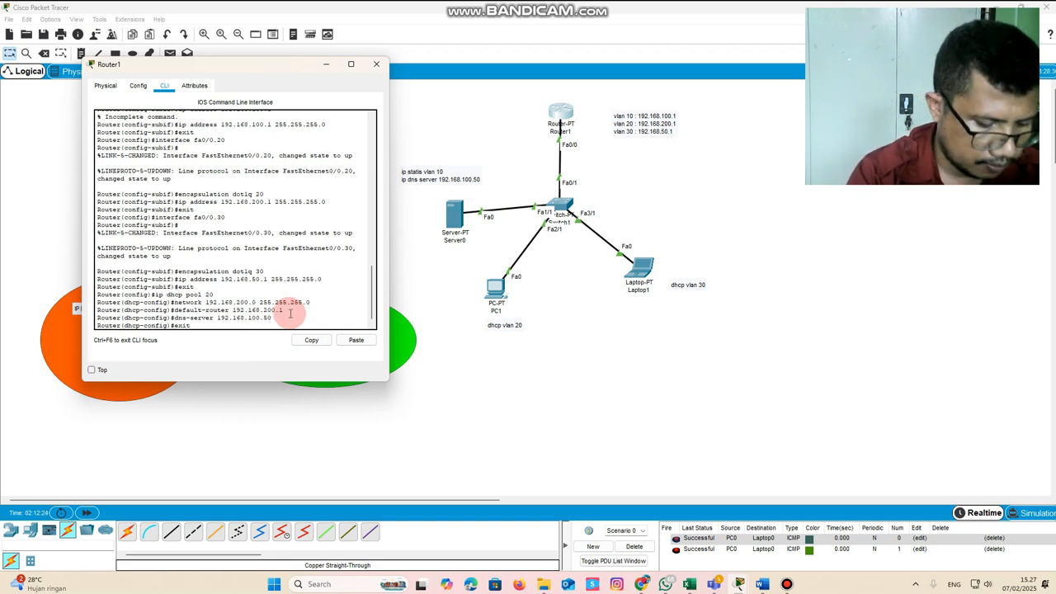
key("Return")
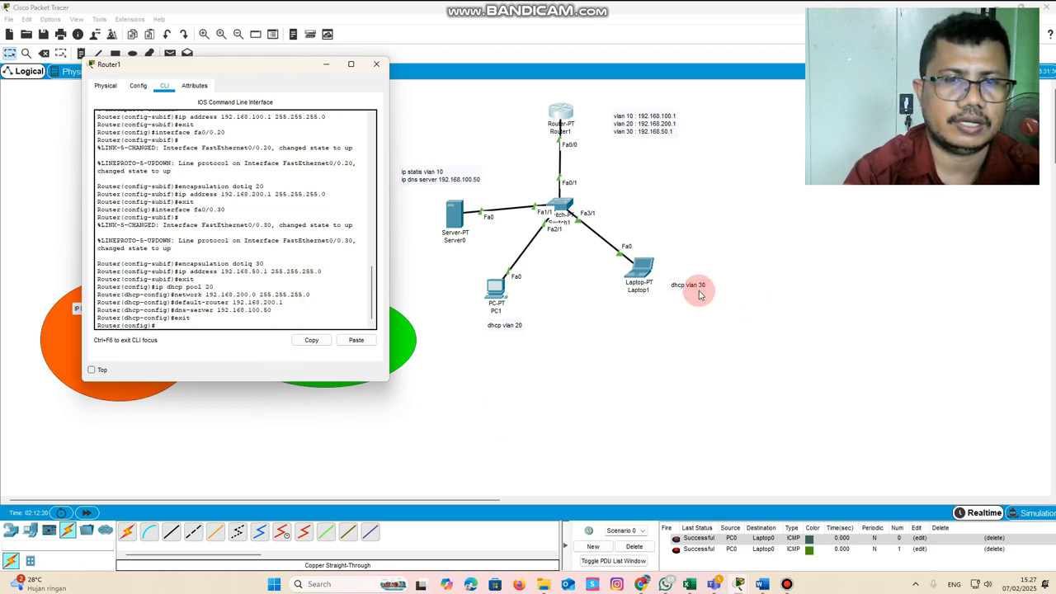
Create a DHCP pool named 30 on Router1
type("exit")
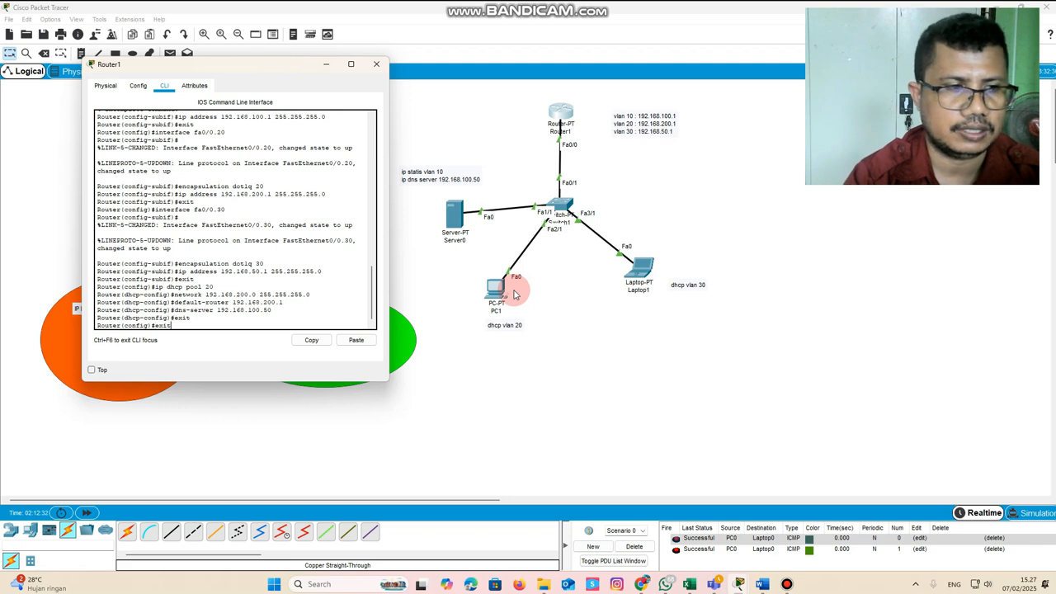
key("Up")
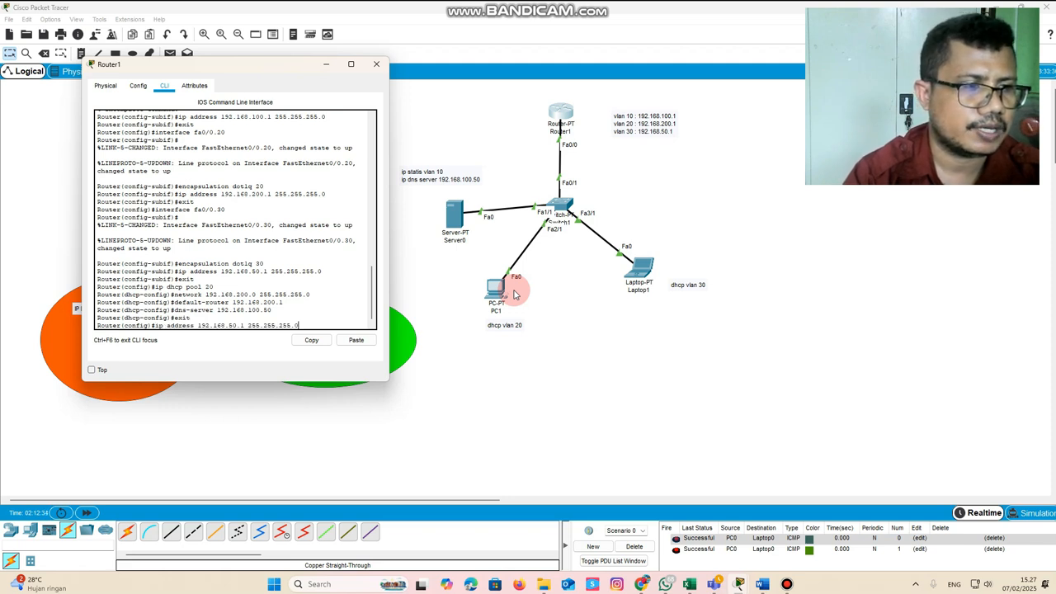
key("Up")
key("Up")
key("Up")
key("Up")
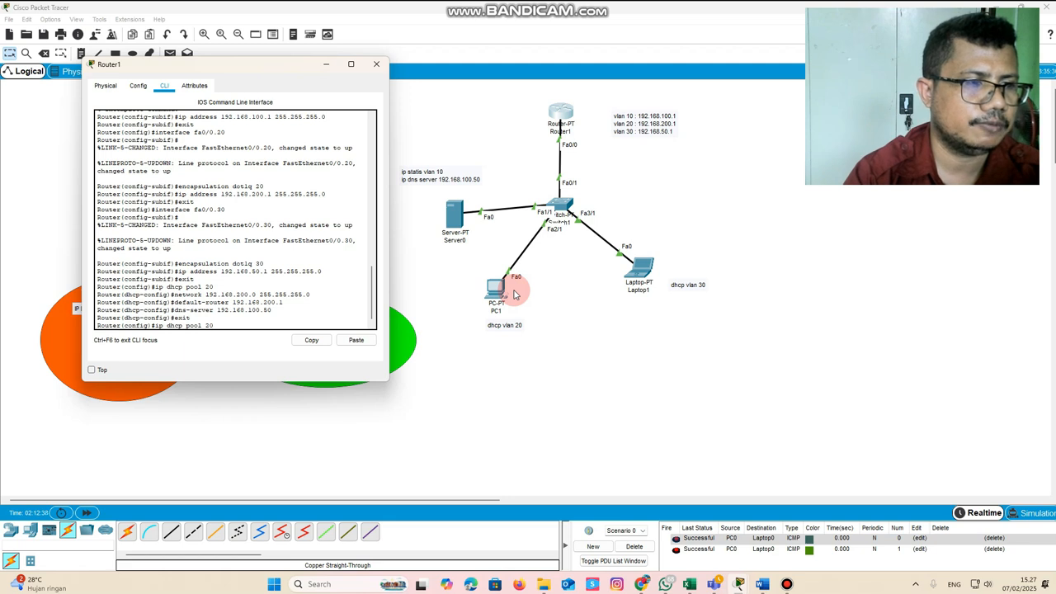
key("BackSpace")
key("BackSpace")
type("30")
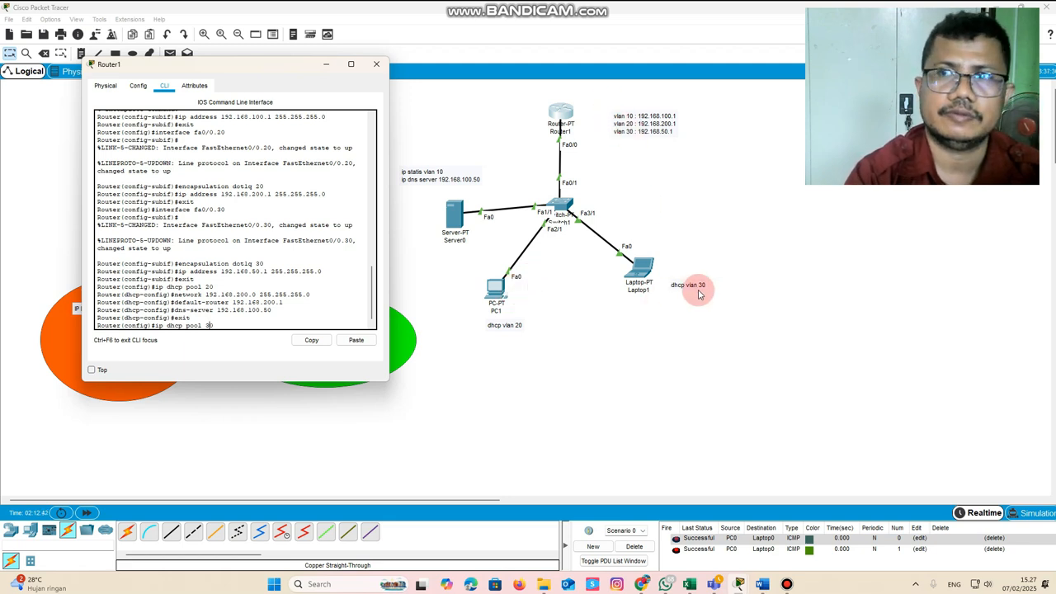
key("Return")
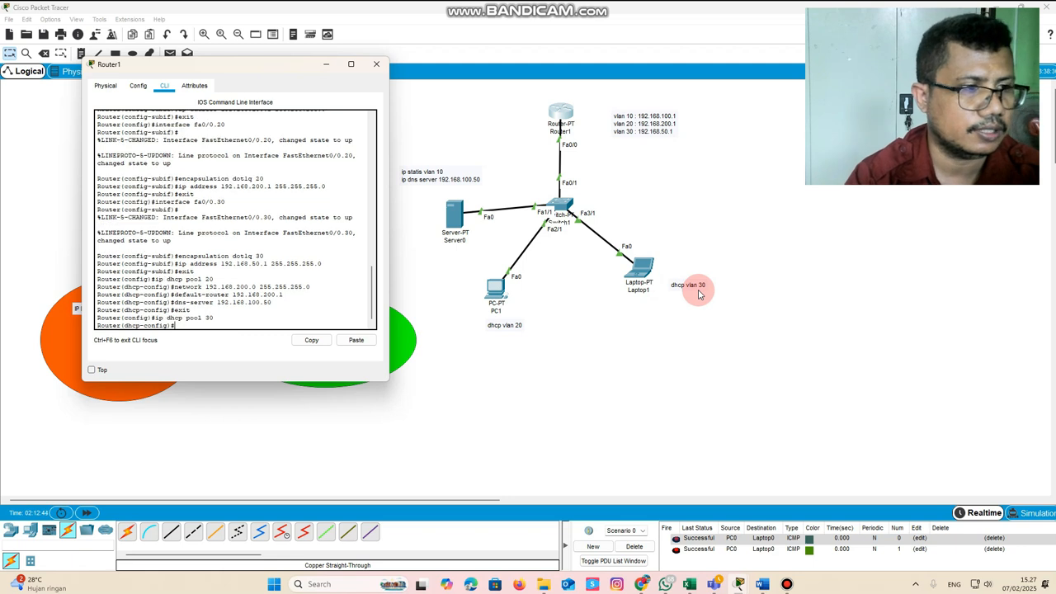
Try to define the network of DHCP pool 30 as 192.168.500.0 255.255.255.0
type("exit")
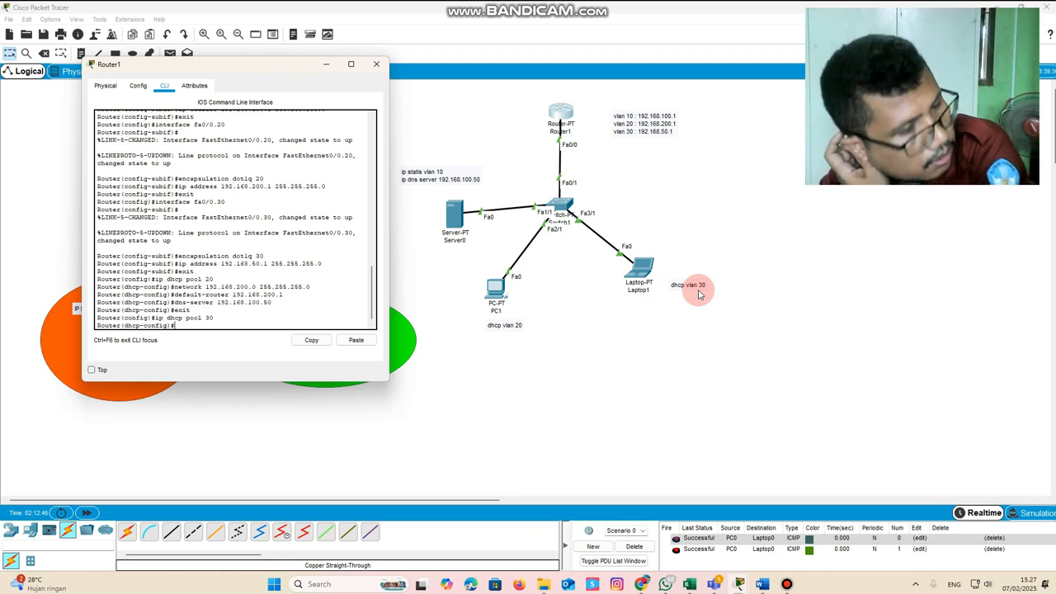
key("Up")
key("Up")
key("Up")
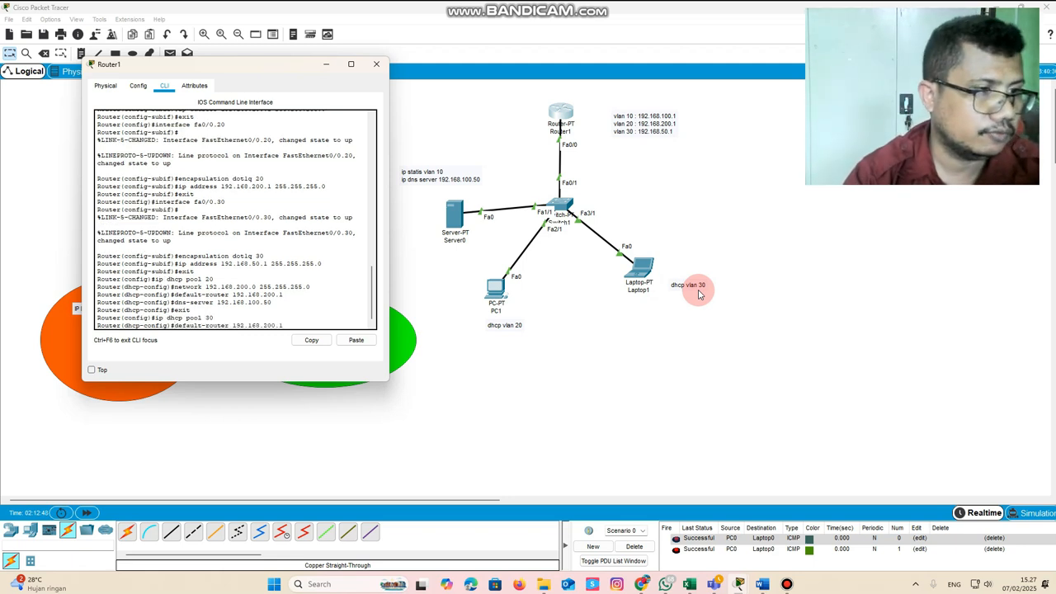
key("Left")
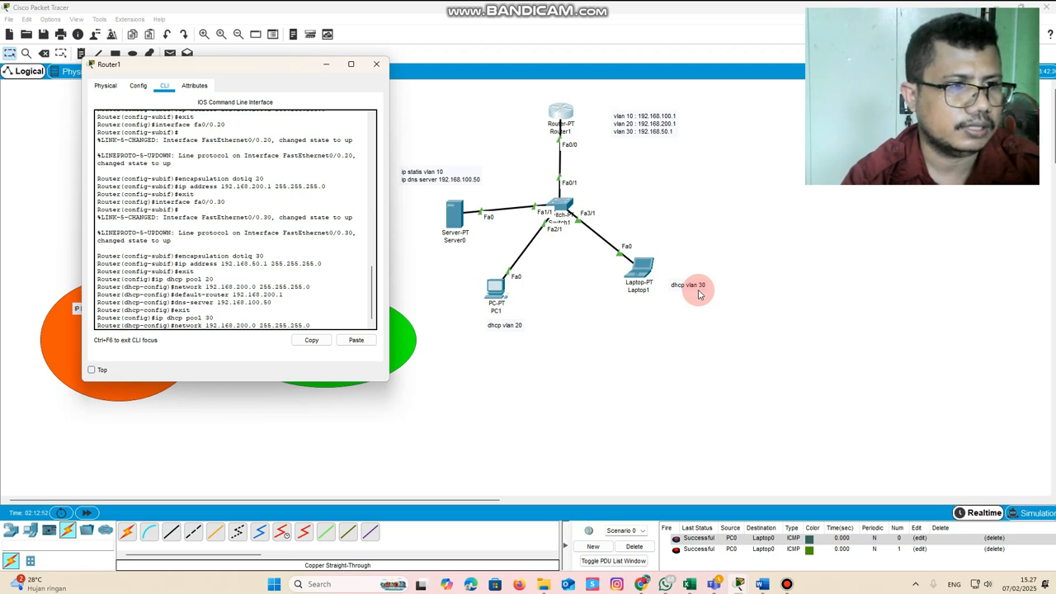
key("Left")
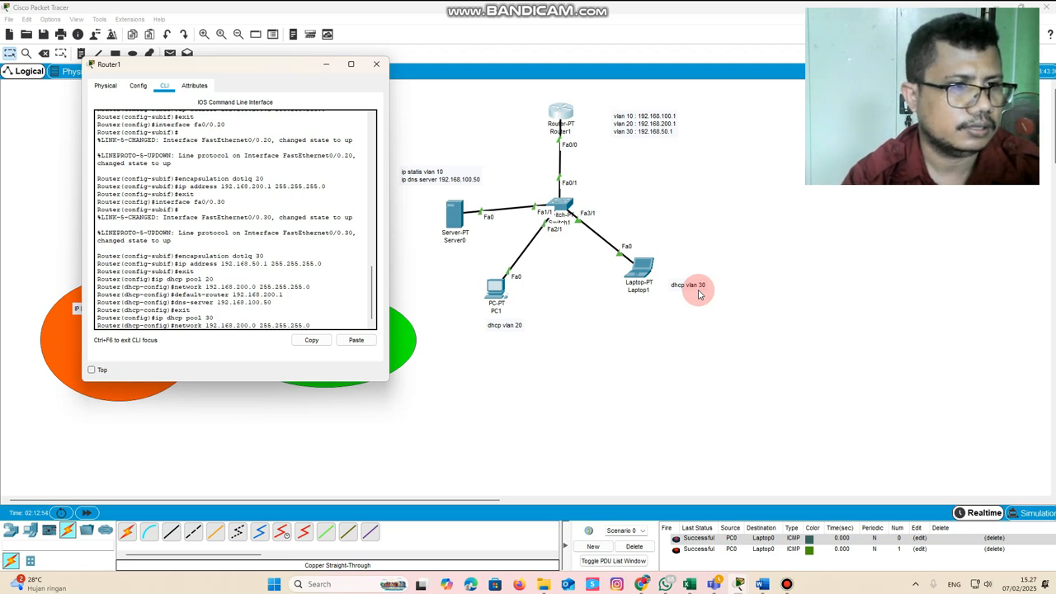
key("Left")
key("Left")
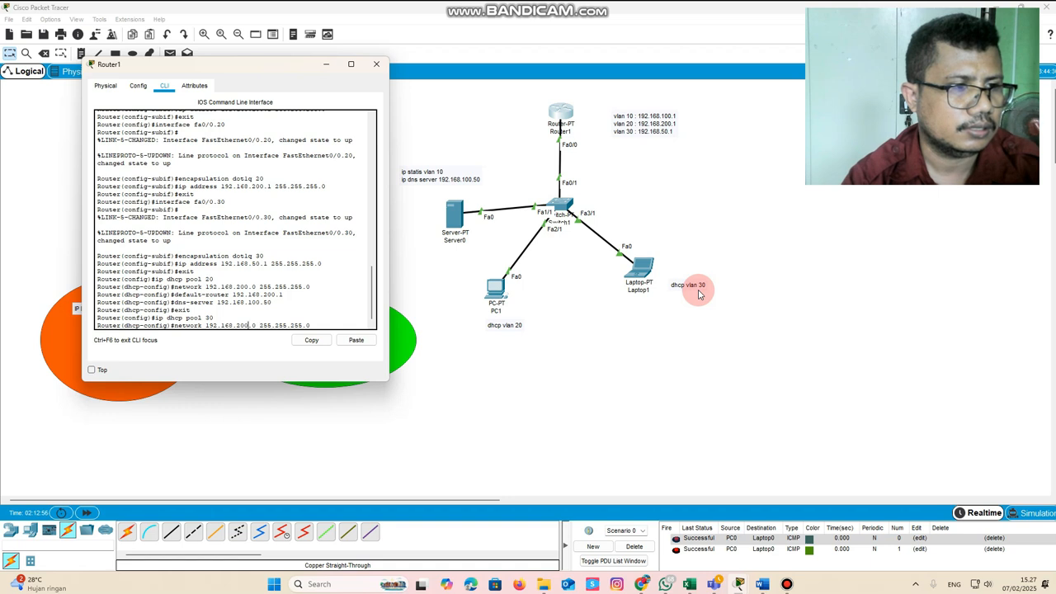
key("BackSpace")
key("BackSpace")
type("50")
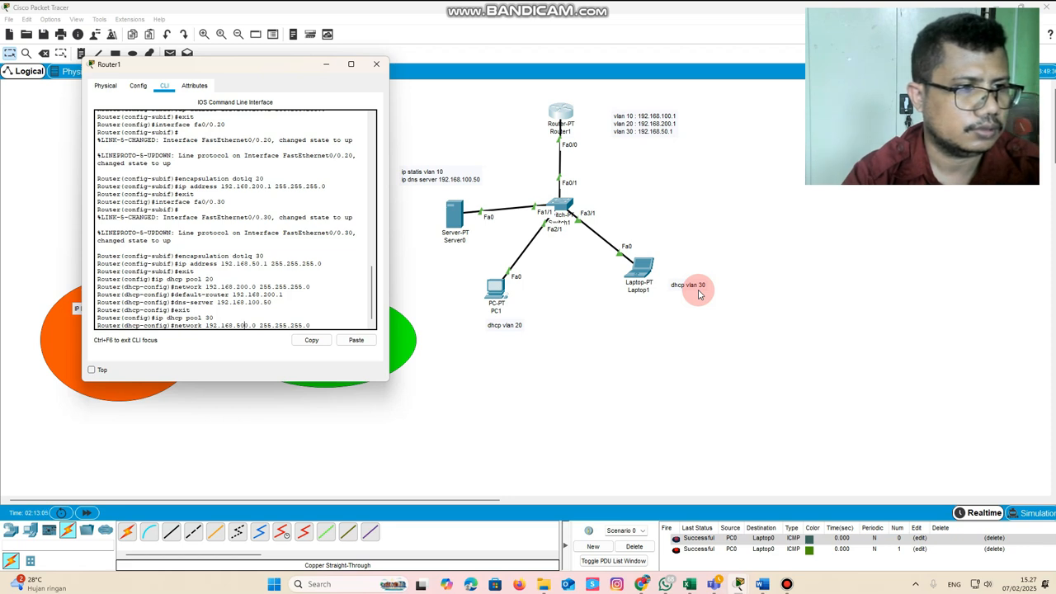
key("Return")
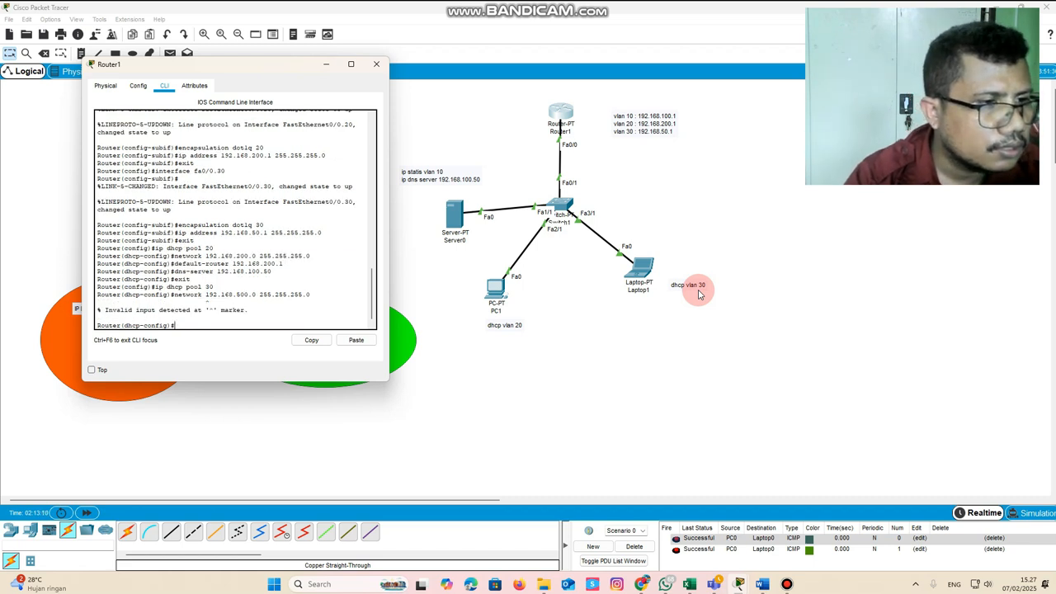
Define the network of DHCP pool 30 as 192.168.50.0 255.255.255.0
key("Up")
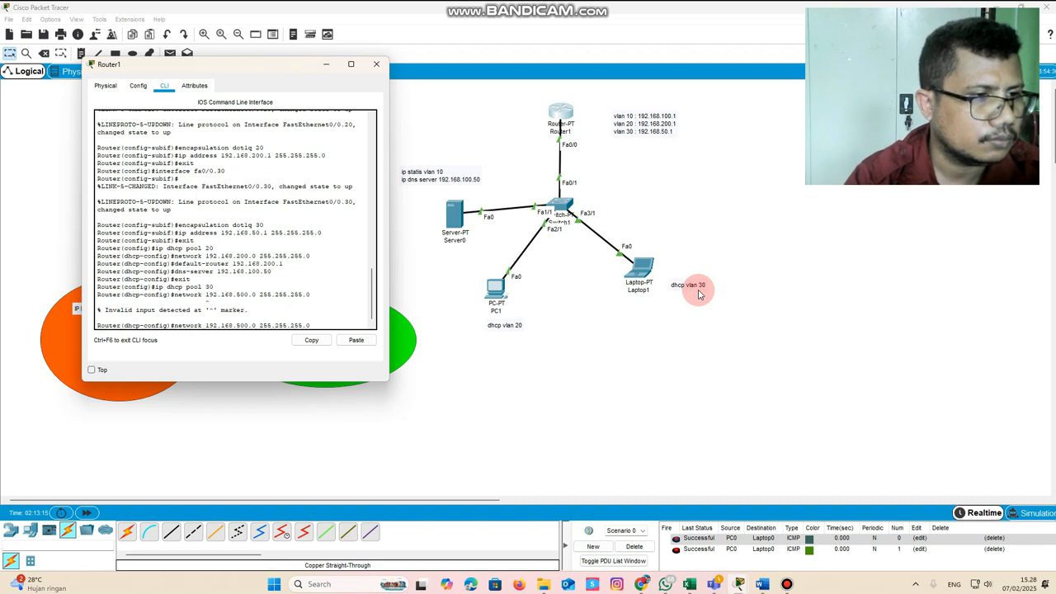
key("BackSpace")
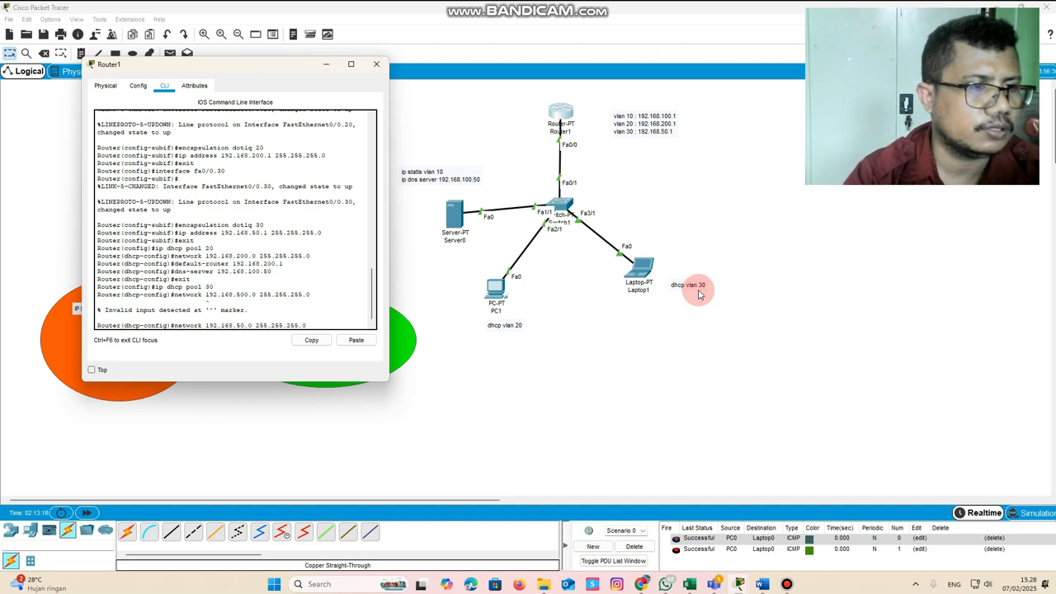
key("Return")
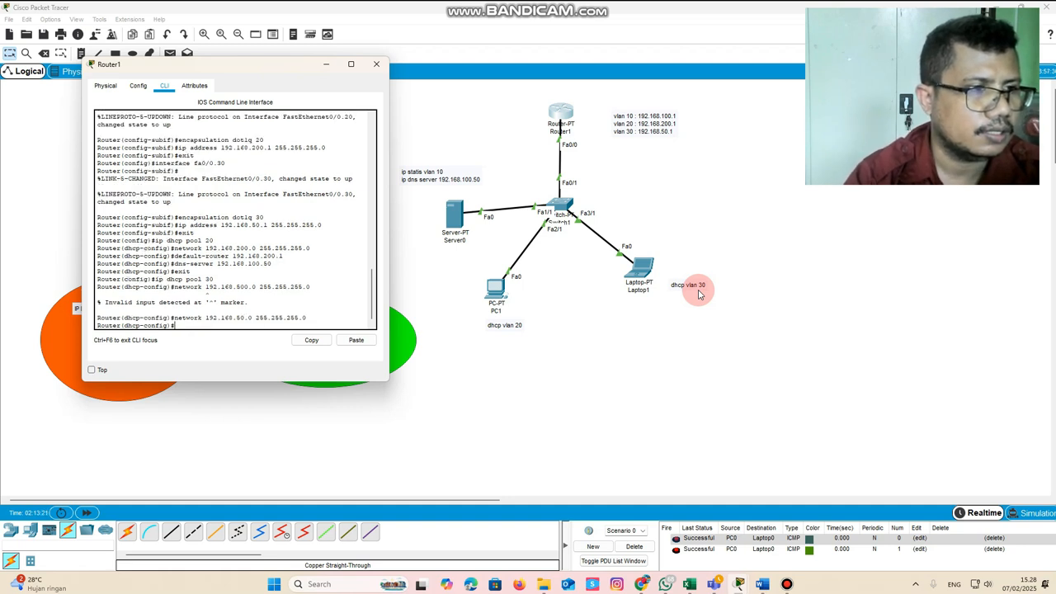
Set the default router of DHCP pool 30 to 192.168.50.1
key("Up")
key("Up")
key("Up")
key("Up")
key("Up")
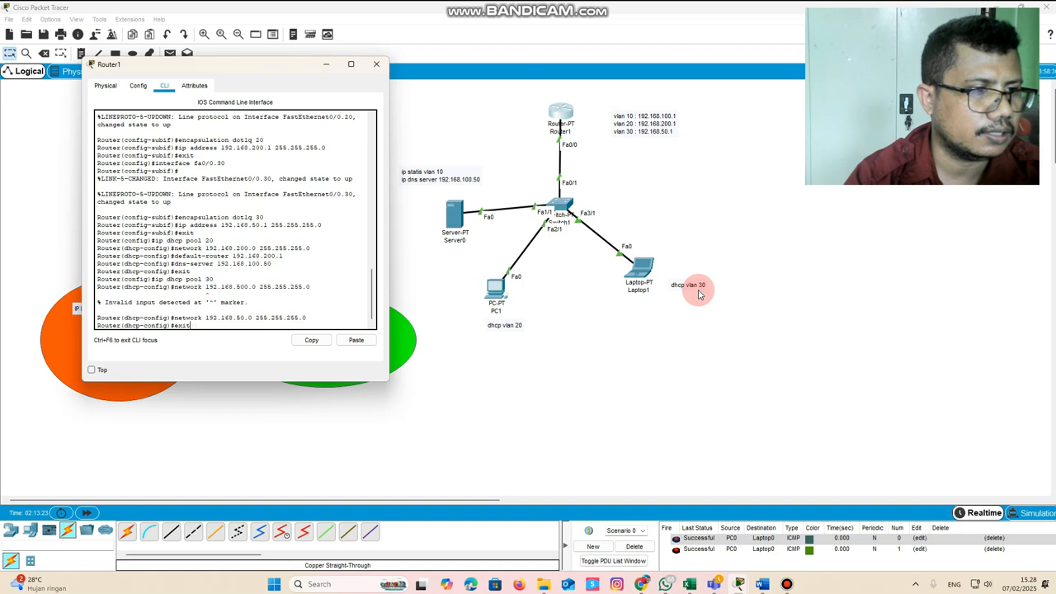
key("Up")
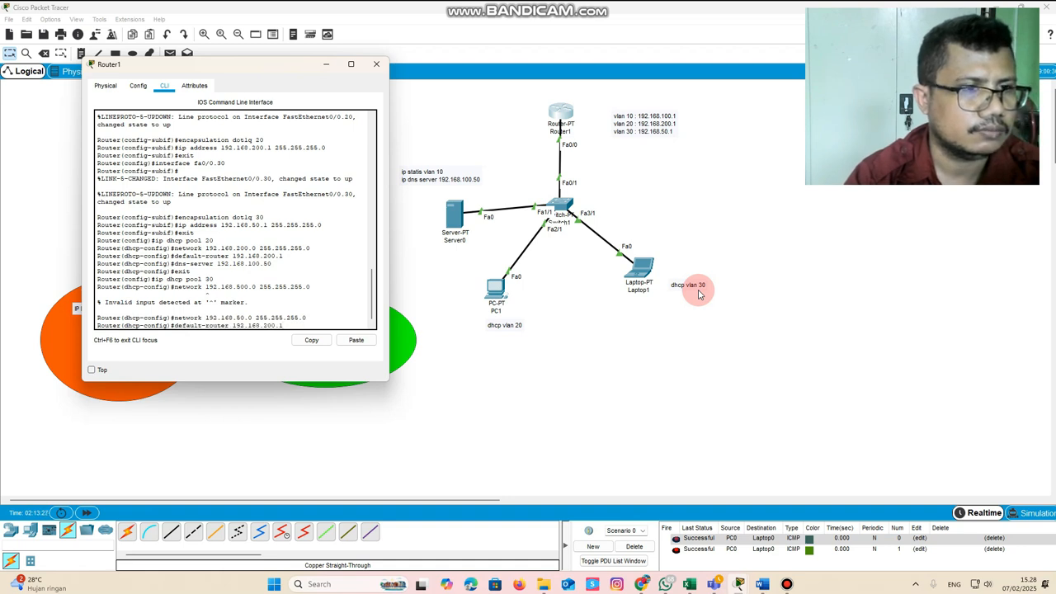
key("Left")
key("Left")
key("BackSpace")
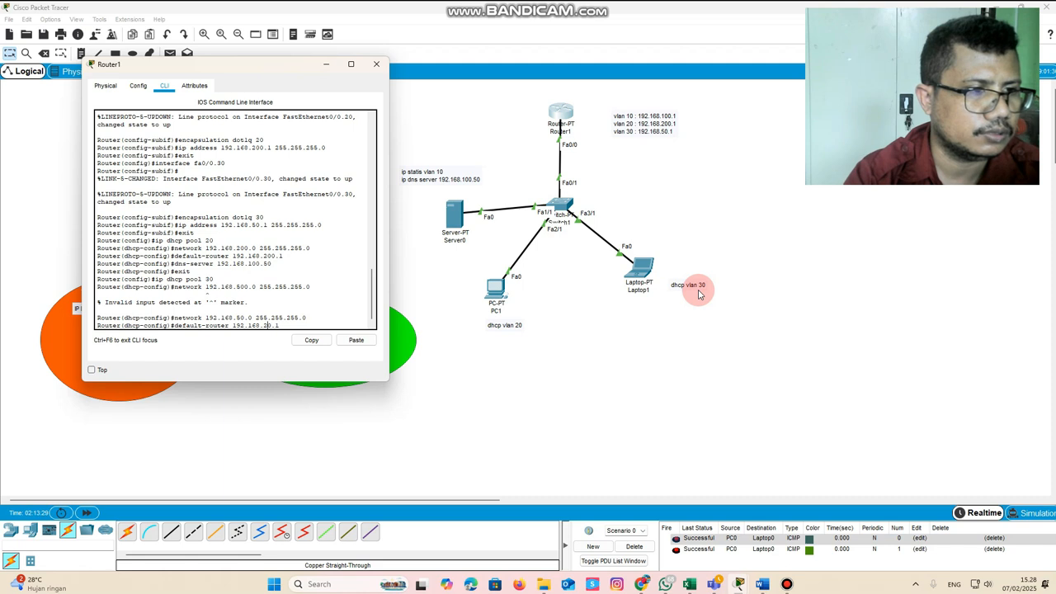
key("Left")
key("BackSpace")
type("5")
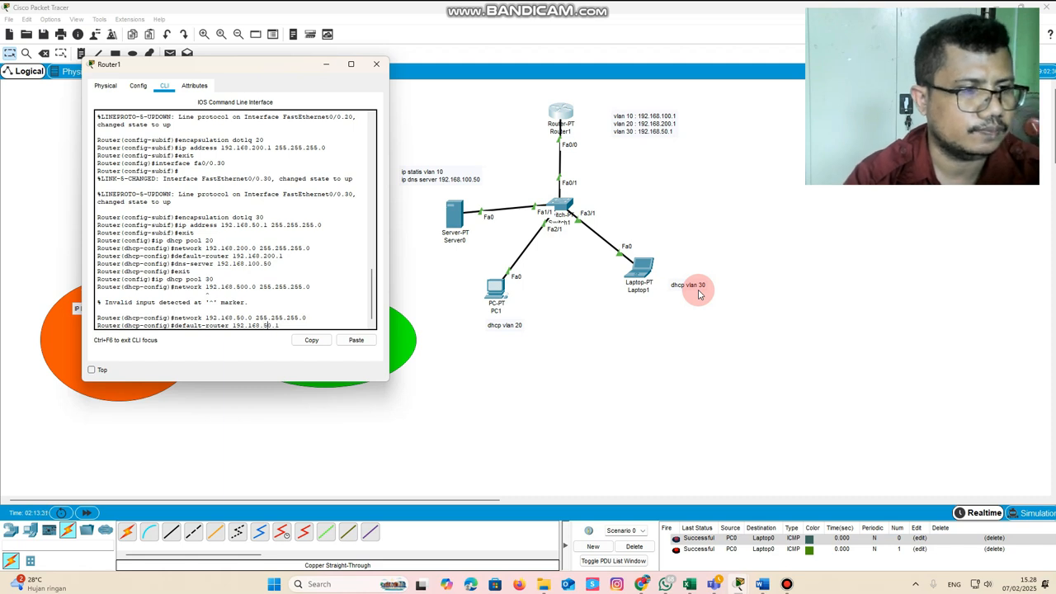
key("Return")
Set the DNS server of DHCP pool 30 to 192.168.100.50, exit the pool configuration and close the Router1 window
key("Up")
key("Up")
key("Up")
key("Up")
key("Up")
key("Up")
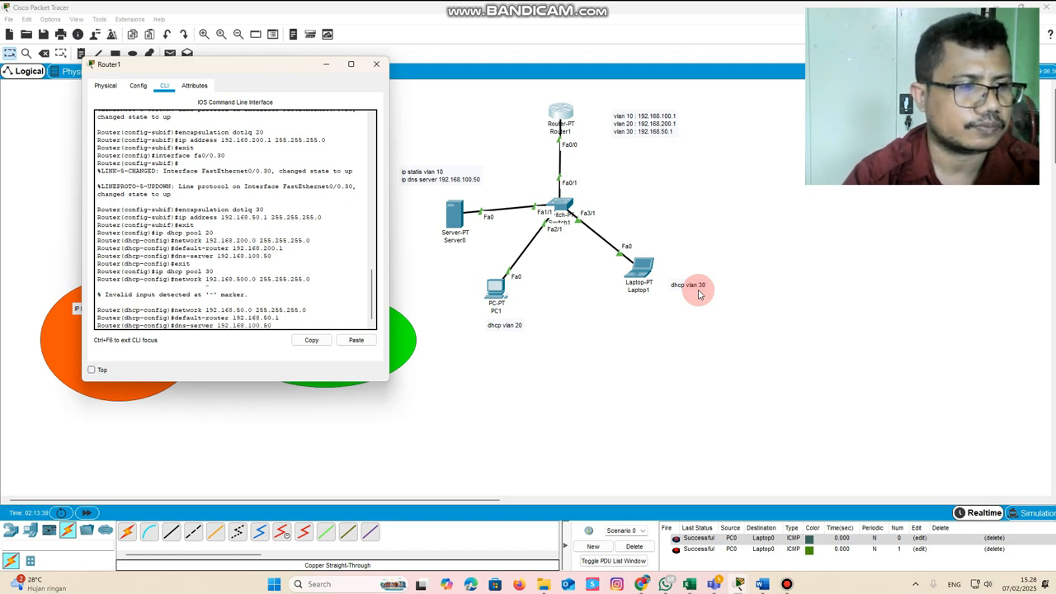
key("Return")
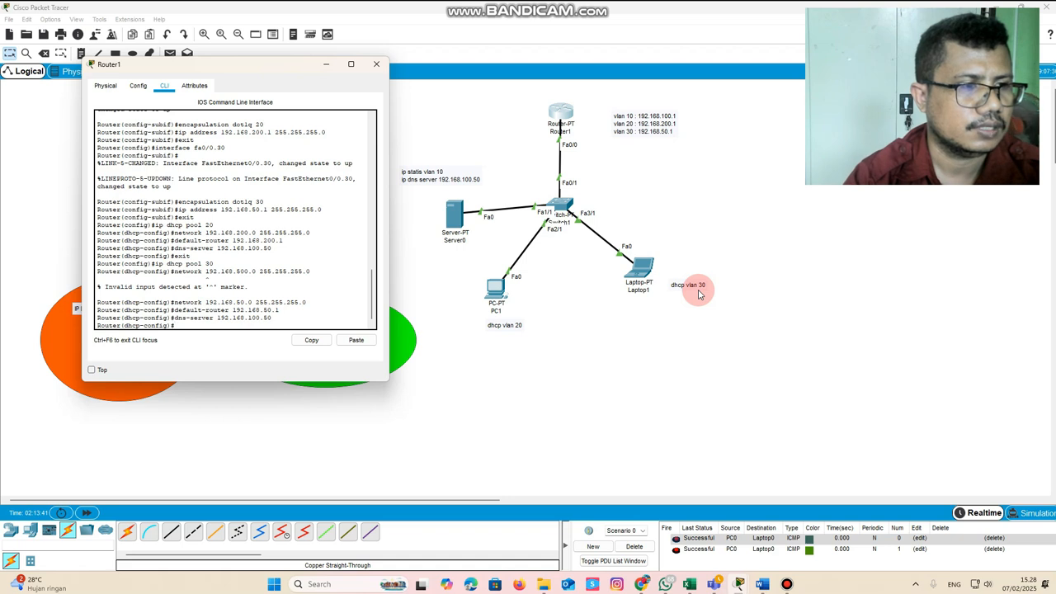
type("exit")
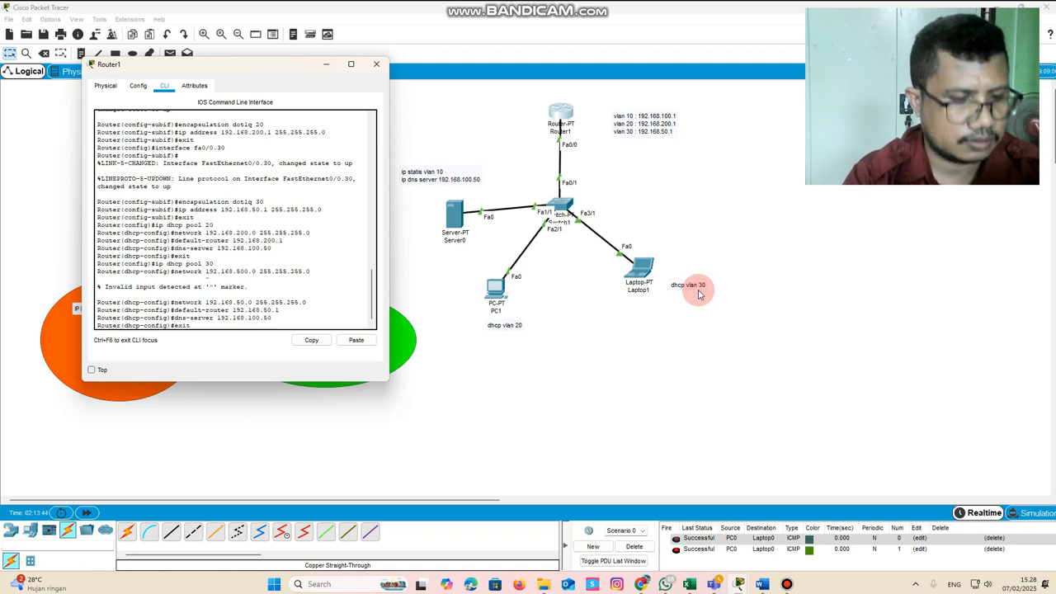
key("Return")
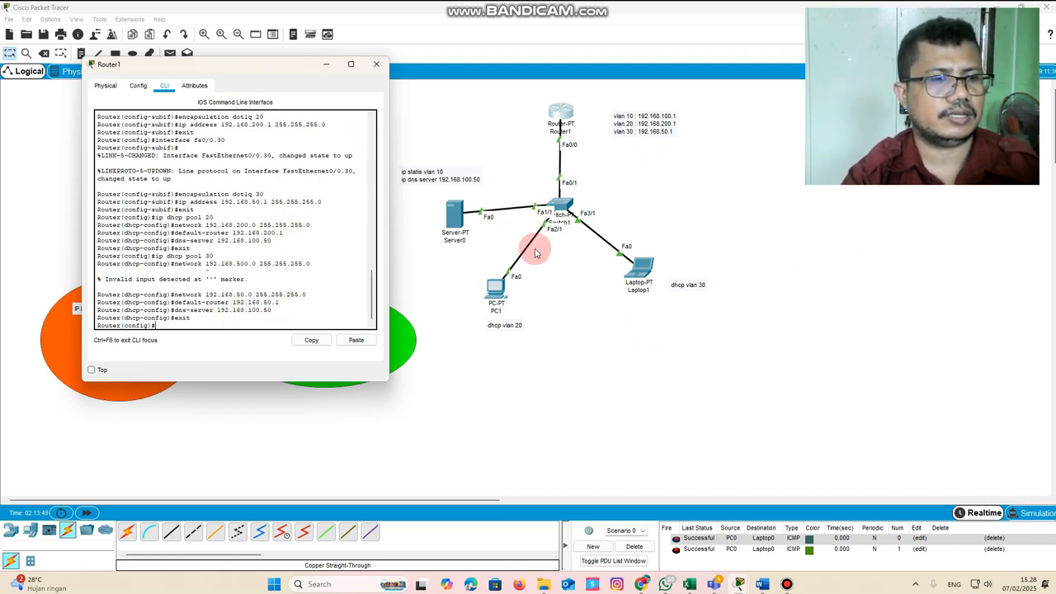
left_click(377, 65)
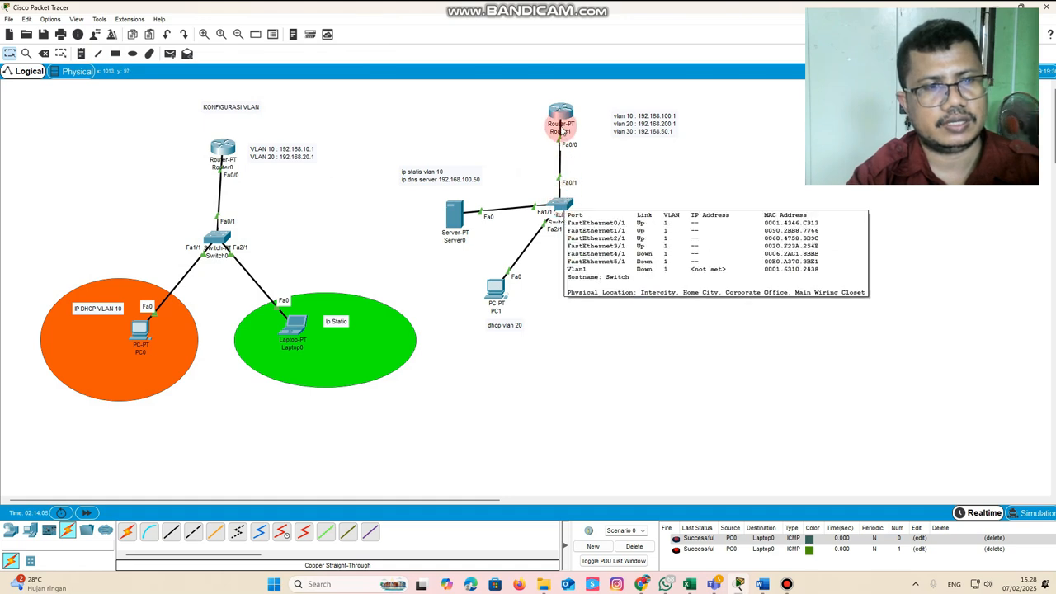
Open Switch1, move its window clear of the topology and enter FastEthernet0/1 interface configuration at its command line
left_click(567, 207)
left_click_drag(520, 132, 315, 129)
left_click(228, 142)
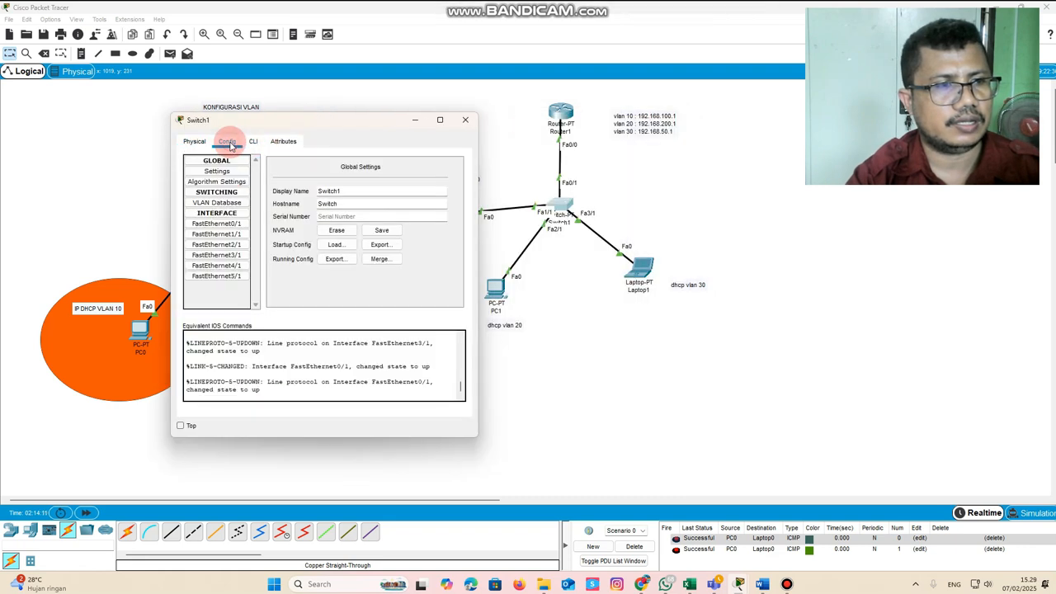
left_click(235, 225)
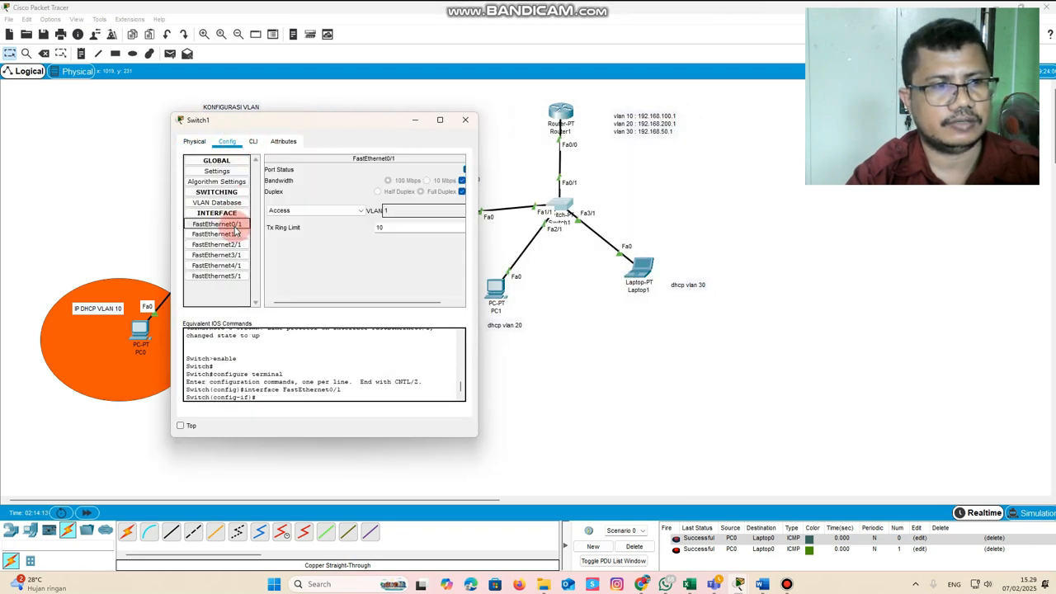
left_click(255, 141)
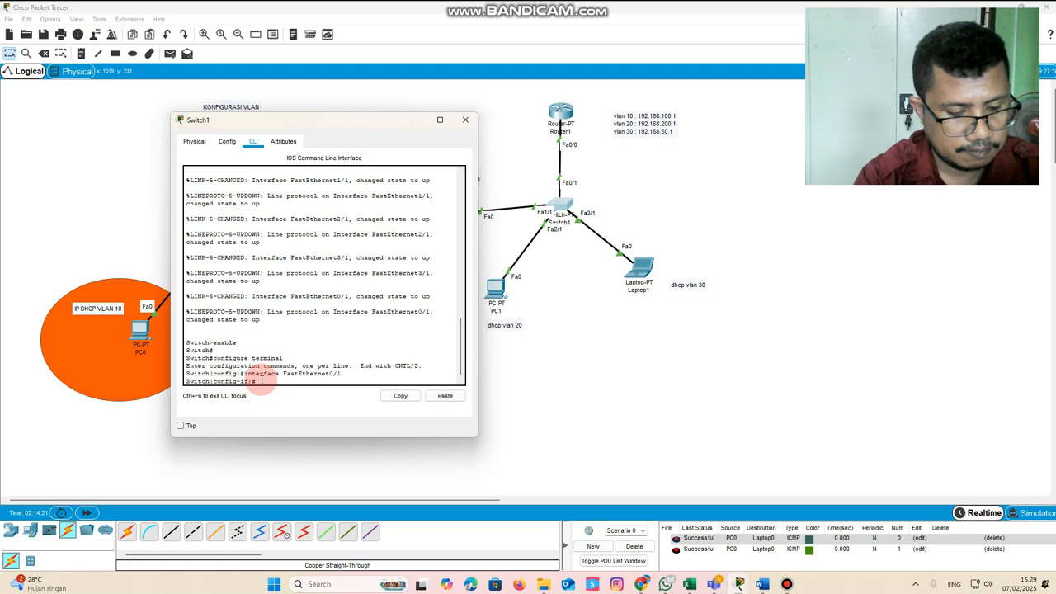
type("interf")
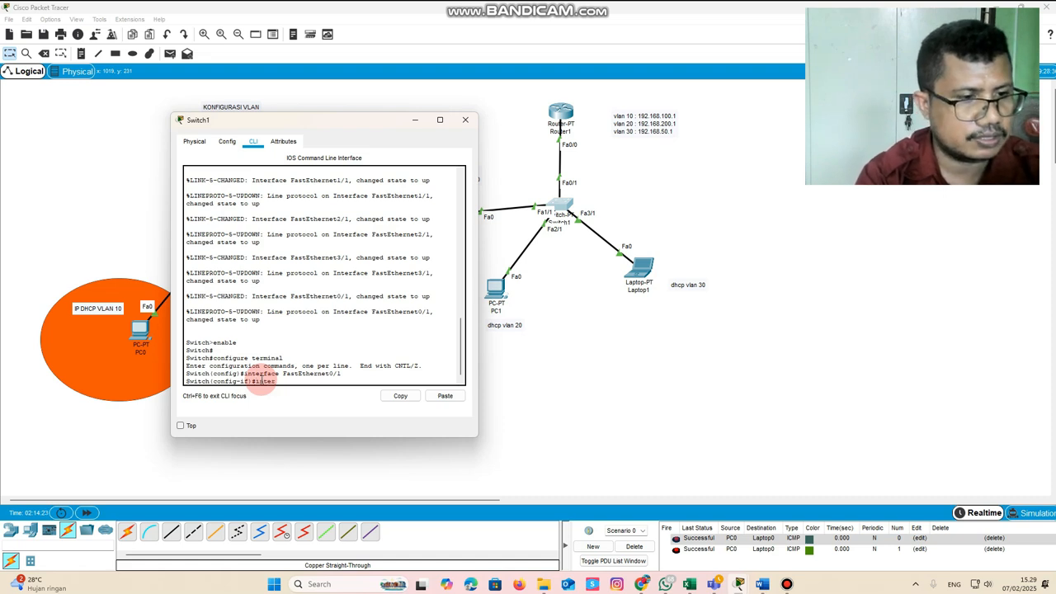
type("ac")
key("BackSpace")
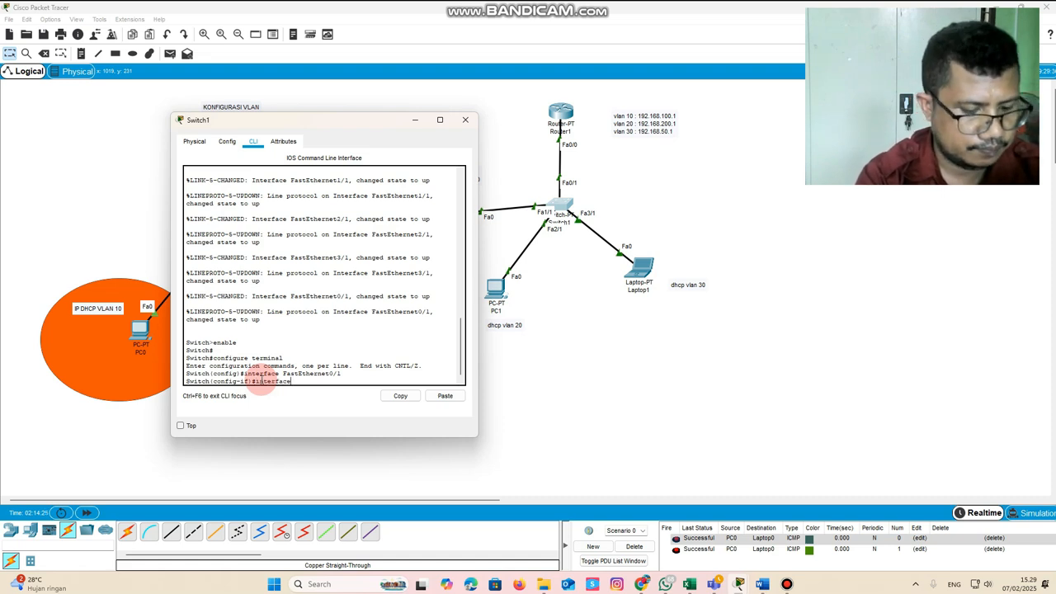
key("BackSpace")
key("BackSpace")
key("BackSpace")
key("BackSpace")
key("BackSpace")
key("BackSpace")
key("BackSpace")
key("BackSpace")
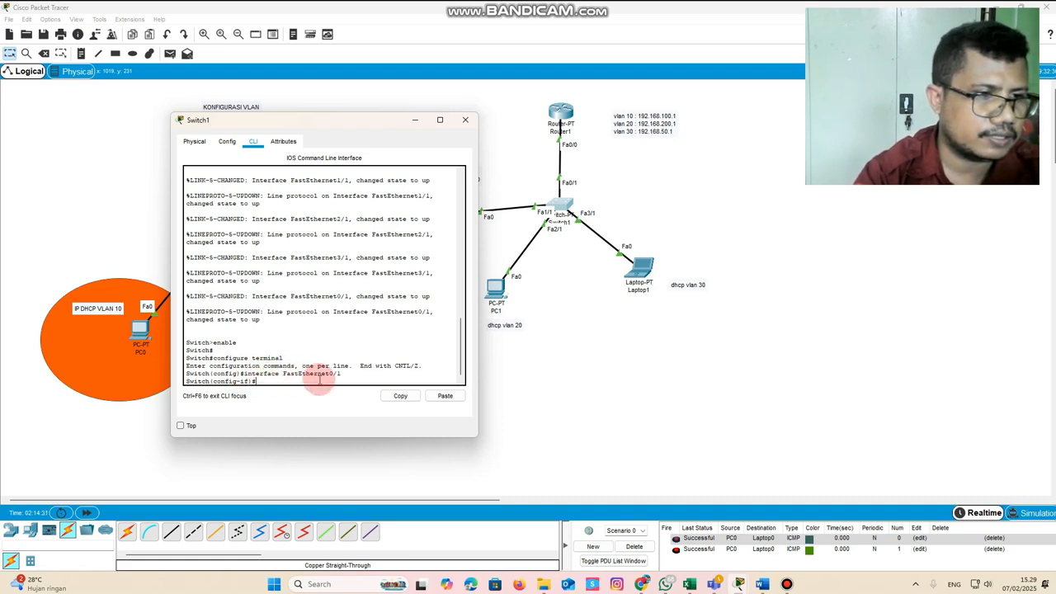
Set Switch1's FastEthernet0/1 to trunk mode with switchport mode trunk and exit the interface configuration
type("s")
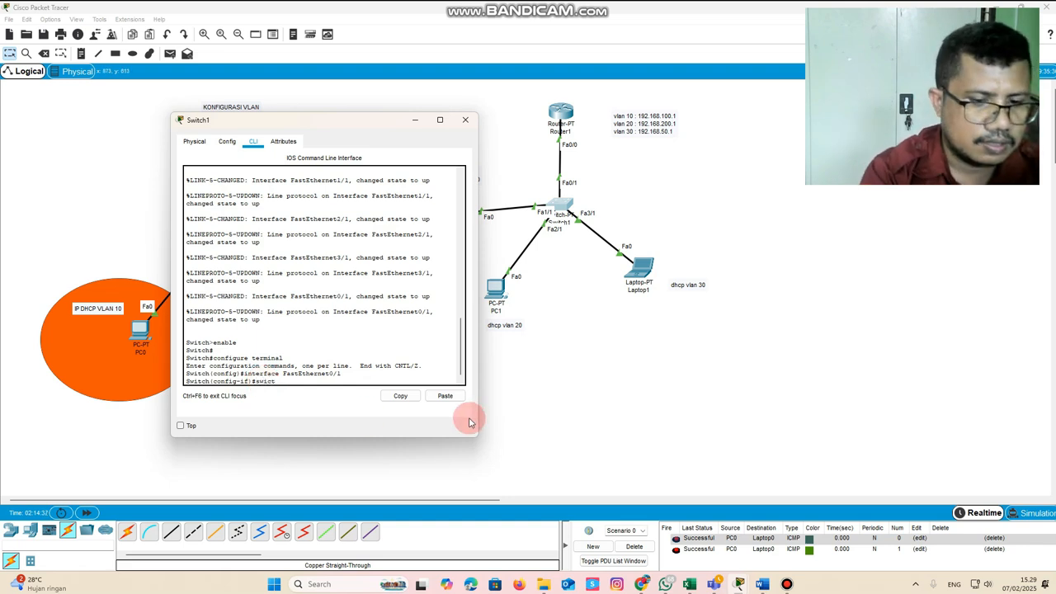
type("witchport")
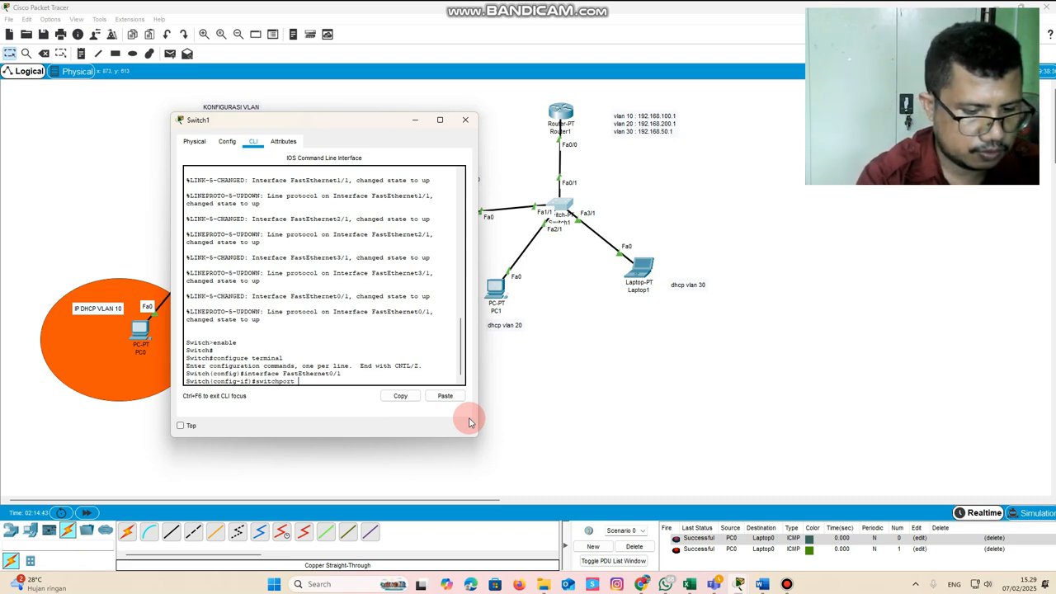
type(" mode trunk")
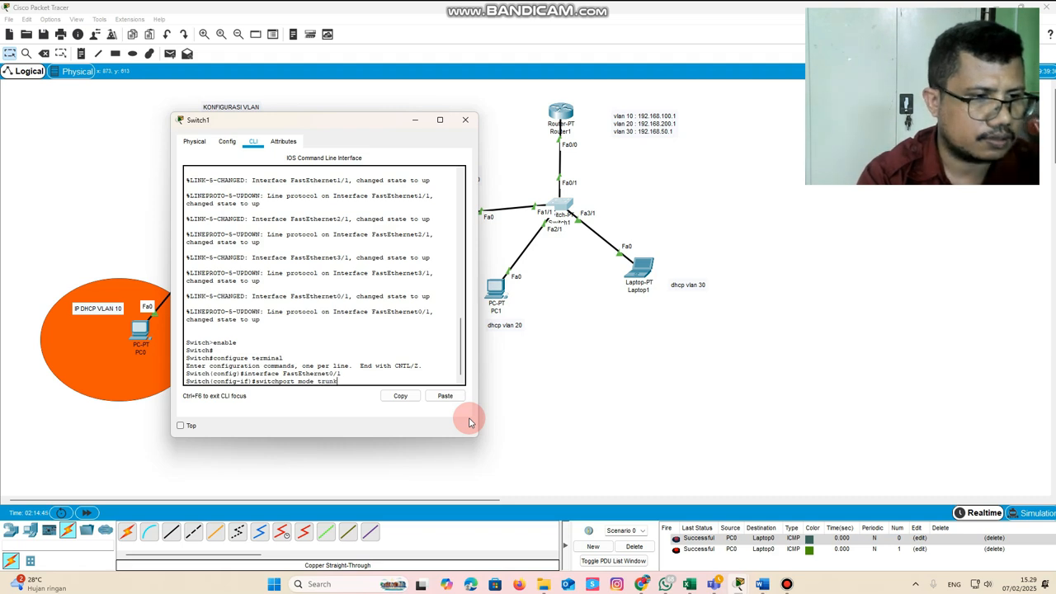
key("Return")
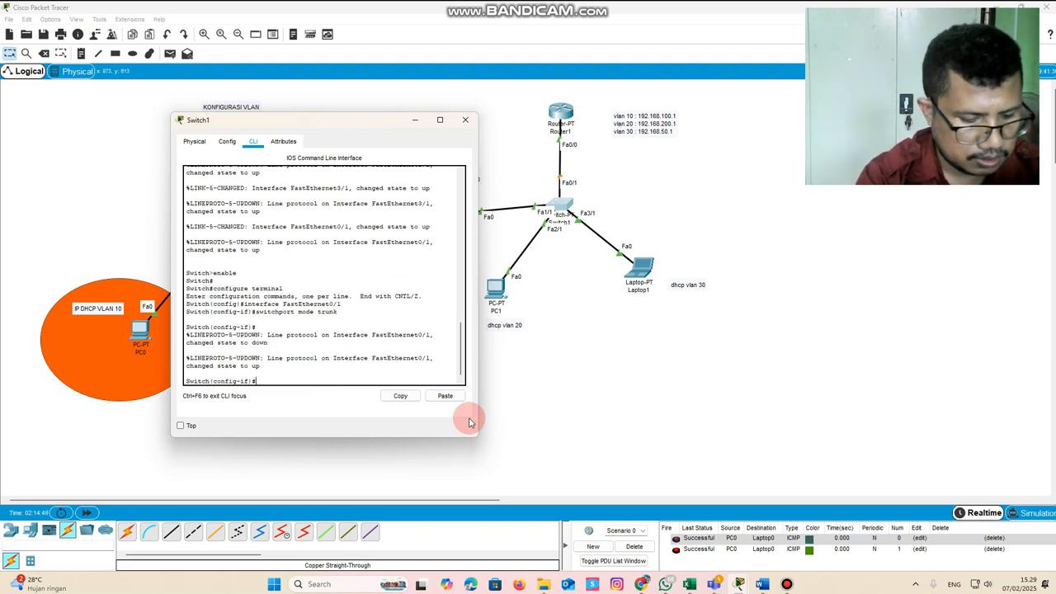
type("exit")
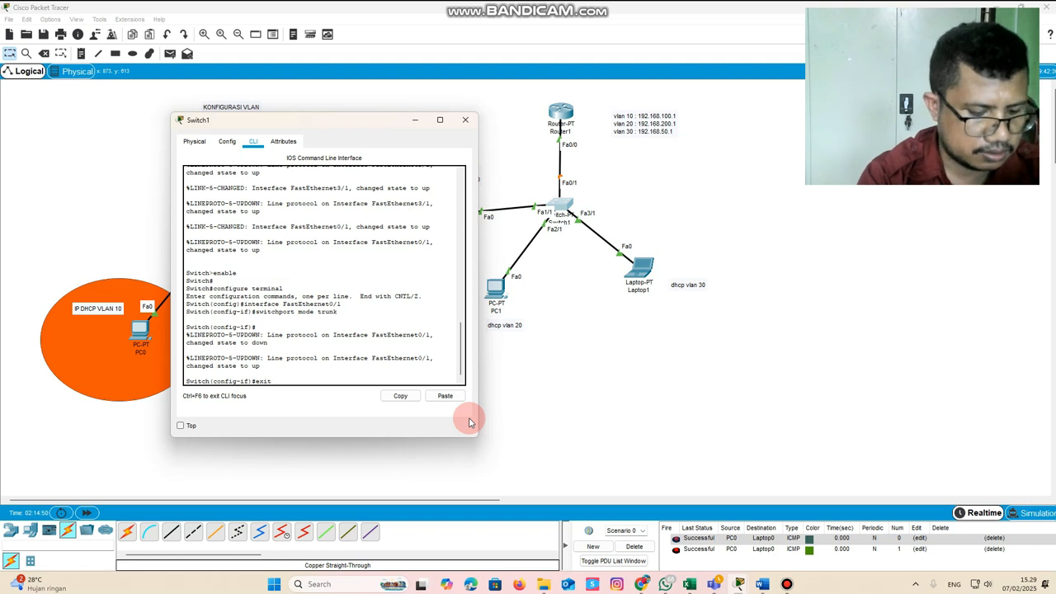
key("Return")
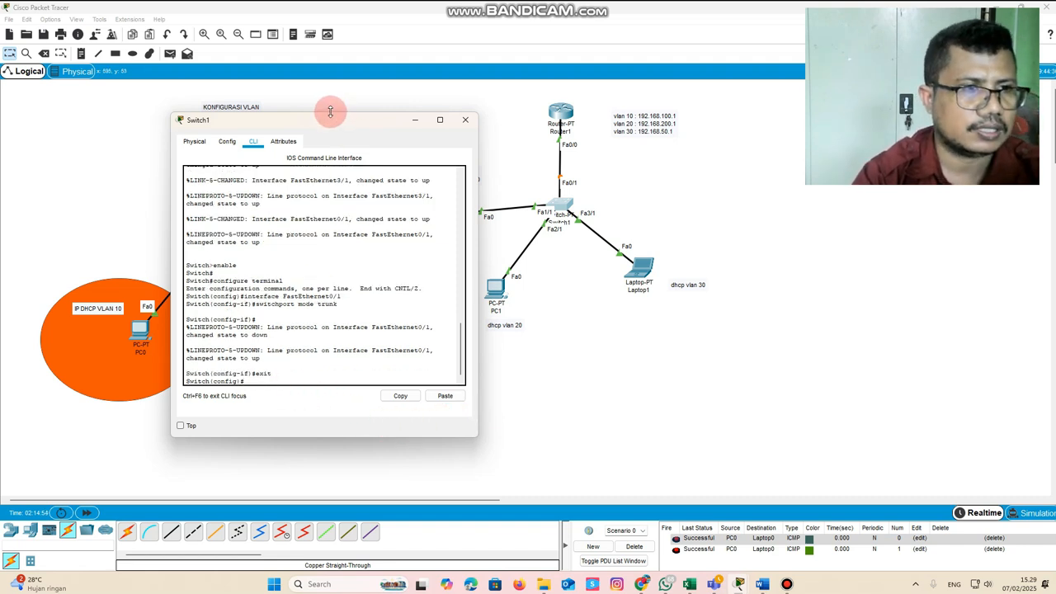
Shift the Switch1 window slightly away from the topology and create VLAN 10 at its command line
mouse_move(334, 123)
left_mouse_down()
mouse_move(339, 211)
mouse_move(577, 213)
mouse_move(464, 192)
mouse_move(310, 105)
mouse_move(314, 118)
left_mouse_up()
left_click(561, 120)
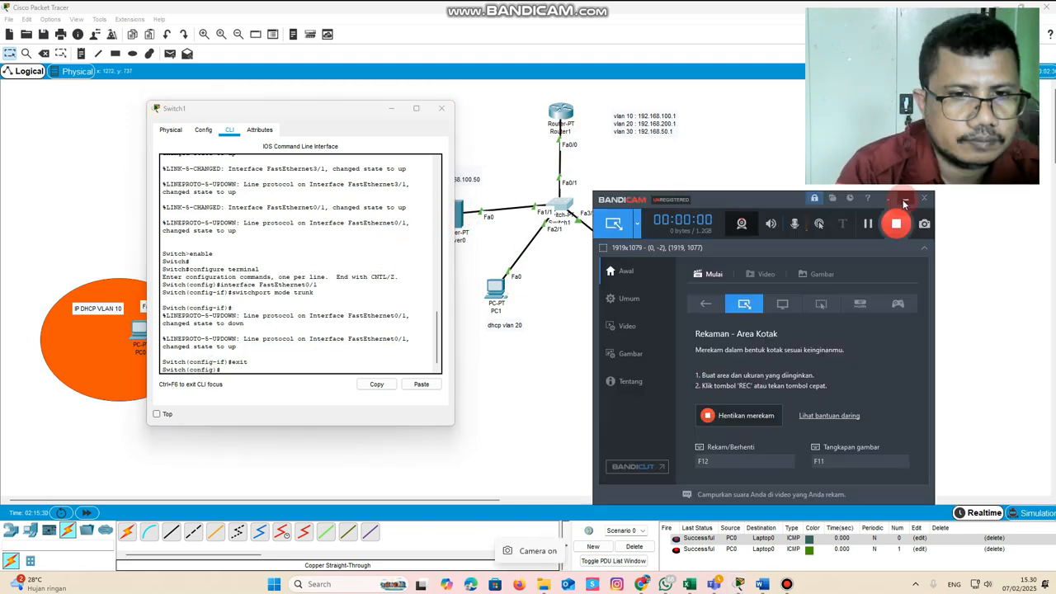
left_click(903, 203)
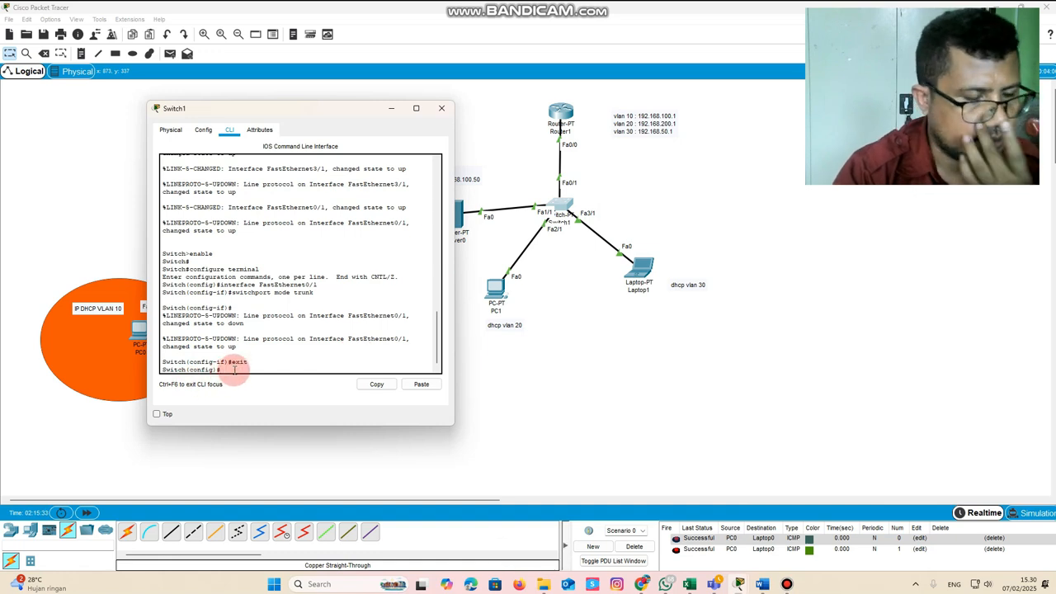
type("ig)#vlan 10")
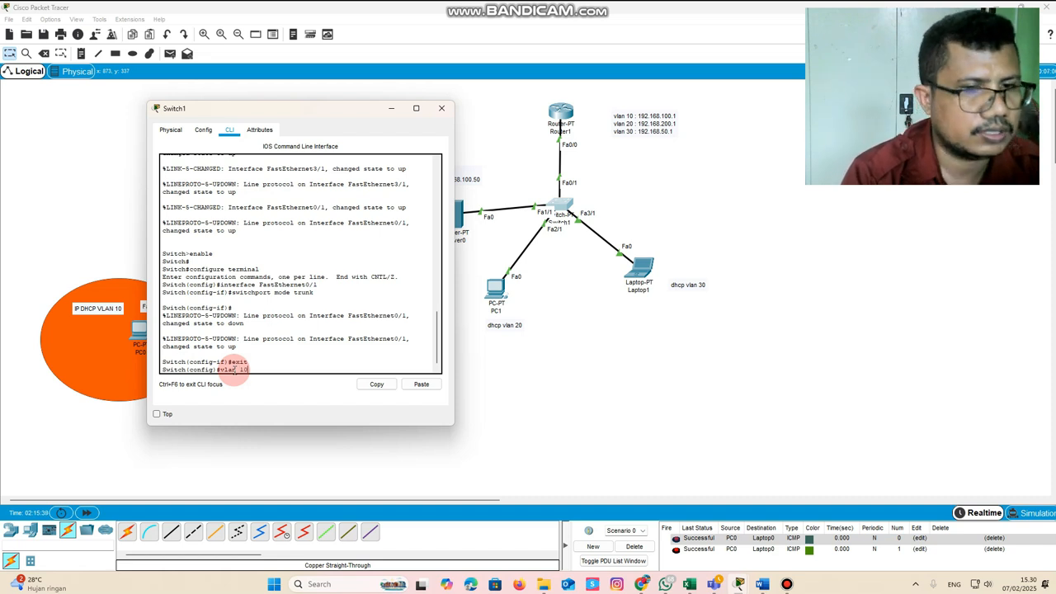
key("Return")
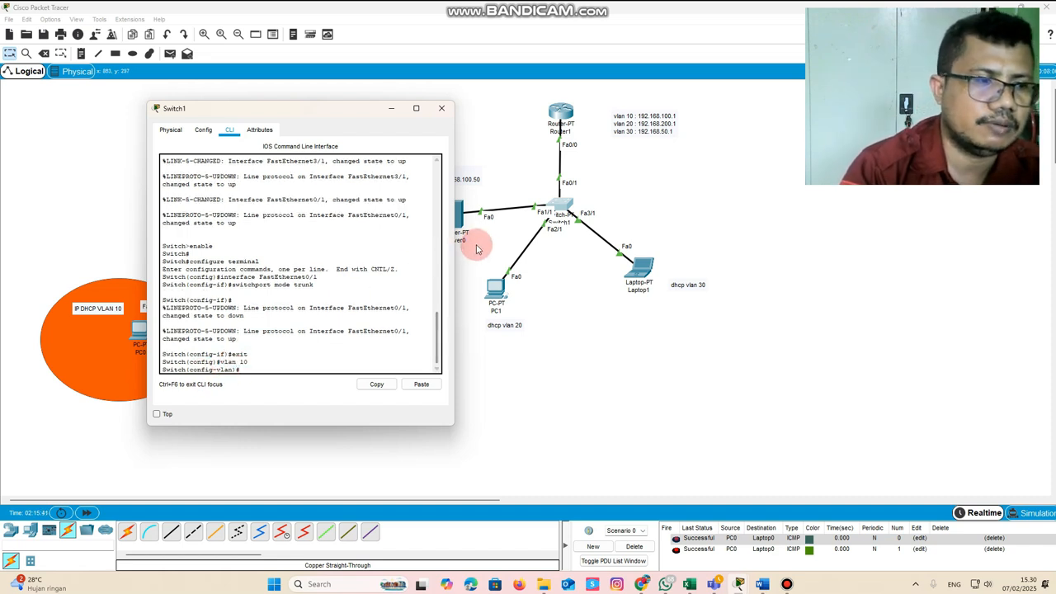
Name VLAN 10 serverlokal and exit the VLAN configuration
type("ame")
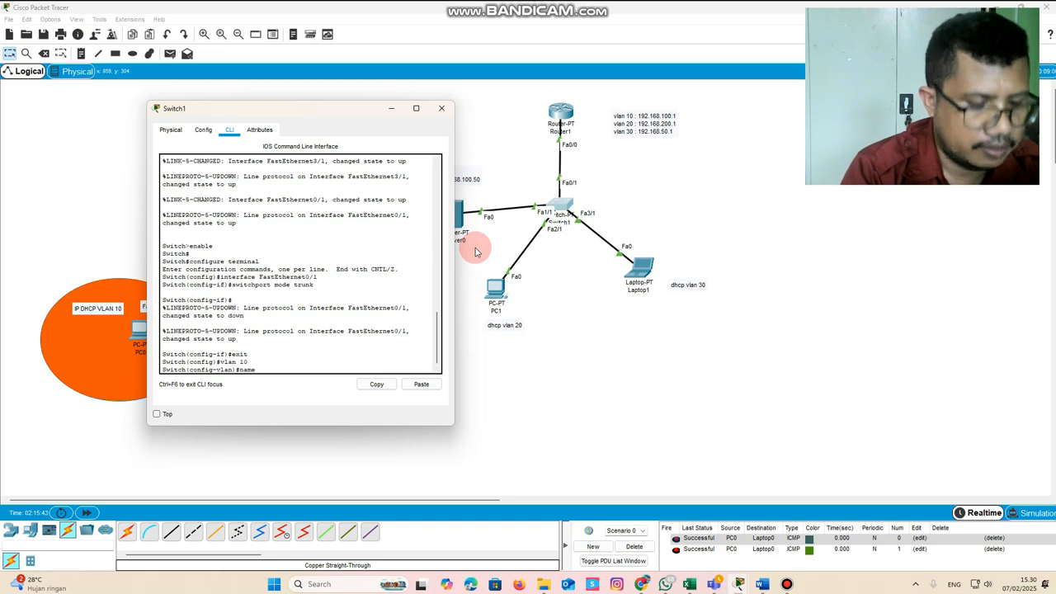
type(" server")
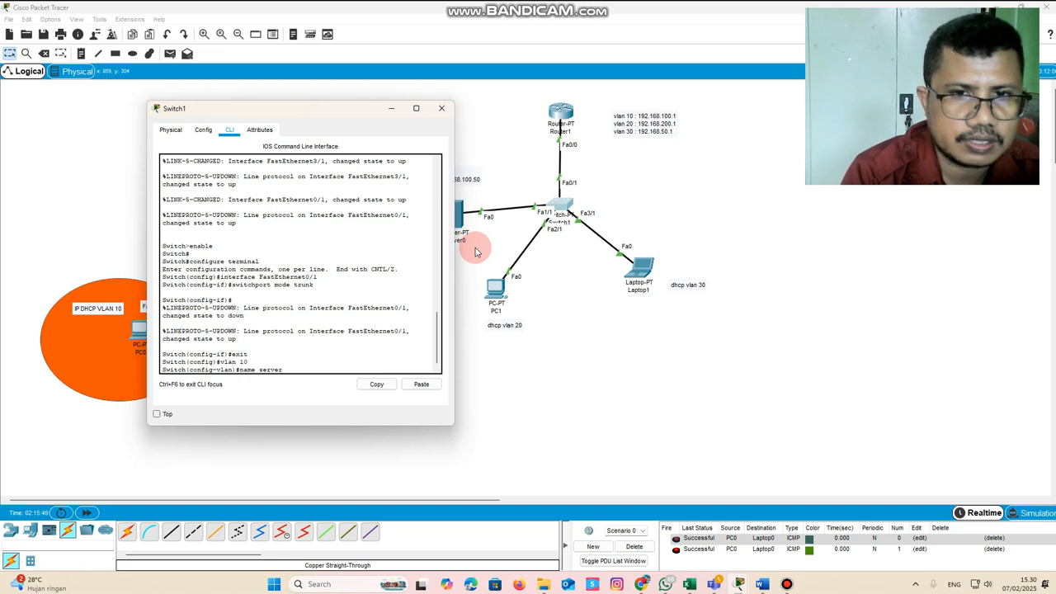
type("lokal")
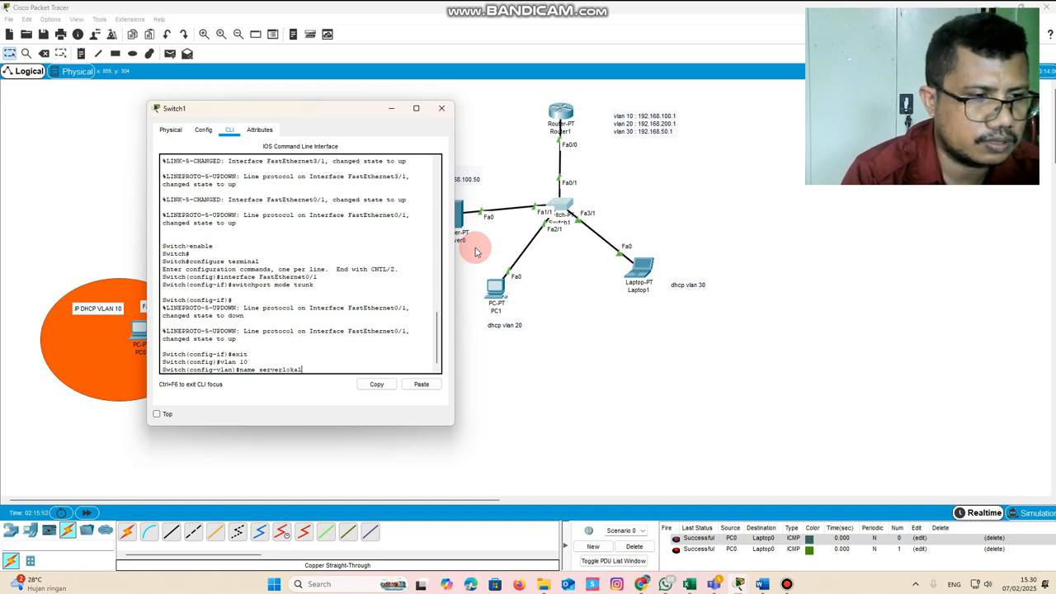
key("Return")
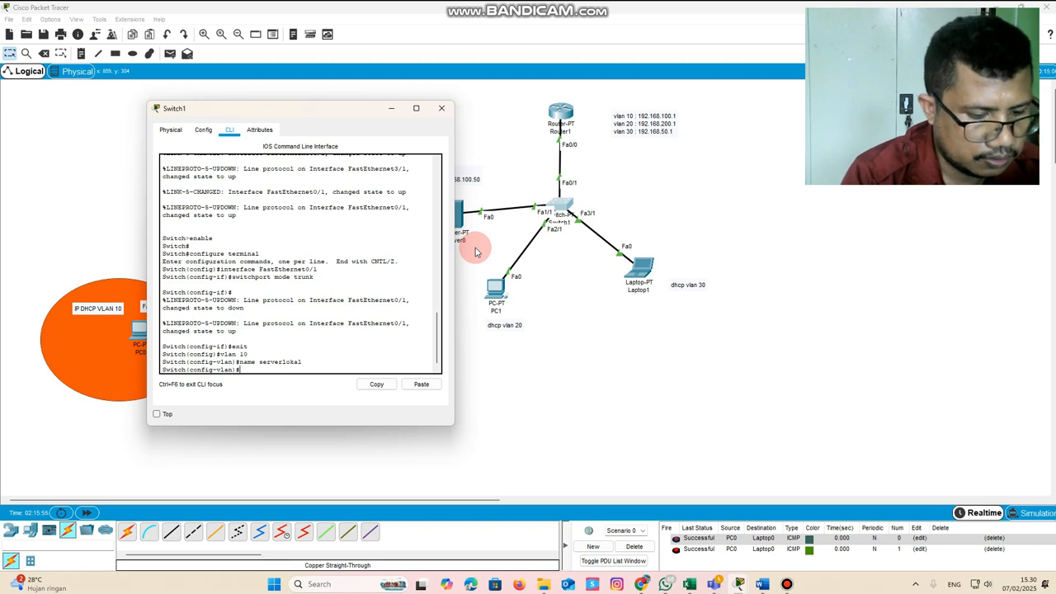
type("exi")
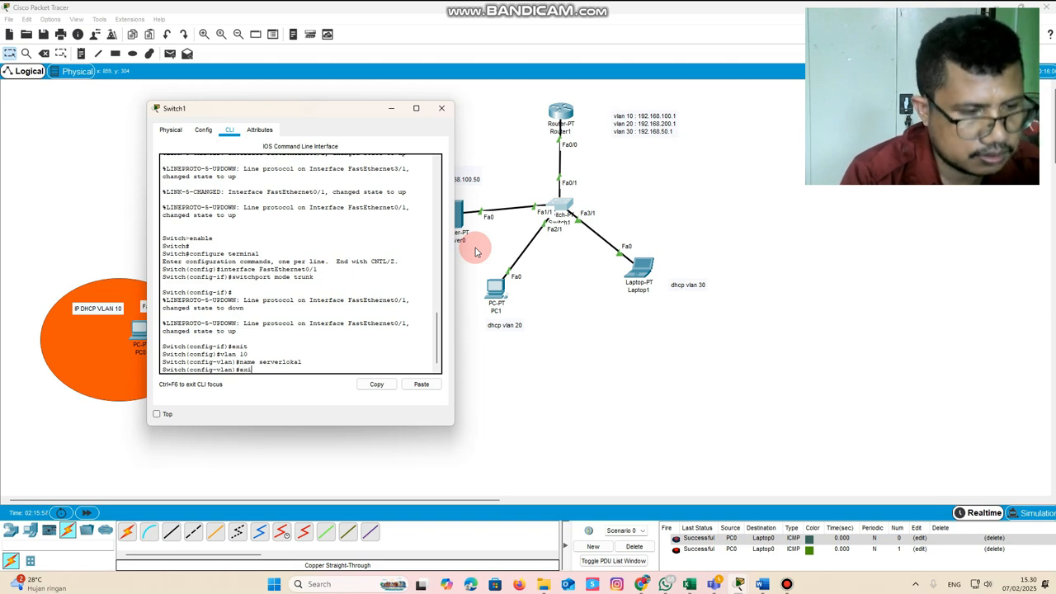
type("t")
key("Return")
Create VLAN 20 on Switch1, name it ruangtu and exit the VLAN configuration
type("vlan 10")
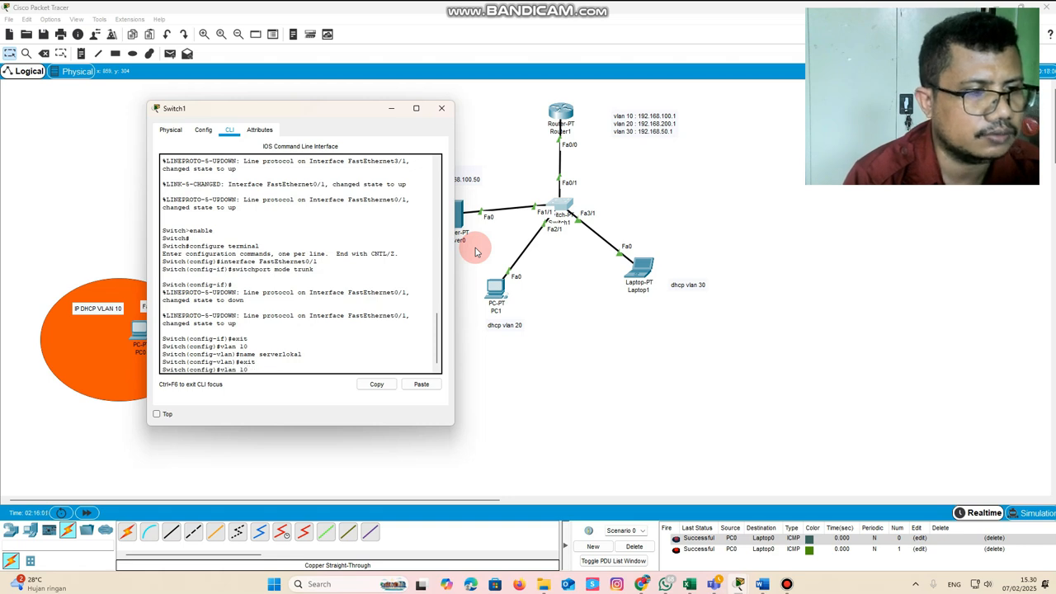
key("BackSpace")
key("BackSpace")
type("20")
key("Return")
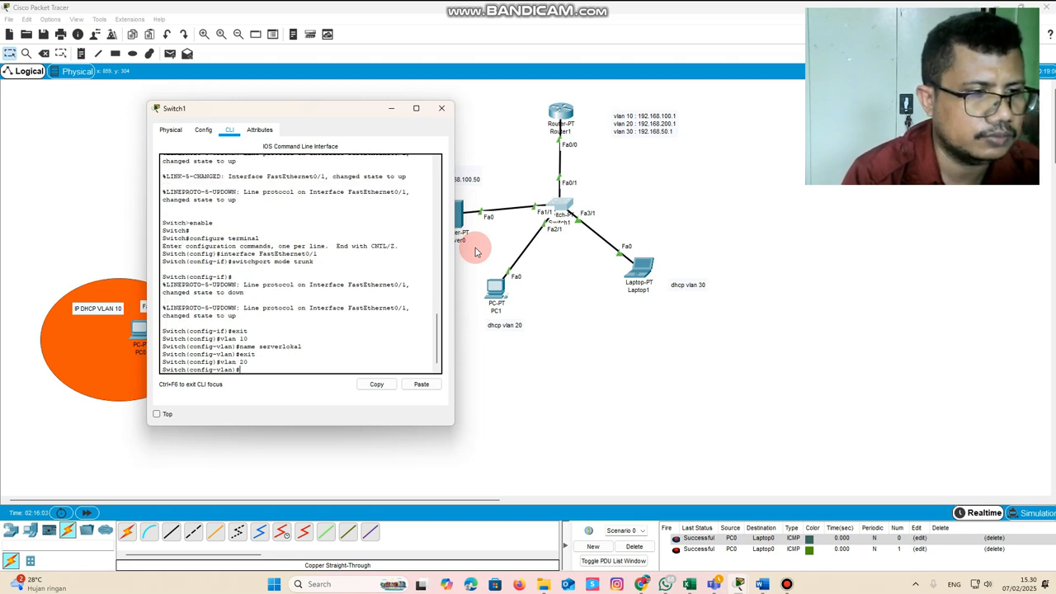
type("name ruang")
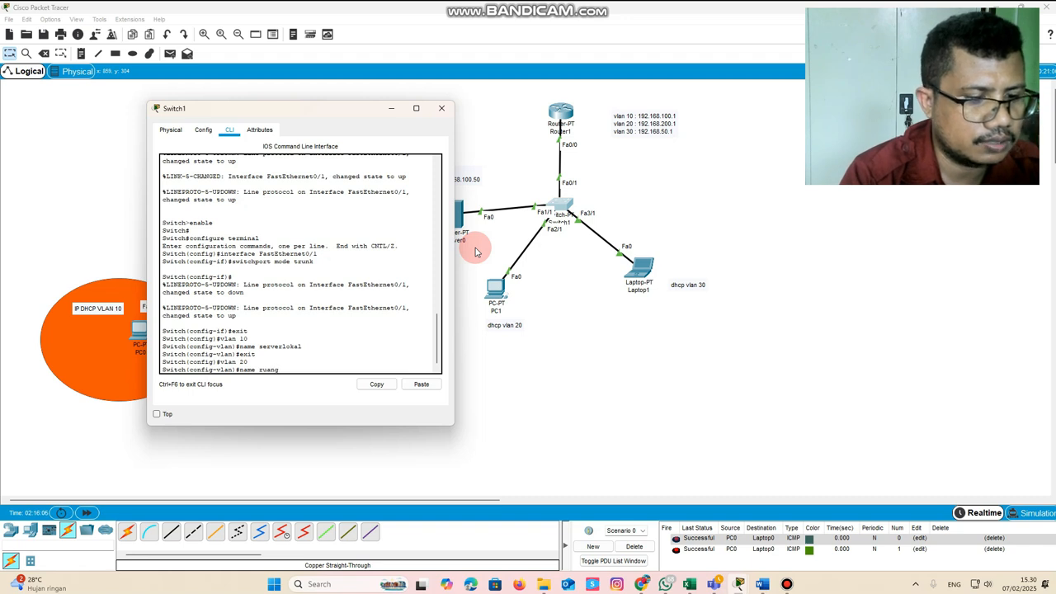
type("tu")
key("Return")
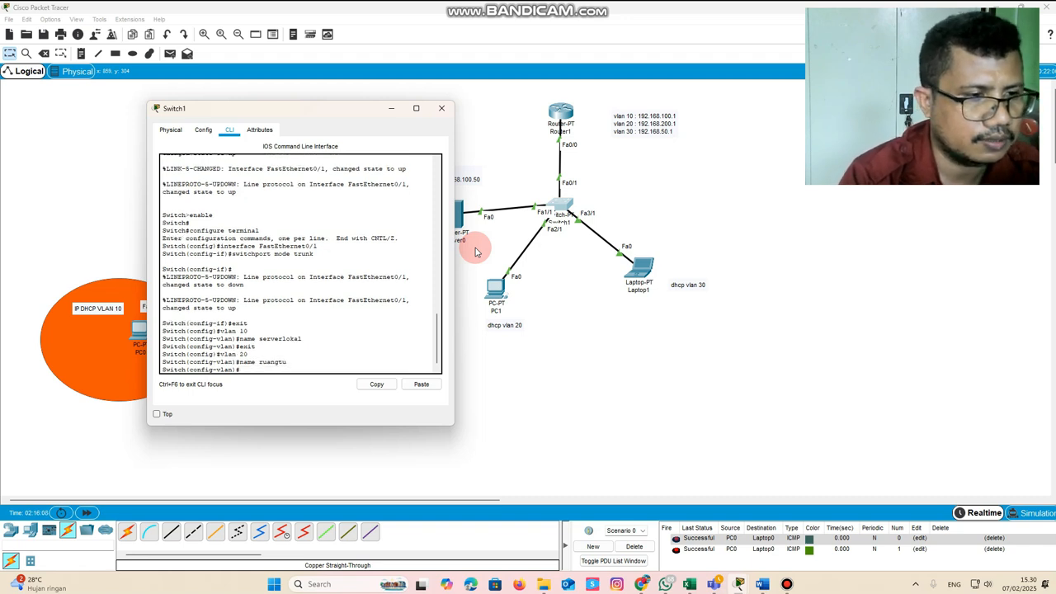
type("exit")
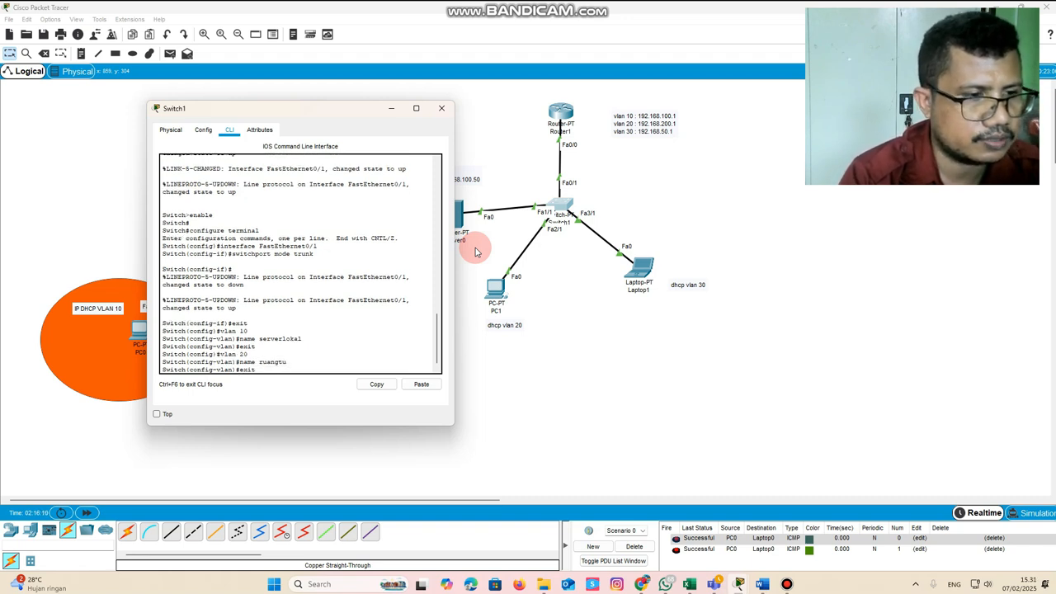
key("Return")
Create VLAN 30 on Switch1, name it ruangguru and exit the VLAN configuration
type("vlan 20")
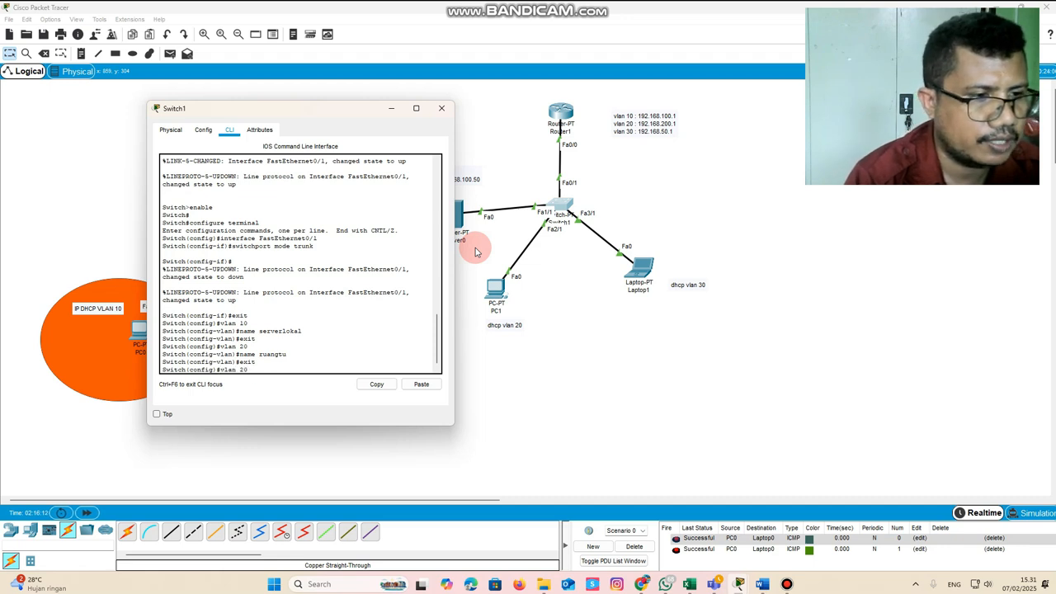
key("BackSpace")
key("BackSpace")
type("30")
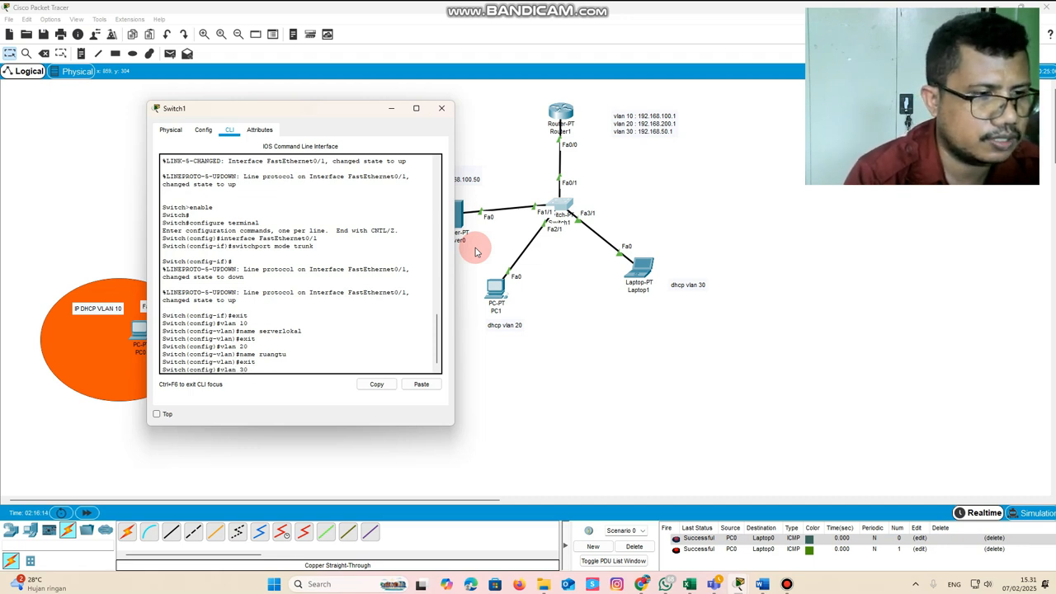
key("Return")
type("name ra")
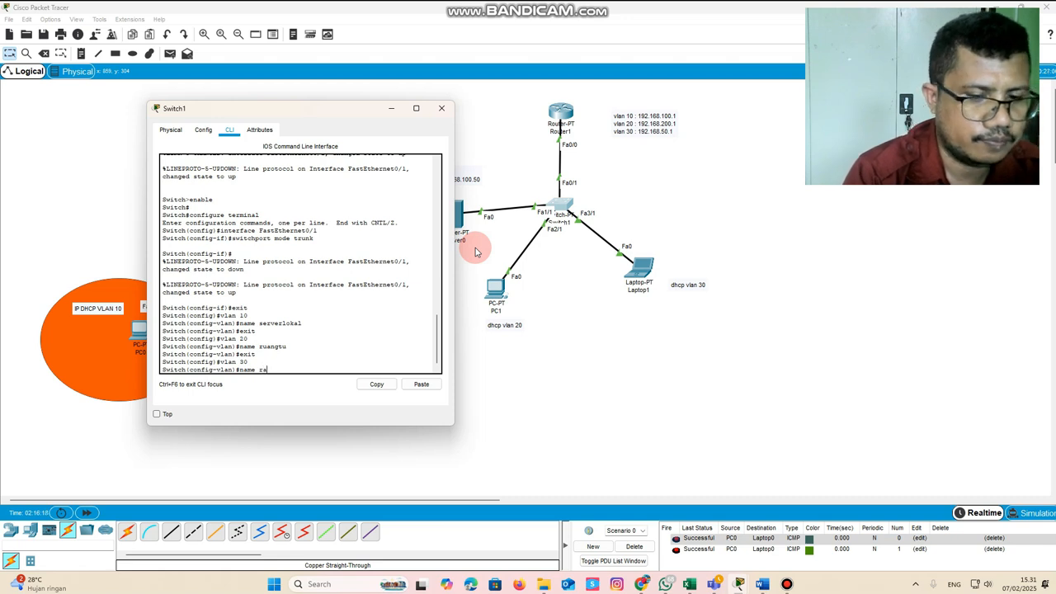
key("BackSpace")
type("uang")
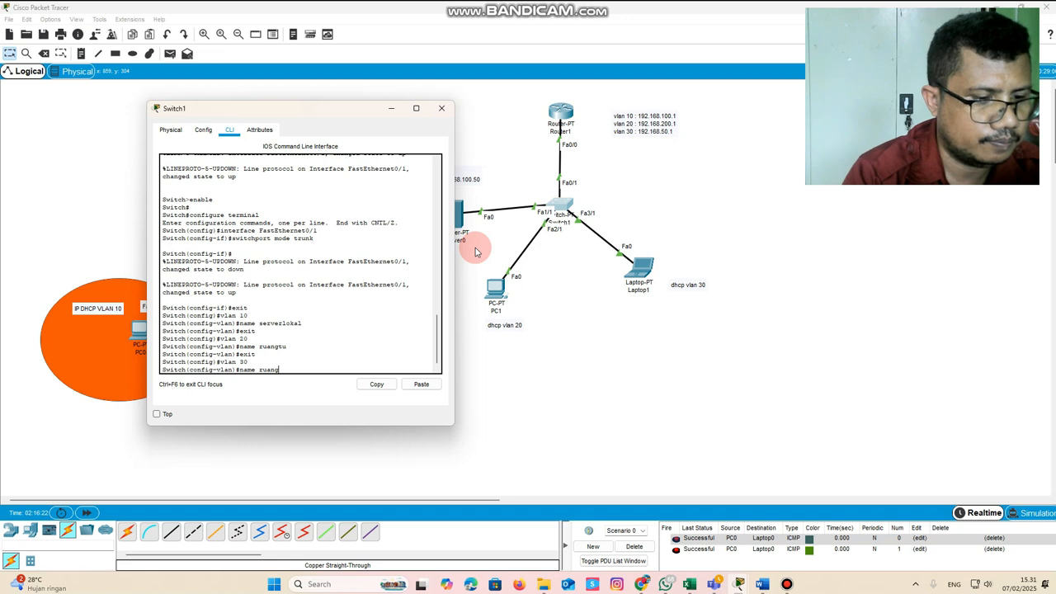
type("guru")
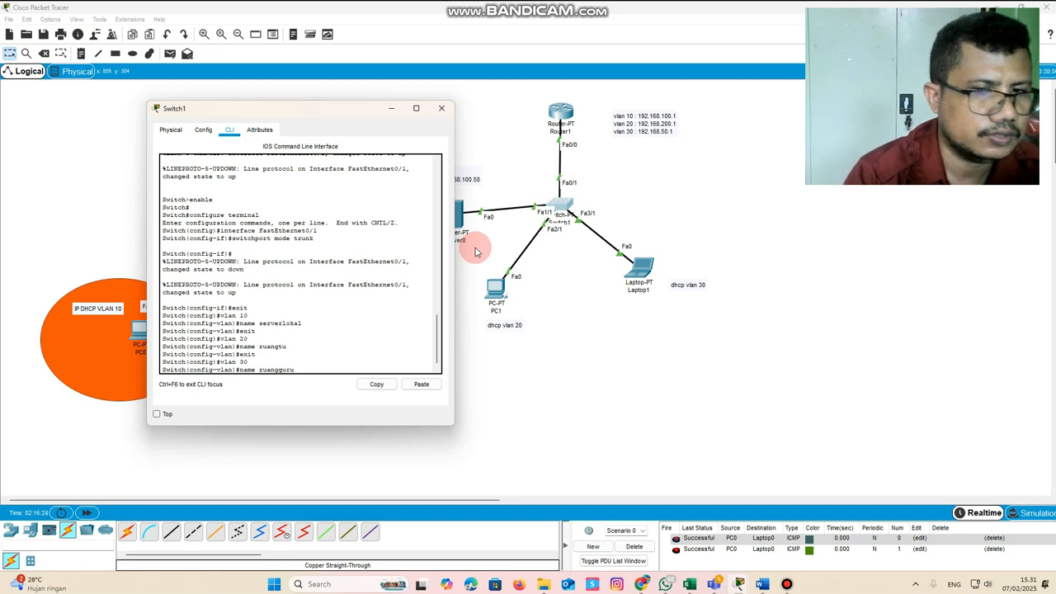
key("Return")
type("e")
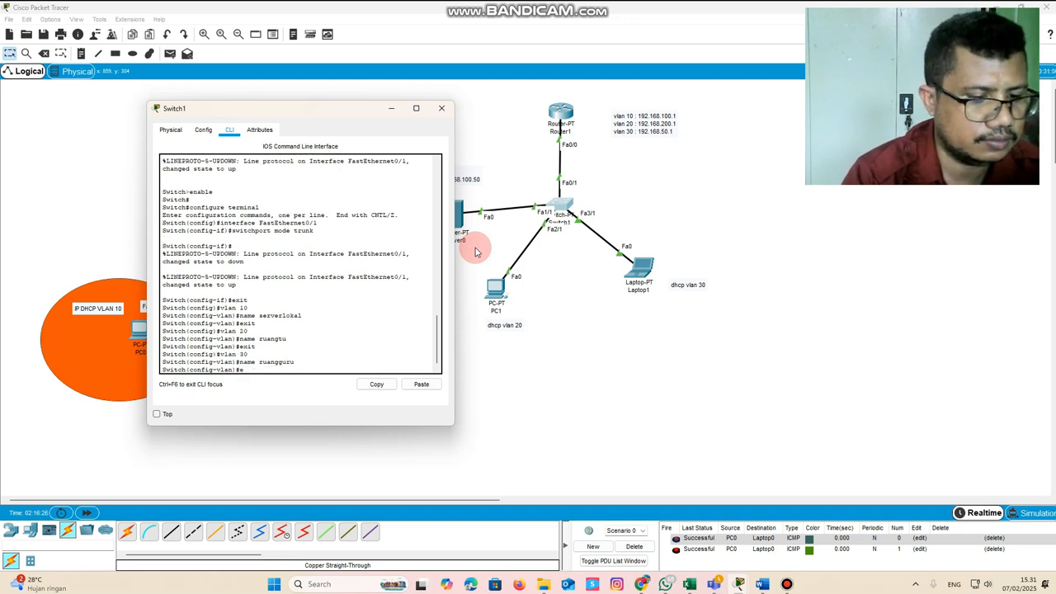
type("xit")
key("Return")
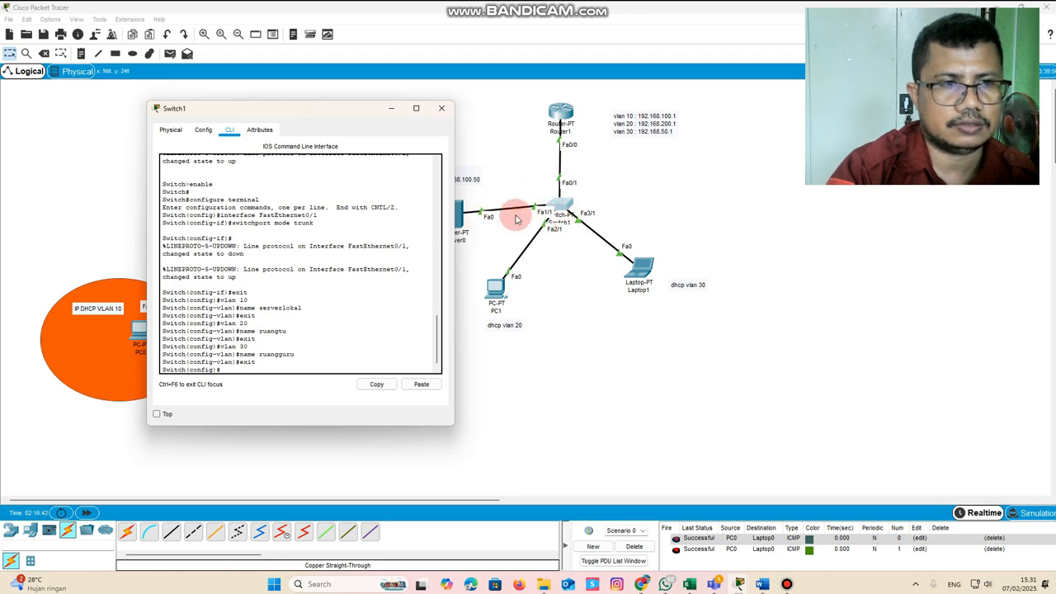
Move the Switch1 window clear of Server0 and enter the configuration of interface fa1/1
left_click_drag(370, 110, 305, 111)
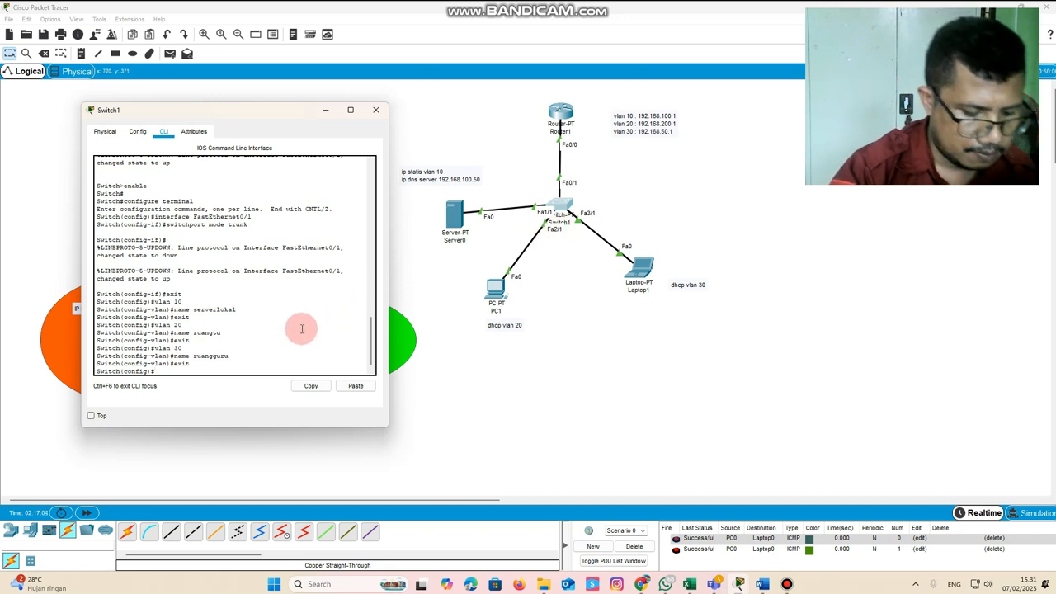
type("interface")
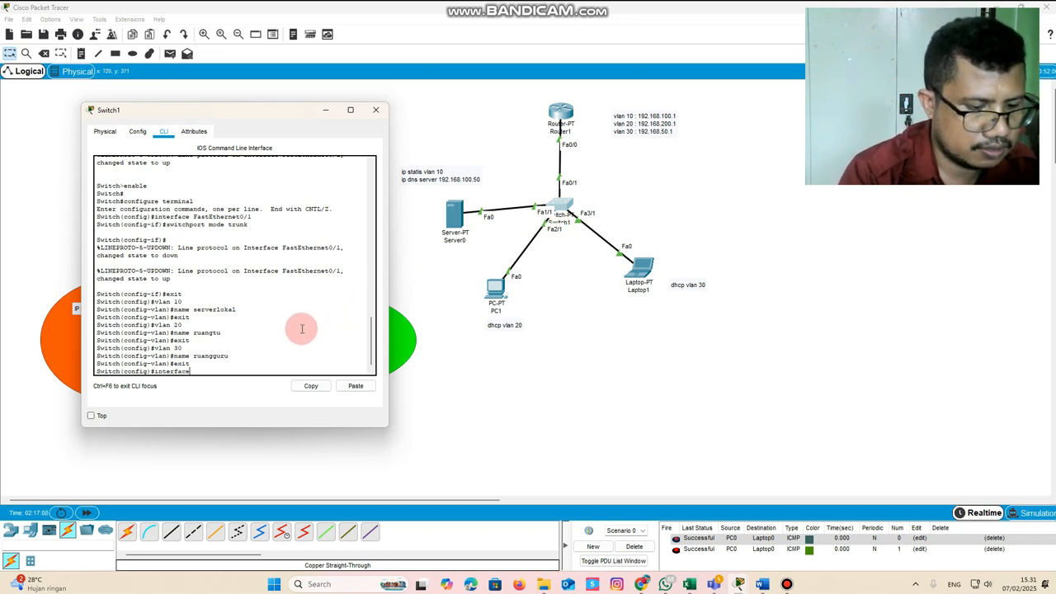
type(" fa1/1")
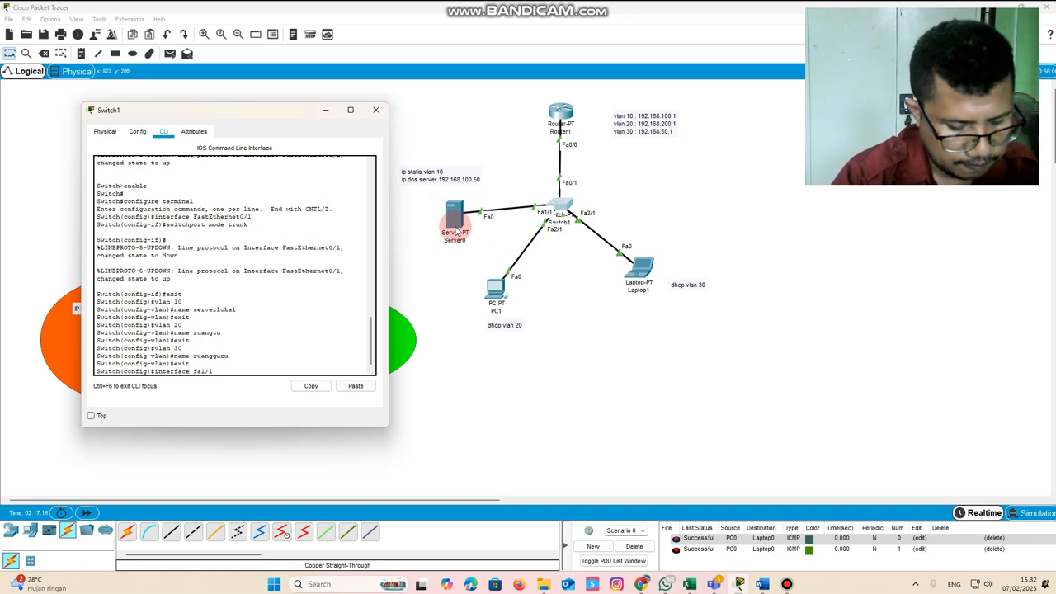
key("Return")
Assign Switch1's fa1/1 port, which connects to Server0, to access VLAN 10
type("exit")
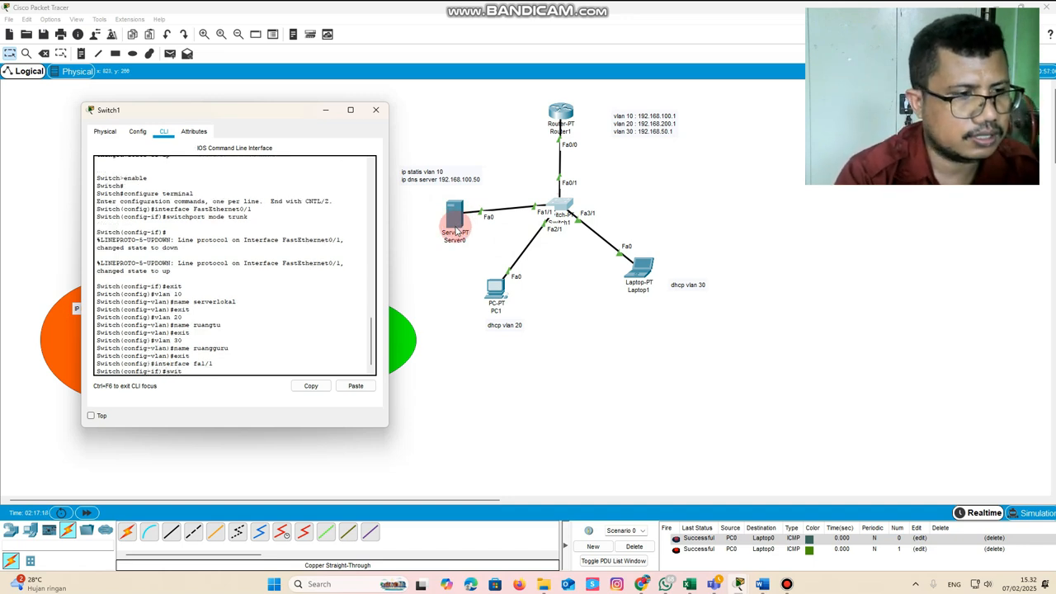
type("hport")
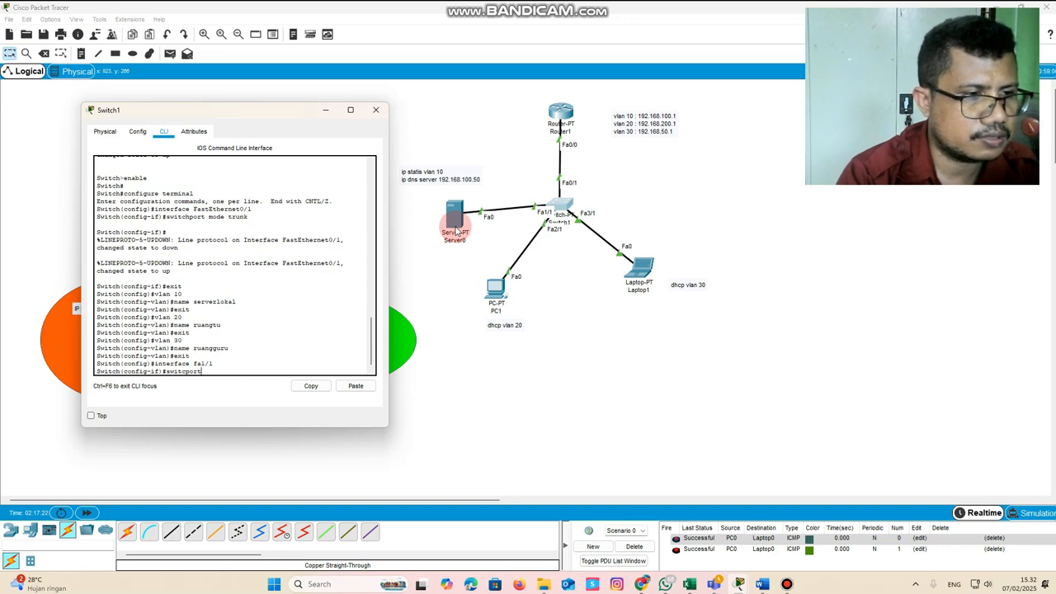
type(" access")
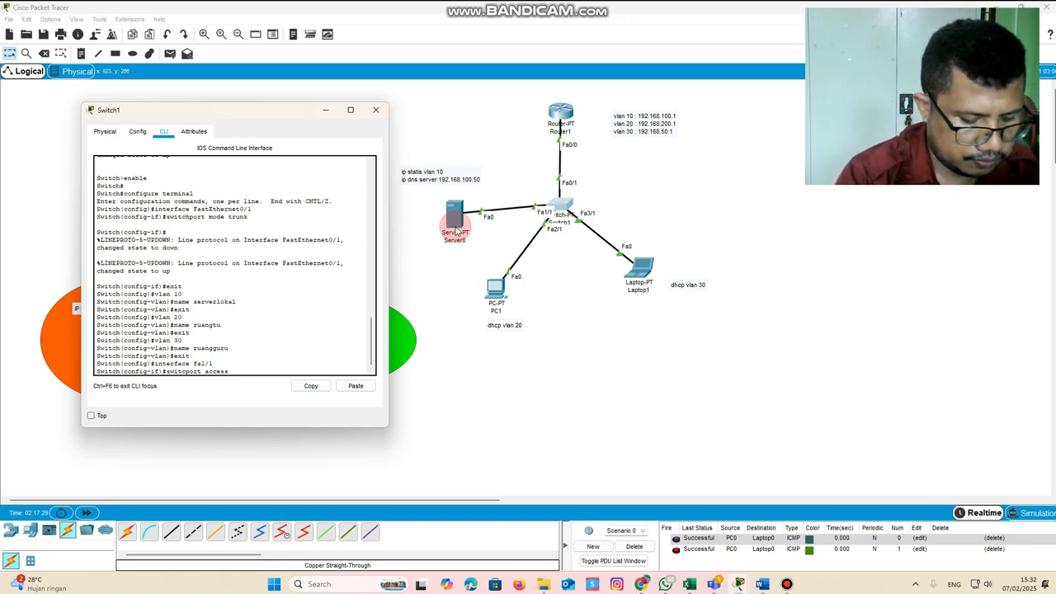
type("vlan 10")
key("Return")
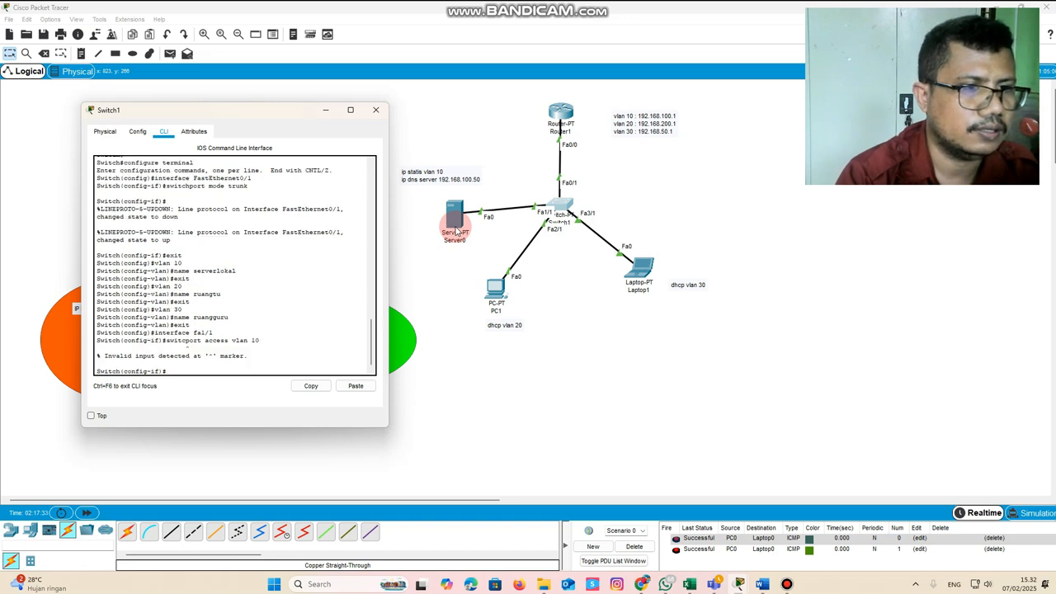
key("Up")
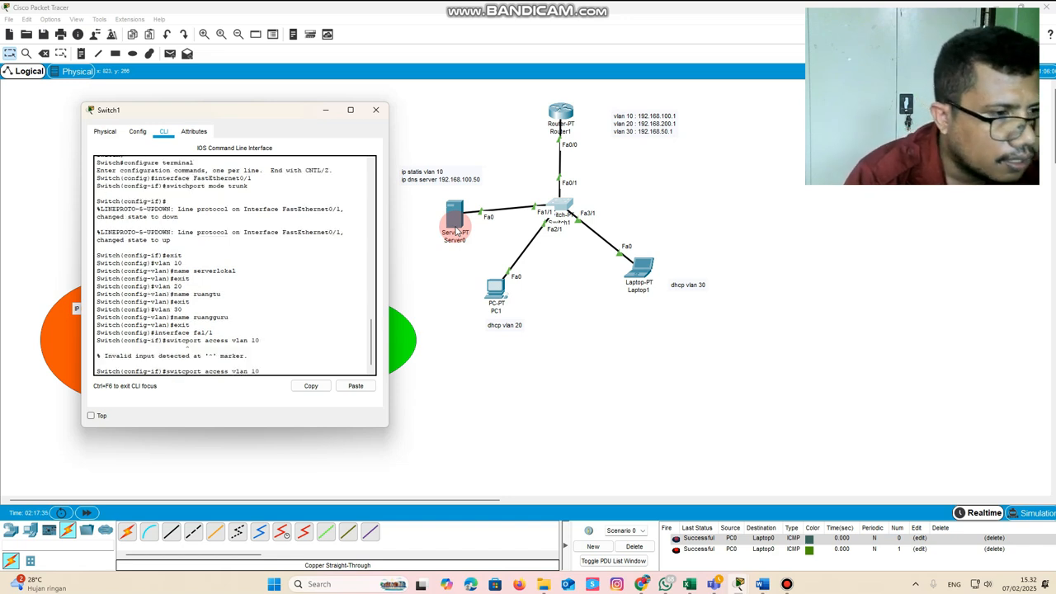
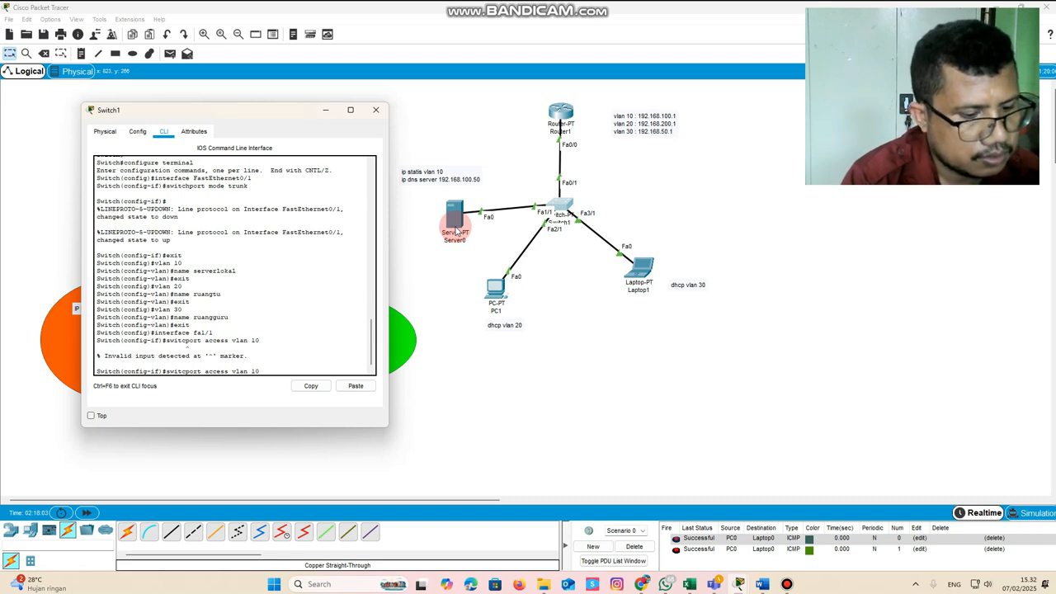
Correct the misspelled switchport command to put fa1/1 in access VLAN 10, and exit the interface configuration
type("h")
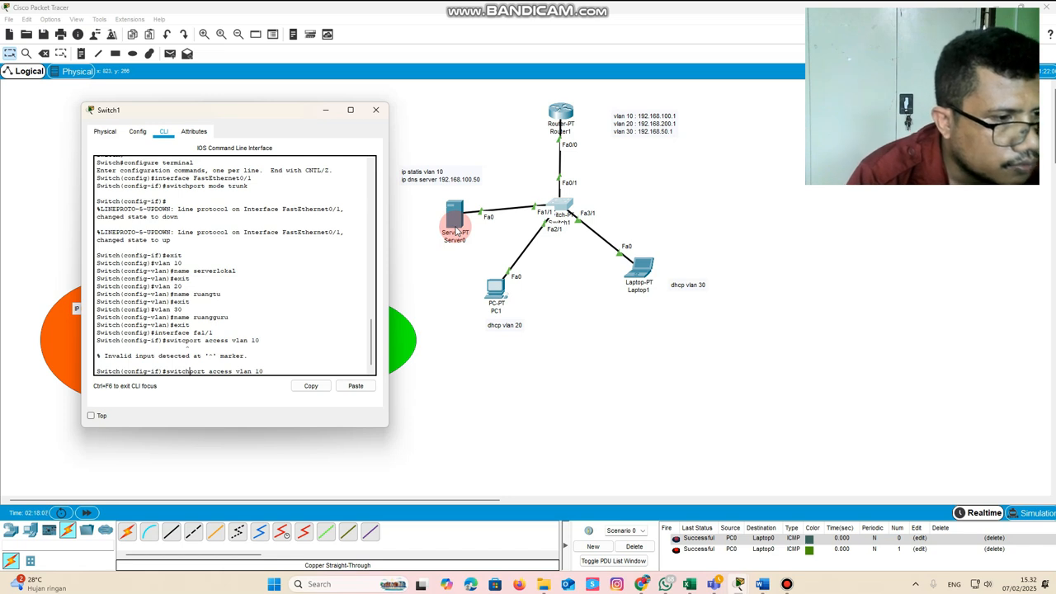
key("Return")
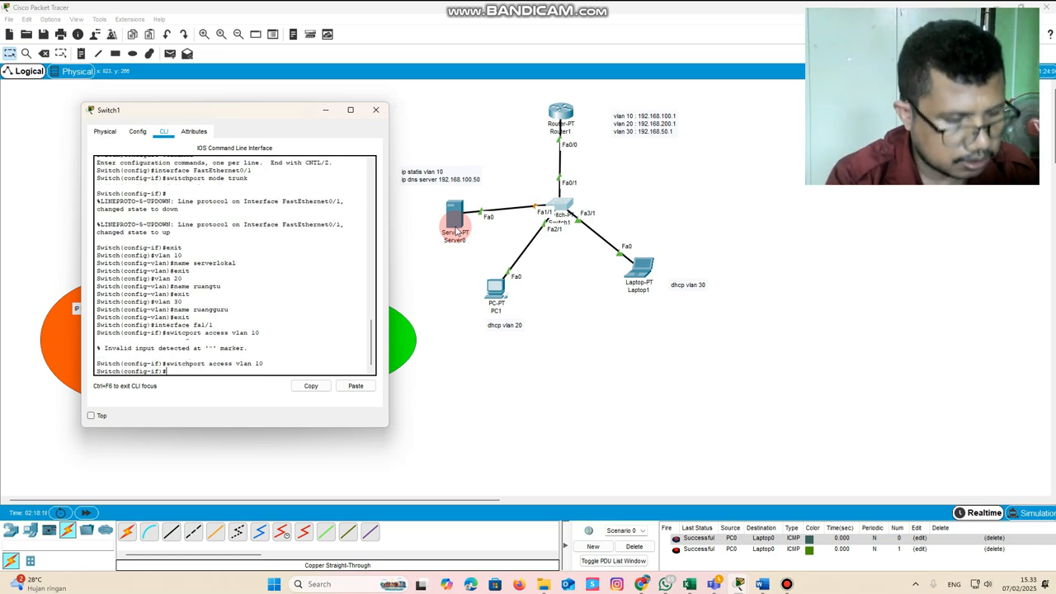
type("exit")
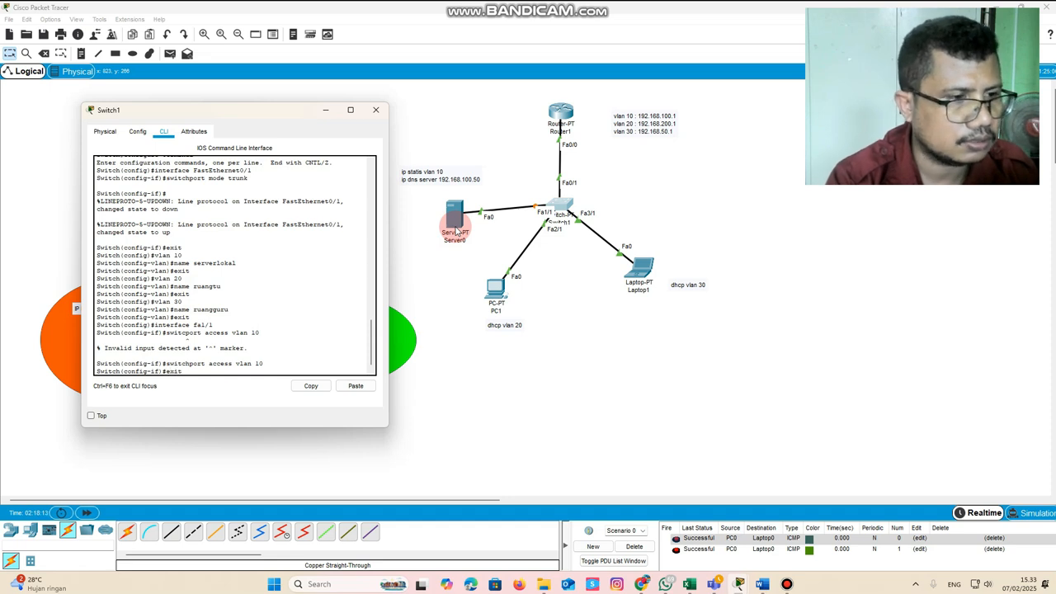
key("Return")
Assign Switch1's fa2/1 port, which connects to PC1, to access VLAN 20 and exit the interface configuration
type("exit")
key("Up")
key("Up")
key("Up")
key("Up")
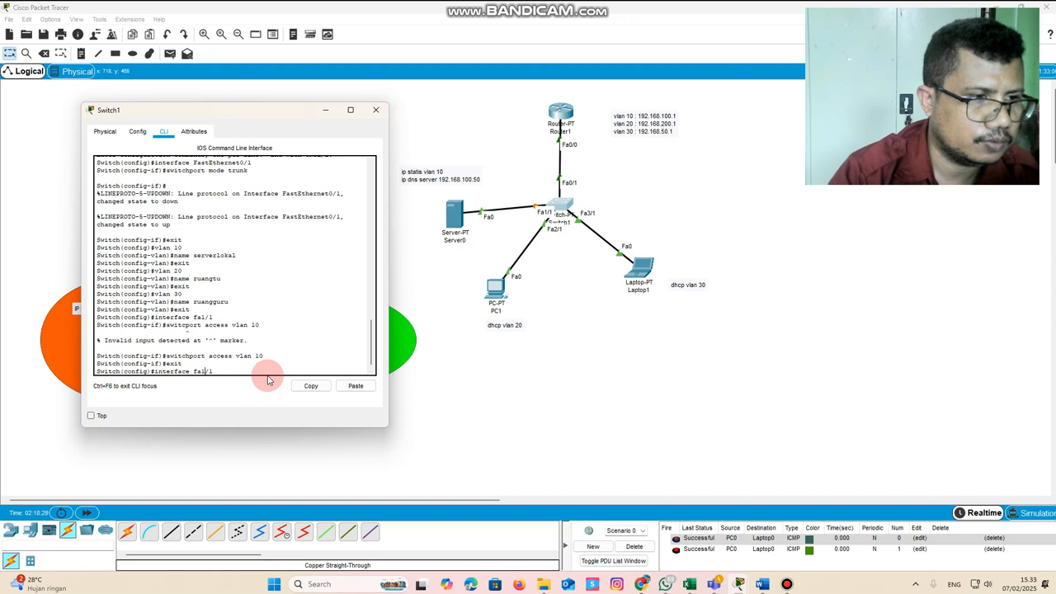
key("Return")
key("Up")
key("Up")
key("Up")
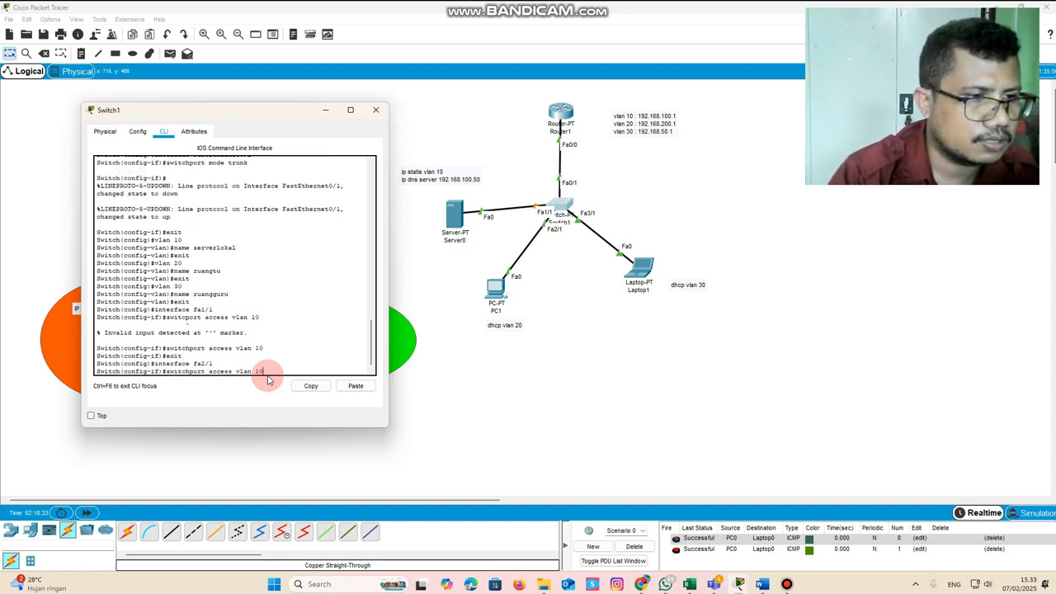
key("BackSpace")
key("BackSpace")
type("20")
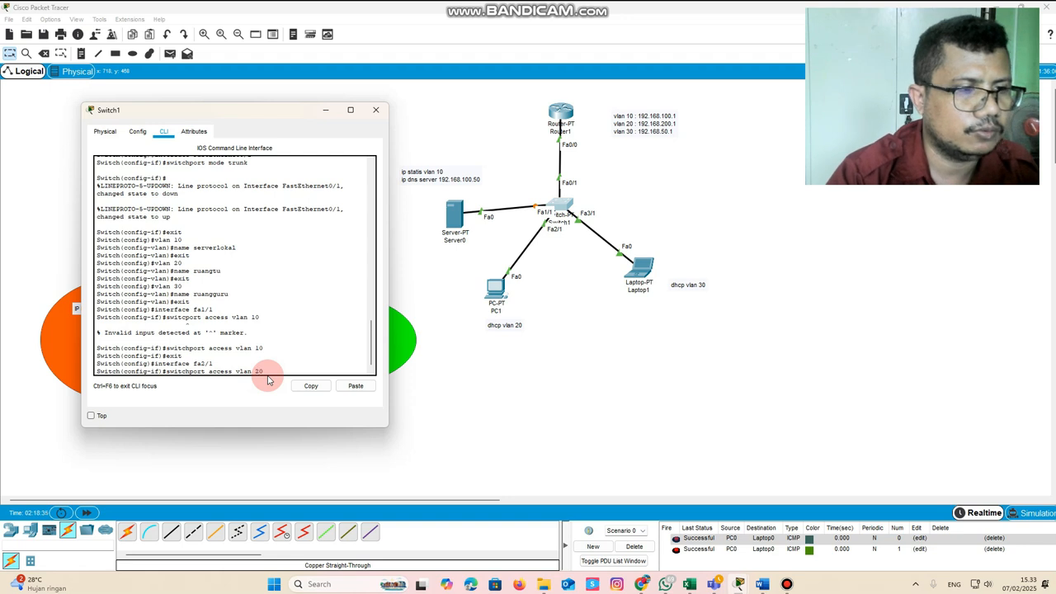
key("Return")
type("exit")
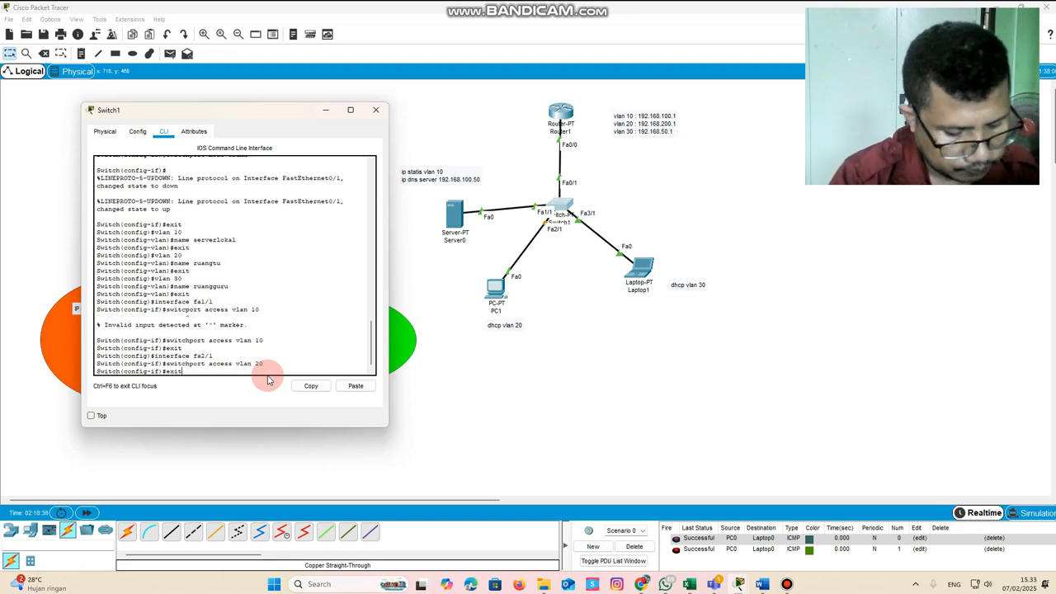
key("Return")
Assign Switch1's fa3/1 port, which connects to Laptop1, to access VLAN 30, exit the interface configuration and close the switch window
type("interface fa2/1")
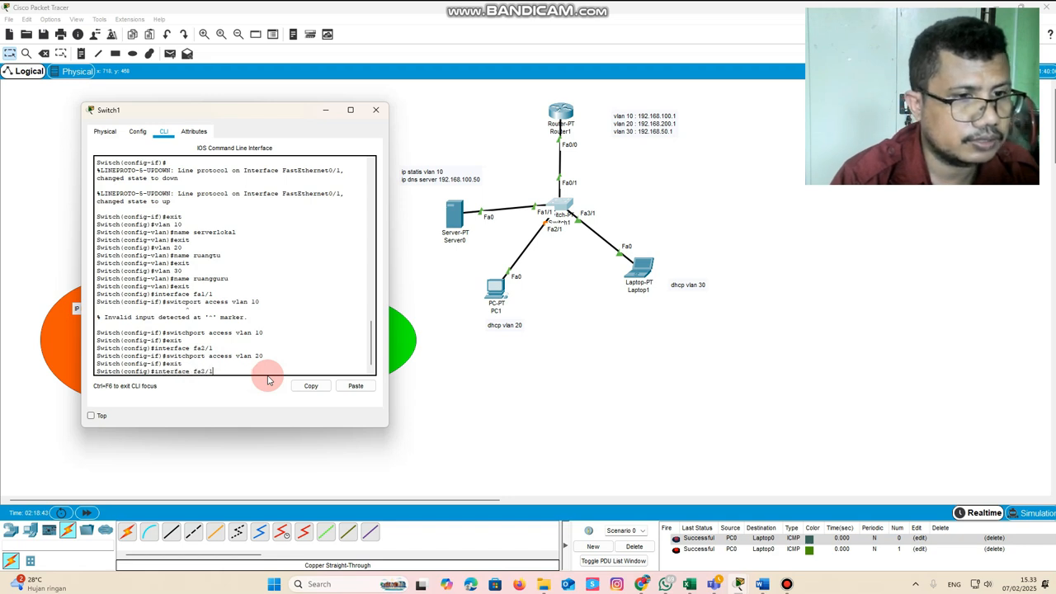
key("BackSpace")
key("BackSpace")
key("BackSpace")
type("3/1")
key("Return")
type("exit")
key("Up")
key("Up")
key("Up")
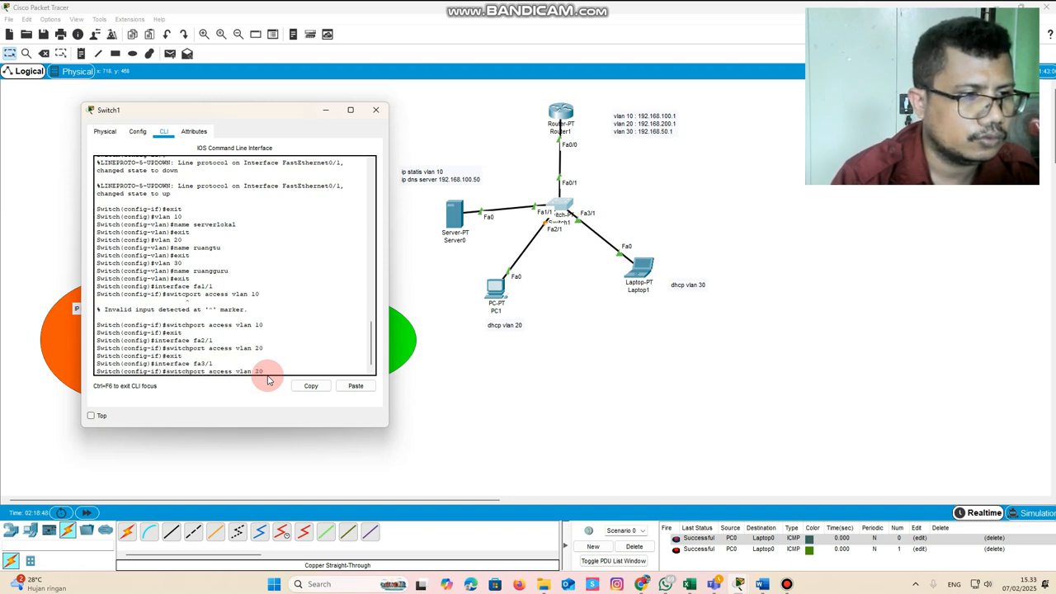
key("BackSpace")
key("BackSpace")
type("30")
key("Return")
type("exit")
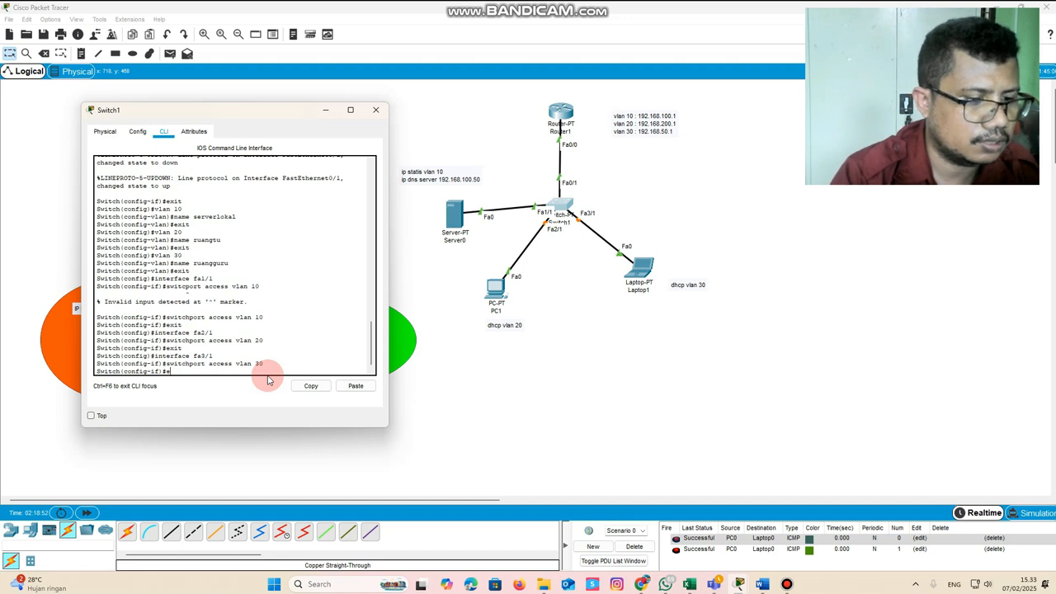
key("Return")
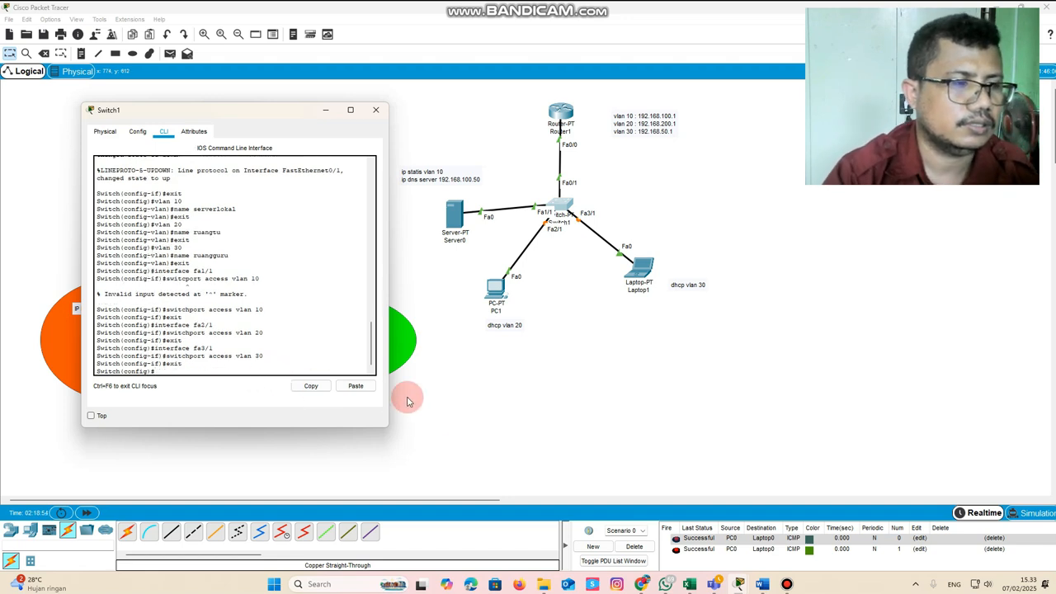
left_click(375, 109)
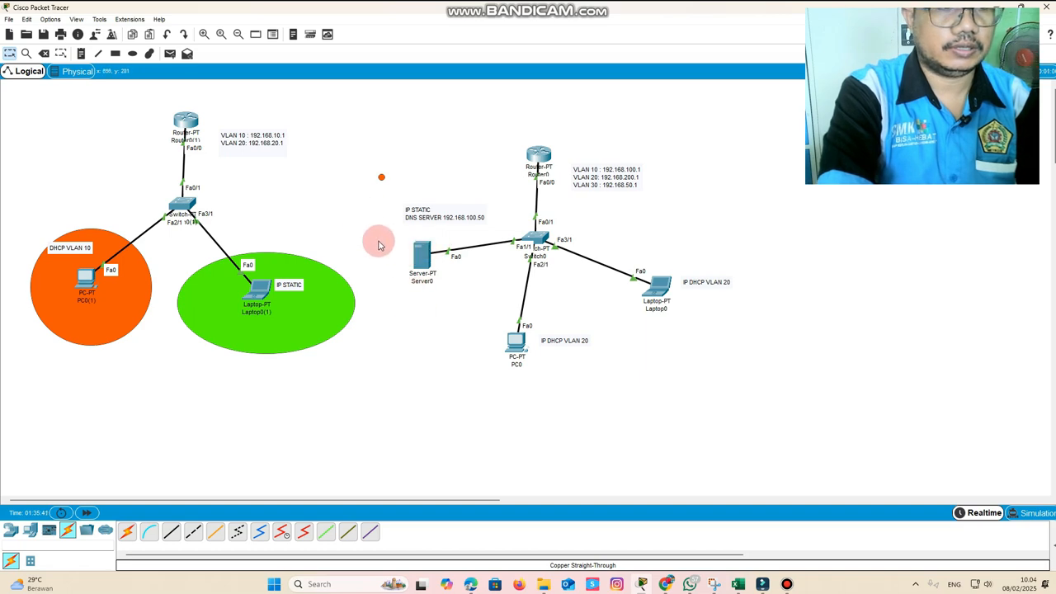
Give Server0 the static IP 192.168.100.50, subnet mask 255.255.255.0, default gateway 192.168.100.1 and DNS server 192.168.100.50
left_click(425, 261)
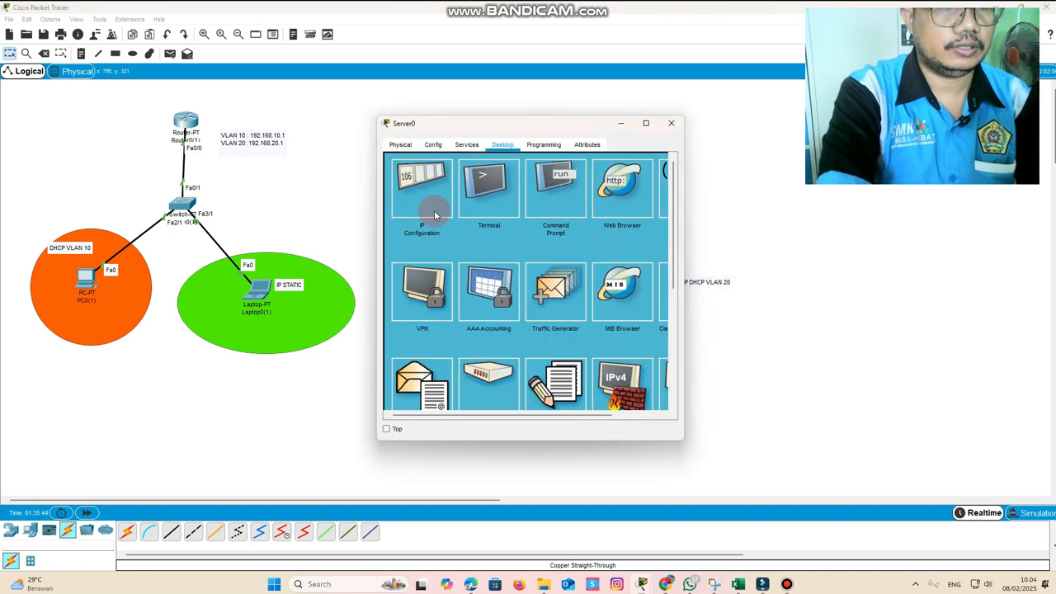
left_click(467, 144)
left_click(502, 145)
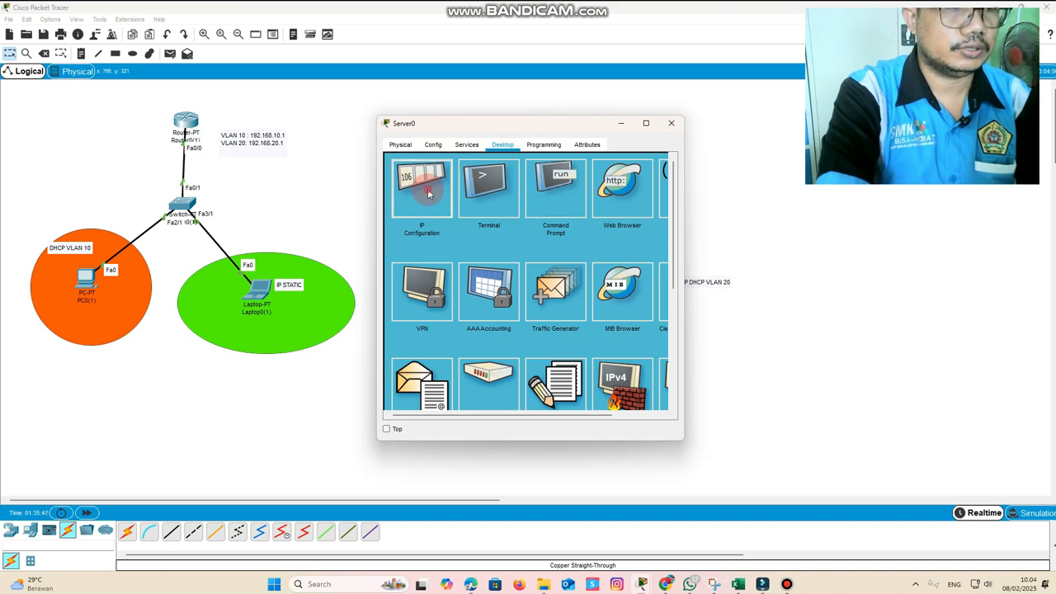
left_click(428, 191)
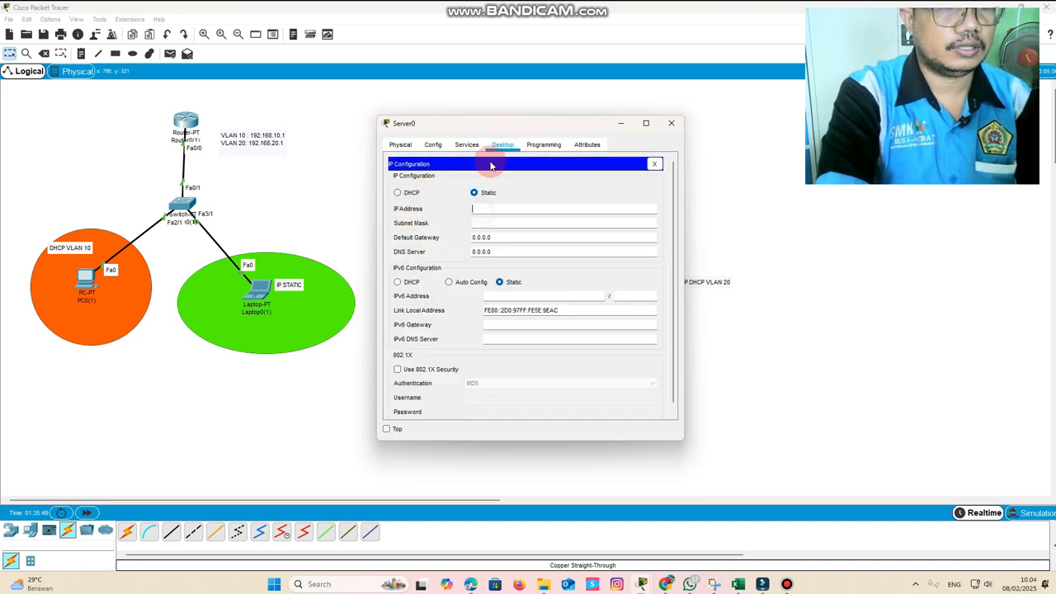
left_click_drag(493, 125, 768, 228)
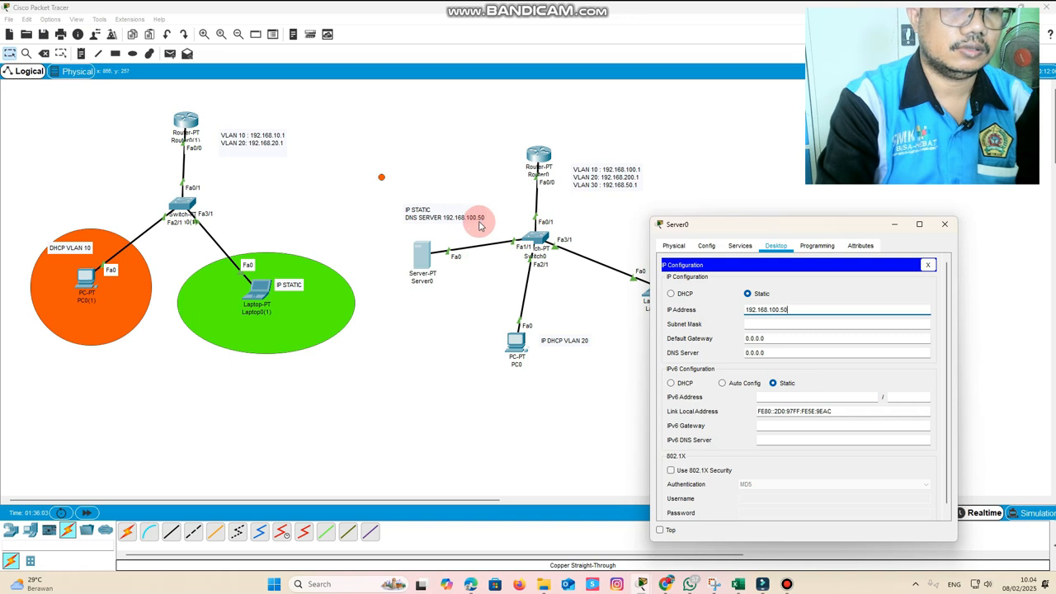
key("Tab")
key("Tab")
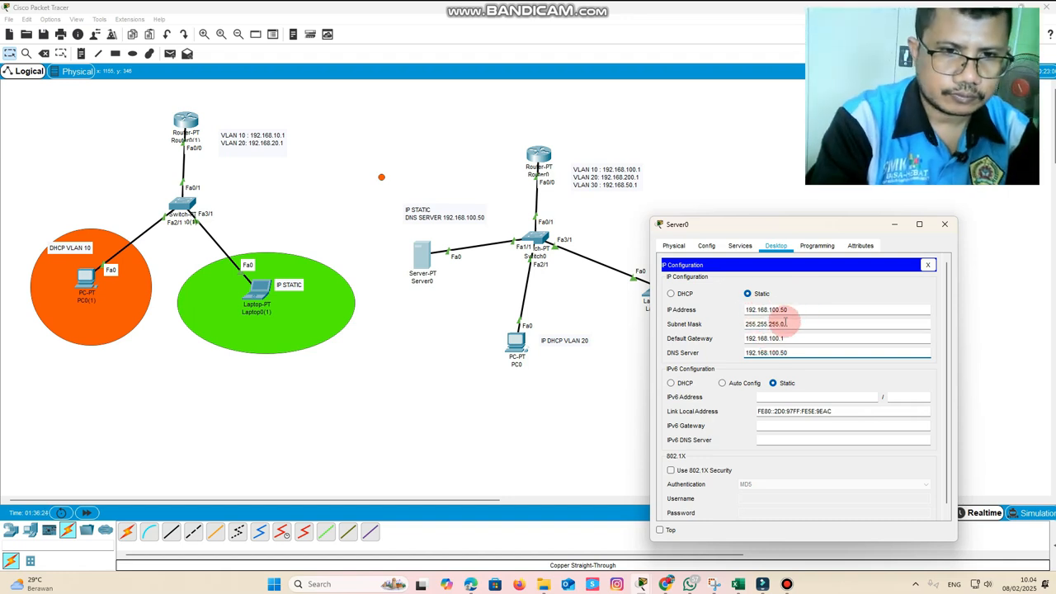
left_click(945, 223)
Shift PC0 and its label slightly nearer the switch and set PC0 to get its IP configuration through DHCP
left_click_drag(516, 338, 498, 327)
left_click_drag(559, 344, 533, 335)
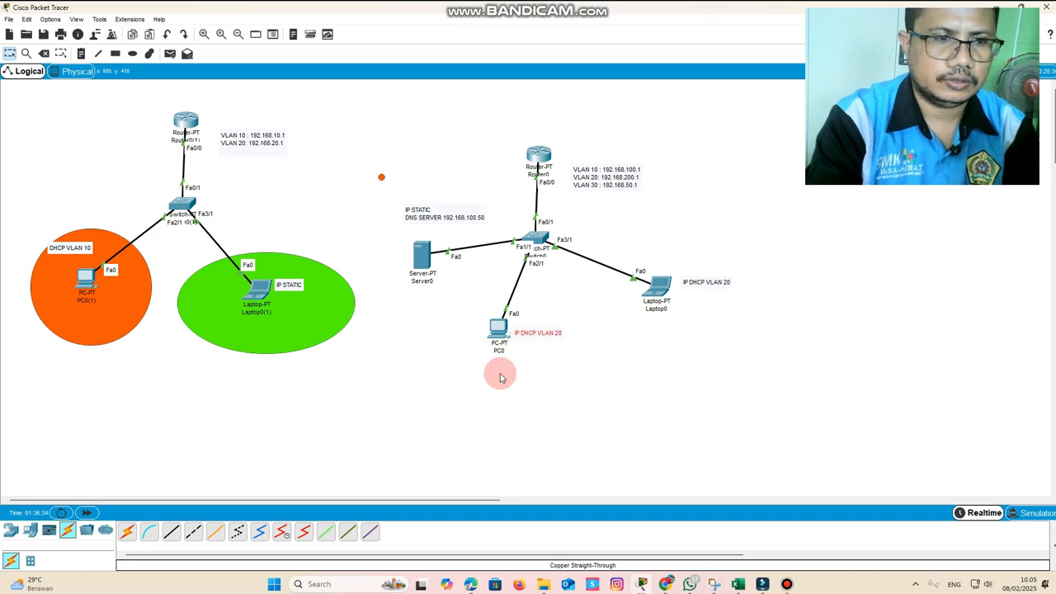
left_click(498, 328)
left_click(465, 145)
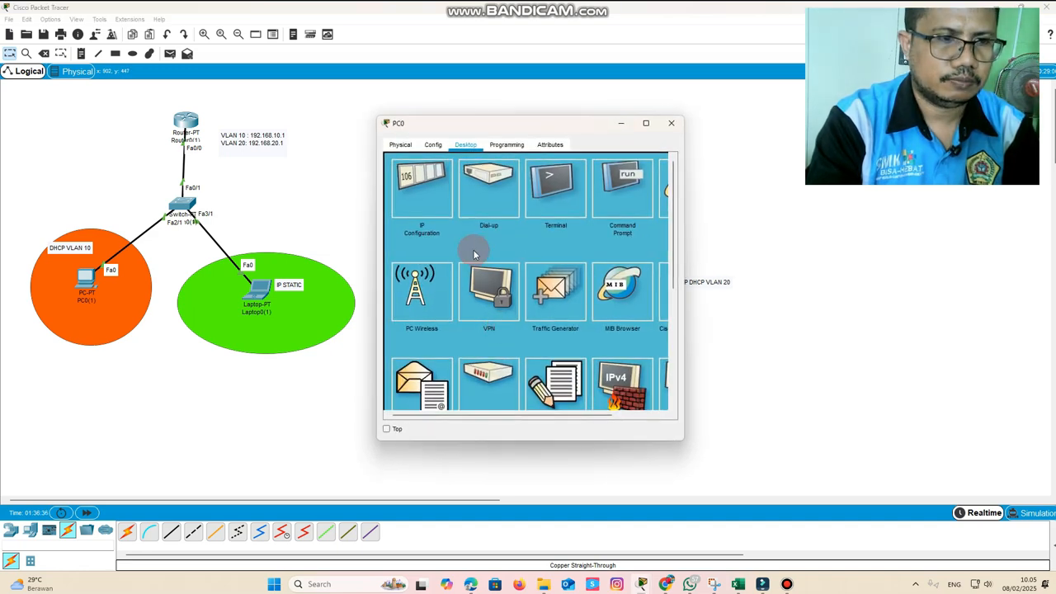
left_click(423, 185)
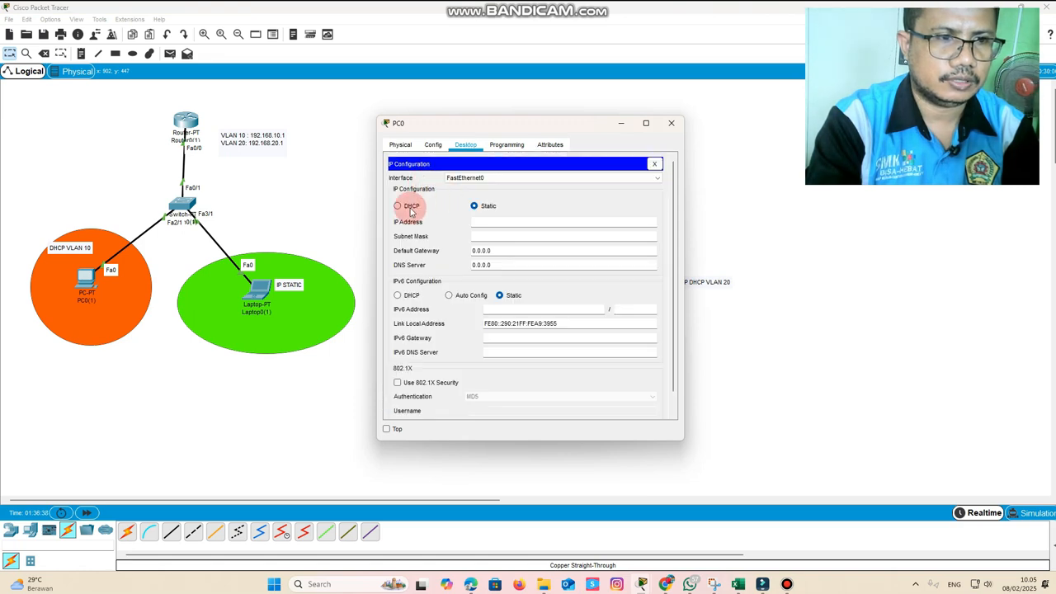
left_click(410, 211)
left_click_drag(541, 126, 689, 157)
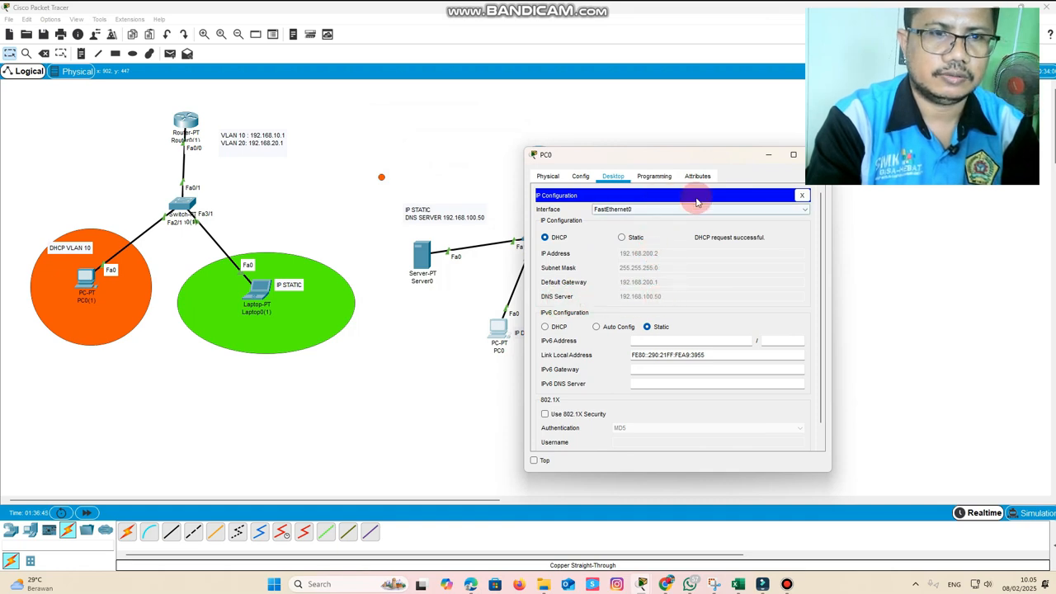
left_click_drag(689, 156, 435, 183)
left_click(562, 189)
Set Laptop0 to get its IP configuration through DHCP and close its window
left_click(652, 286)
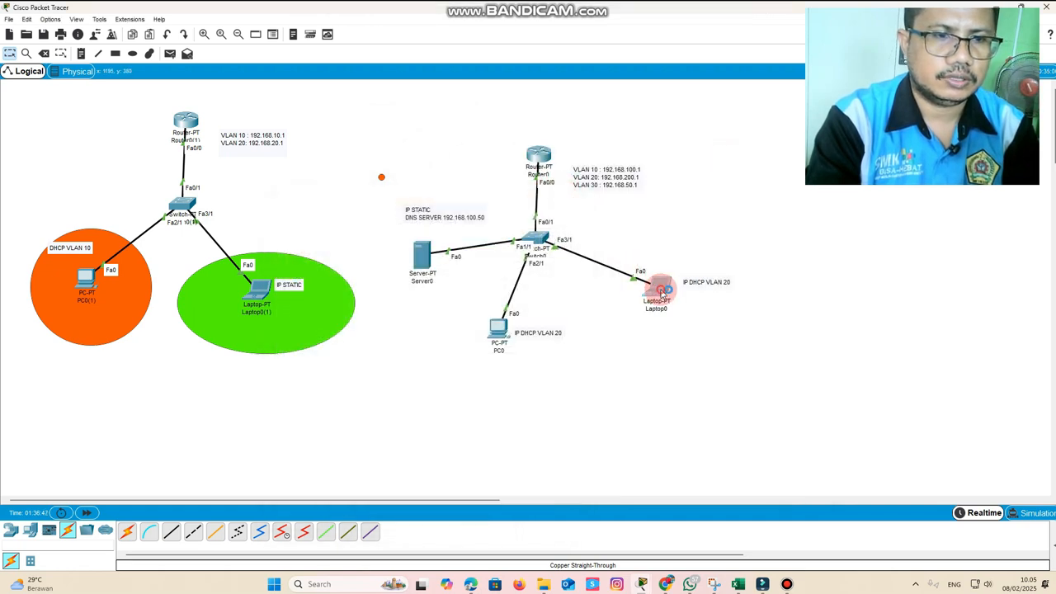
left_click(432, 189)
left_click(397, 206)
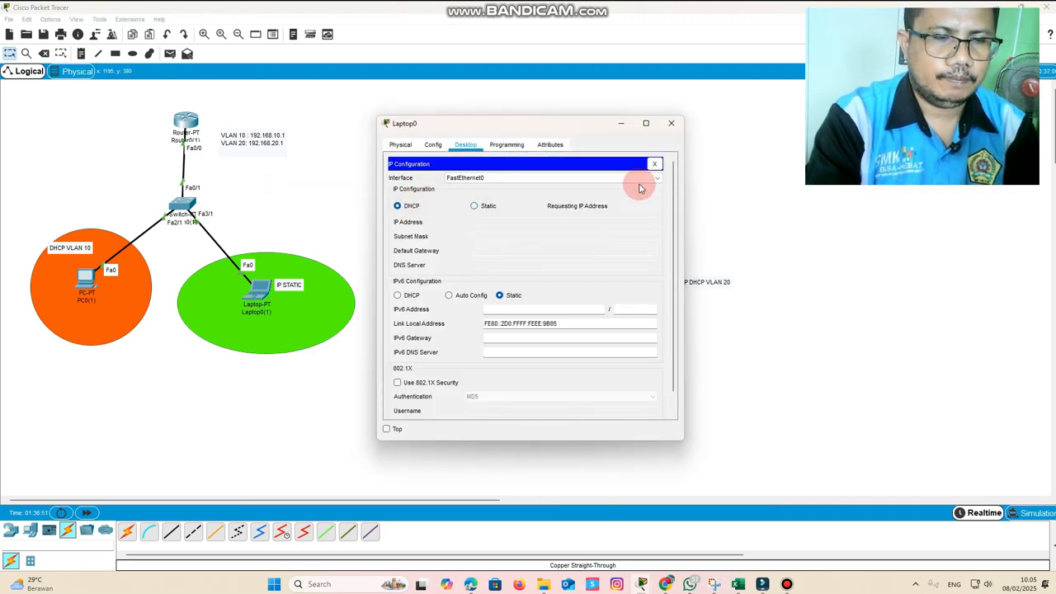
left_click(672, 126)
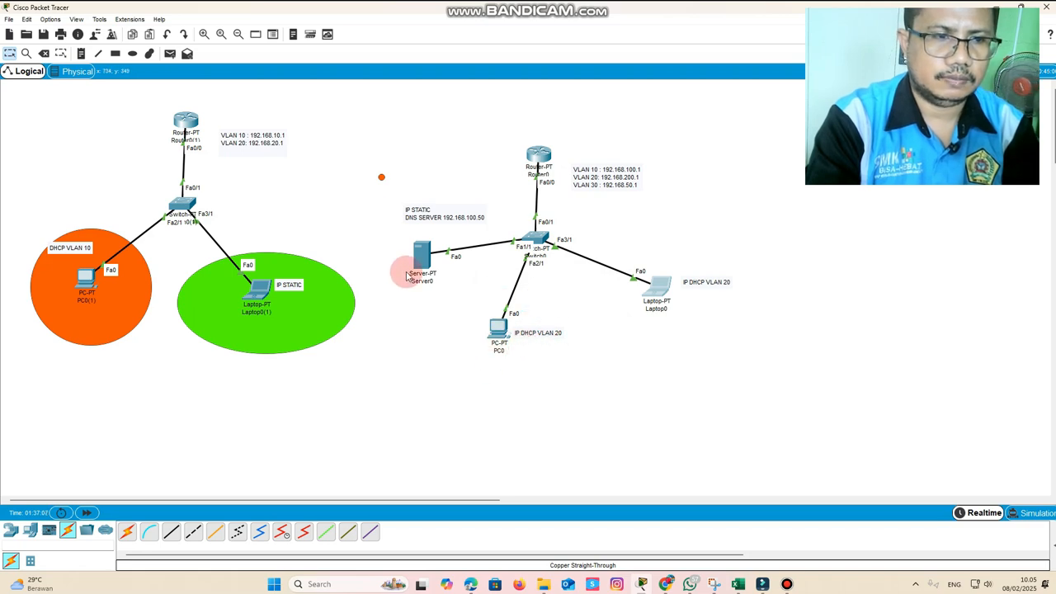
Remove the existing latihan.net record from Server0's DNS service
left_click(421, 260)
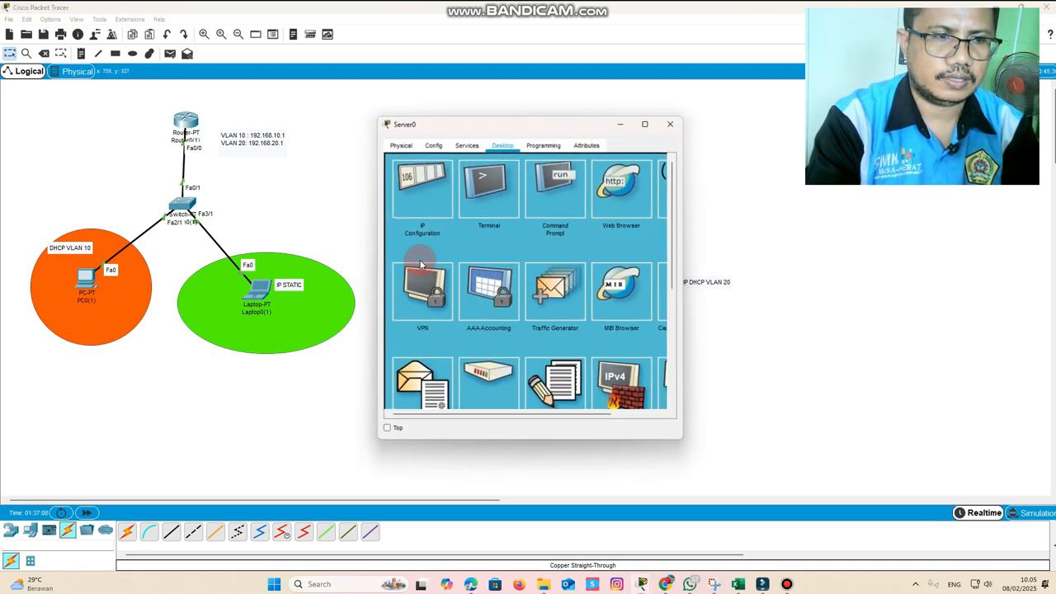
left_click(464, 146)
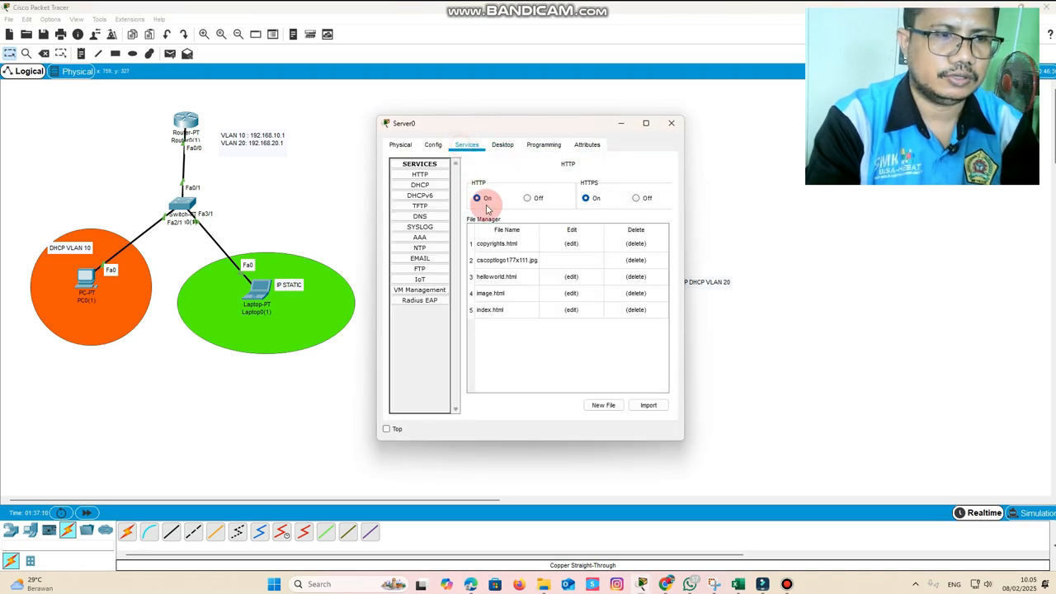
left_click(420, 217)
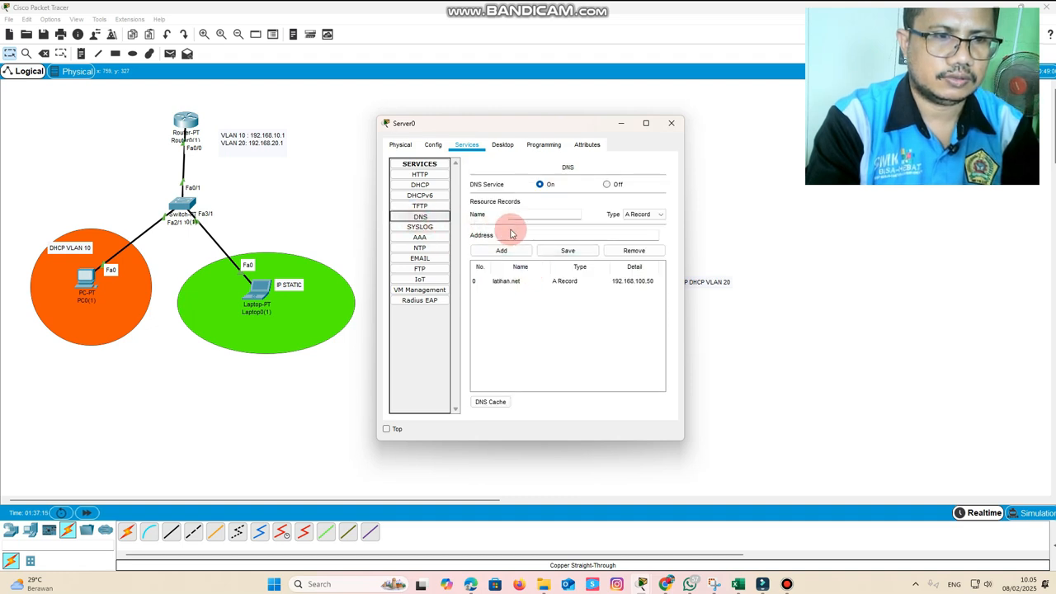
left_click(557, 285)
left_click(620, 250)
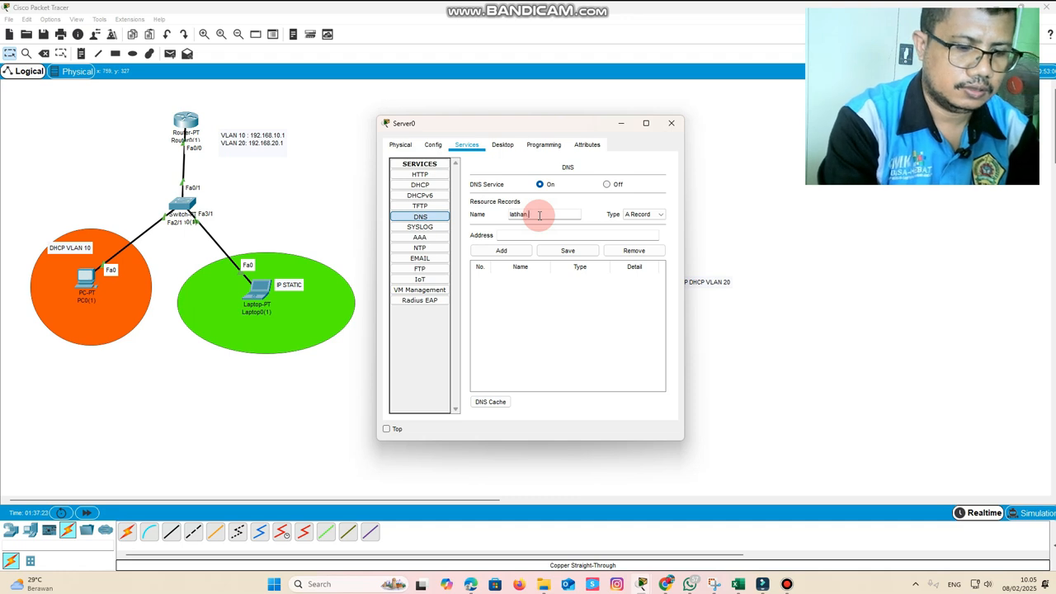
Add and save a DNS A record on Server0 mapping latihan.net to 192.168.100.50, with the DNS service on
left_click(546, 235)
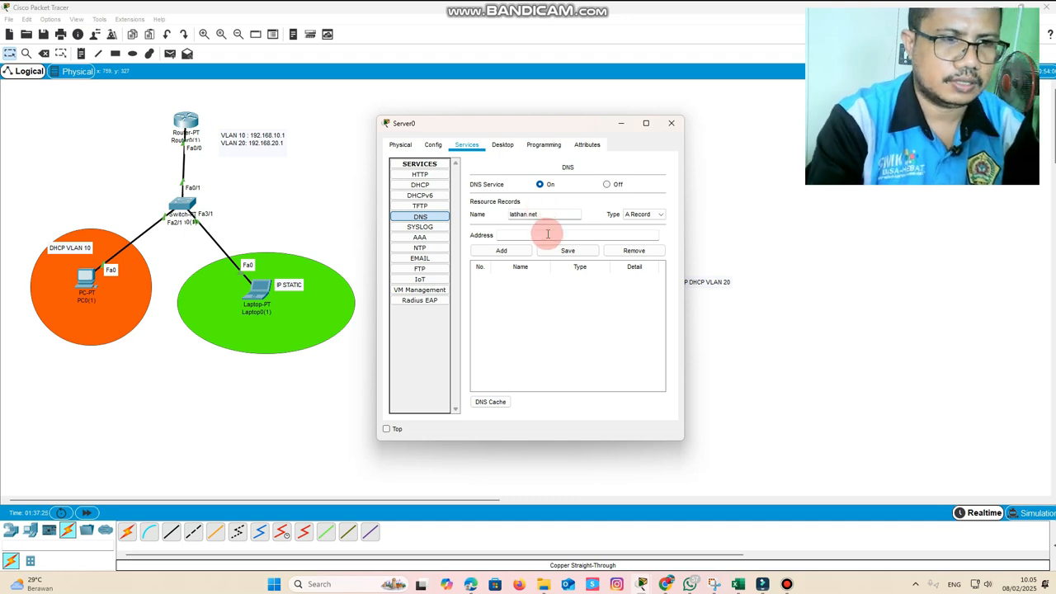
left_click_drag(487, 127, 635, 158)
left_click(615, 267)
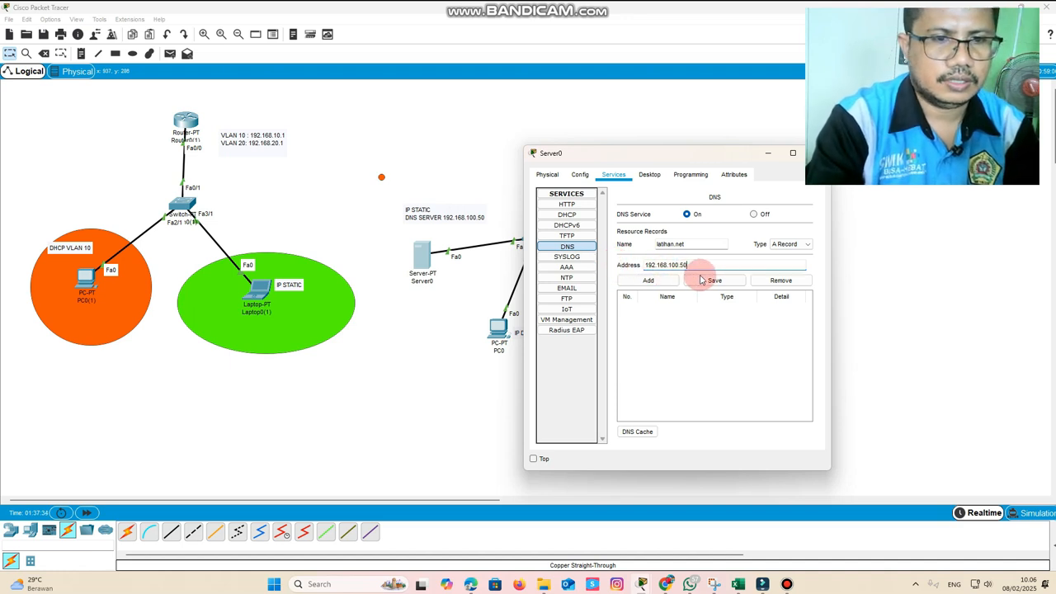
left_click(656, 281)
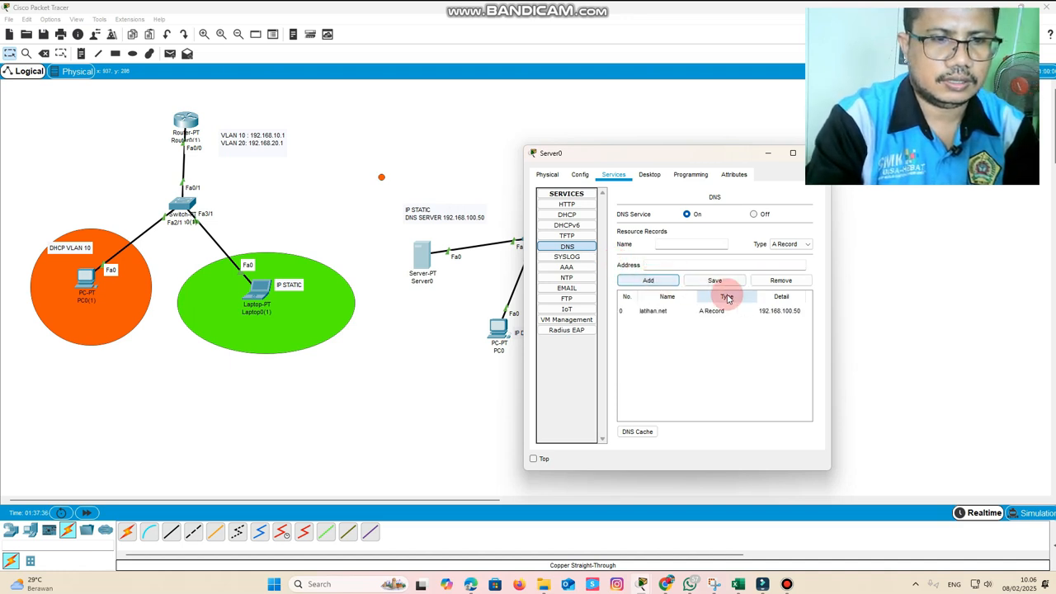
left_click(719, 309)
left_click(715, 281)
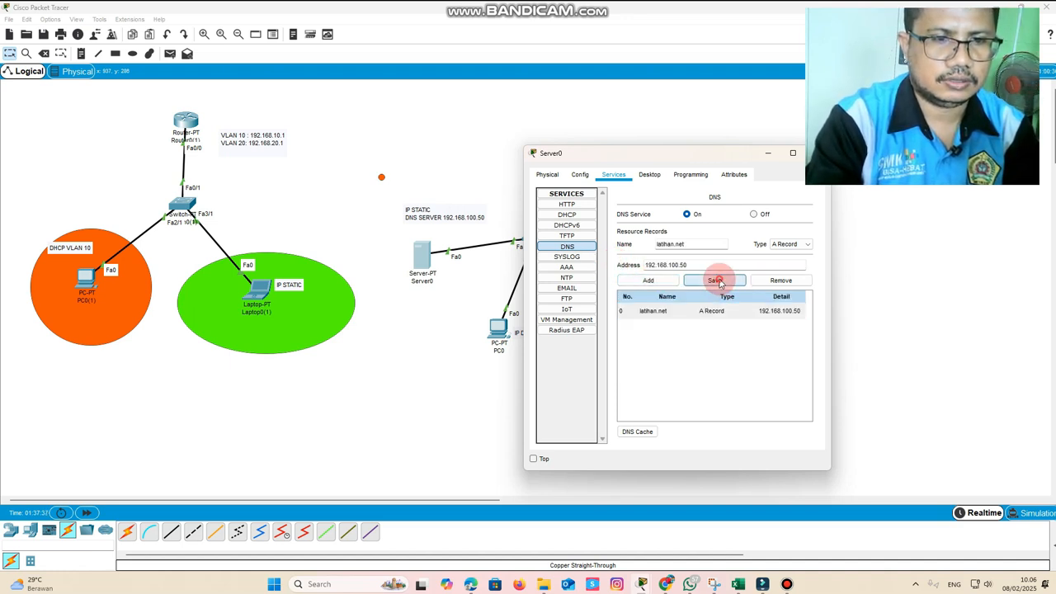
left_click(685, 215)
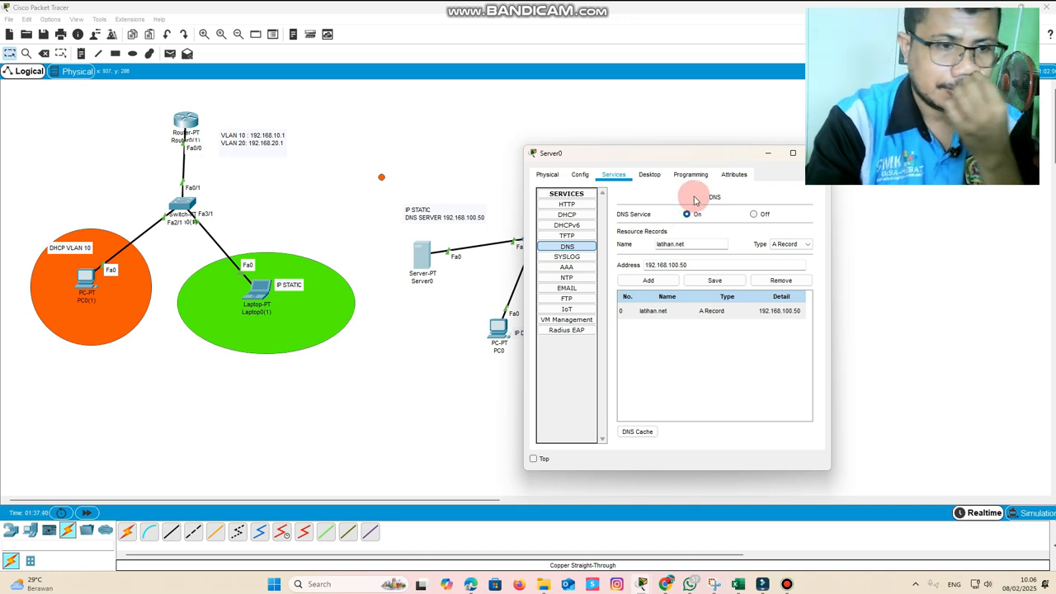
Show Server0's HTTP service settings, then switch to Microsoft Edge and open a new browser tab
left_click(566, 204)
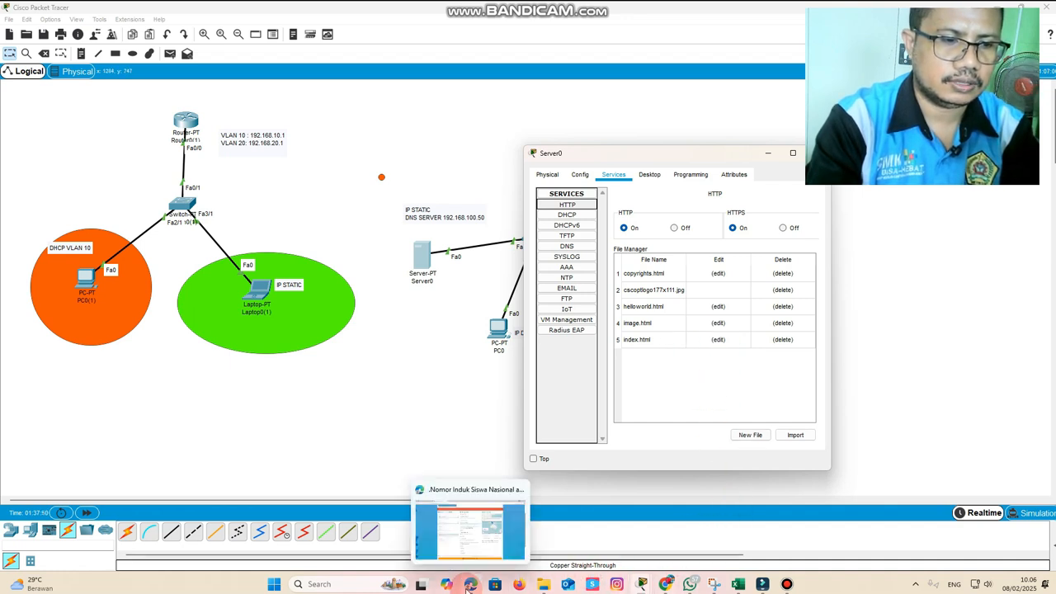
mouse_move(670, 587)
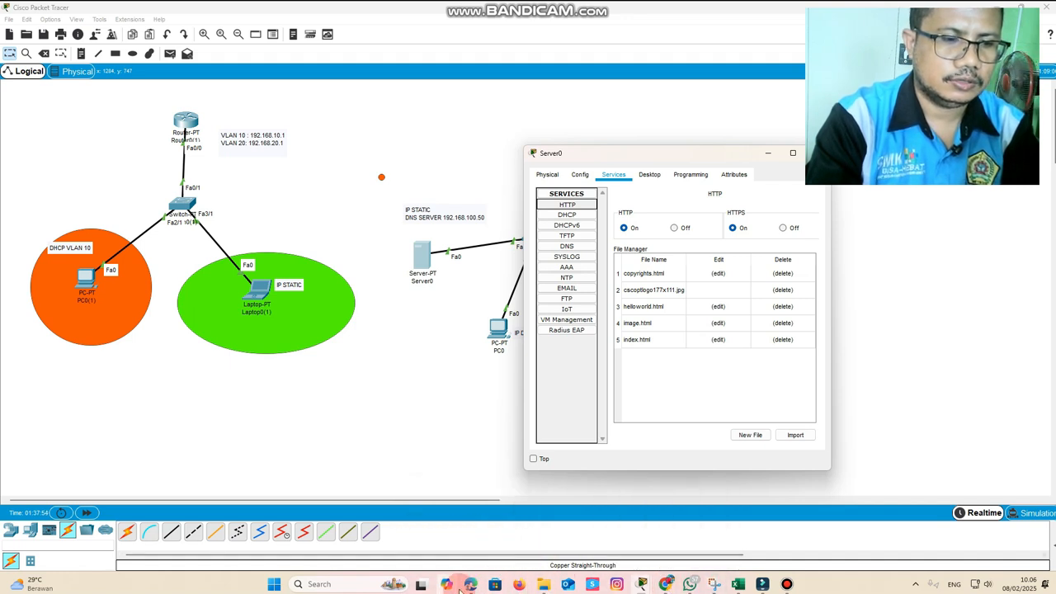
left_click(481, 588)
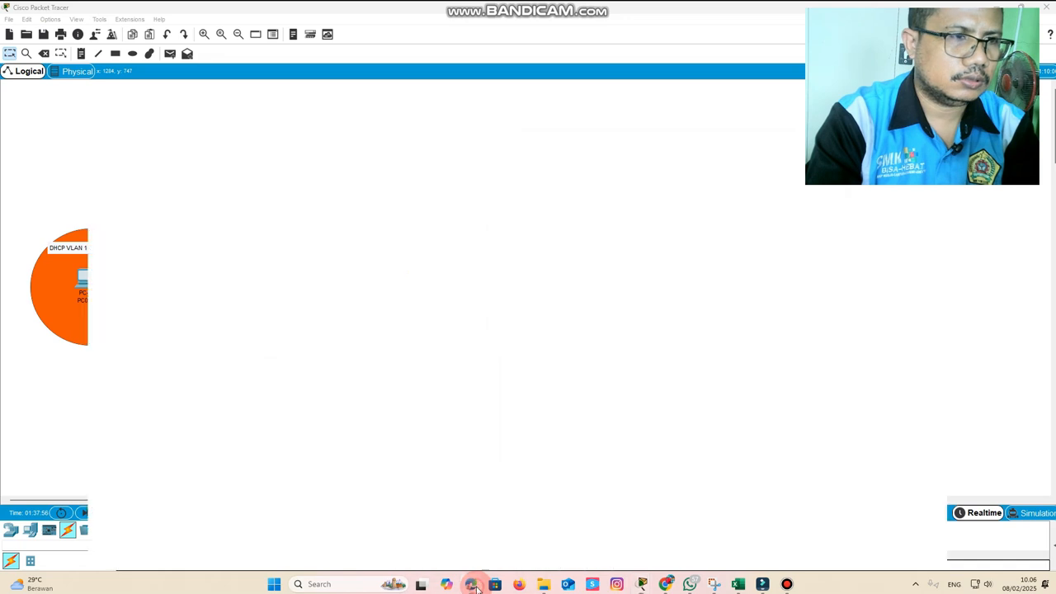
left_click(321, 9)
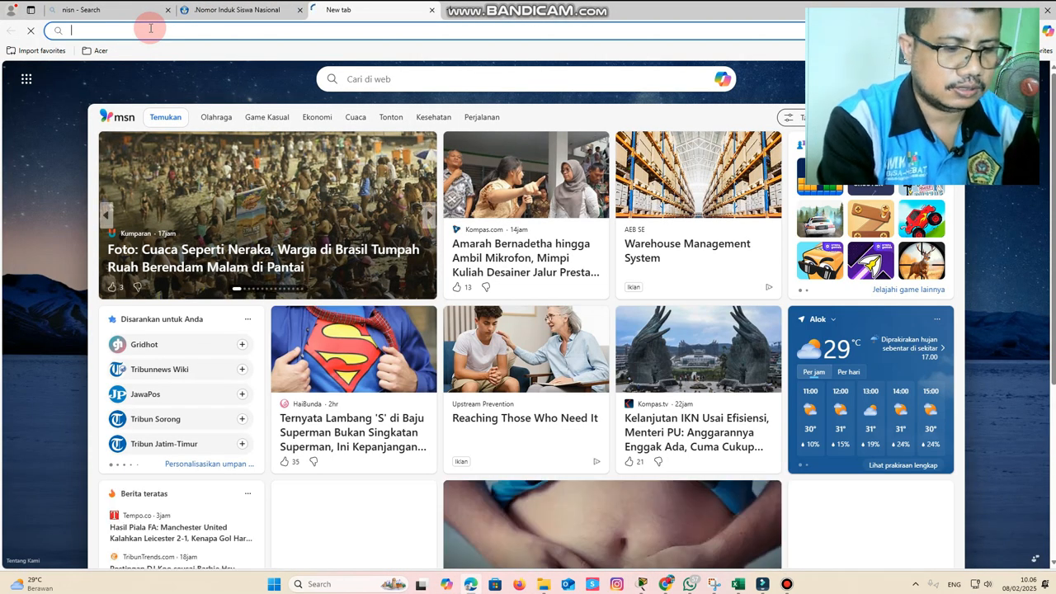
Search the web for "index html sederhana tulisan berjalan"
type("index h")
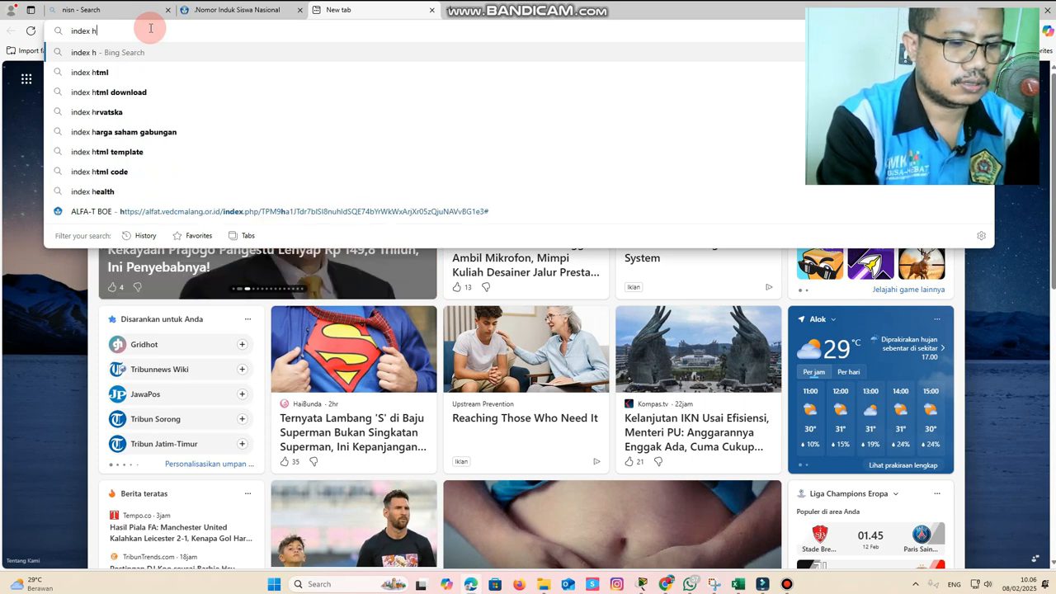
type("tml sederhana tu")
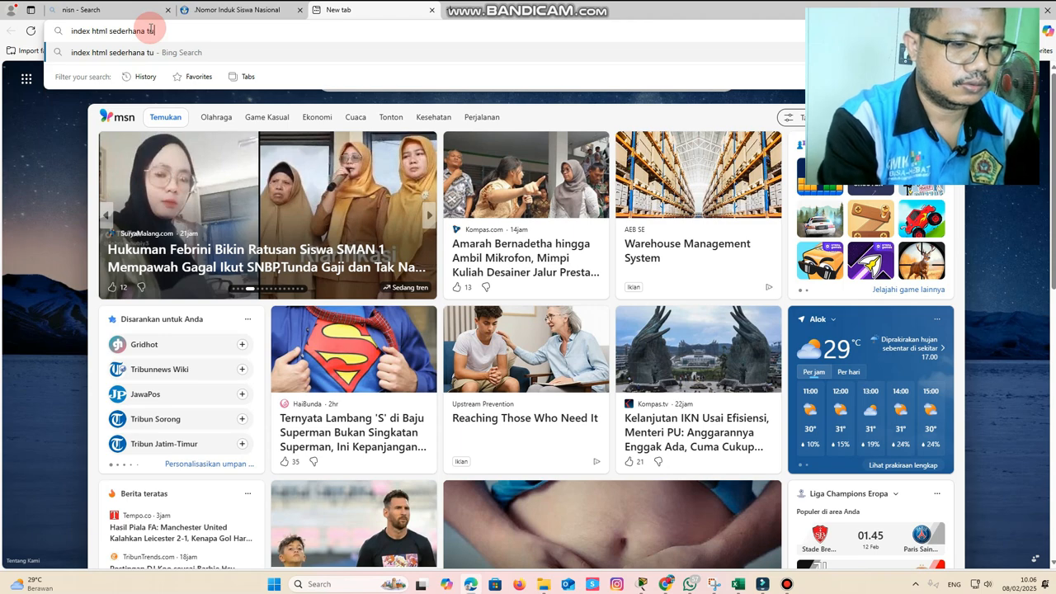
type("lisan berj")
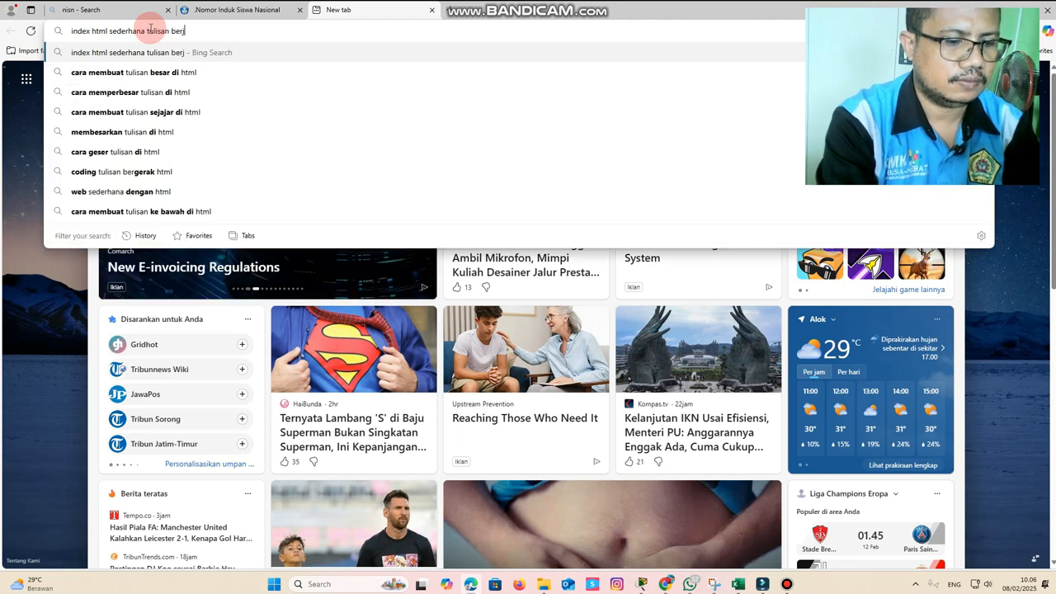
key("Return")
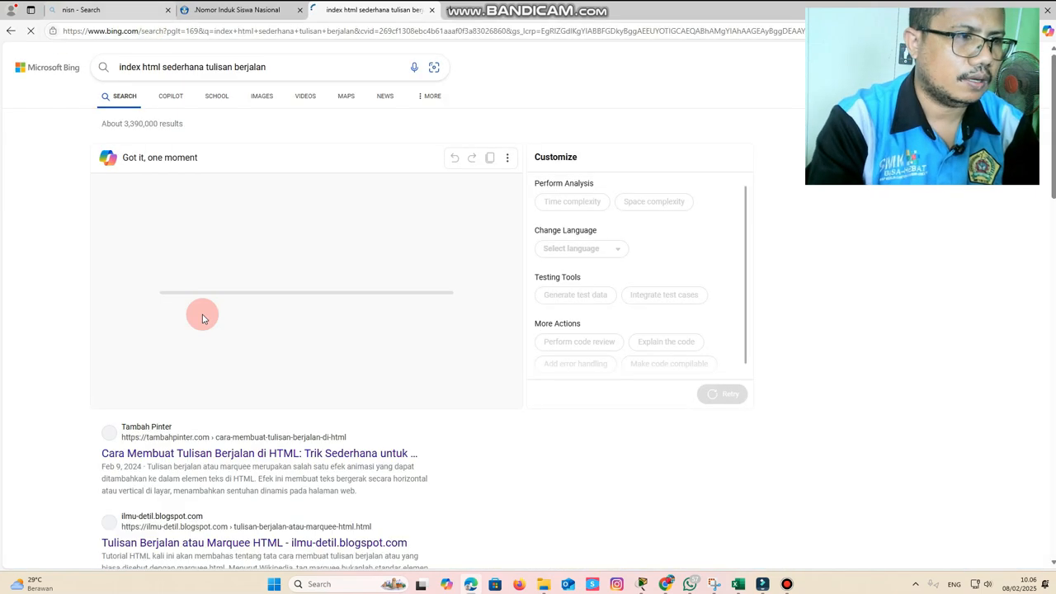
Open the tambahpinter.com article on running text in HTML in a new tab and look through its code examples
scroll(298, 391, "down", 2)
scroll(297, 391, "down", 1)
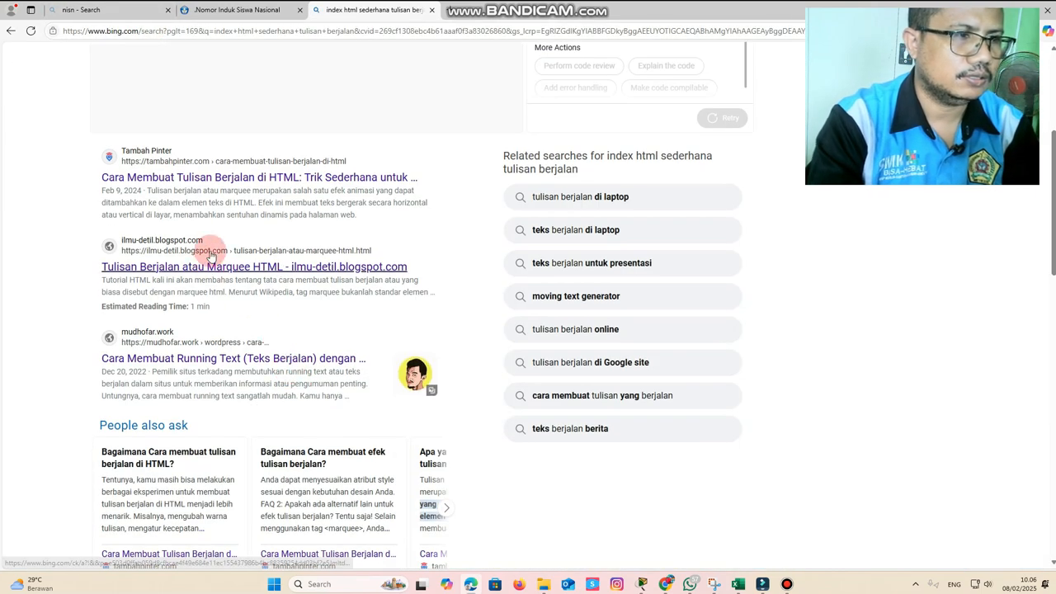
right_click(227, 182)
left_click(256, 190)
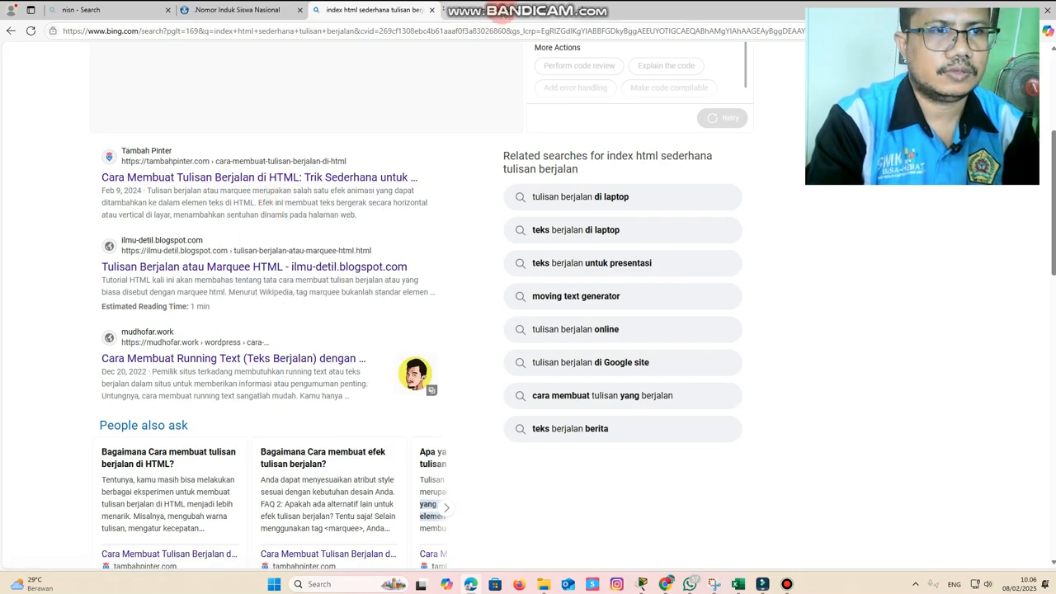
scroll(405, 319, "down", 8)
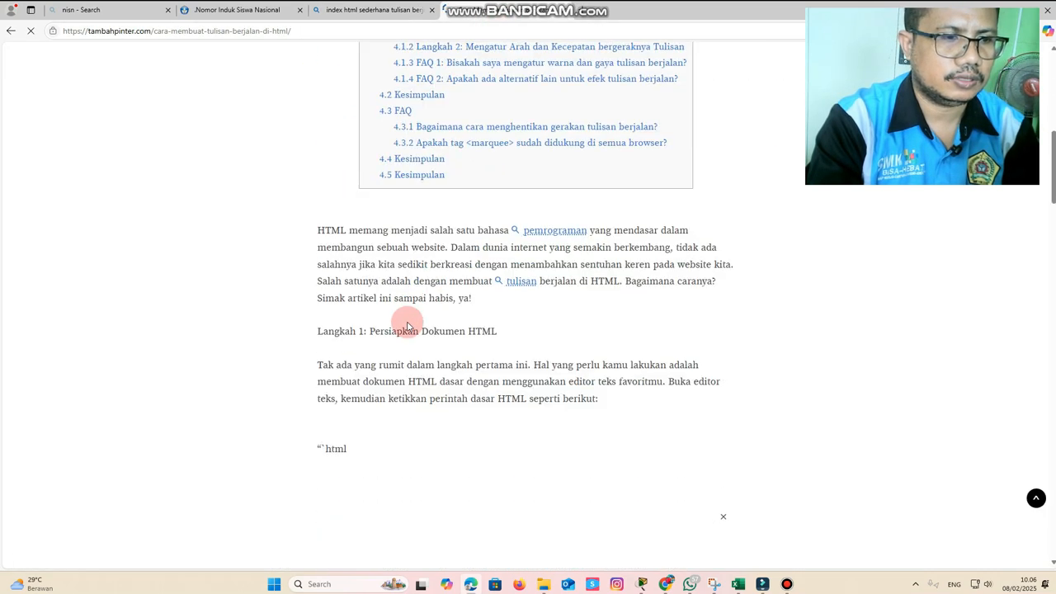
scroll(406, 322, "down", 1)
scroll(380, 315, "down", 4)
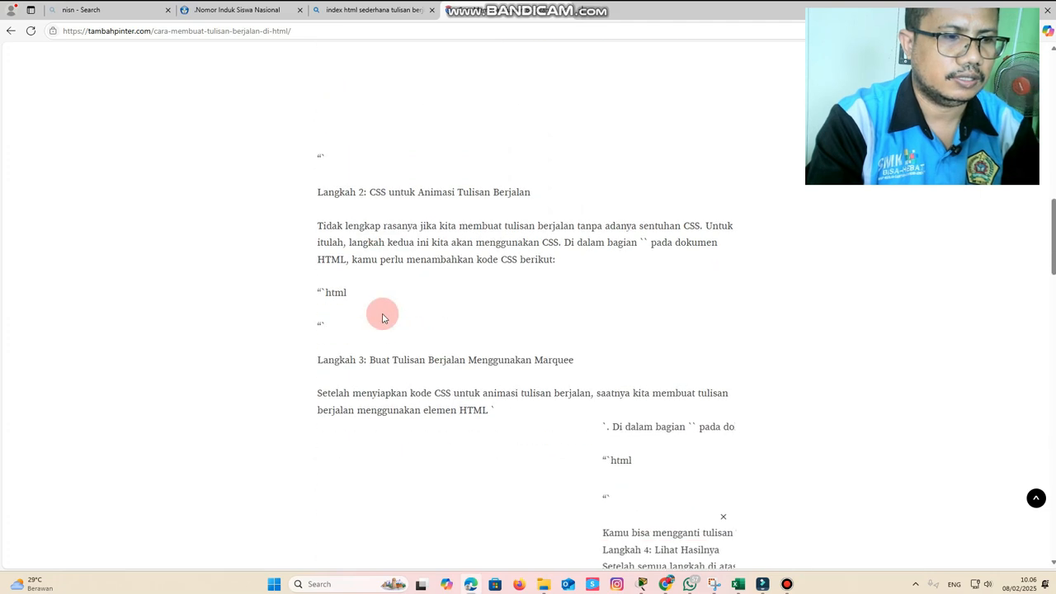
scroll(537, 321, "down", 10)
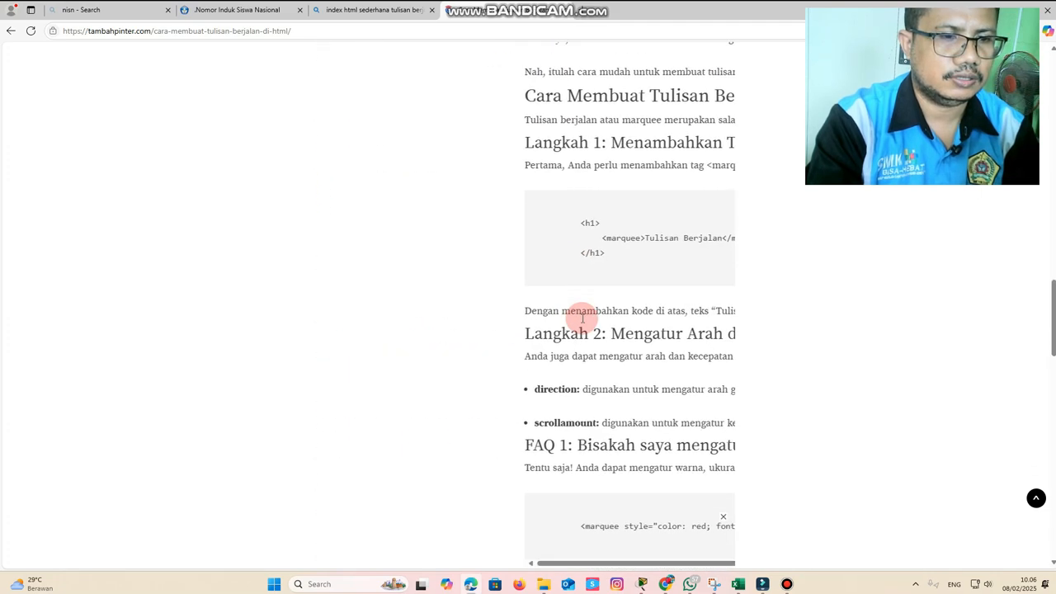
scroll(569, 313, "down", 3)
Return to the search results and open the mudhofar.work running text article in its own tab
left_click(373, 12)
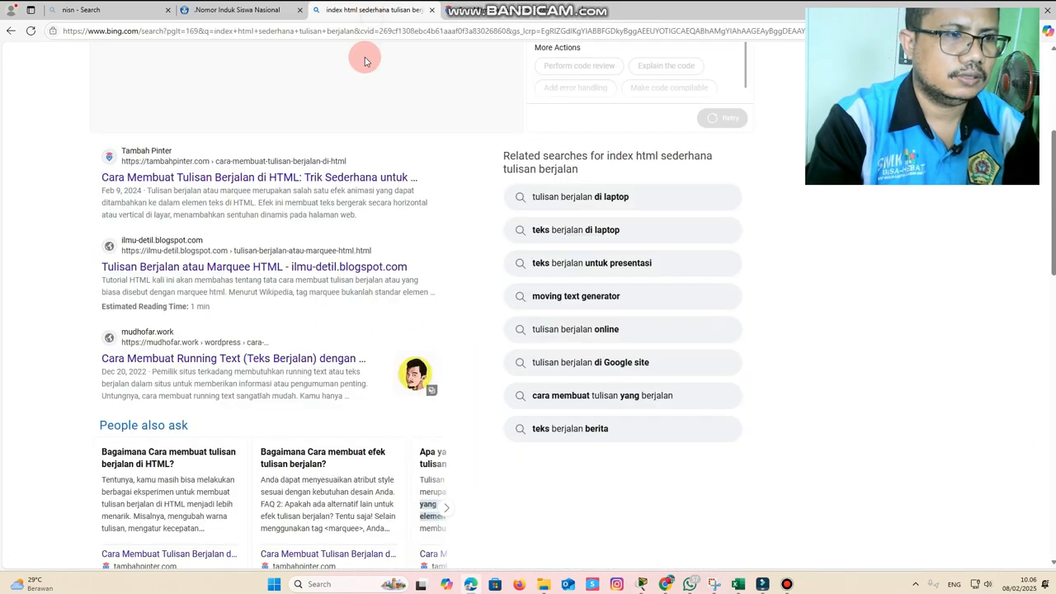
scroll(159, 343, "down", 3)
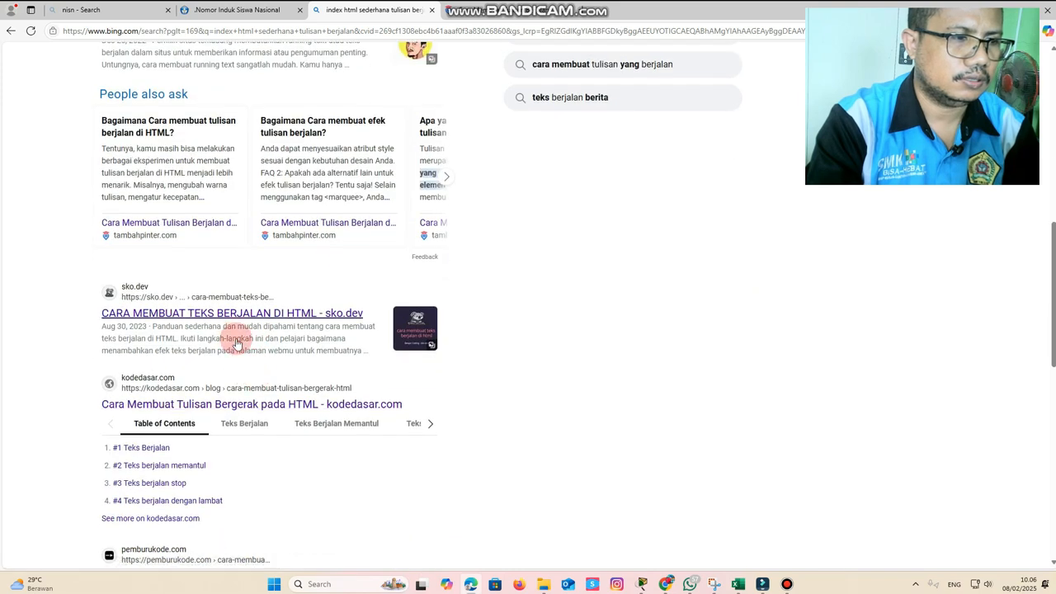
scroll(244, 258, "up", 3)
right_click(244, 253)
left_click(276, 259)
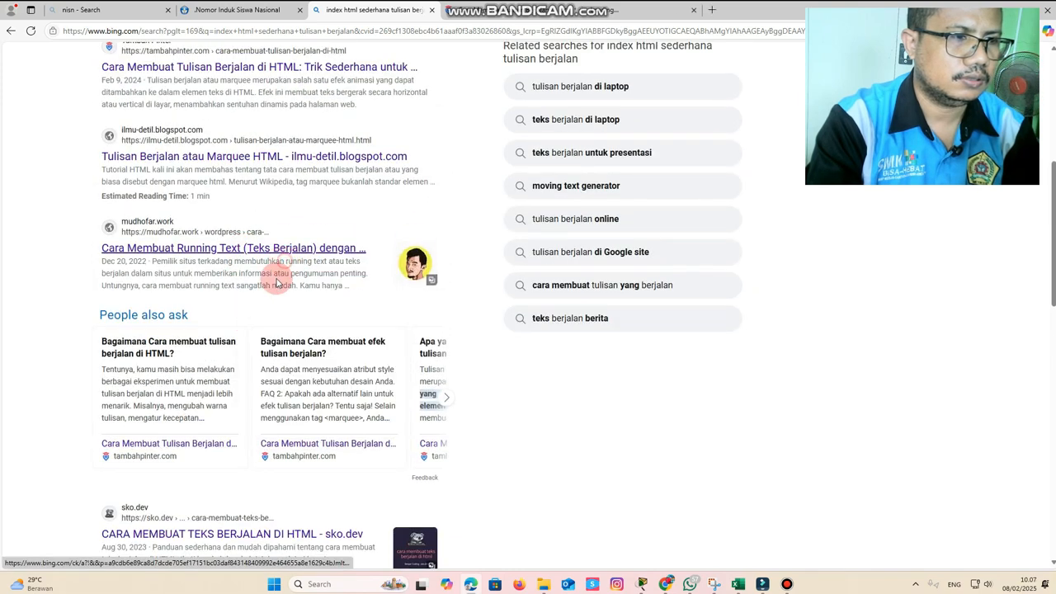
left_click(627, 11)
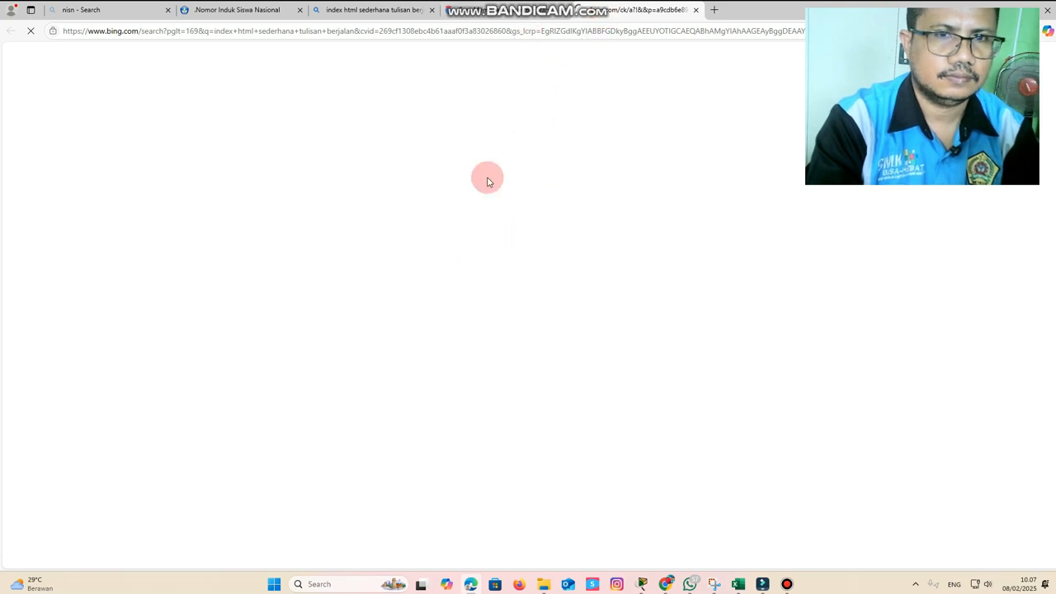
left_click(318, 8)
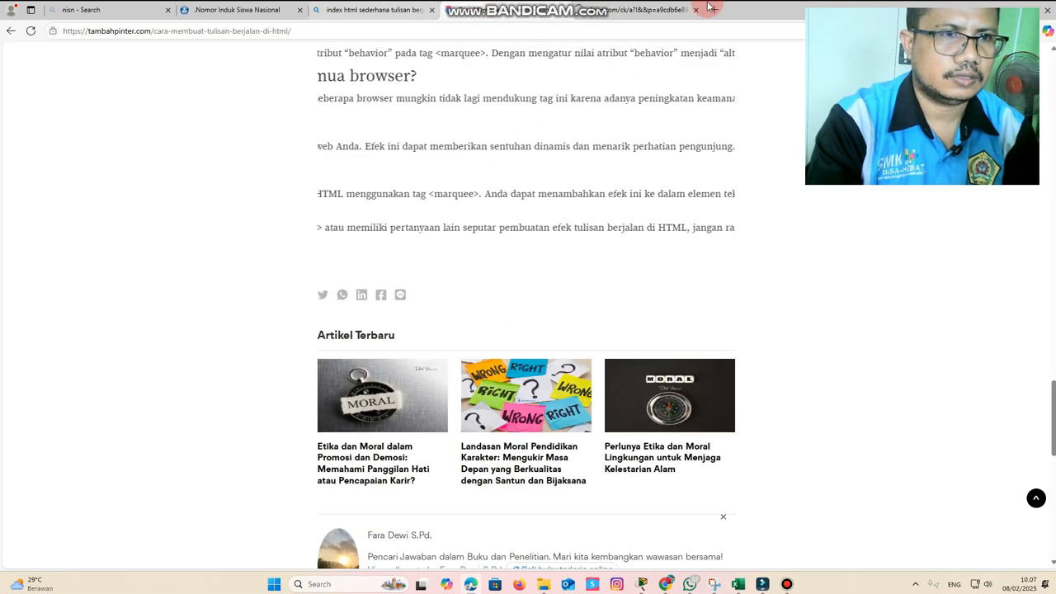
left_click(627, 9)
left_click(499, 10)
left_click(613, 10)
Dismiss the contribution pop-up and copy the article's marquee code for text running from left to right
scroll(545, 280, "down", 10)
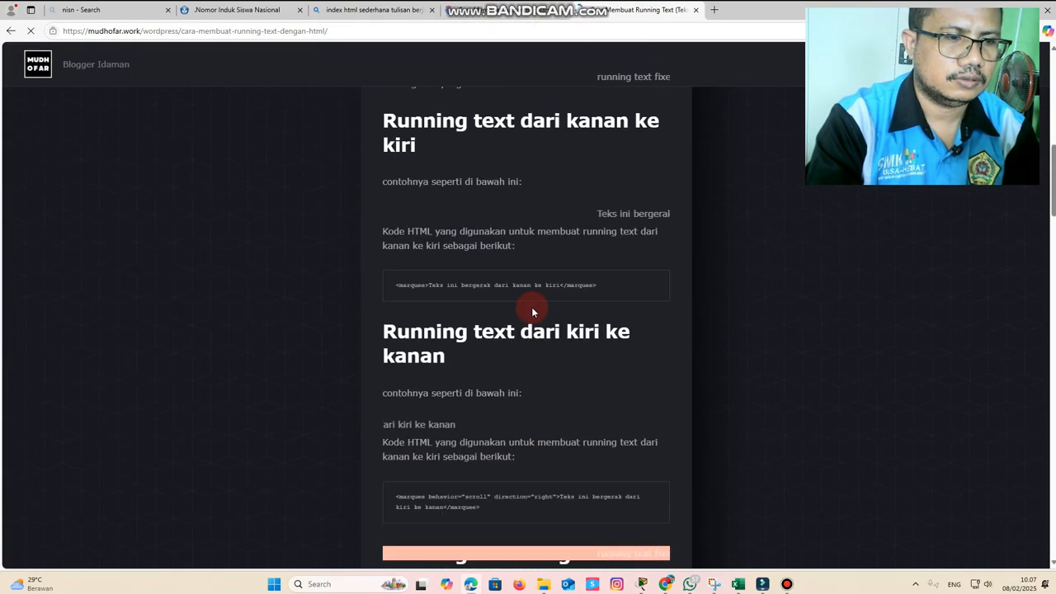
scroll(541, 302, "down", 3)
scroll(480, 292, "up", 2)
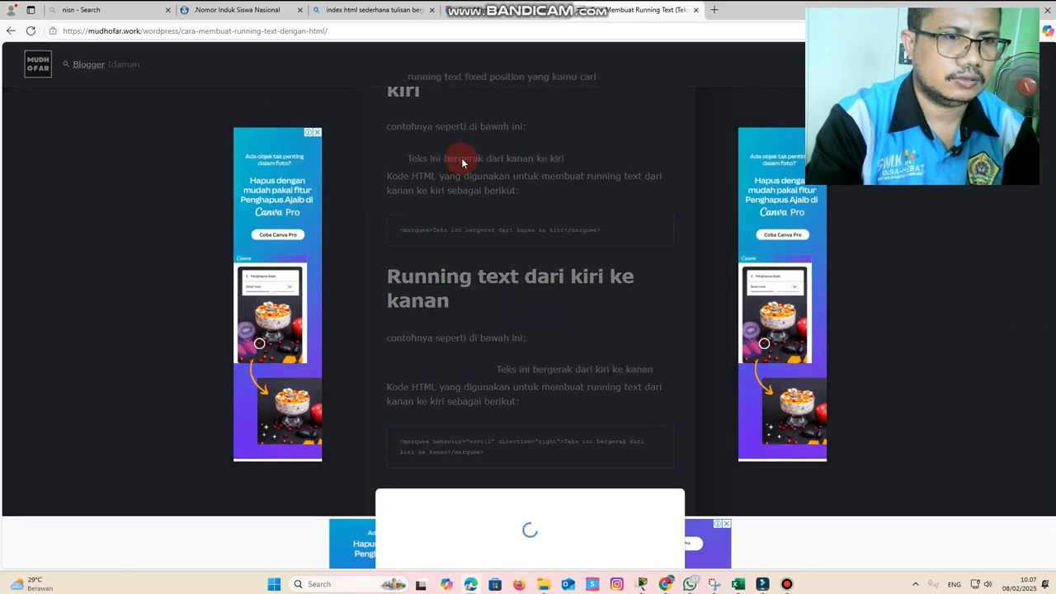
left_click(617, 291)
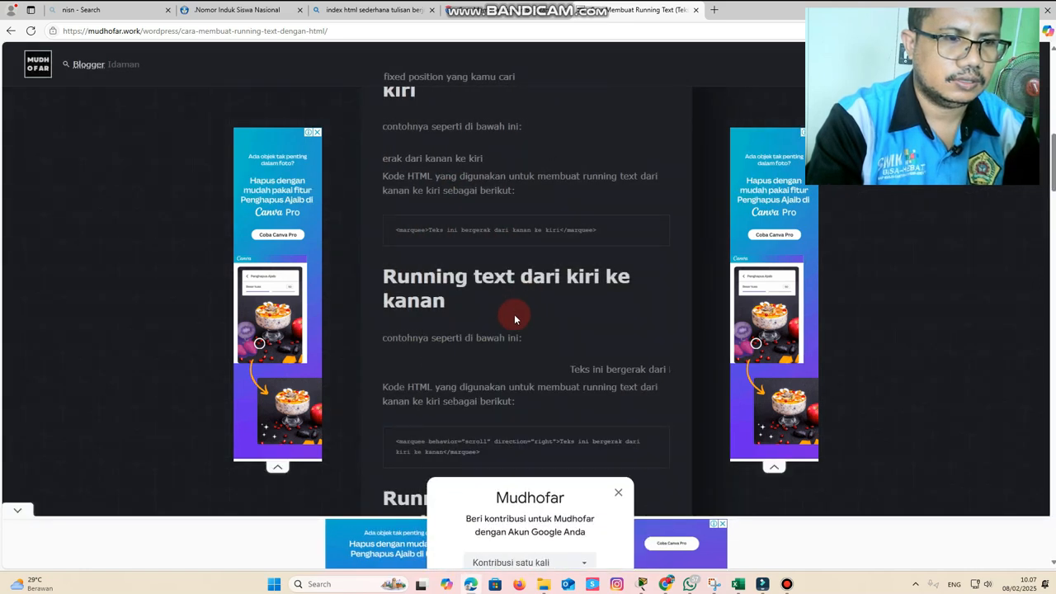
scroll(464, 366, "down", 2)
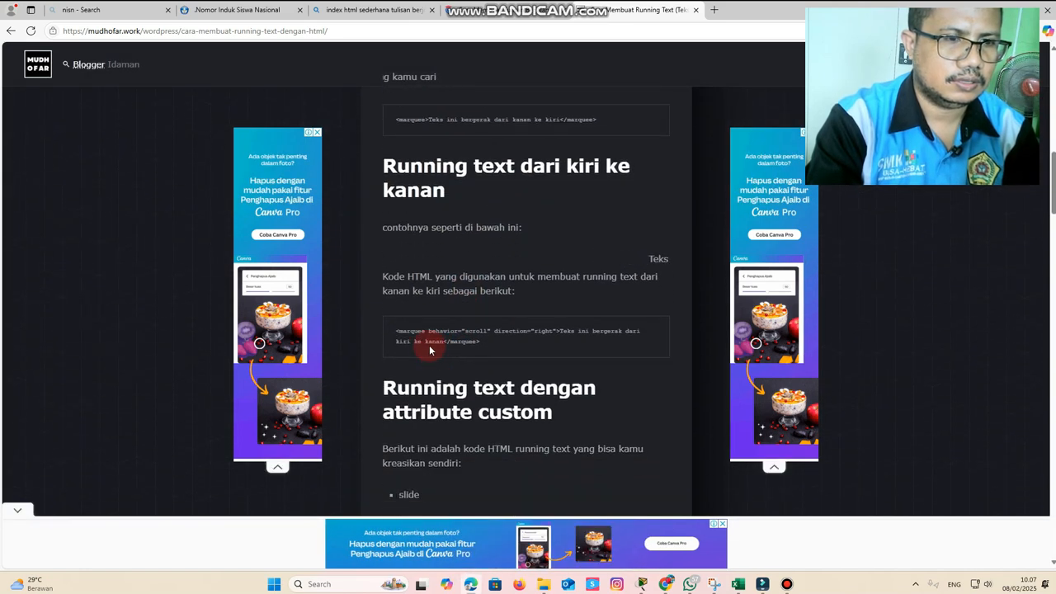
scroll(417, 336, "down", 8)
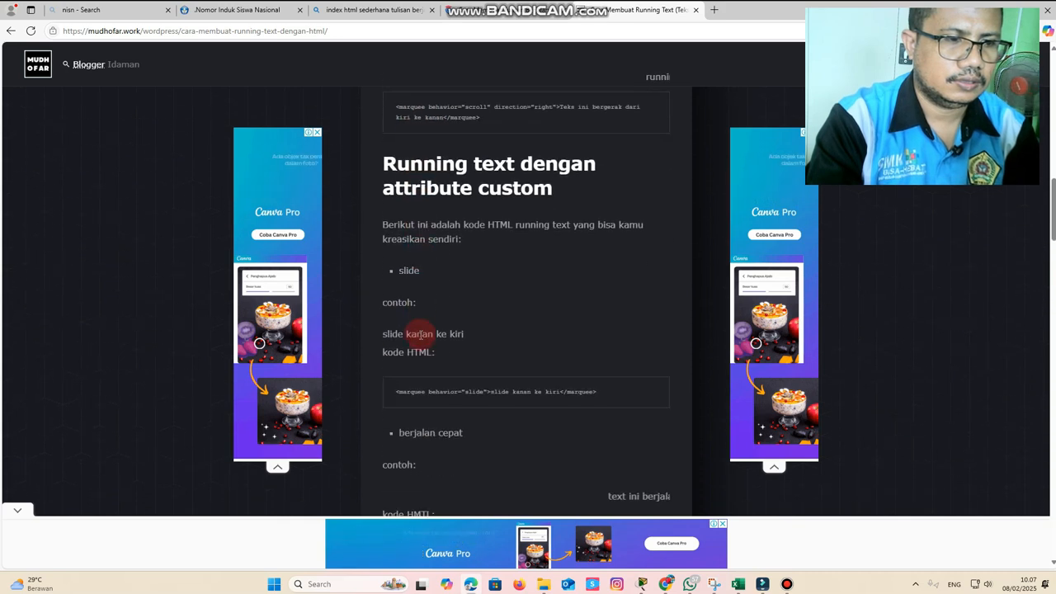
scroll(420, 338, "up", 1)
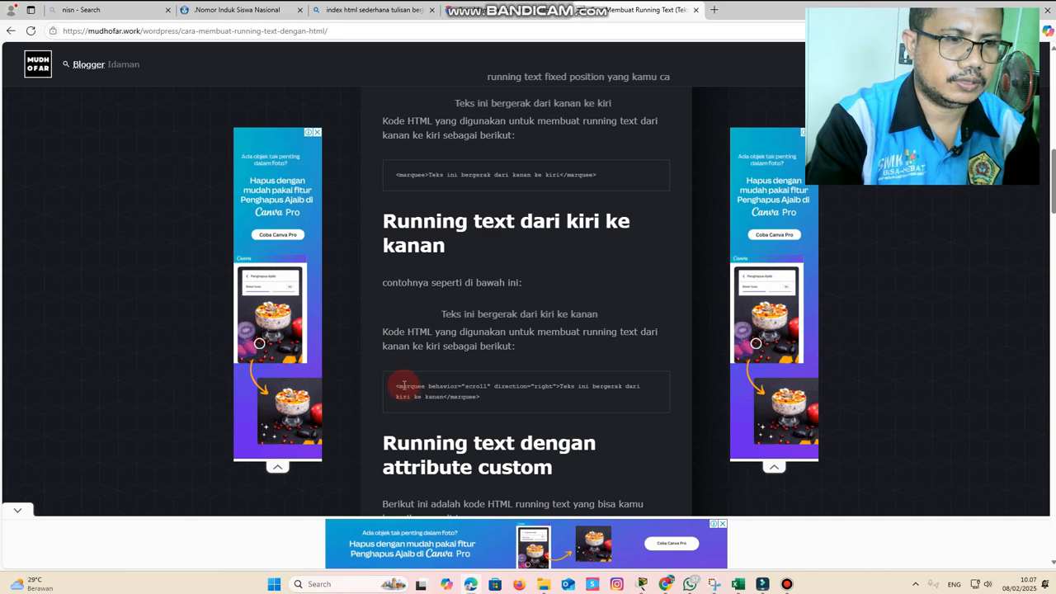
left_click_drag(395, 384, 475, 396)
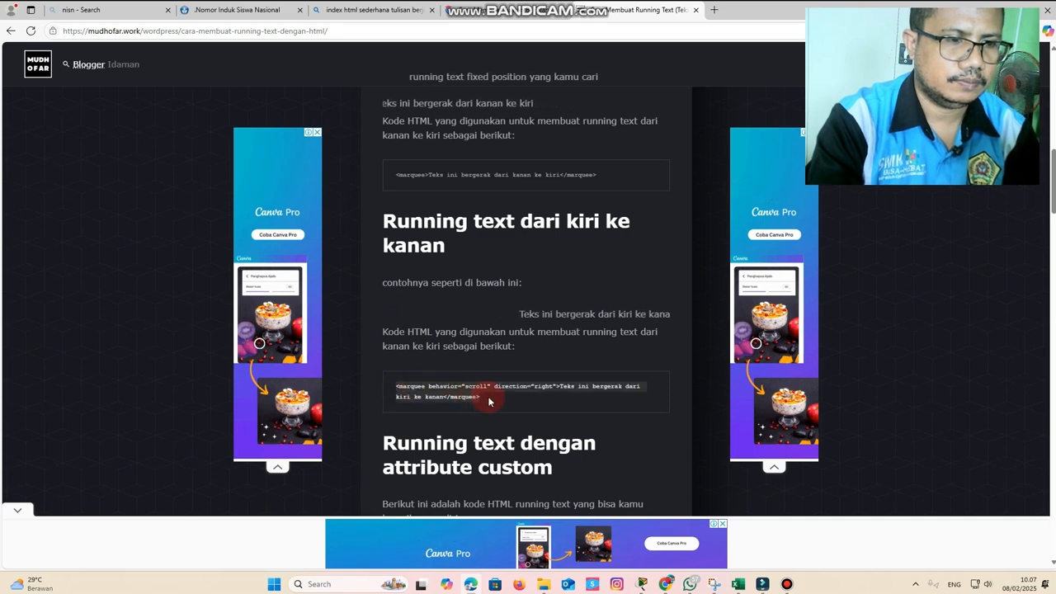
right_click(471, 399)
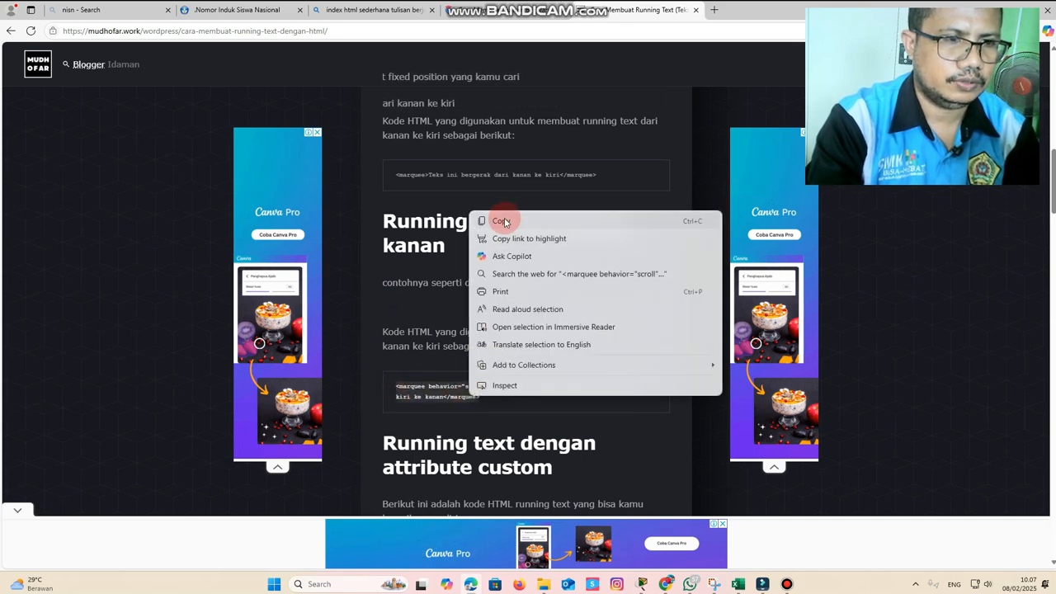
left_click(500, 220)
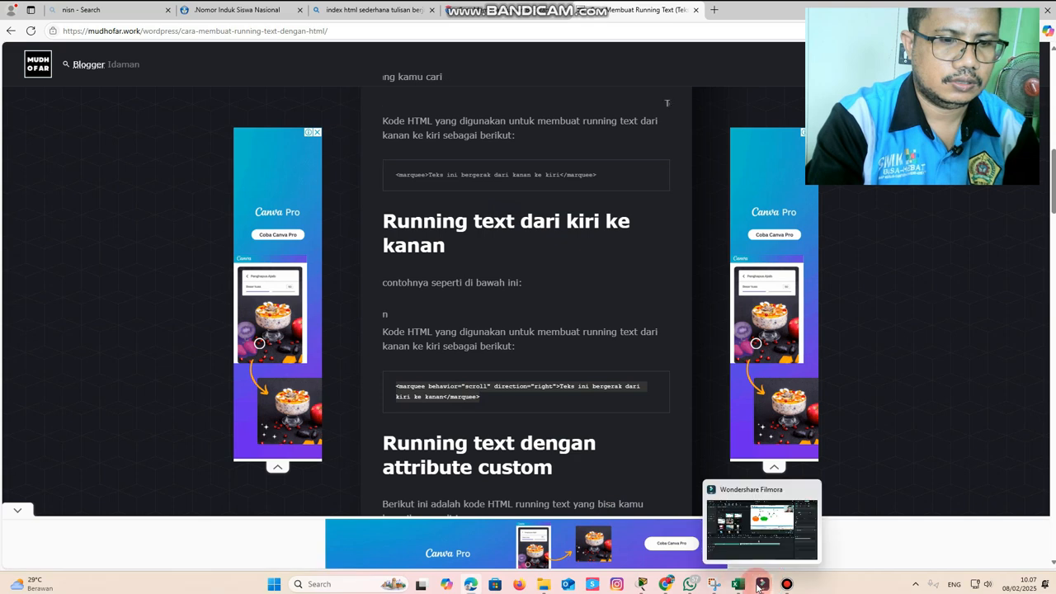
Return to Packet Tracer and replace all the code in Server0's index.html with the copied marquee code
left_click(995, 9)
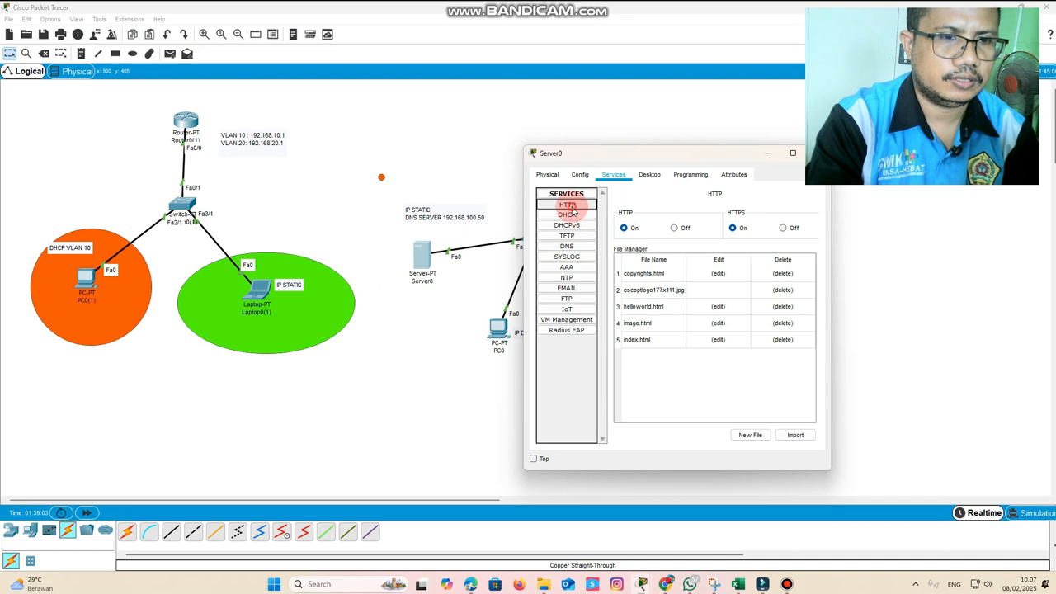
left_click(718, 339)
left_click(670, 247)
key("ctrl+a")
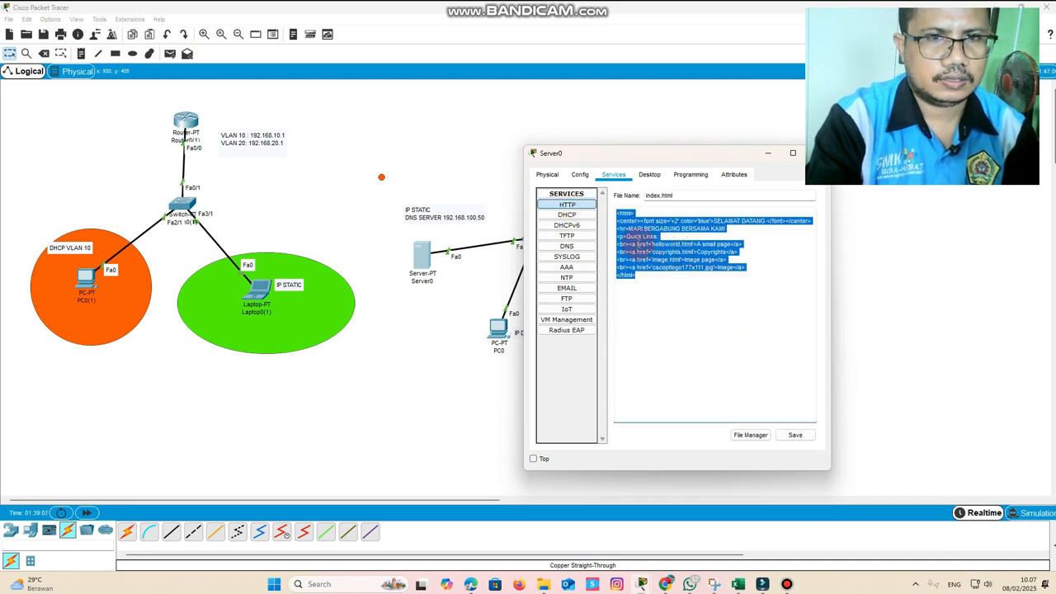
key("BackSpace")
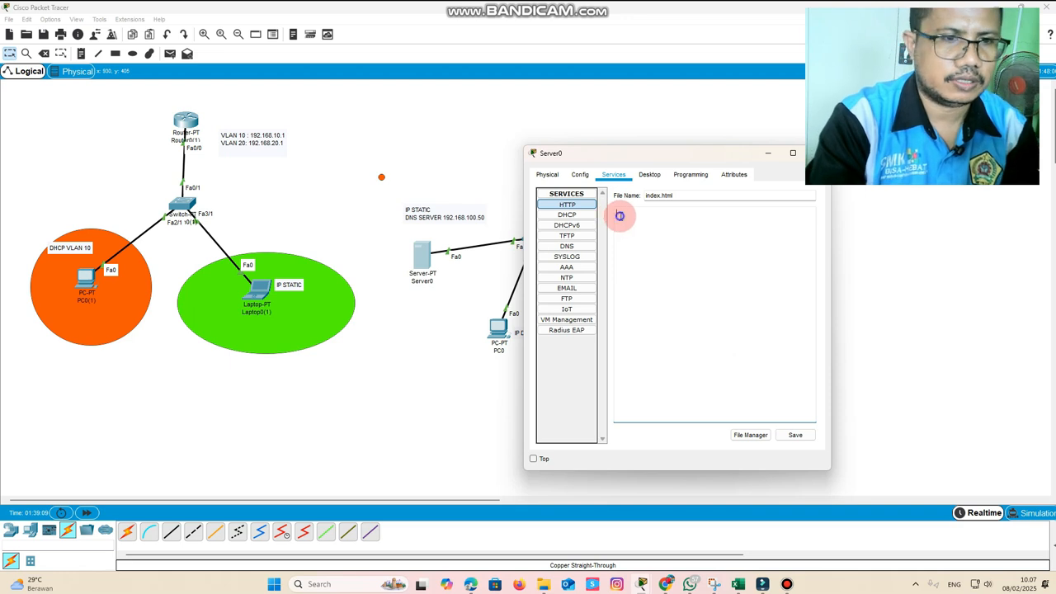
right_click(619, 215)
left_click(669, 273)
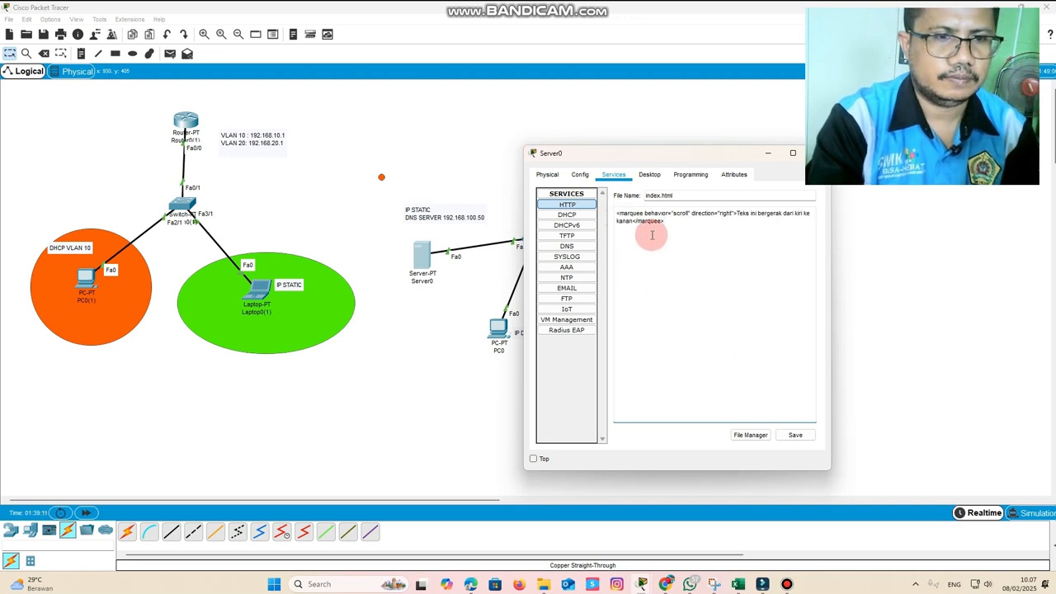
Change the marquee text to SELAMAT DATANG, save index.html over the existing file and close Server0's window
left_click_drag(736, 213, 804, 220)
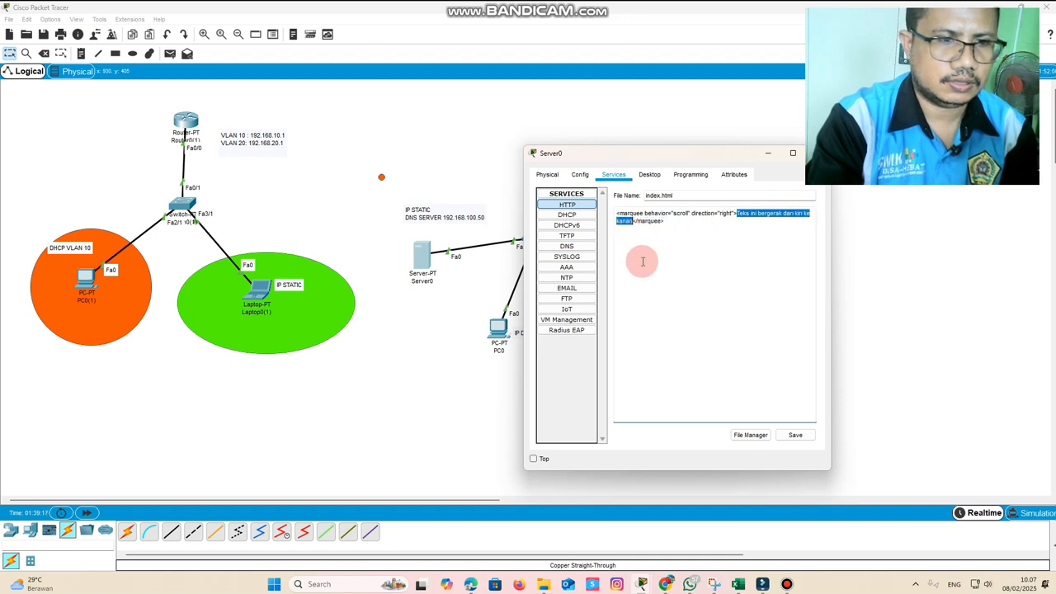
type("SELAMA")
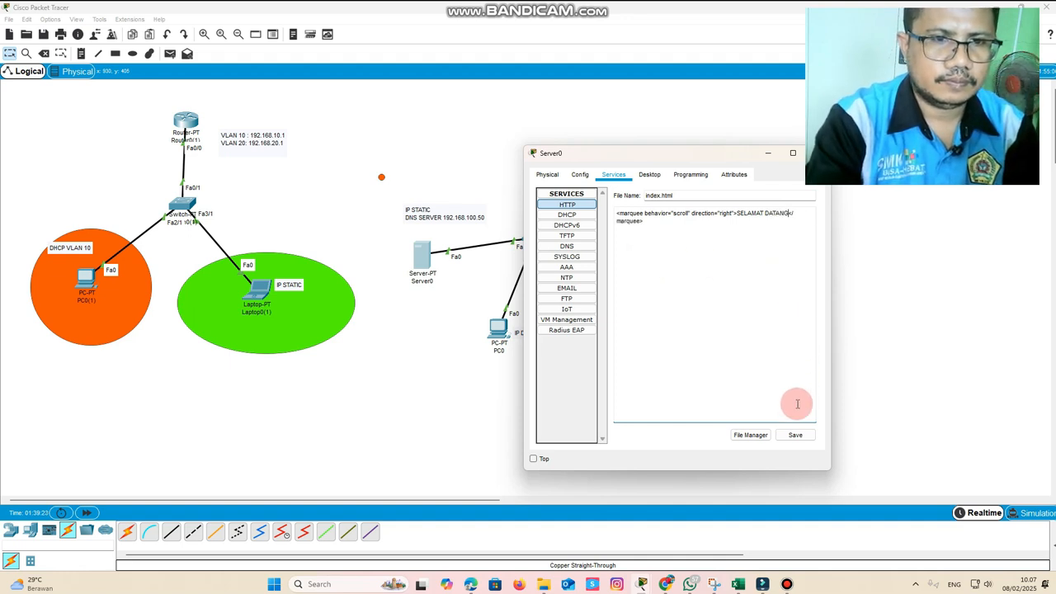
left_click(795, 435)
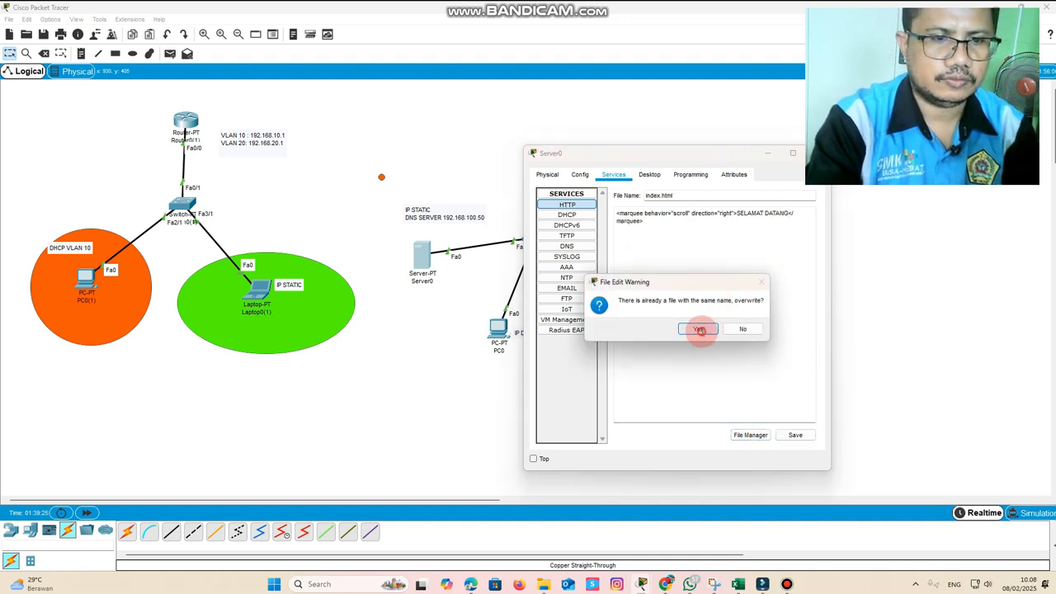
left_click(697, 329)
left_click(705, 168)
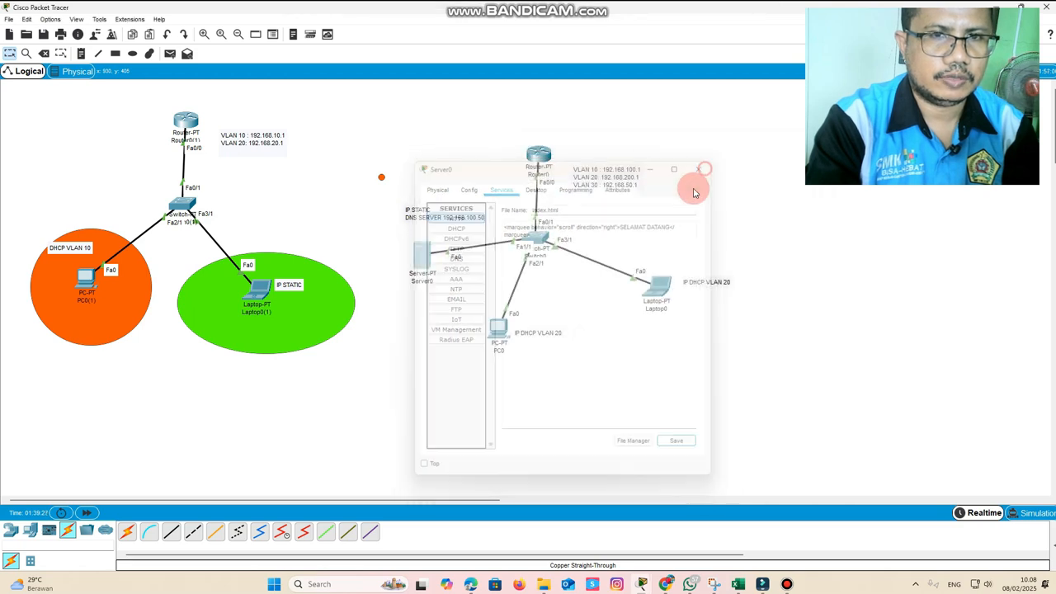
left_click(489, 330)
left_click_drag(683, 242, 778, 244)
left_click(727, 210)
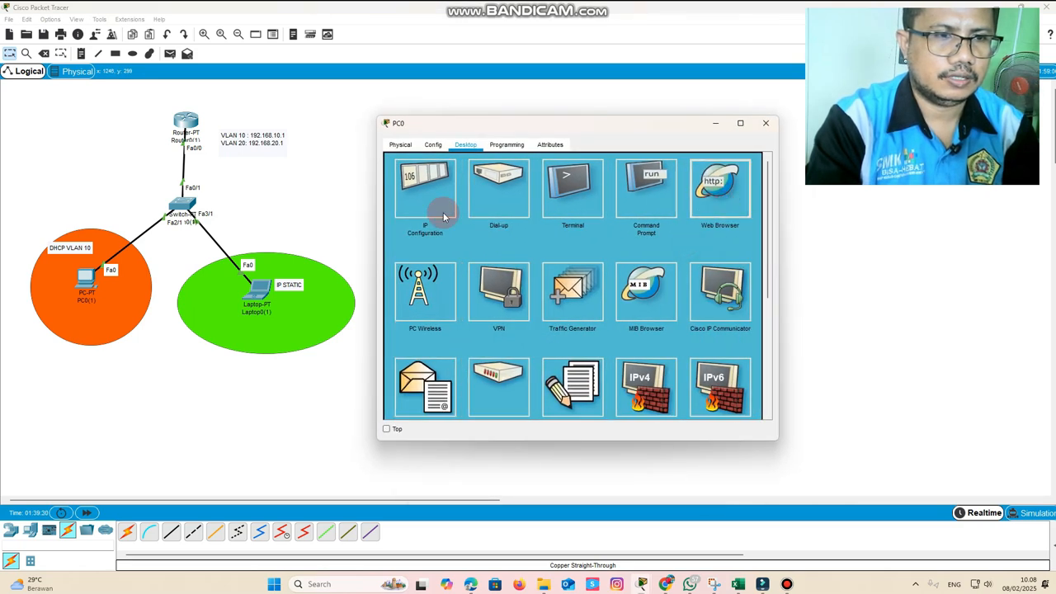
left_click(468, 178)
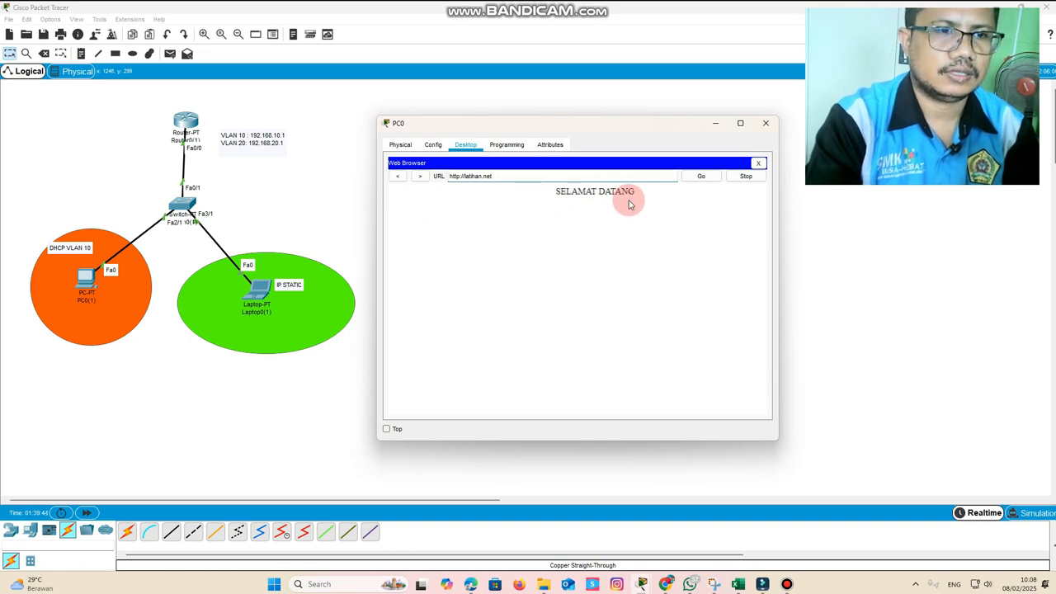
left_click(766, 123)
left_click(665, 288)
left_click_drag(685, 205, 788, 211)
left_click(721, 199)
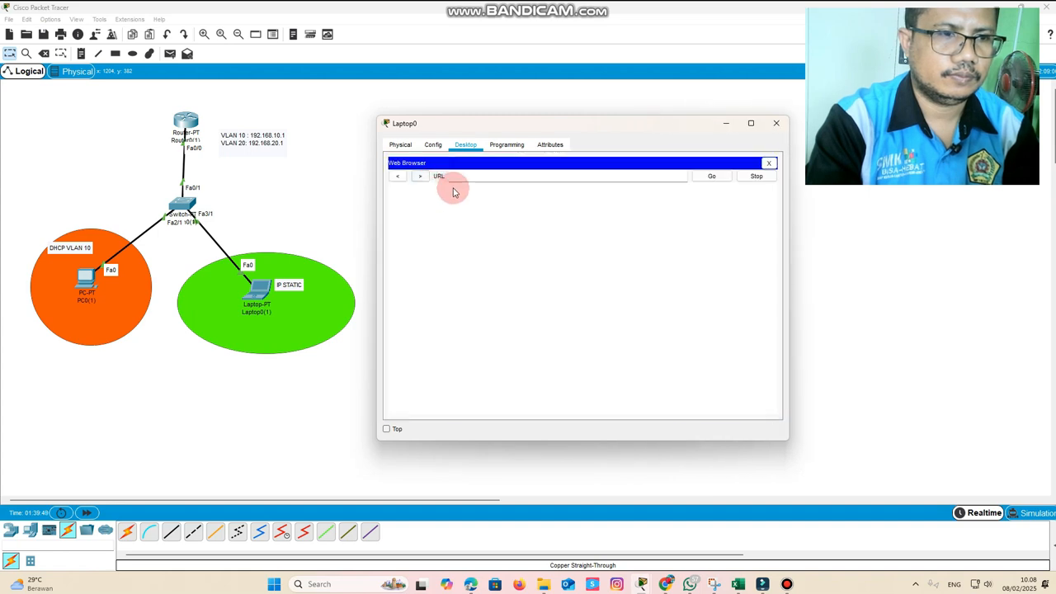
left_click(473, 179)
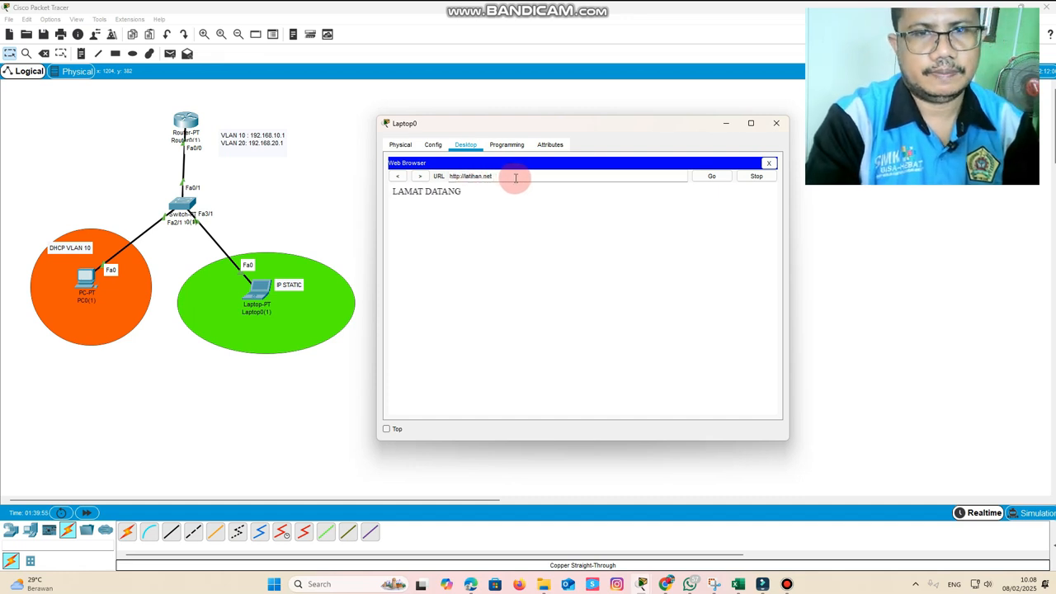
Load the server's page by its IP address 192.168.100.50 in Laptop0's web browser and close the browser
left_click_drag(502, 180, 424, 182)
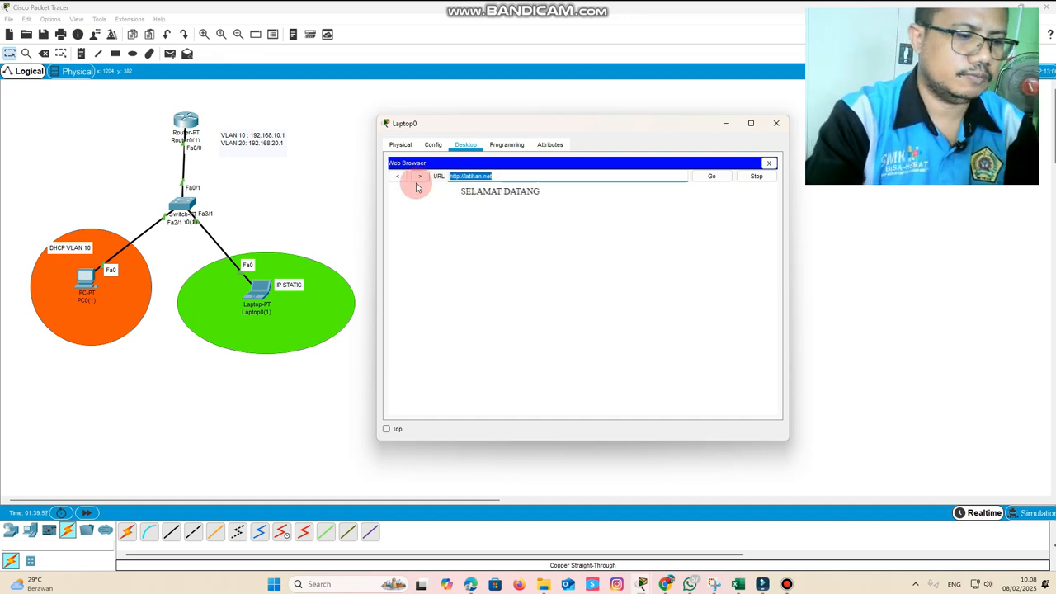
type("192.168.100.50")
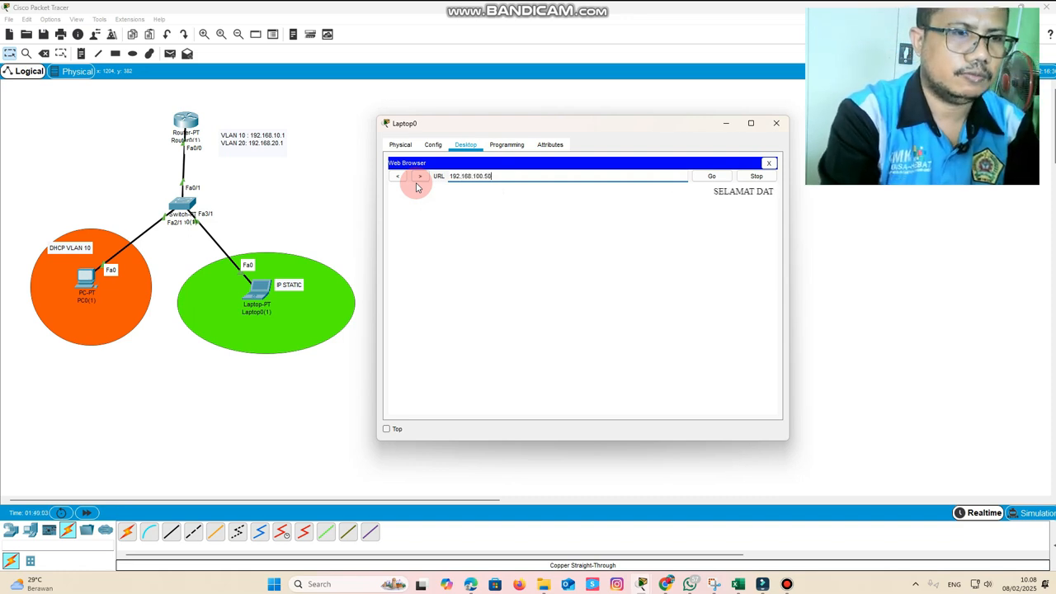
key("Return")
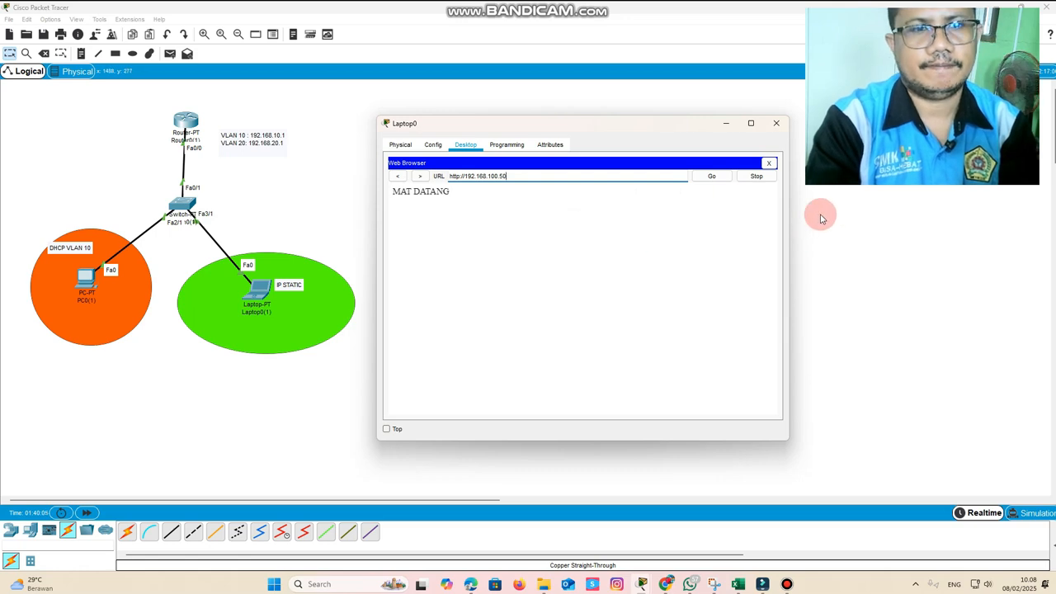
left_click(768, 162)
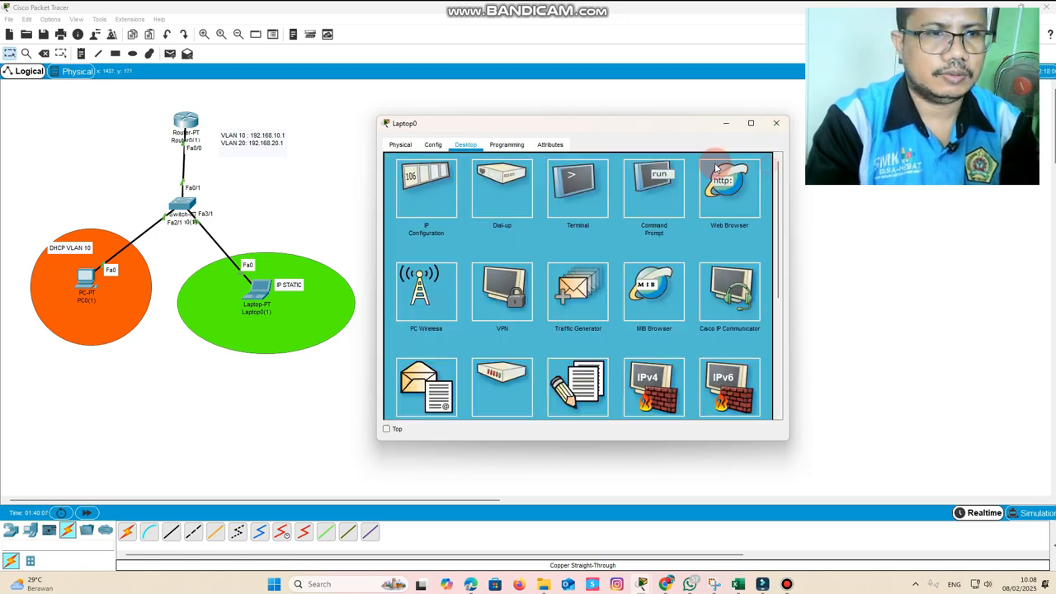
Ping 192.168.100.50 from Laptop0's command prompt and close Laptop0's window
left_click(662, 191)
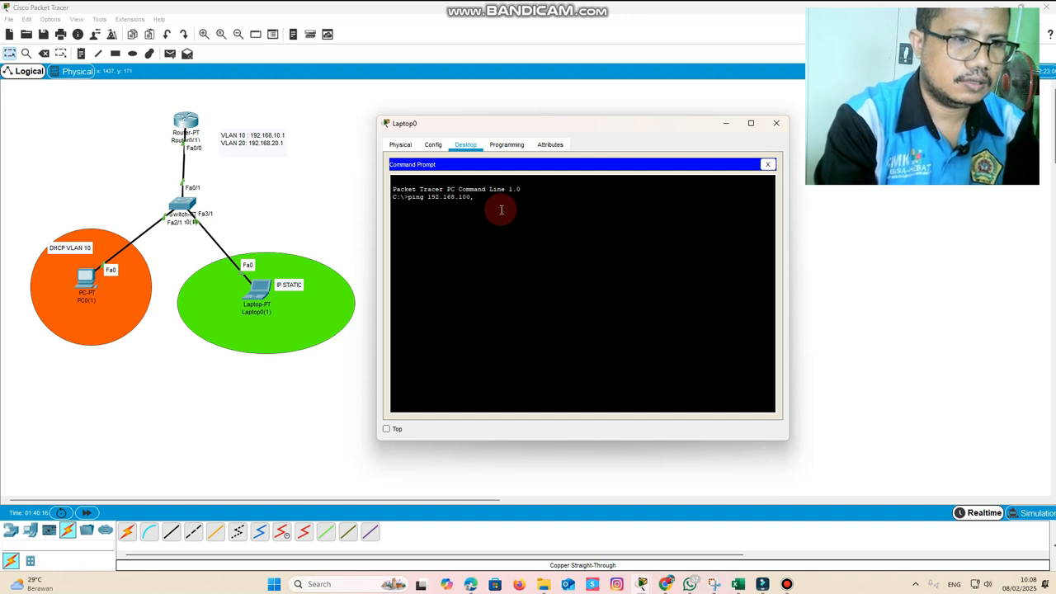
key("Return")
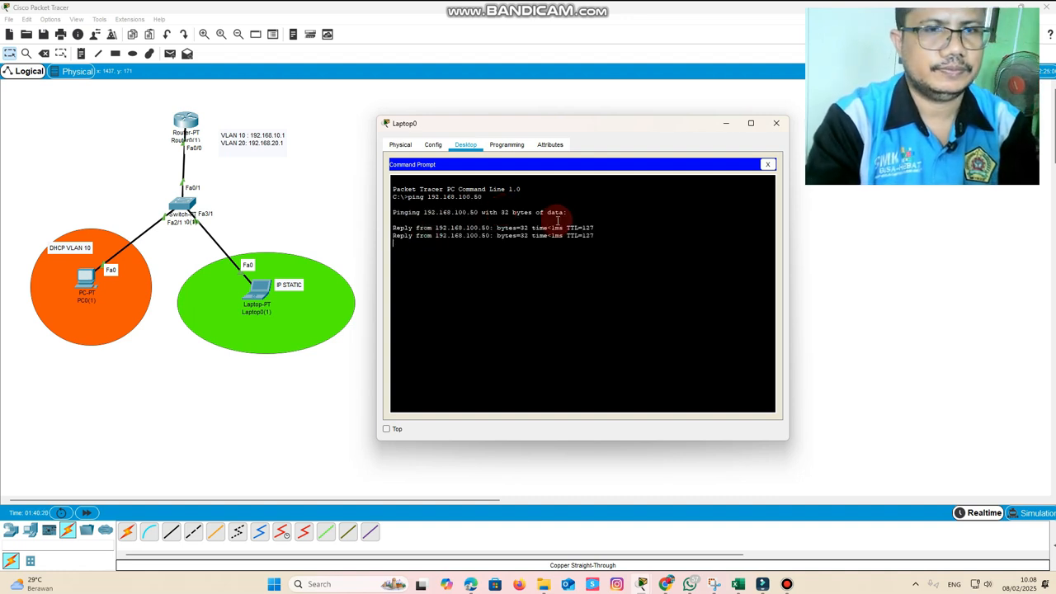
left_click(767, 164)
left_click(776, 122)
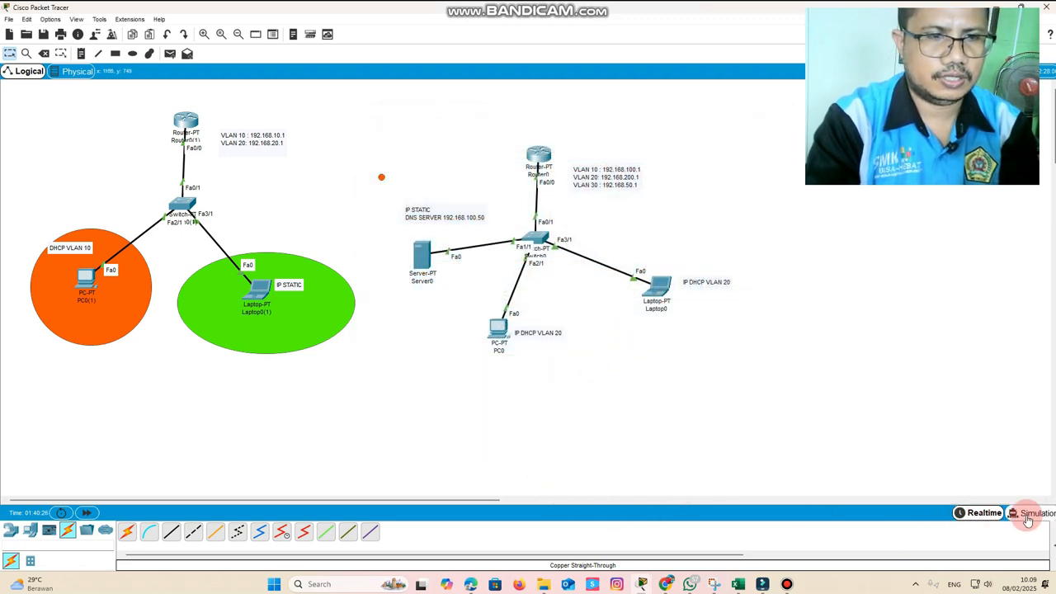
Add a simple PDU from Server0 to Laptop0 and a second simple PDU with Server0 as its source
left_click(170, 54)
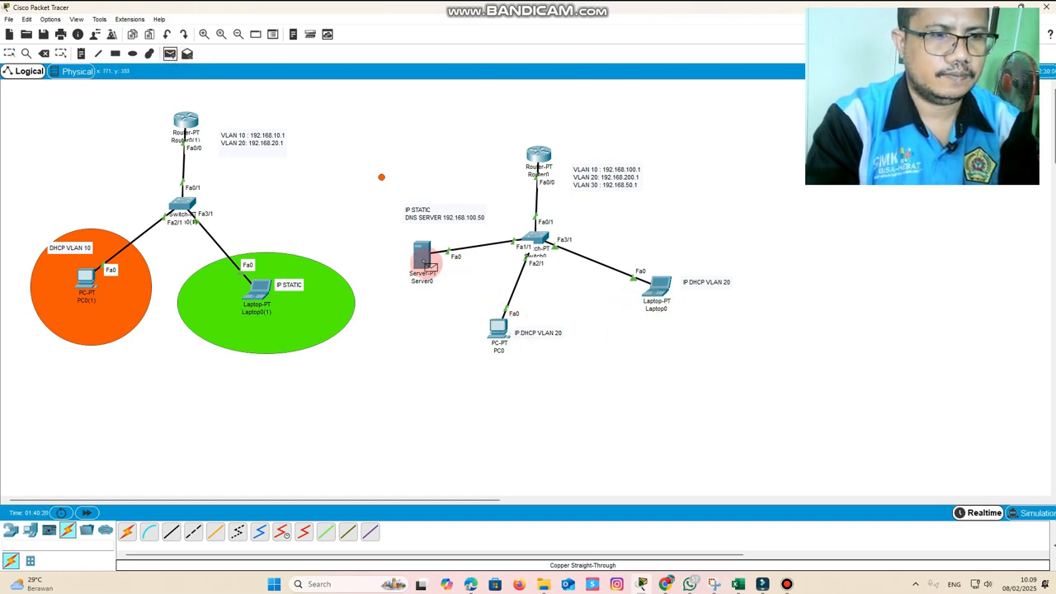
left_click(427, 261)
left_click(657, 286)
left_click(169, 54)
left_click(421, 255)
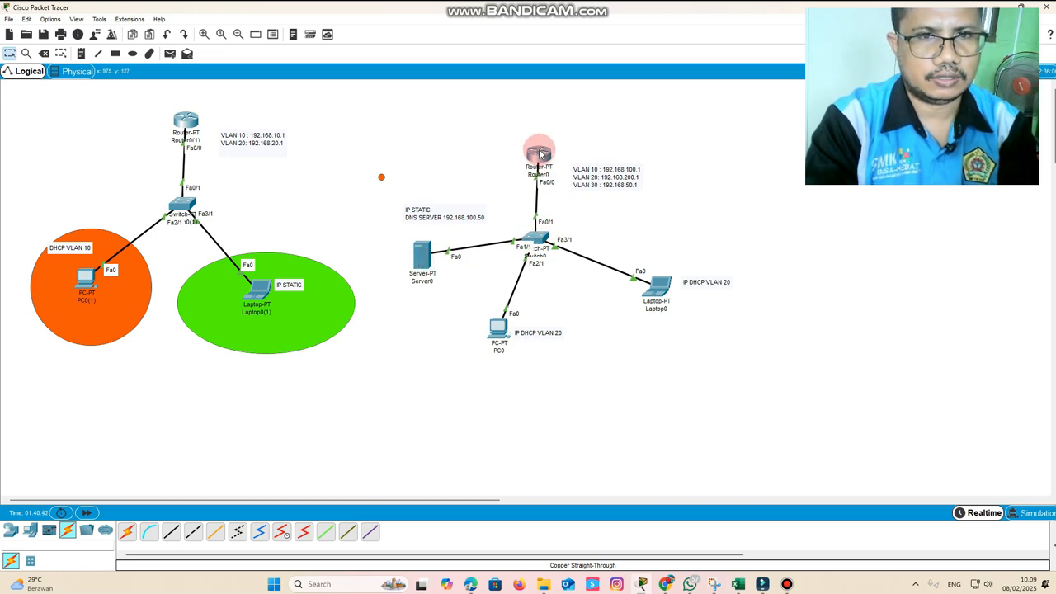
Switch to Simulation mode and play the simulation to follow the PDUs sent from Server0 through the switch
mouse_move(540, 154)
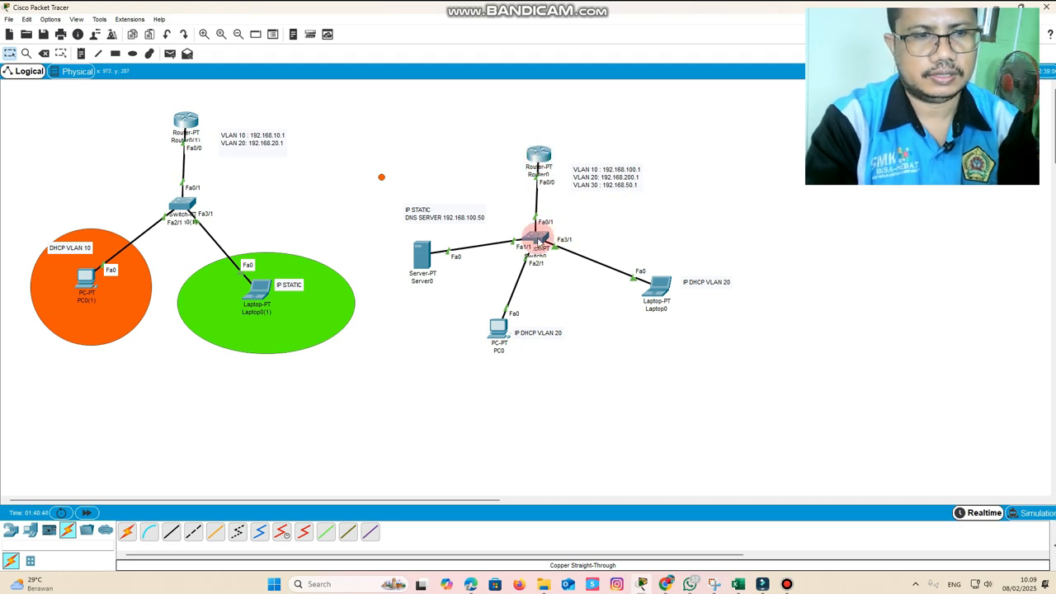
mouse_move(538, 239)
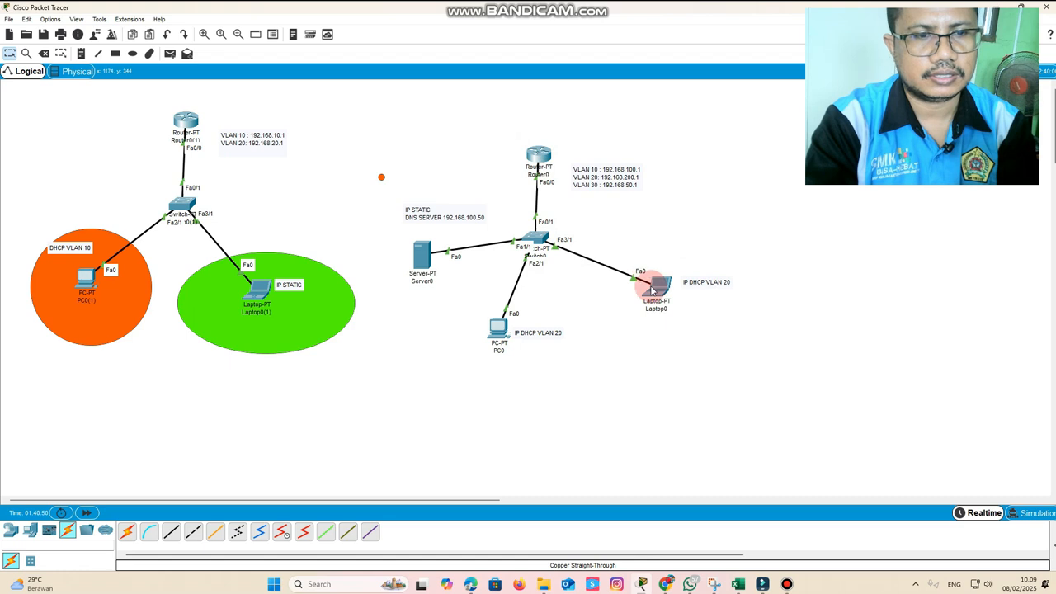
left_click(1032, 512)
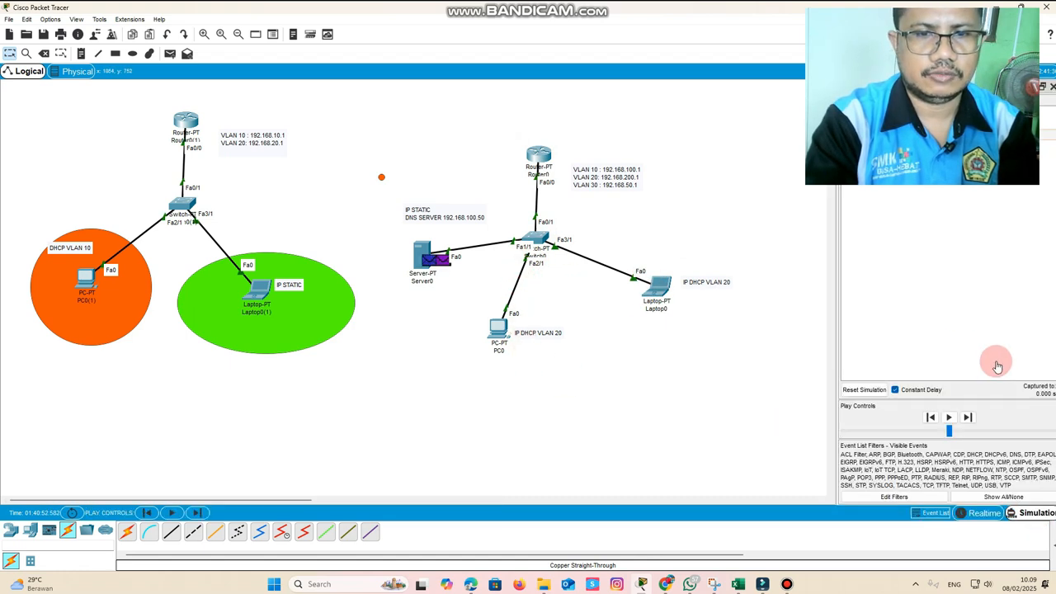
left_click(950, 418)
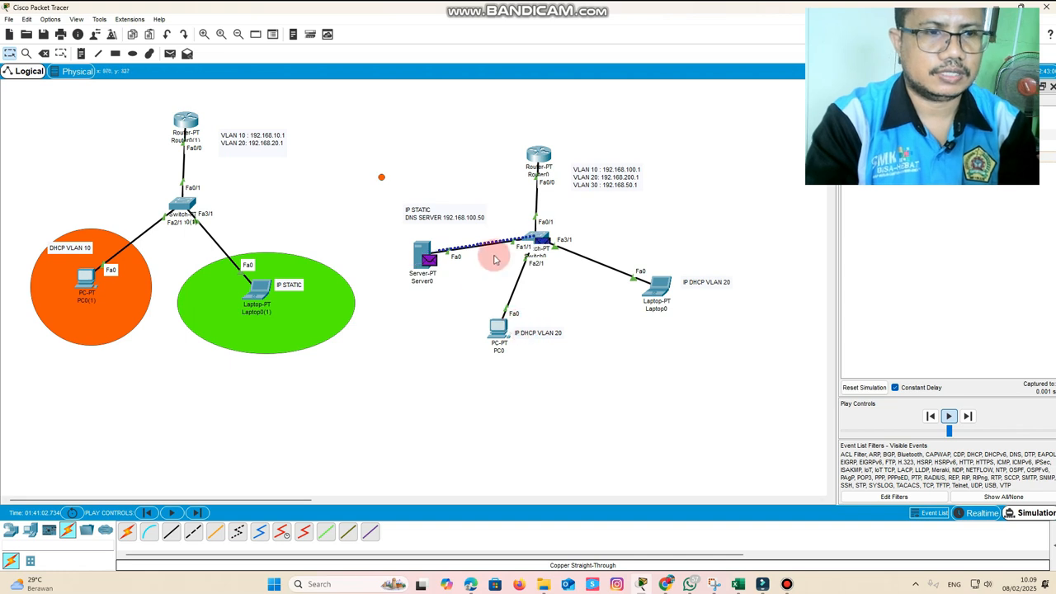
mouse_move(537, 240)
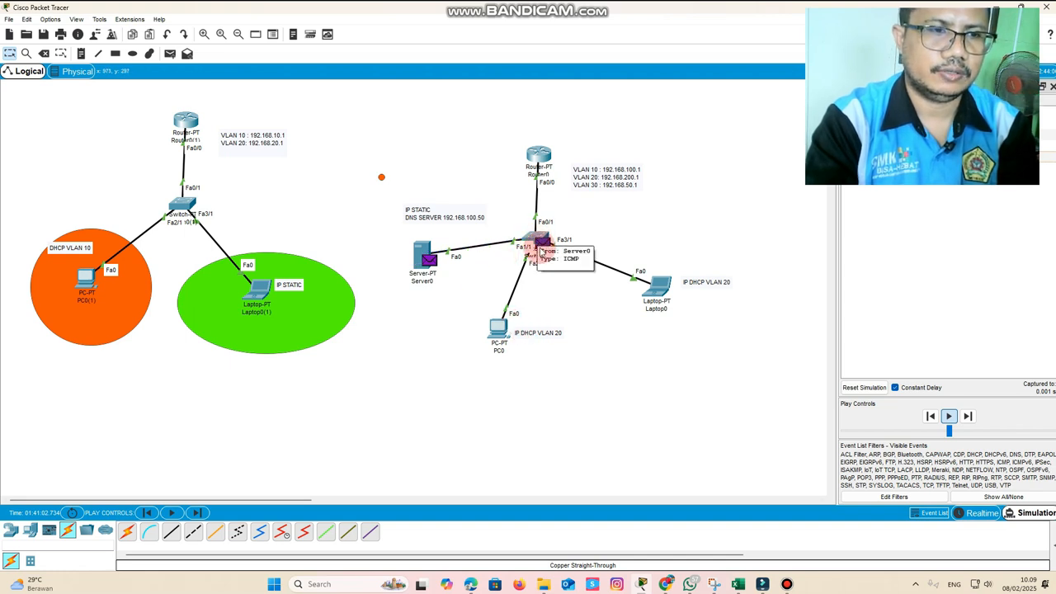